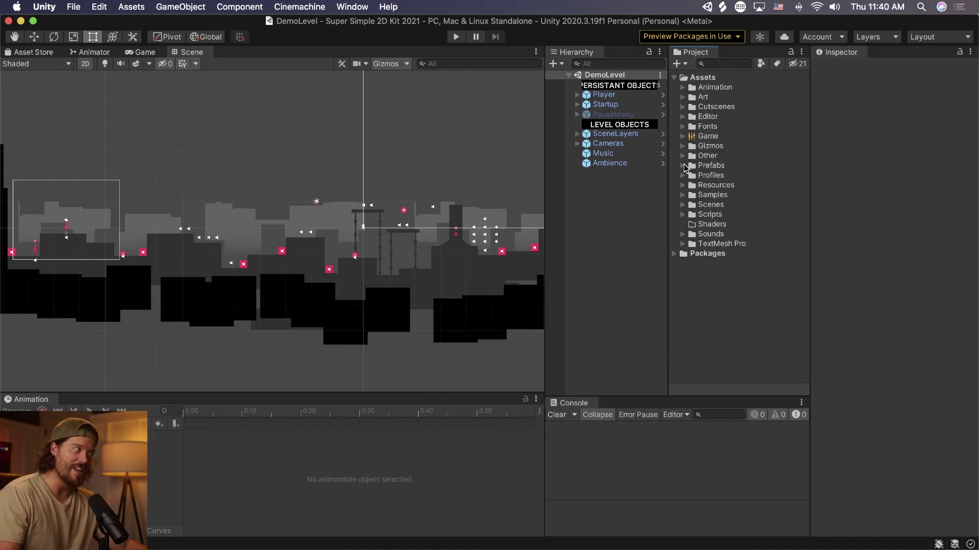
click(683, 165)
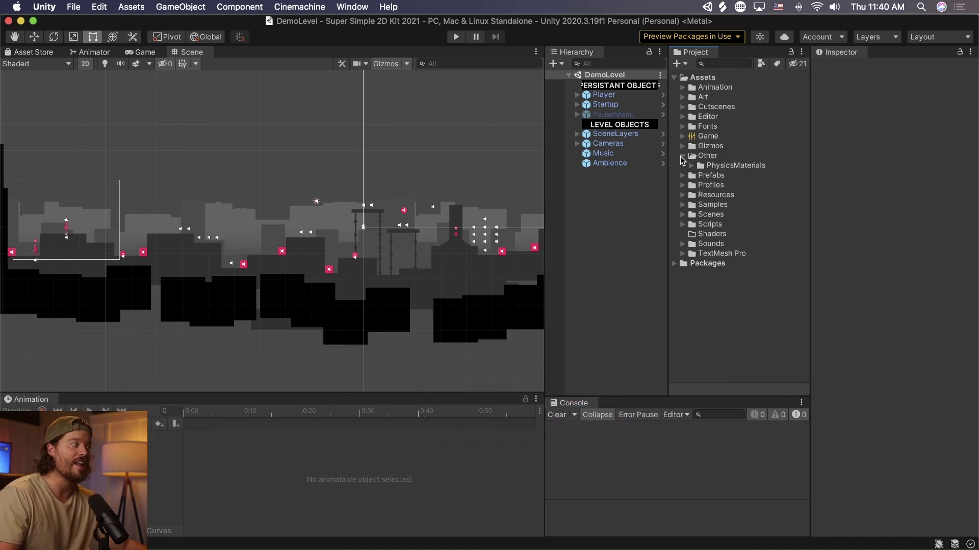
click(683, 165)
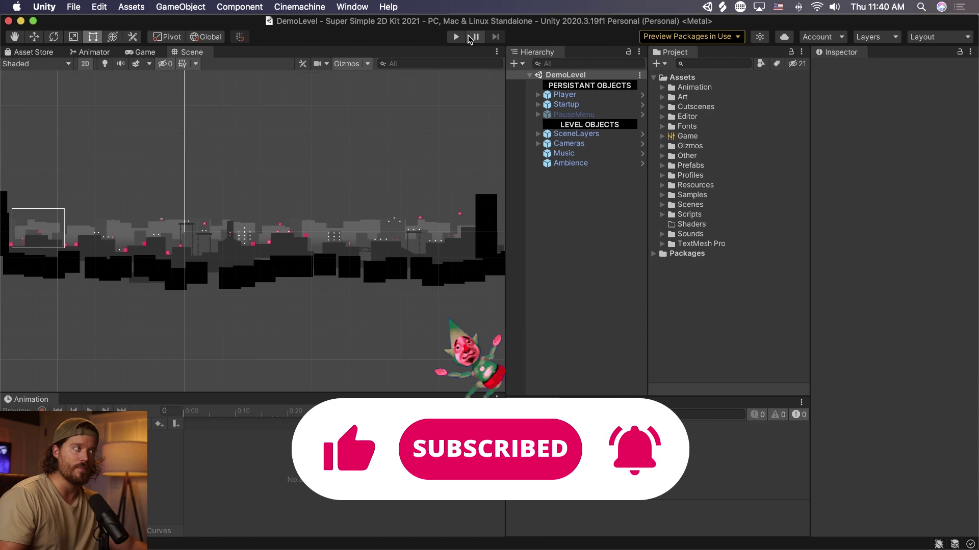
- Playtest the DemoLevel scene with a cleared console, trying the character's running, jumping and attacking around the starting platform
click(456, 36)
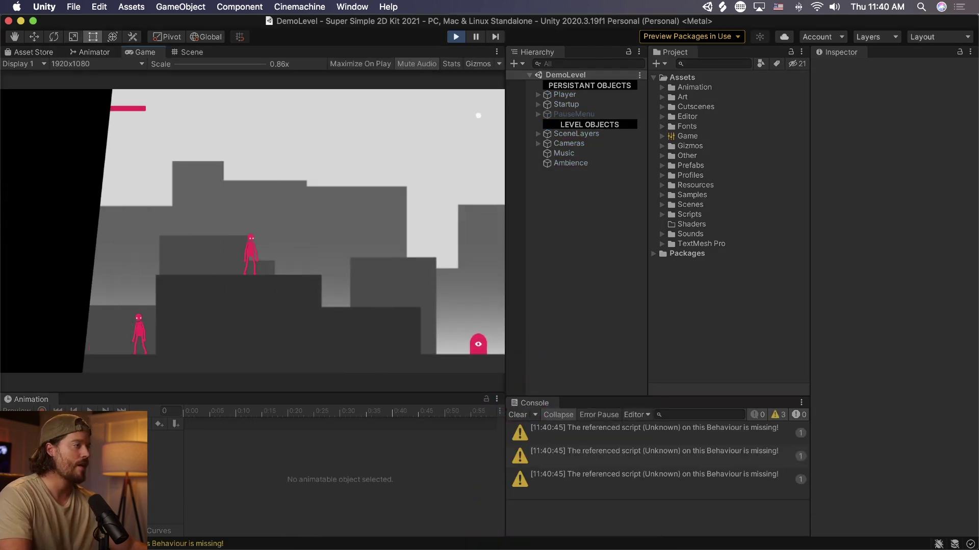
click(517, 414)
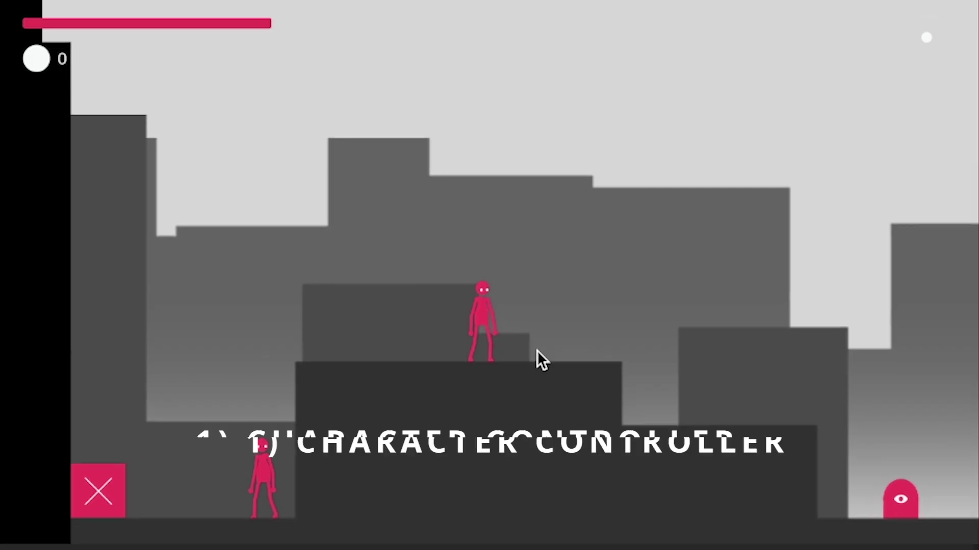
key(d)
click(282, 273)
key(a)
click(161, 249)
key(d)
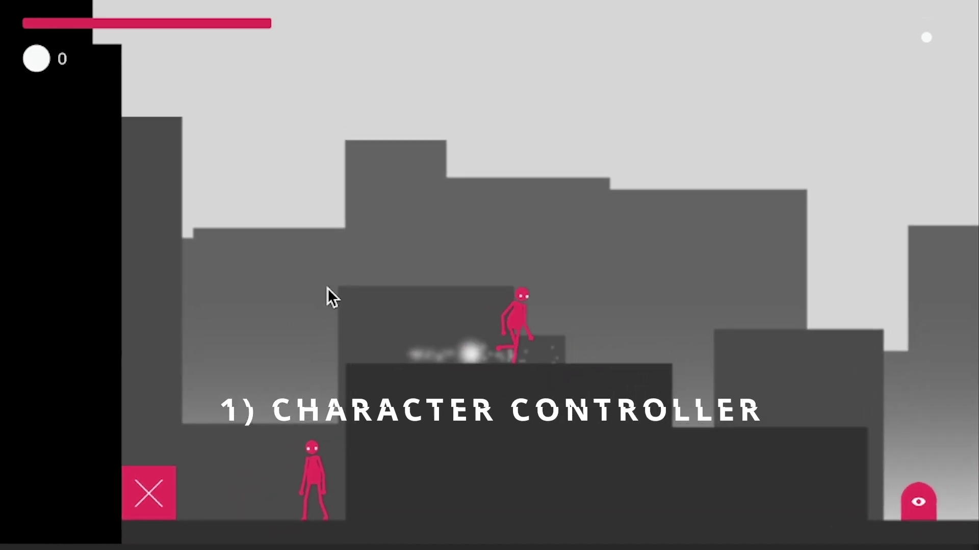
key(a)
key(space)
key(d)
key(d)
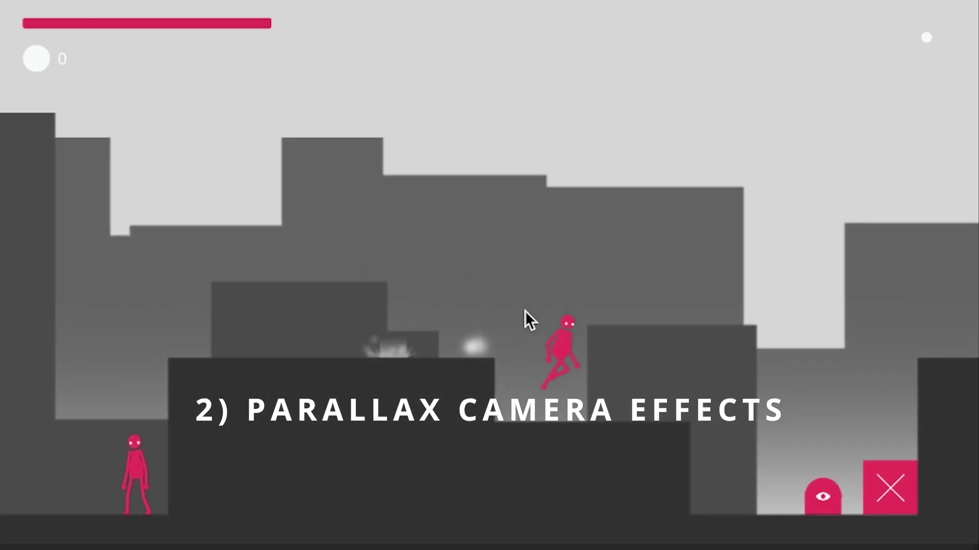
- Run and jump the character onward across the platforms, collecting the coins along the way
key(space)
key(d)
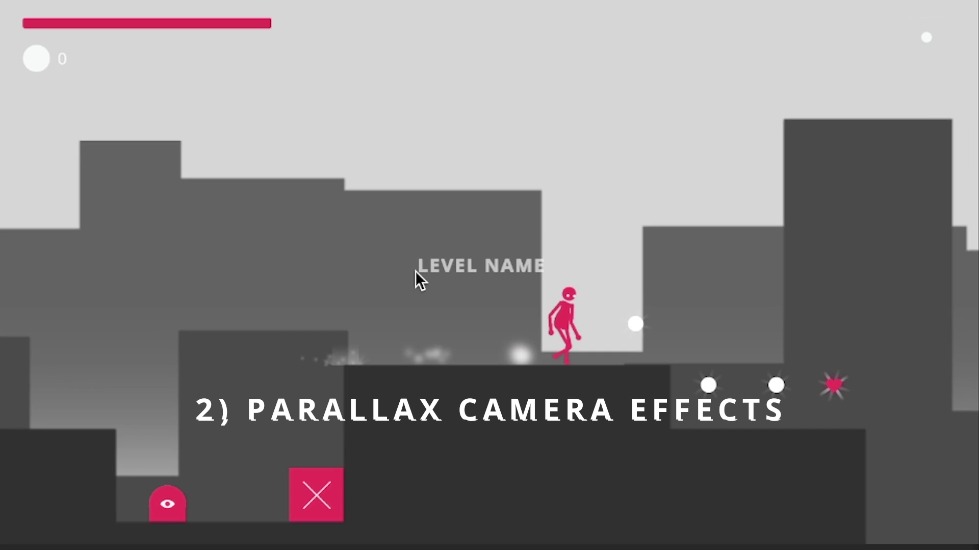
key(space)
key(d)
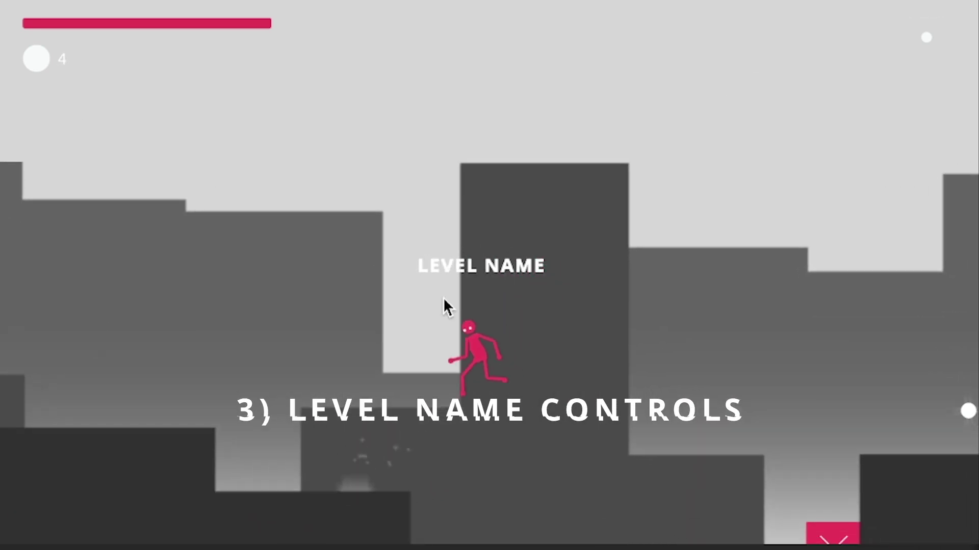
- Attack the breakable box in the pit and jump the character back up onto the higher ground
click(594, 325)
click(596, 326)
key(d)
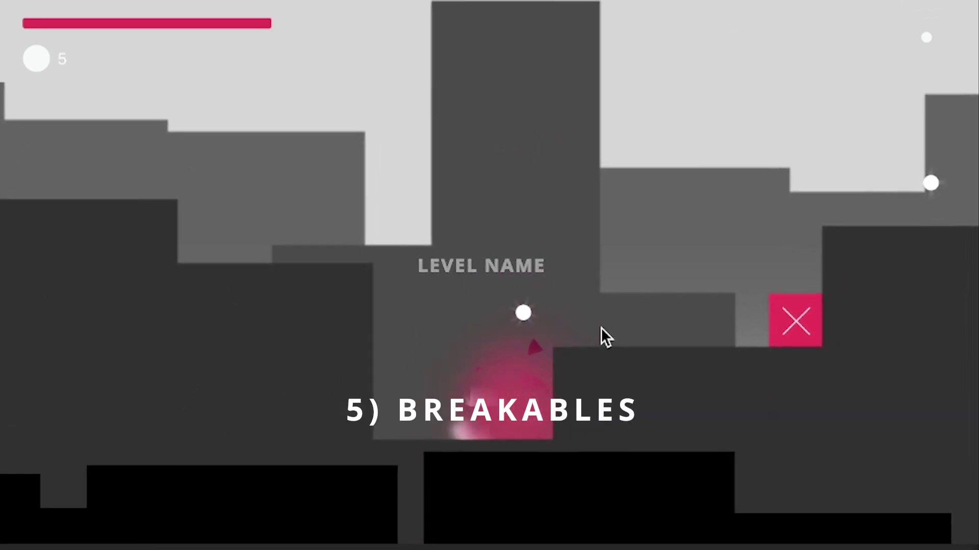
key(space)
key(space)
key(d)
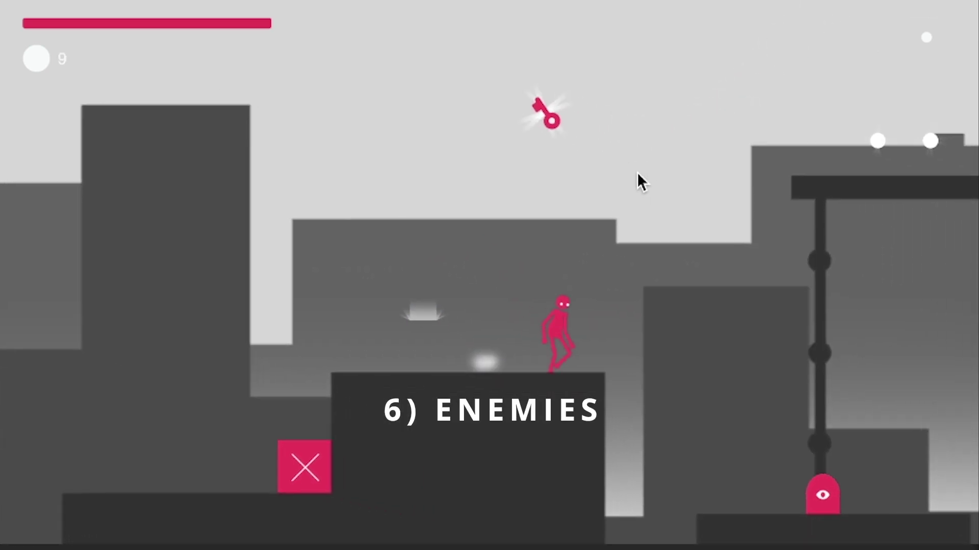
- Run past the scaffold platforms and attack the eye enemy in front of the locked door's hill
key(d)
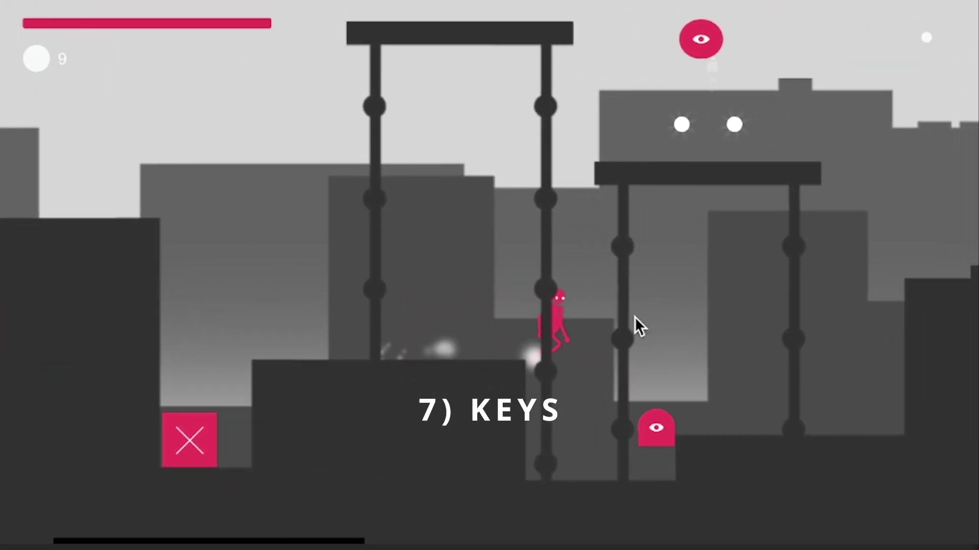
key(space)
key(d)
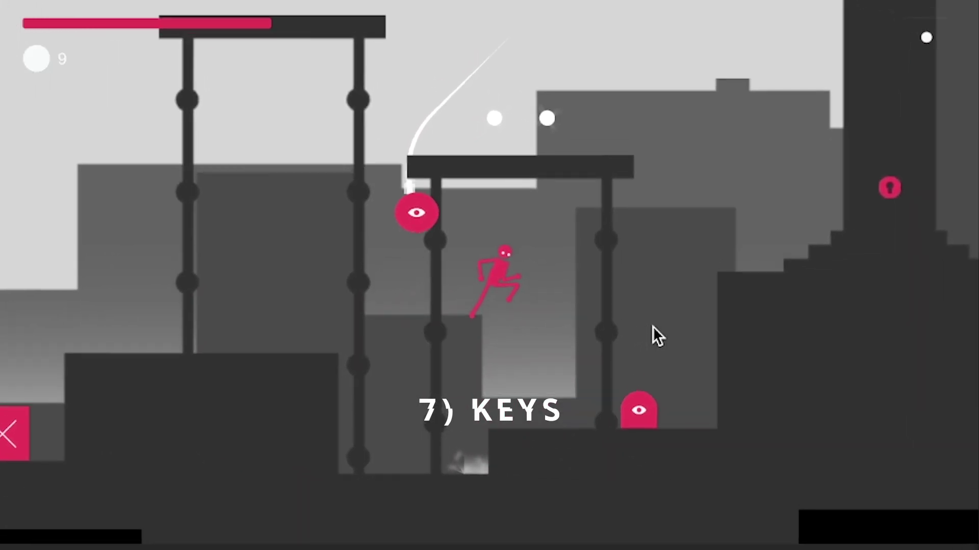
click(589, 291)
click(617, 299)
key(d)
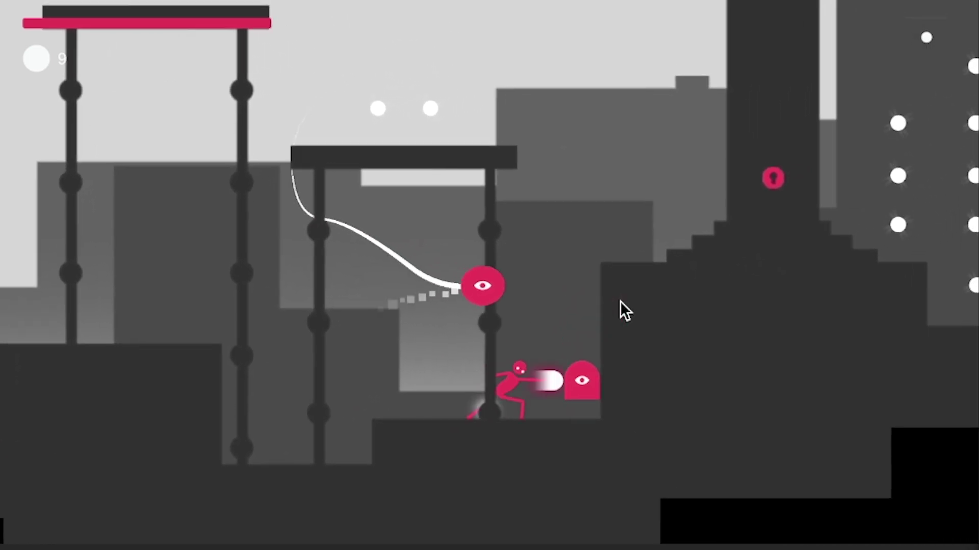
click(620, 301)
- Bring the character up to the locked door and advance its dialogue
key(space)
key(d)
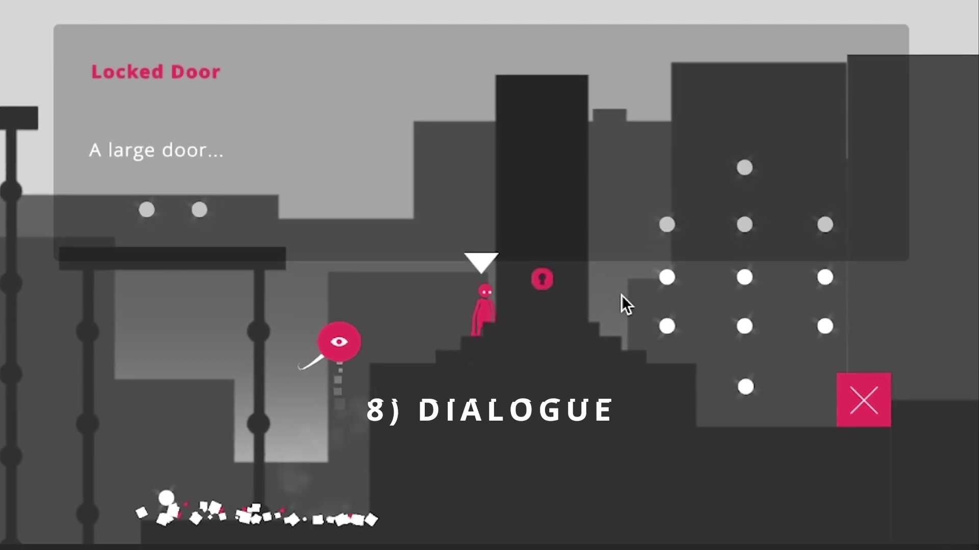
key(space)
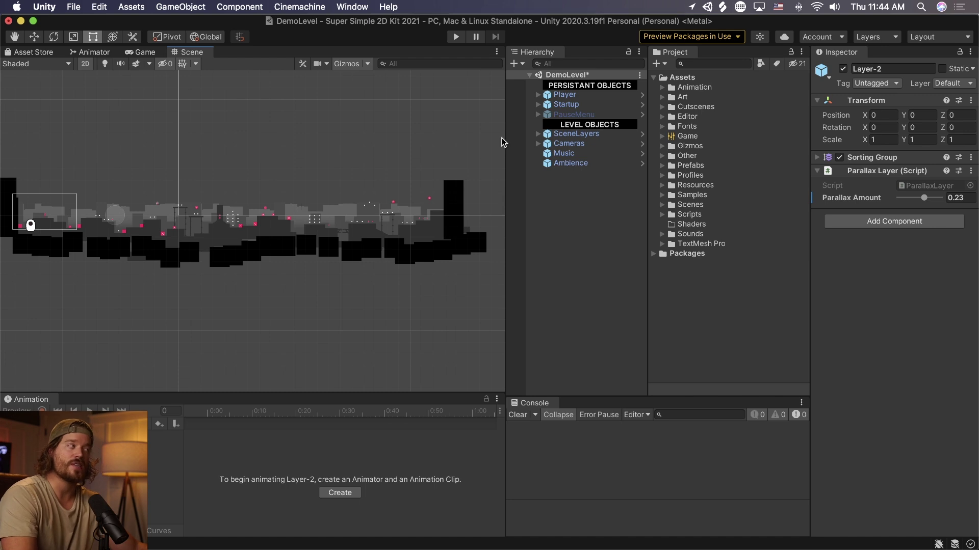
- Inspect the persistent objects Player, Startup with its HUD child, and PauseMenu
click(580, 97)
click(580, 104)
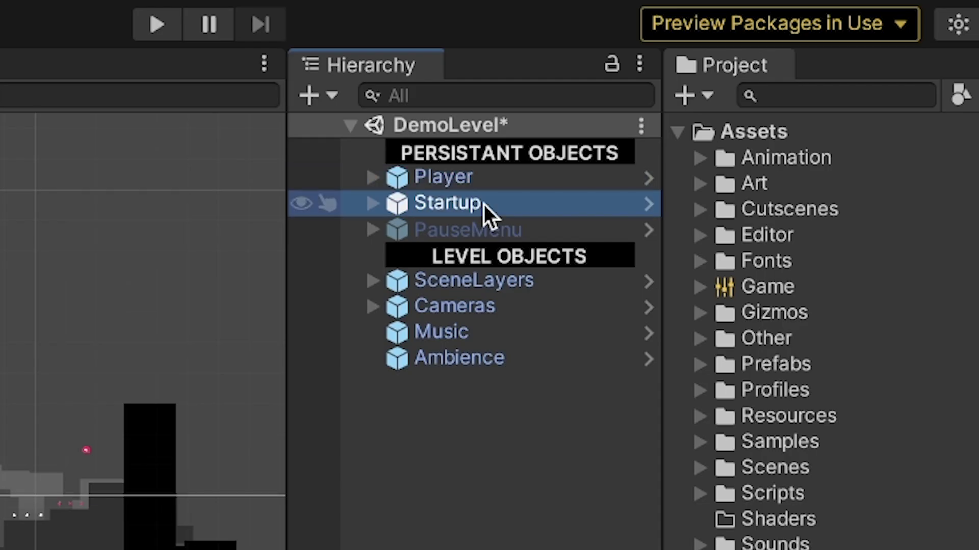
click(377, 204)
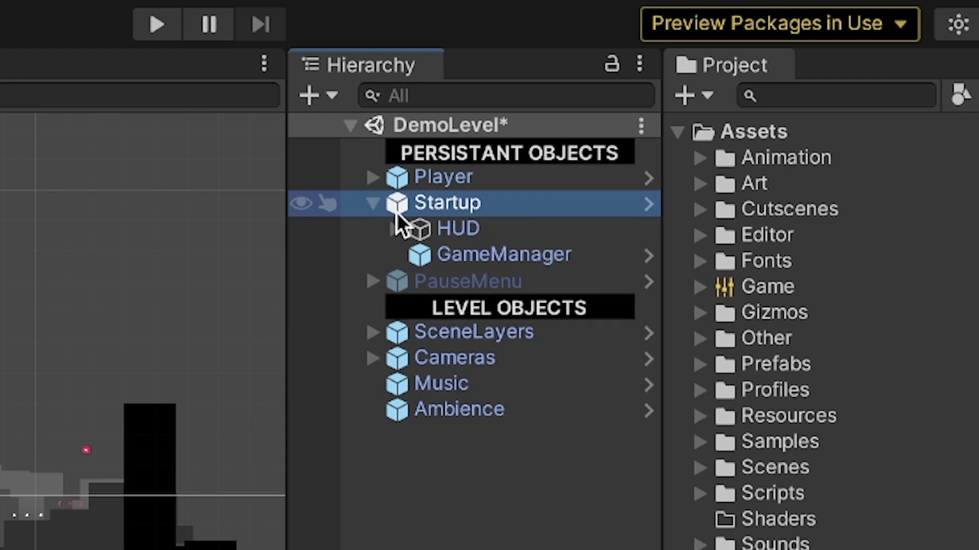
click(420, 224)
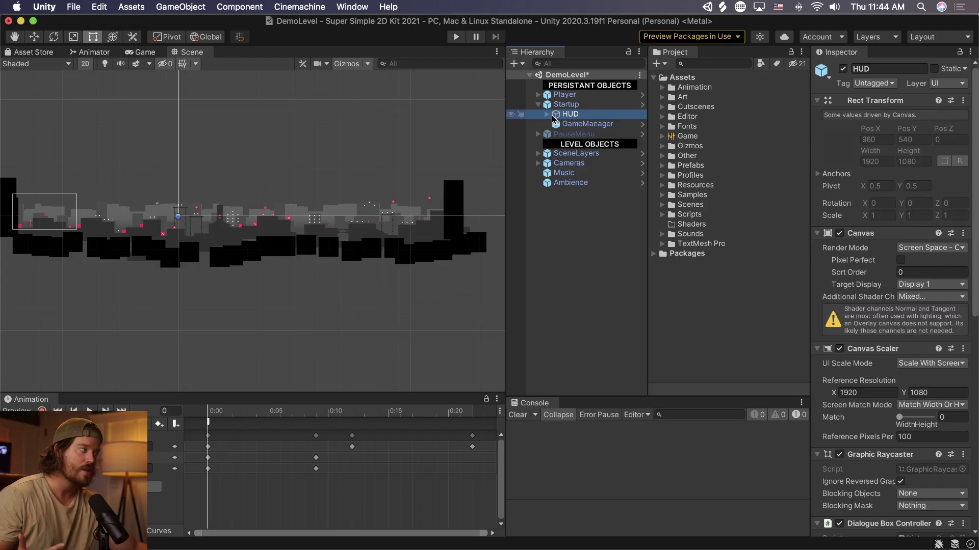
click(538, 104)
click(574, 114)
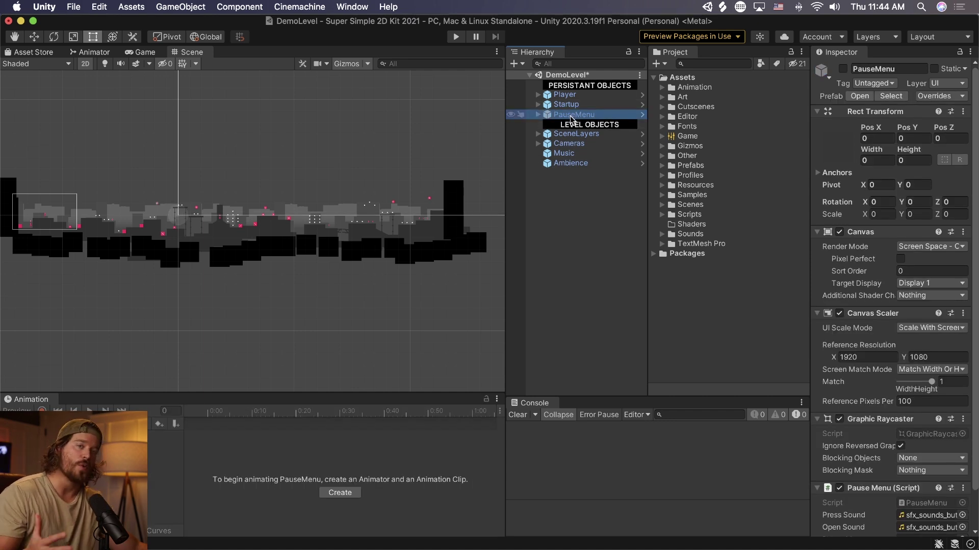
- Inspect the Level Objects header and the SceneLayers and Cameras objects below it
click(575, 125)
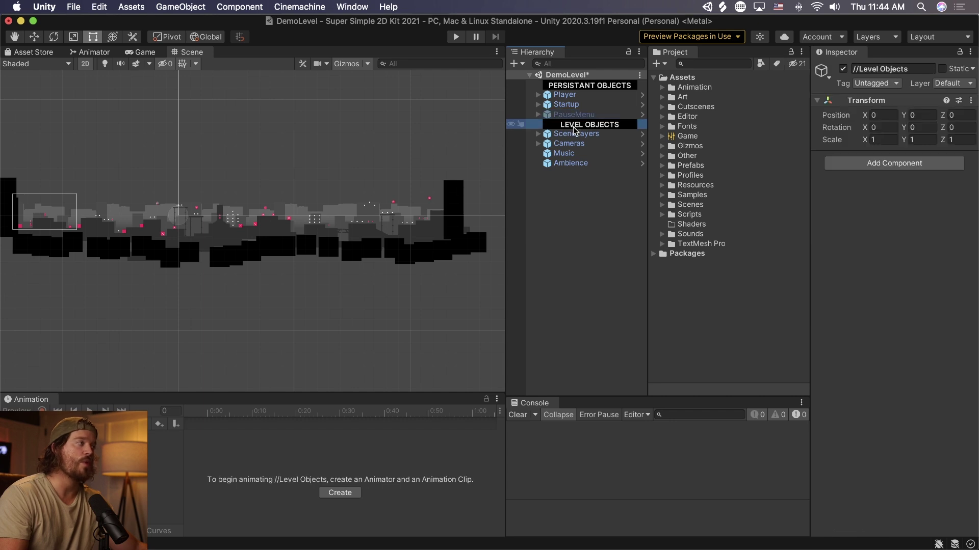
click(579, 135)
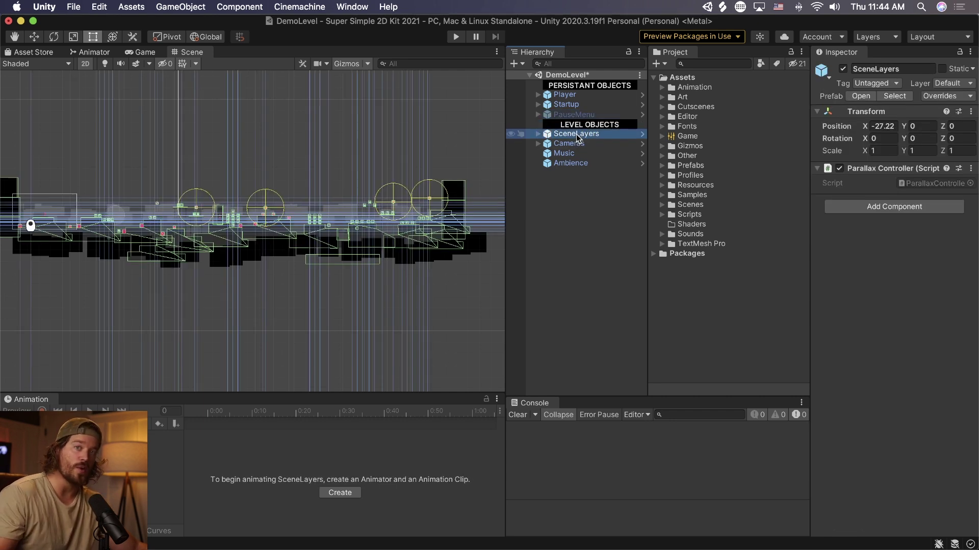
click(568, 143)
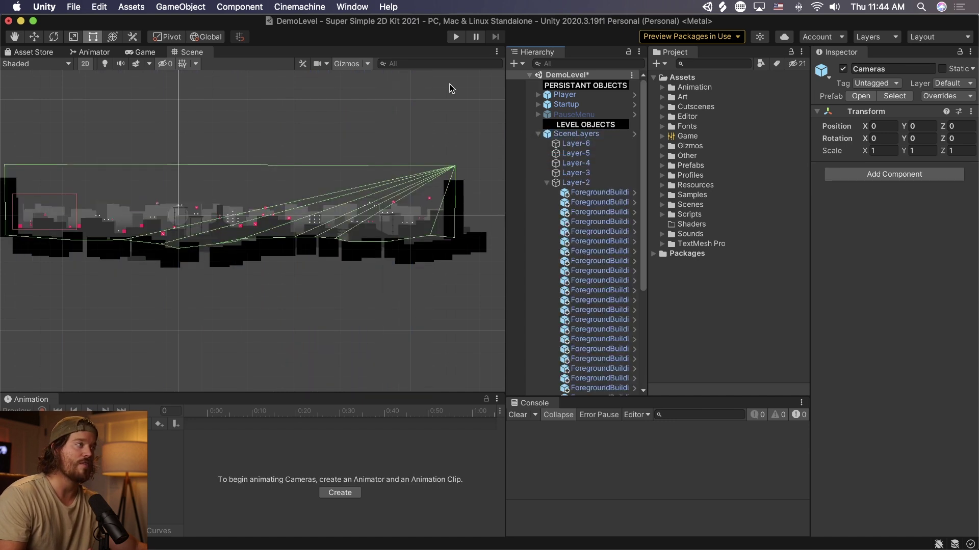
- Examine the parallax settings of the background layers under SceneLayers, including Layer-6, Layer-5, Layer-4 and Layer-2
click(553, 183)
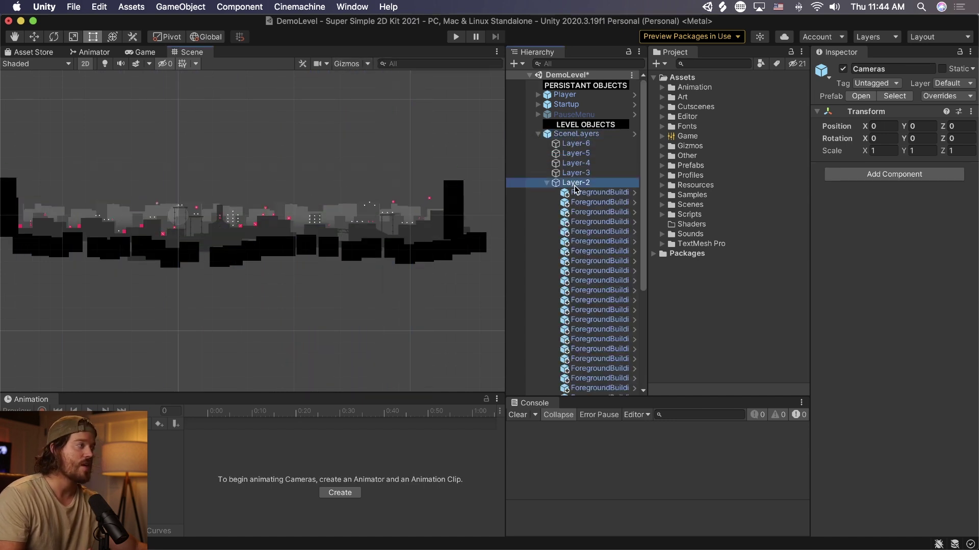
click(547, 182)
click(586, 145)
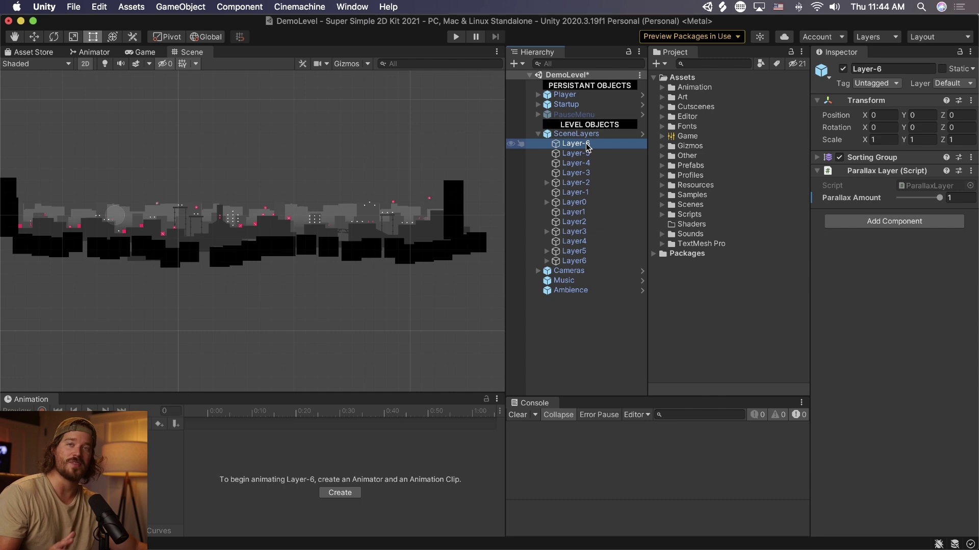
click(598, 163)
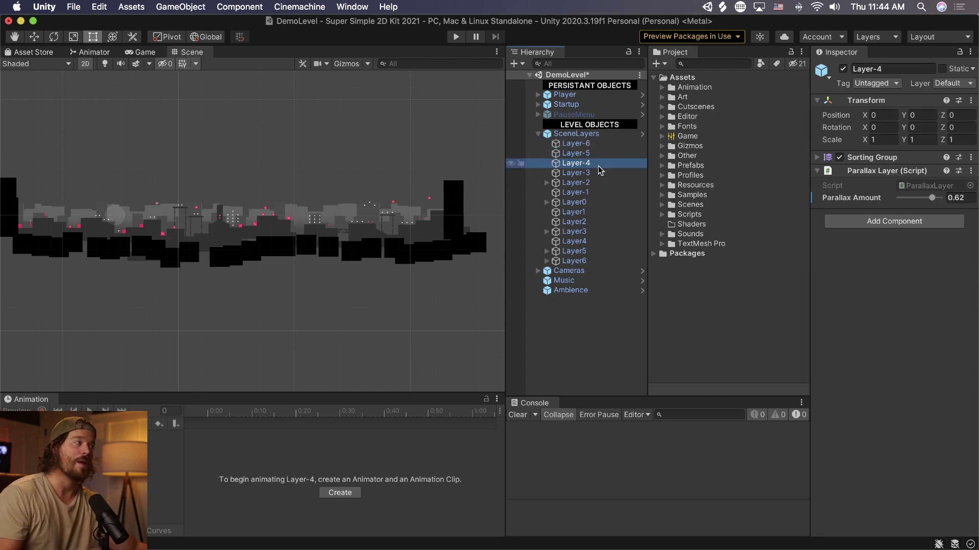
click(575, 134)
click(575, 153)
click(578, 183)
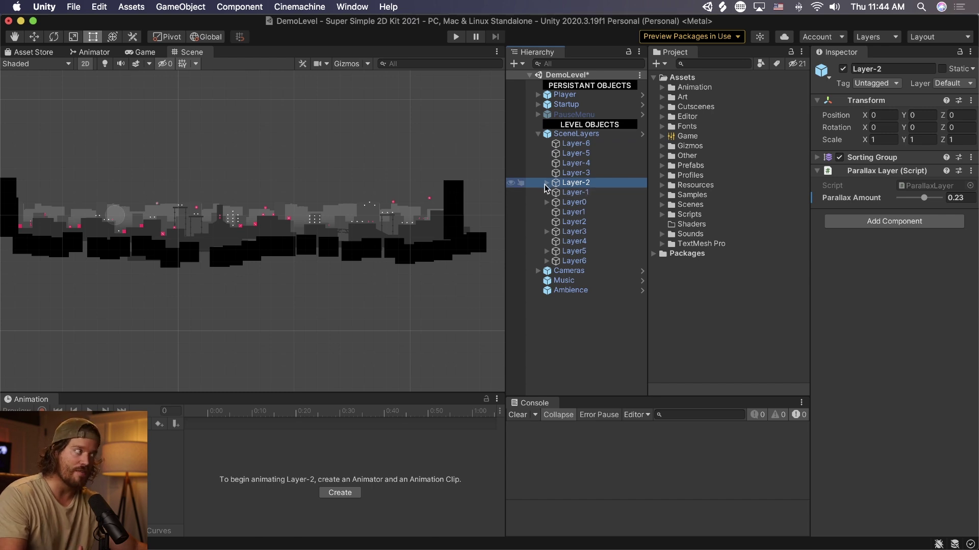
- Examine the Platform and Ground1 objects inside Layer0, leaving SceneLayers collapsed
click(546, 202)
click(585, 222)
click(585, 251)
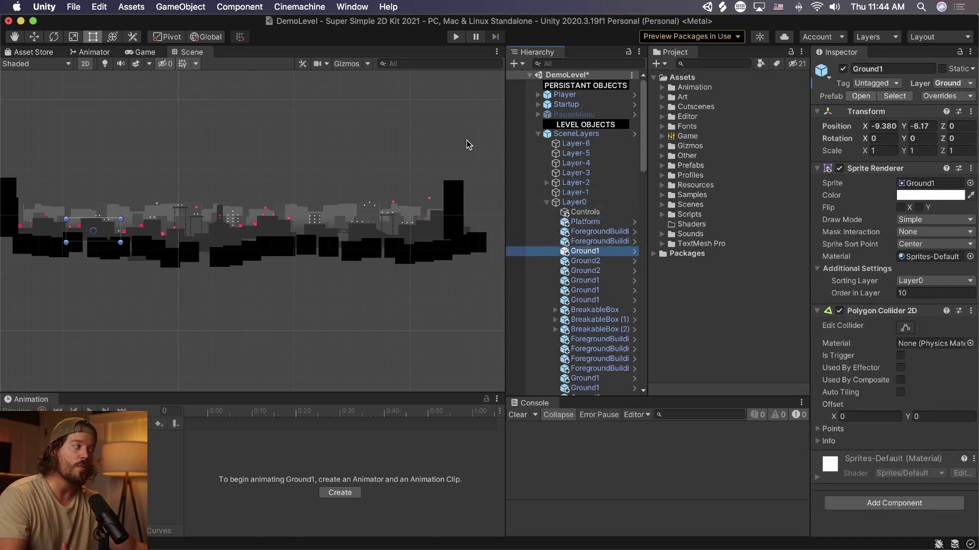
click(537, 134)
- Inspect the Main Camera and VirtualCamera settings inside the Cameras object
click(554, 145)
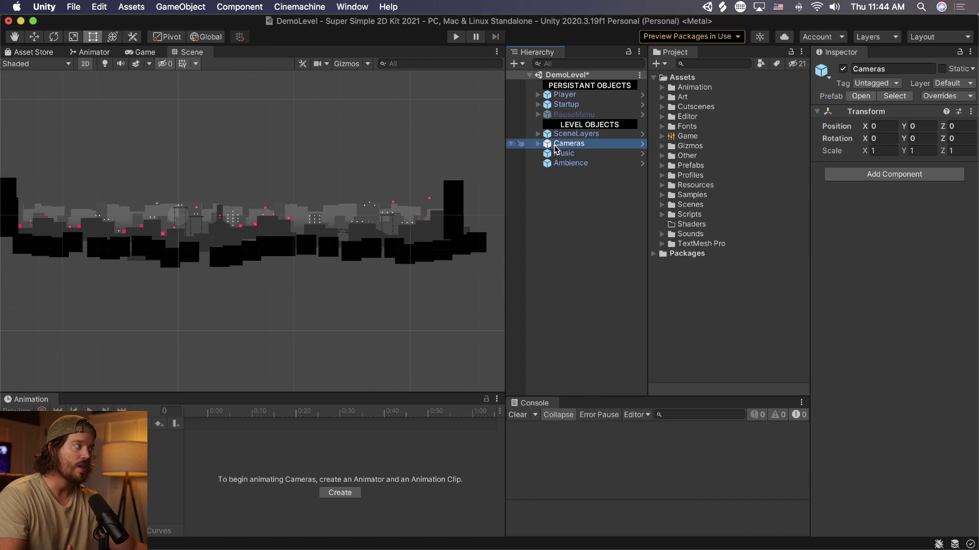
click(538, 143)
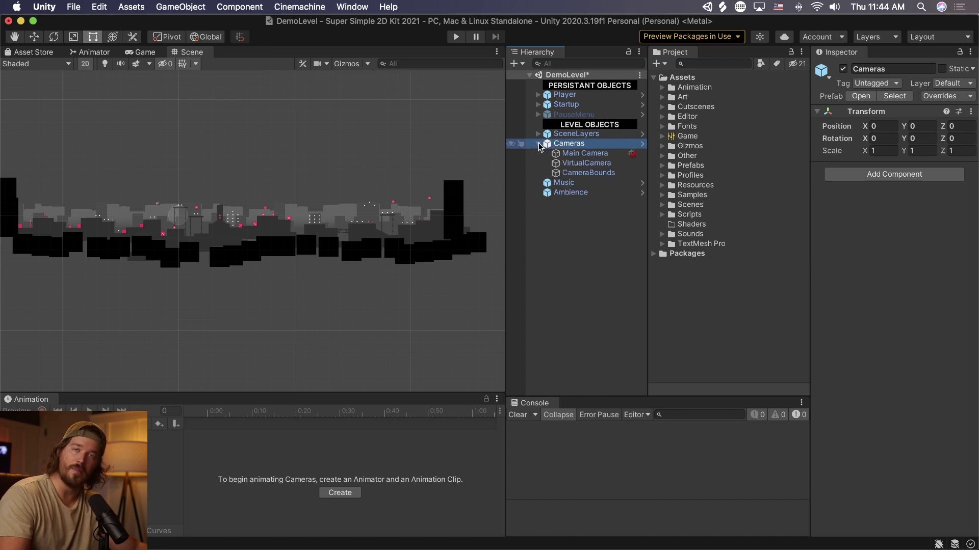
click(584, 152)
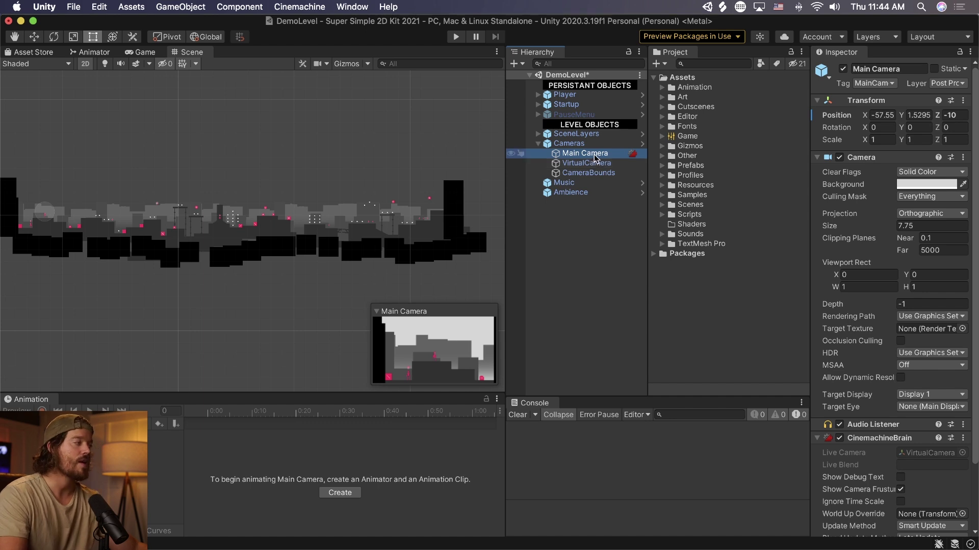
click(596, 164)
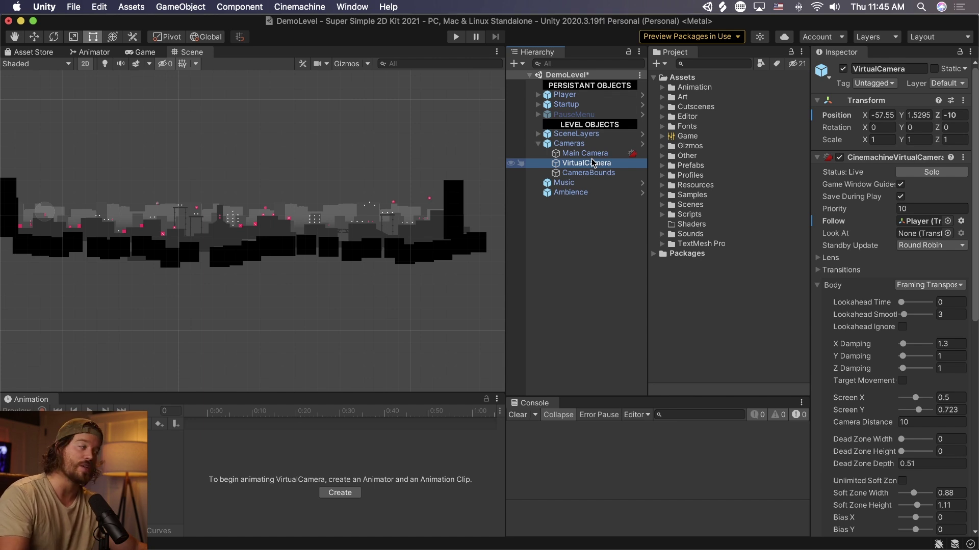
- Collapse the Cameras object and examine the Audio Trigger settings of the Music and Ambience objects
click(539, 145)
click(554, 154)
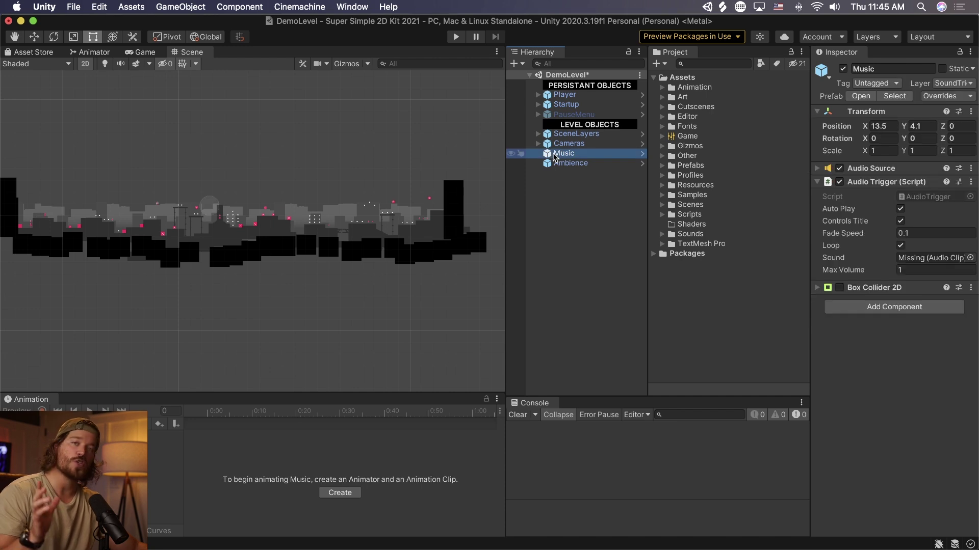
click(565, 163)
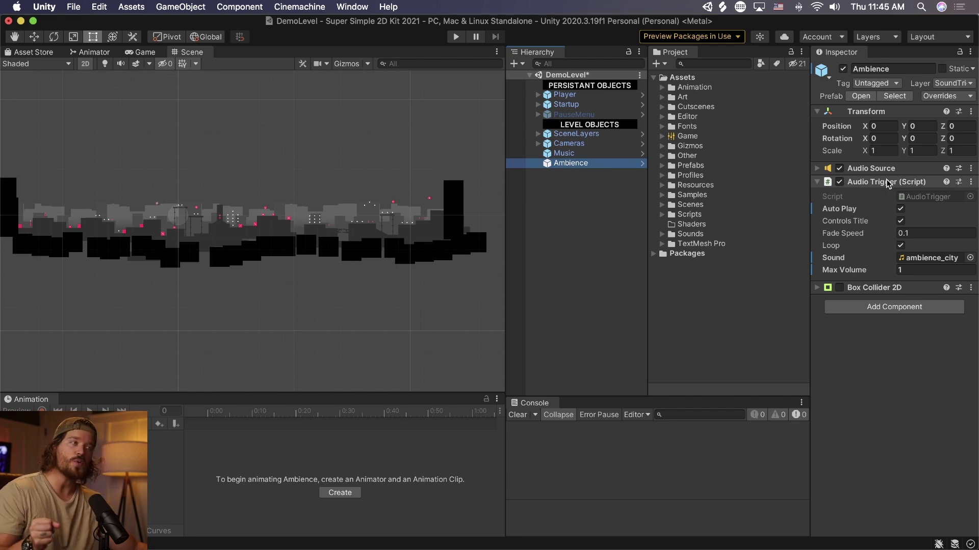
- Select the Player object in the hierarchy, collapse SceneLayers and activate the Move tool
click(614, 98)
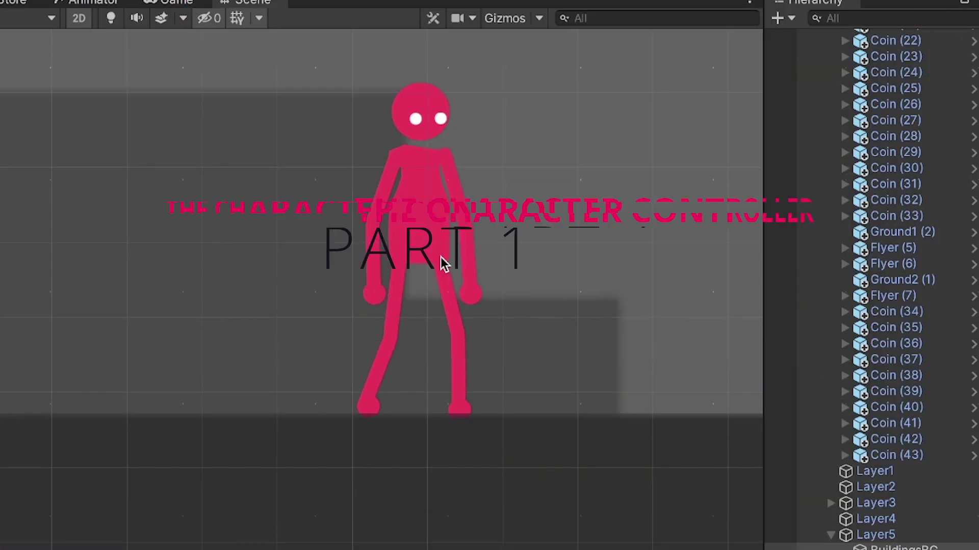
click(440, 257)
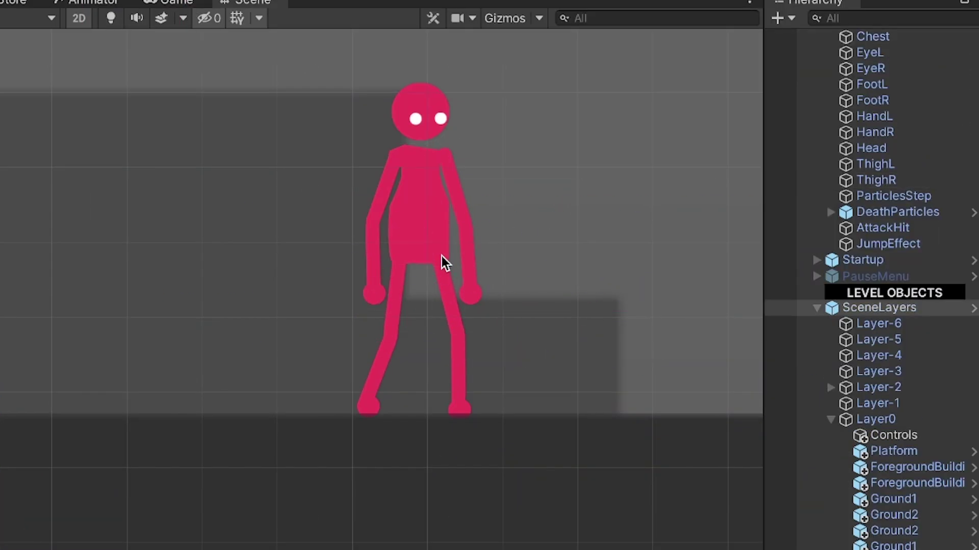
scroll(771, 257, up, 4)
click(915, 70)
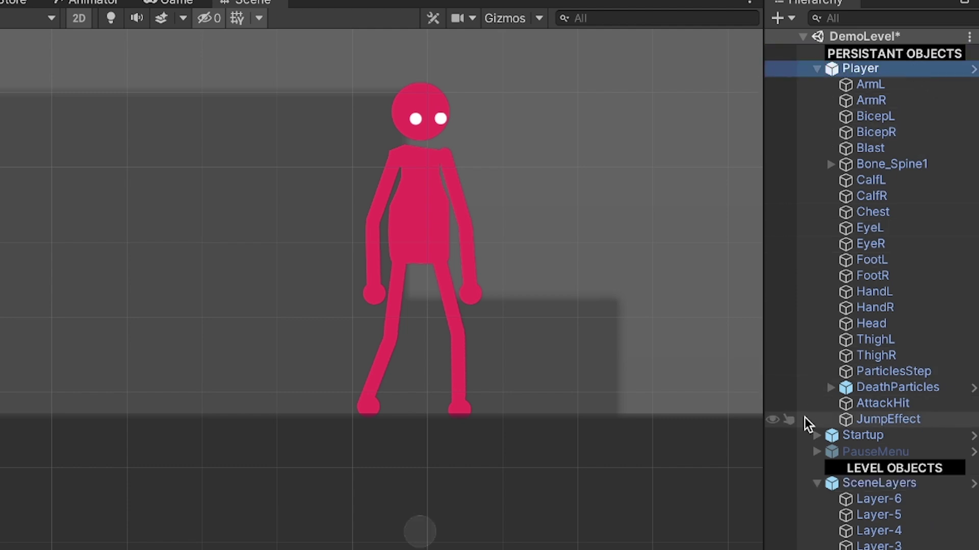
click(817, 485)
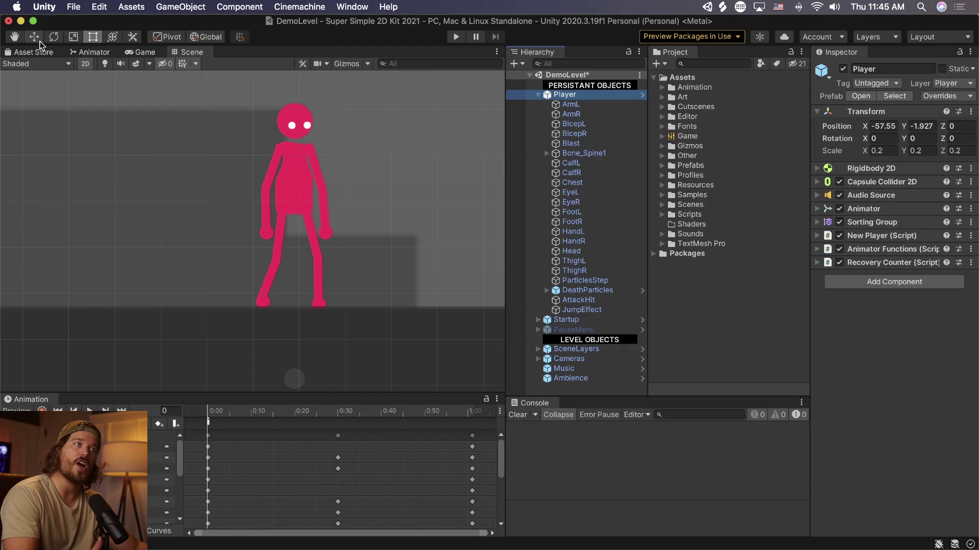
click(38, 40)
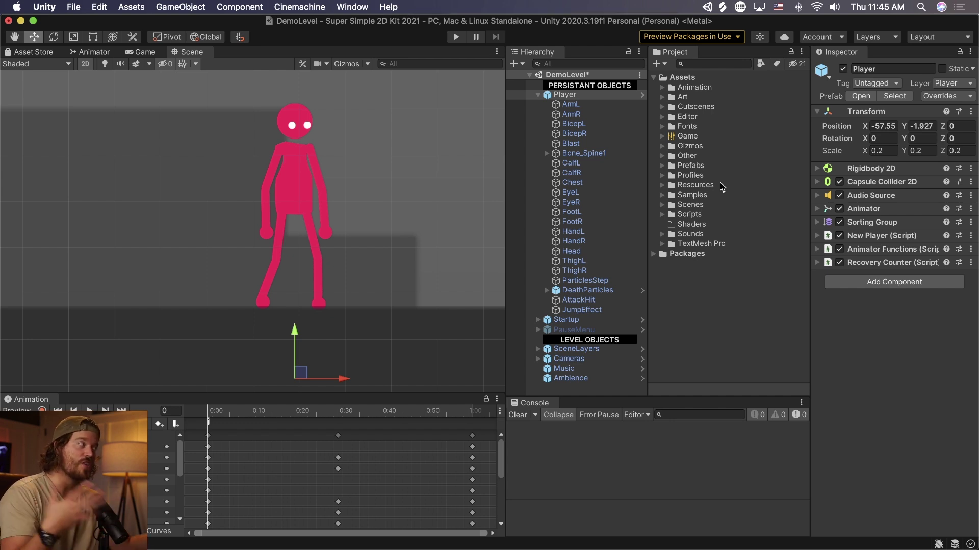
- Turn on the scene gizmos and examine the shape of the Player's Capsule Collider 2D around the body and feet
click(831, 182)
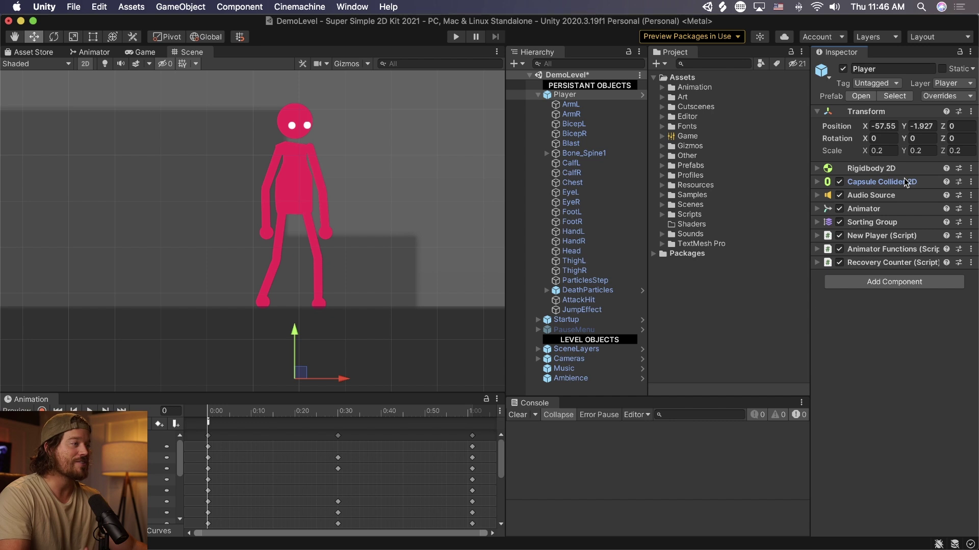
click(346, 64)
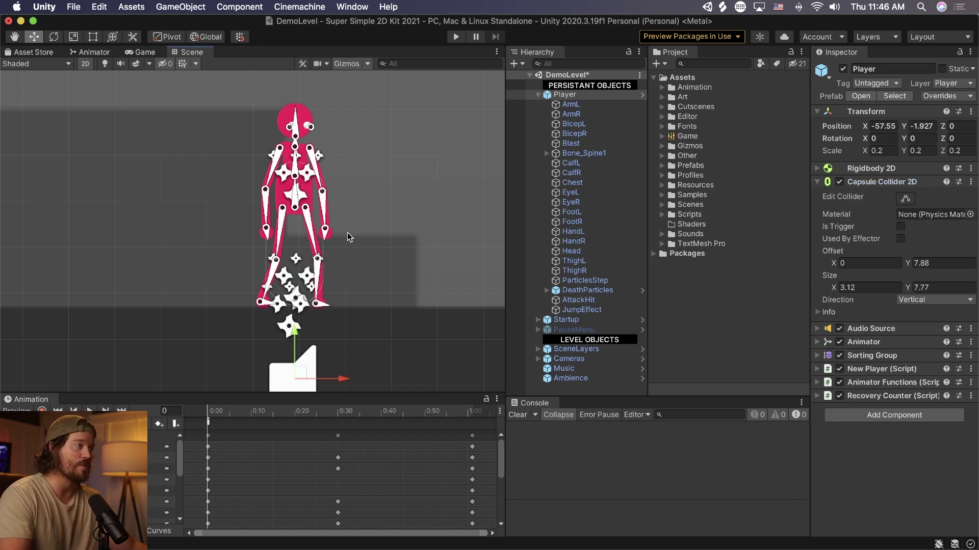
scroll(335, 263, up, 8)
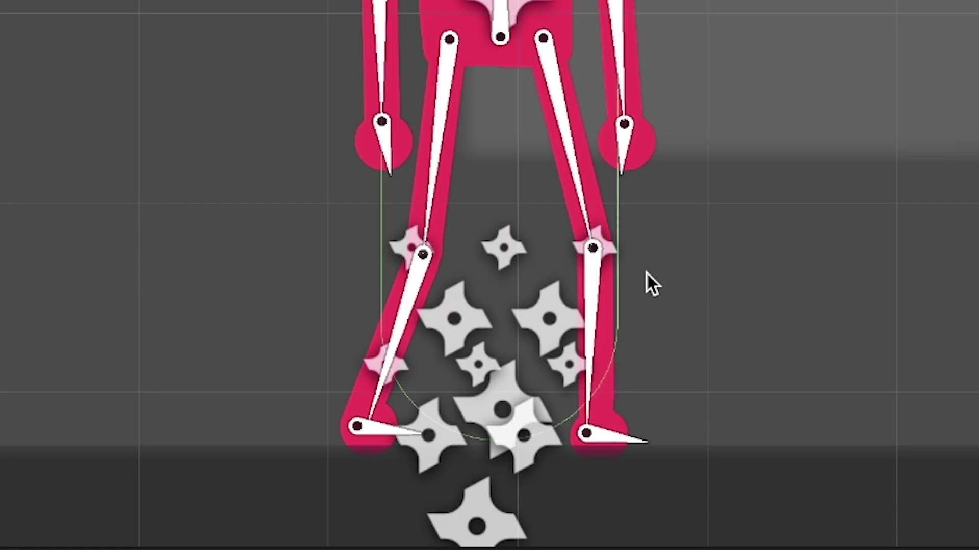
scroll(637, 289, down, 4)
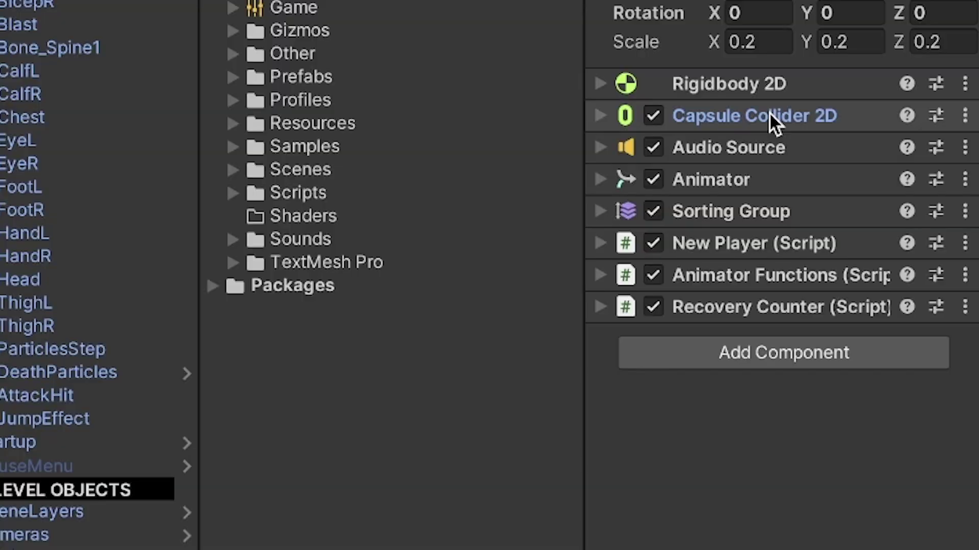
- Examine the Player's Rigidbody 2D and Audio Source settings, leaving both components collapsed
click(763, 84)
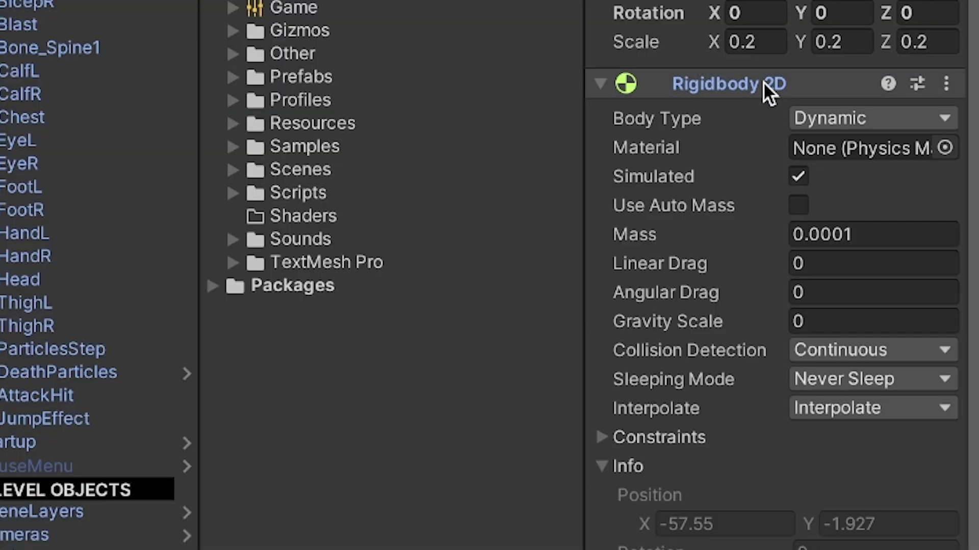
click(763, 84)
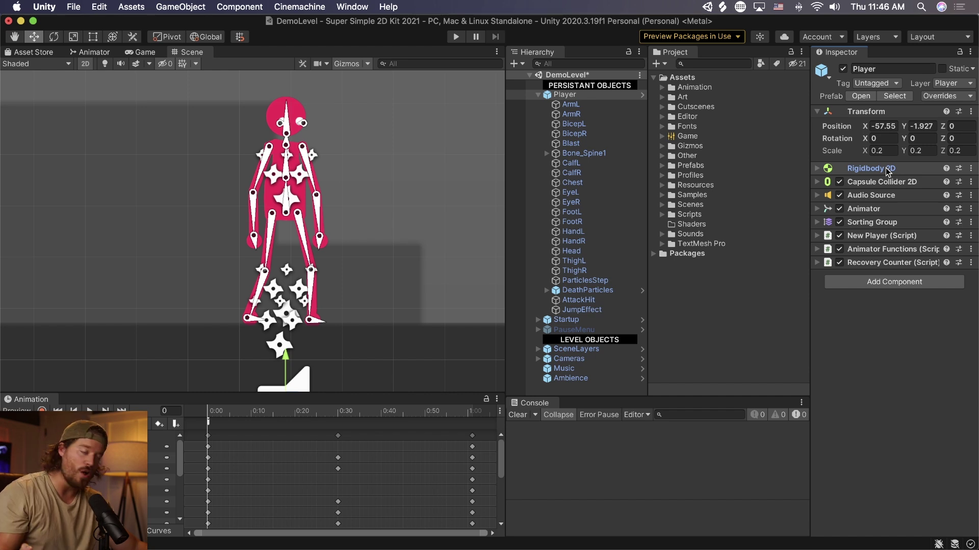
click(888, 196)
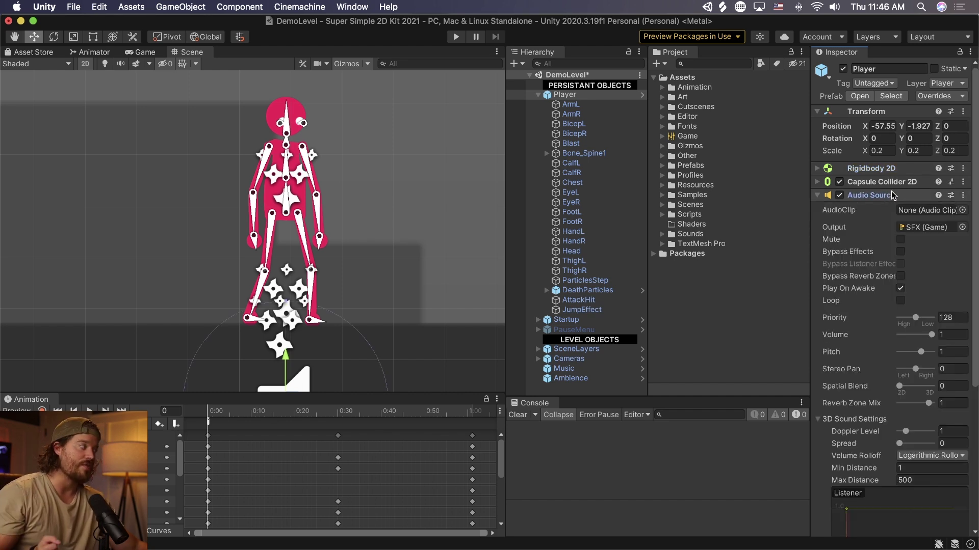
click(892, 196)
- Expand the Player's Animator component and preview the Falling and AttackUp animation clips
click(883, 209)
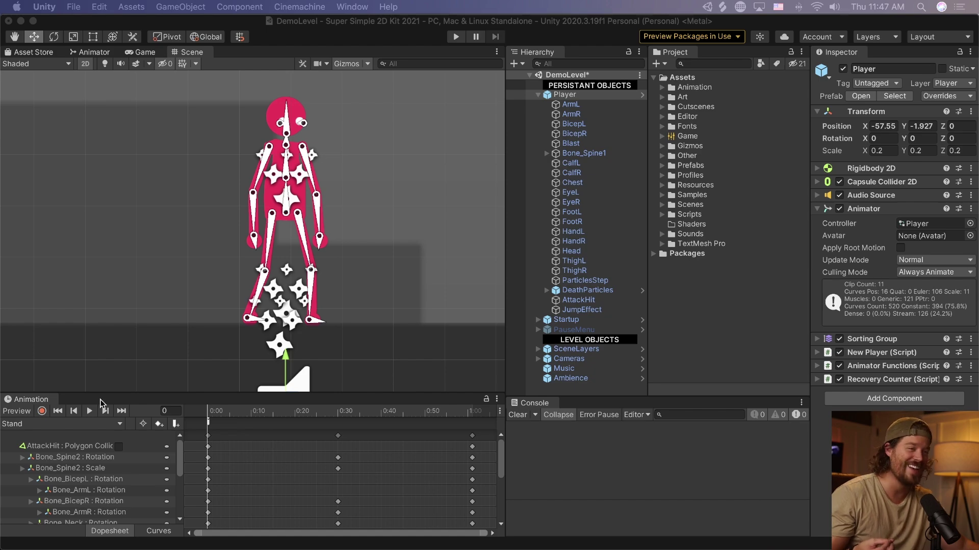
click(61, 424)
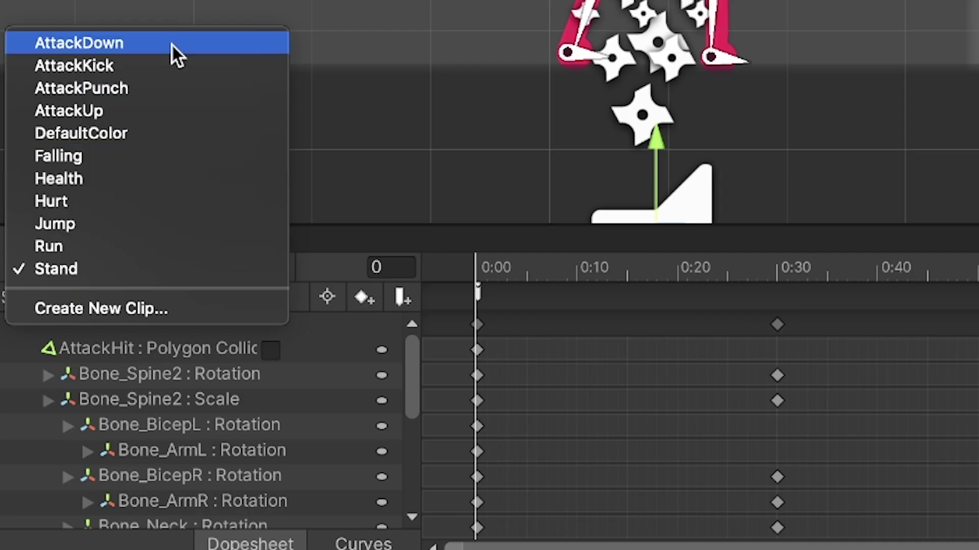
click(161, 156)
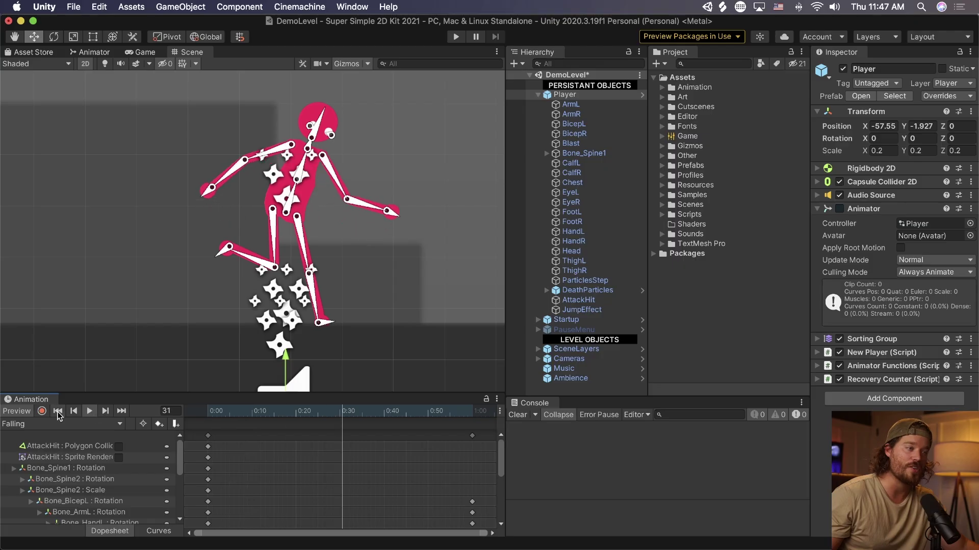
click(102, 299)
click(44, 399)
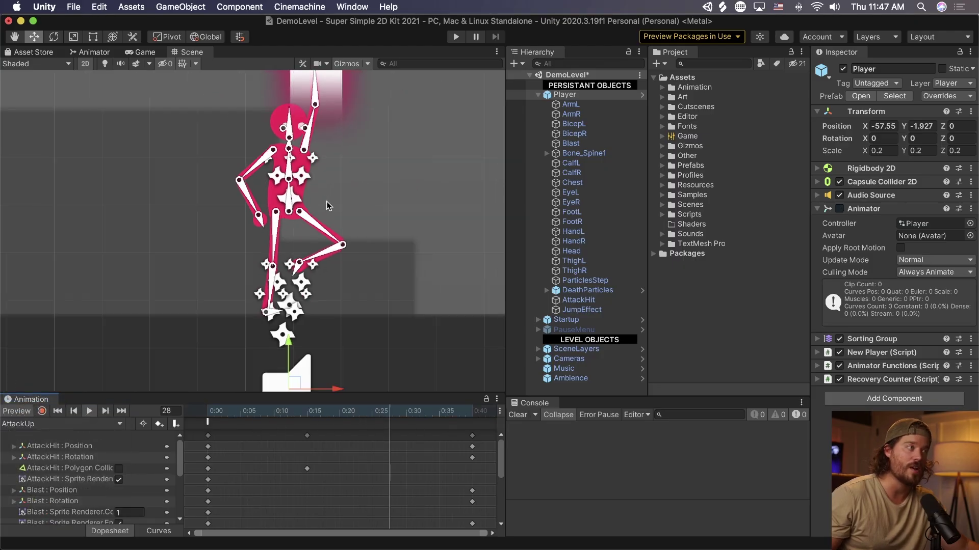
scroll(328, 202, down, 5)
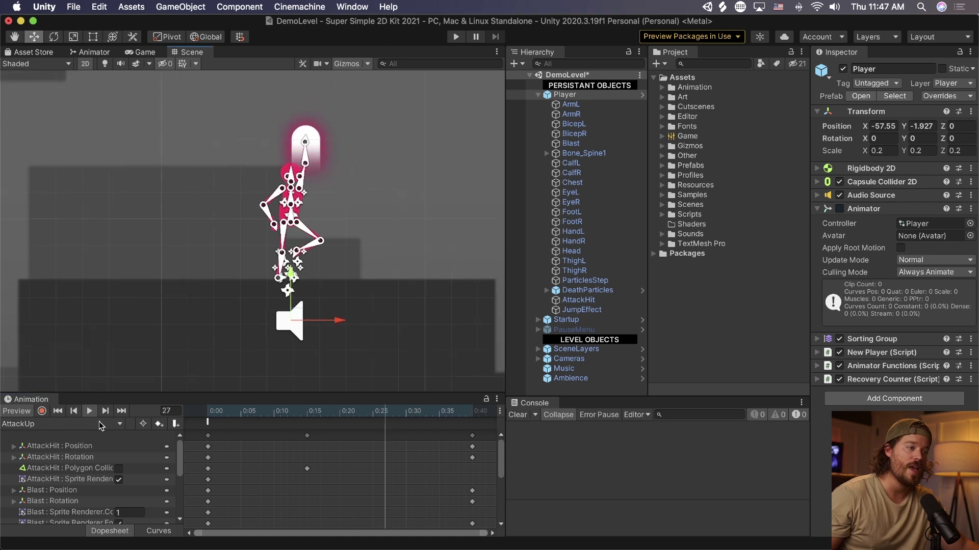
- Preview the Player's Hurt clip and switch to the Jump clip to view its pose
click(67, 424)
click(89, 446)
click(89, 411)
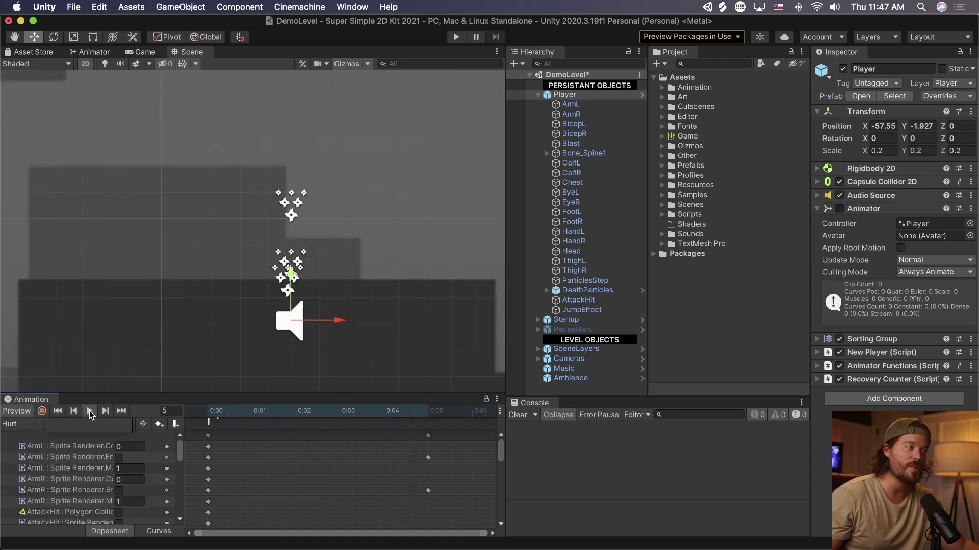
click(90, 424)
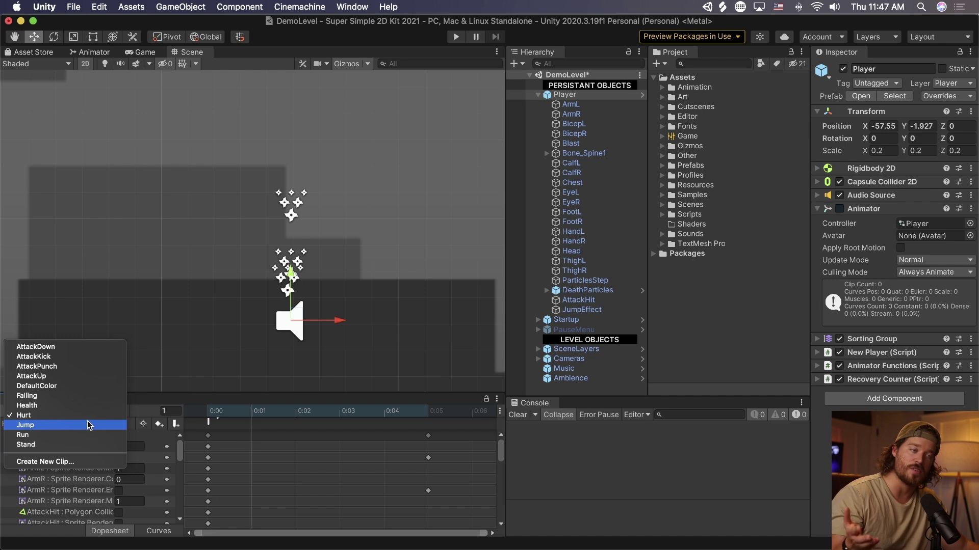
click(89, 425)
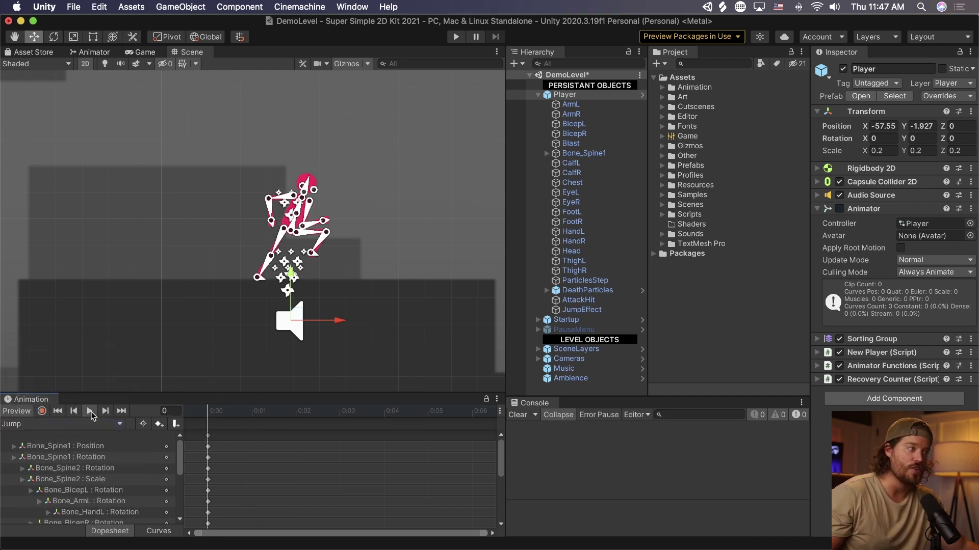
- Play the Player's Run animation clip and stop its playback
click(87, 424)
click(87, 424)
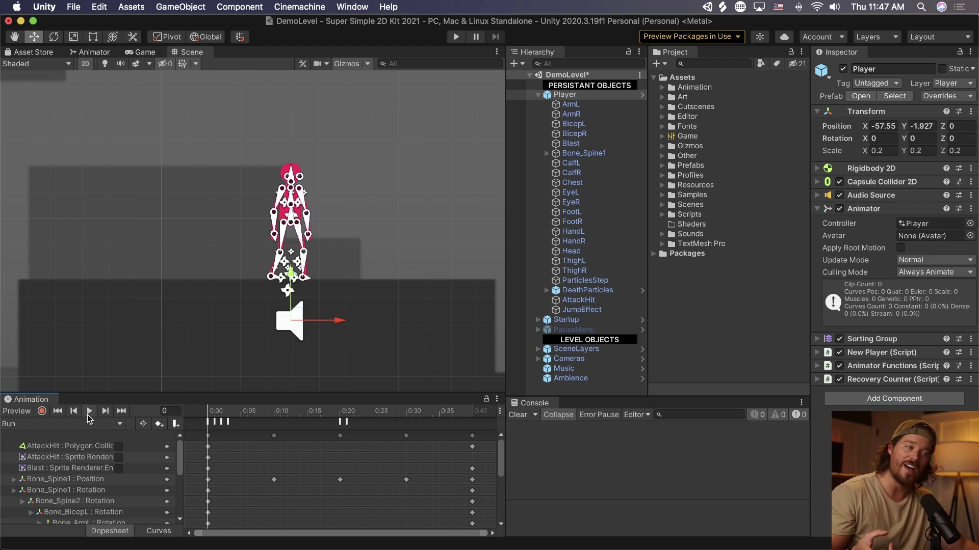
click(89, 411)
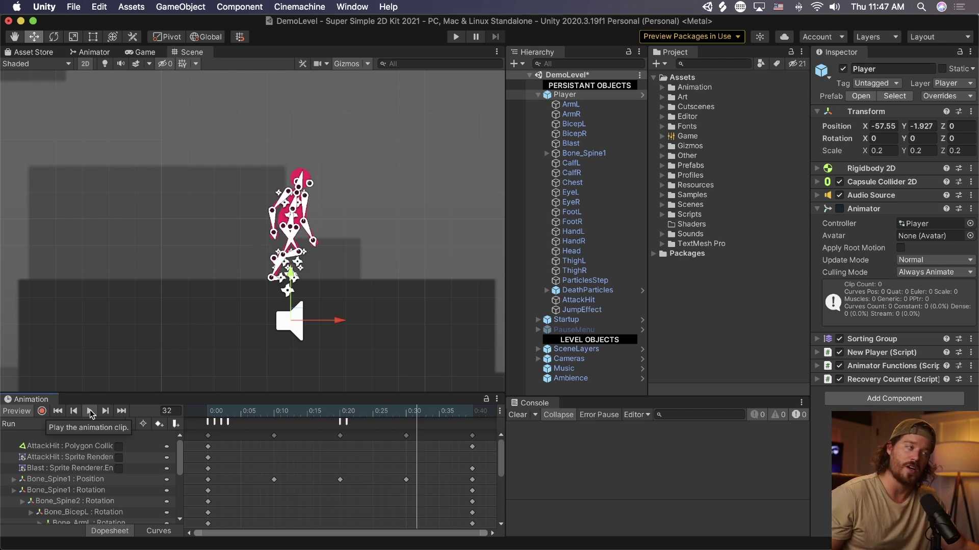
click(90, 409)
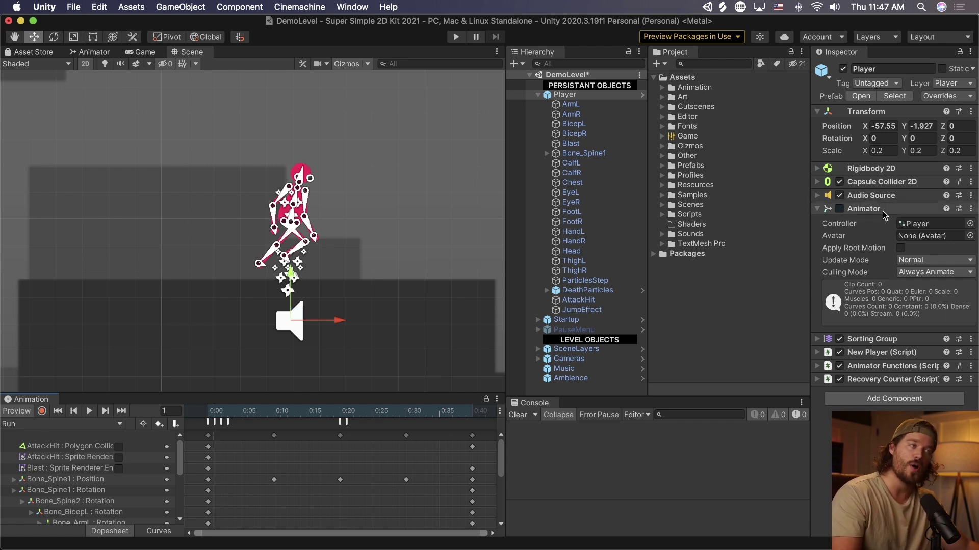
- Examine the Player's animator state graph, from Run and Stand across the attack states to Jump and Falling
click(104, 56)
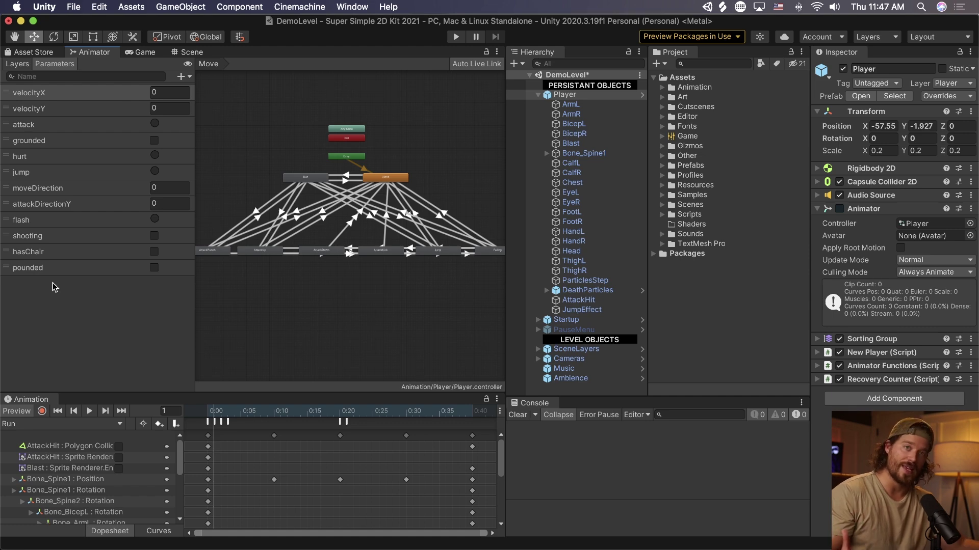
click(388, 179)
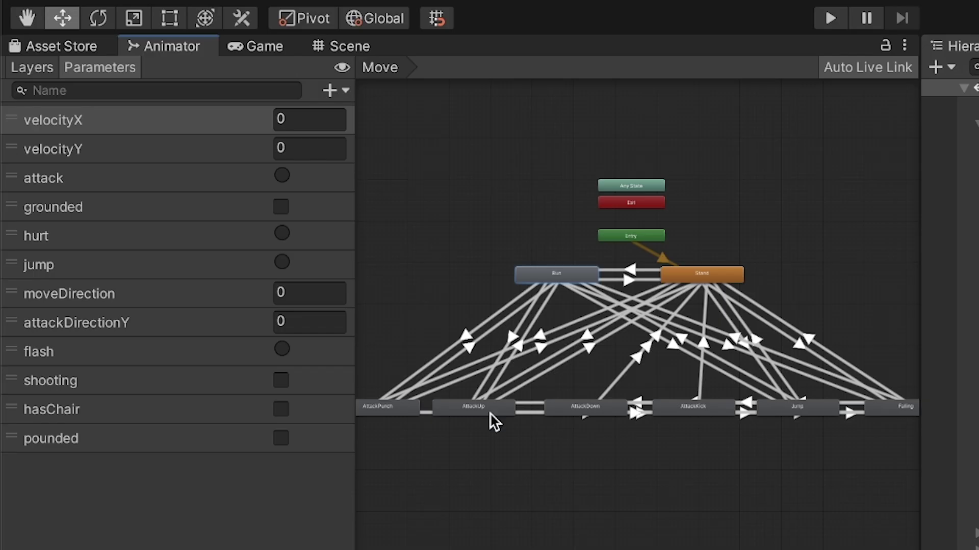
scroll(382, 250, up, 5)
click(305, 256)
scroll(603, 428, right, 10)
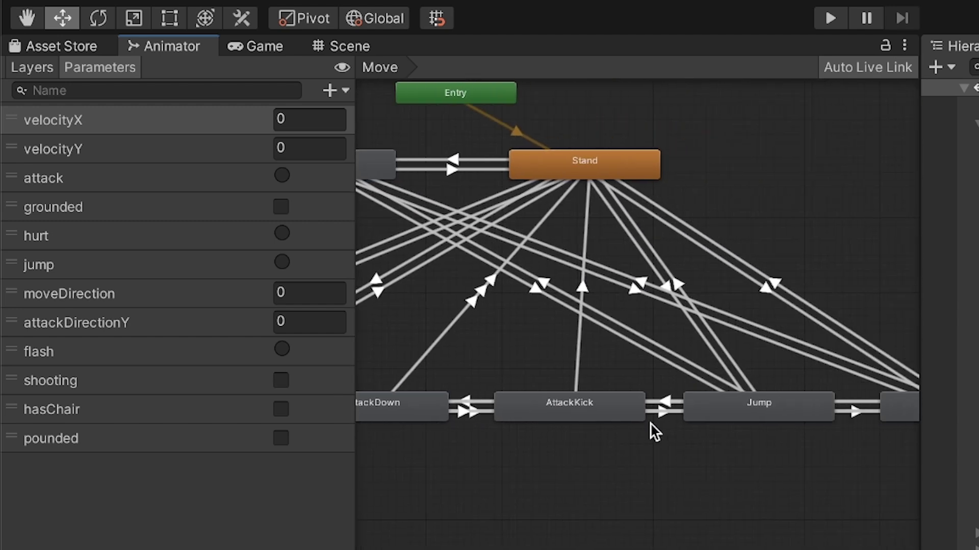
scroll(650, 423, right, 5)
scroll(601, 415, right, 3)
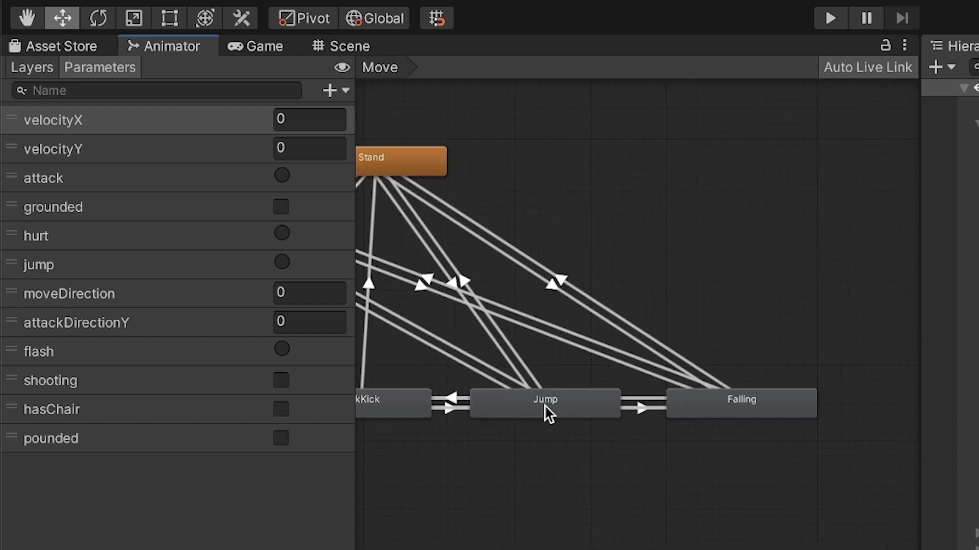
scroll(530, 406, left, 6)
scroll(671, 419, left, 5)
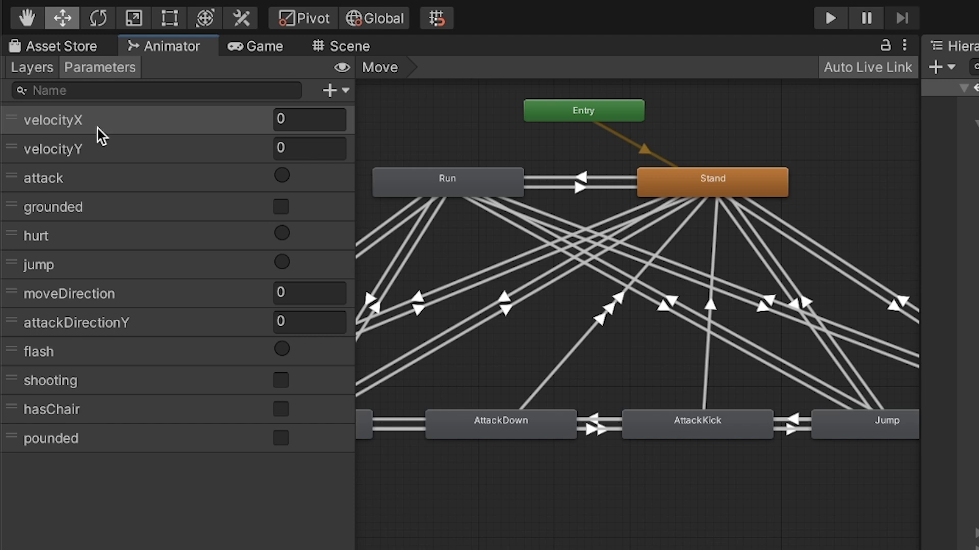
- Review the Player's animator parameters, including velocityY, attack, grounded, hurt, moveDirection and attackDirectionY
click(120, 153)
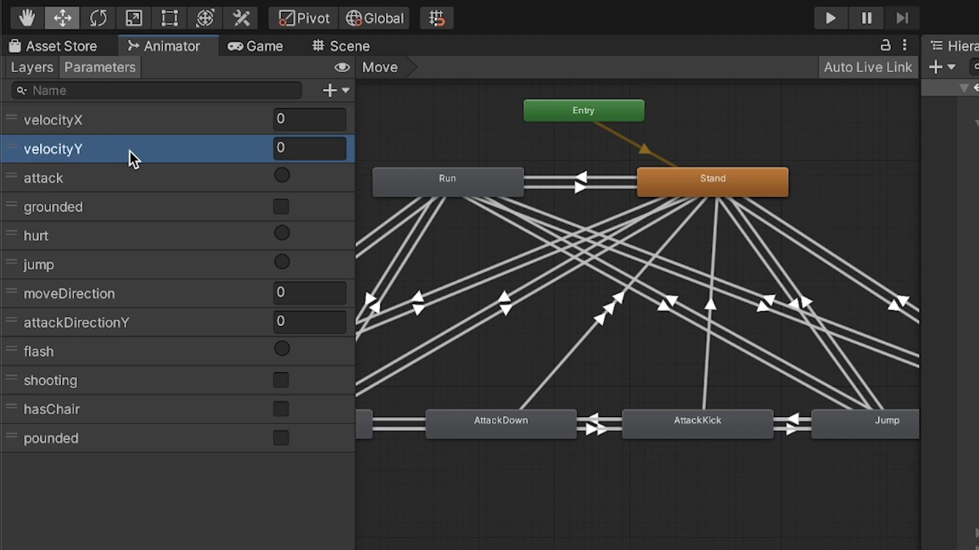
click(118, 186)
click(123, 206)
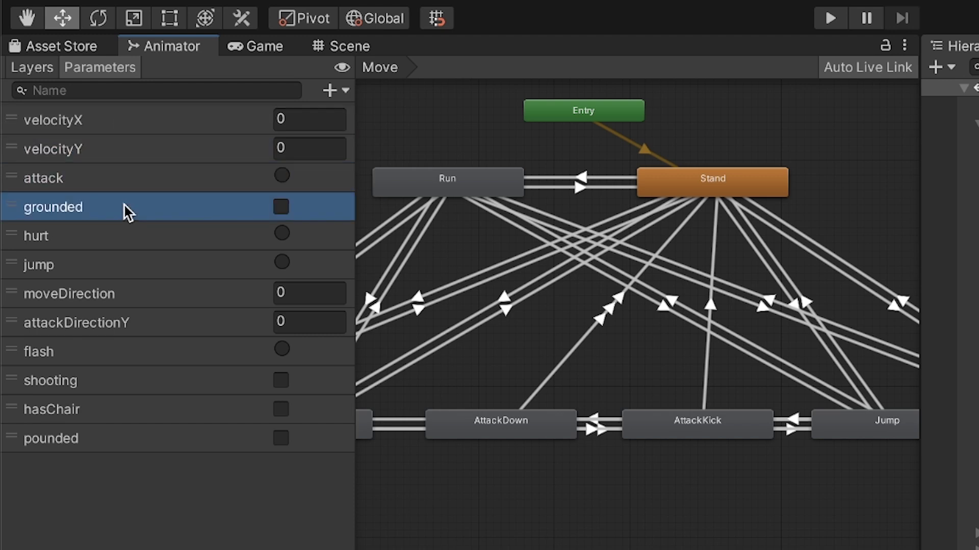
click(171, 240)
click(165, 283)
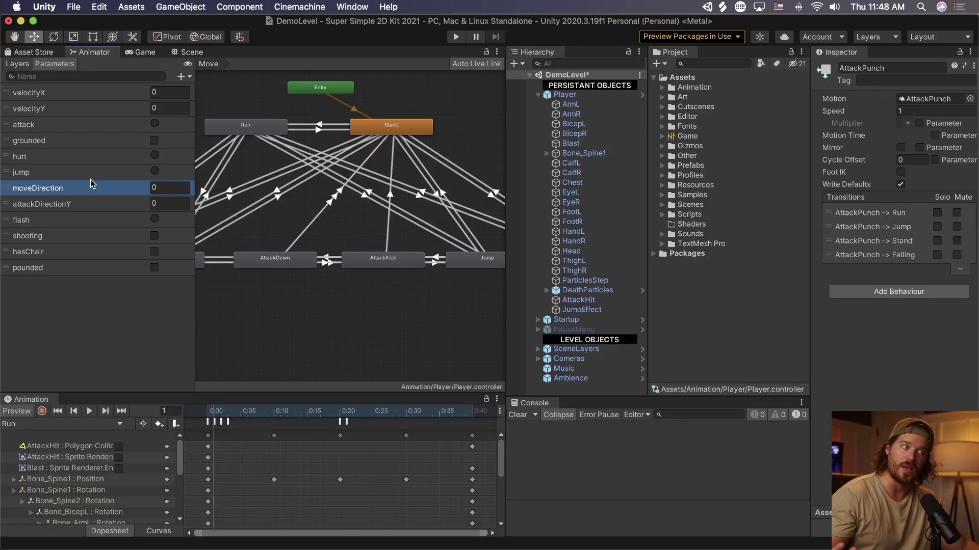
click(77, 204)
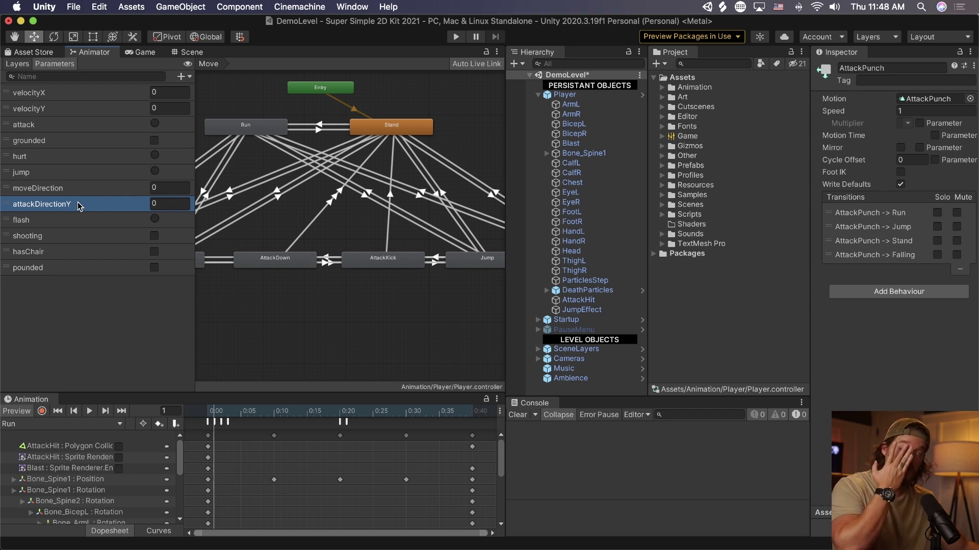
- Inspect the conditions of the transitions from Run to AttackPunch and from AttackPunch back to Run
middle_drag(389, 227, 447, 228)
click(266, 182)
click(253, 165)
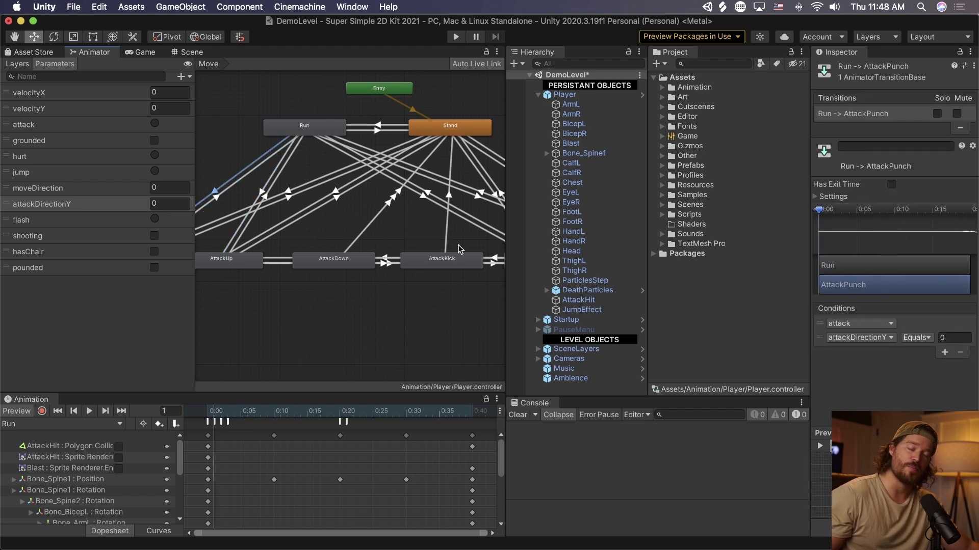
click(210, 192)
middle_drag(210, 192, 327, 195)
click(328, 195)
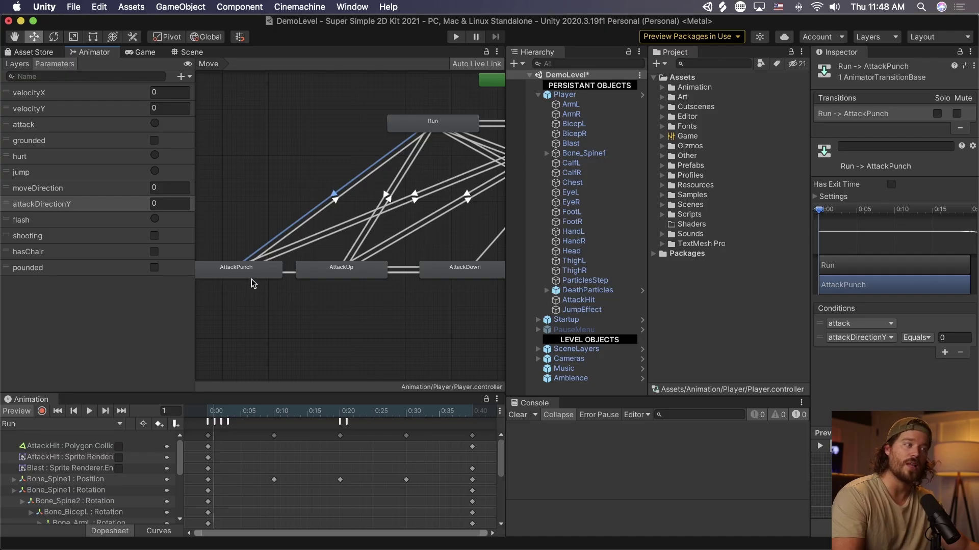
click(256, 272)
click(309, 219)
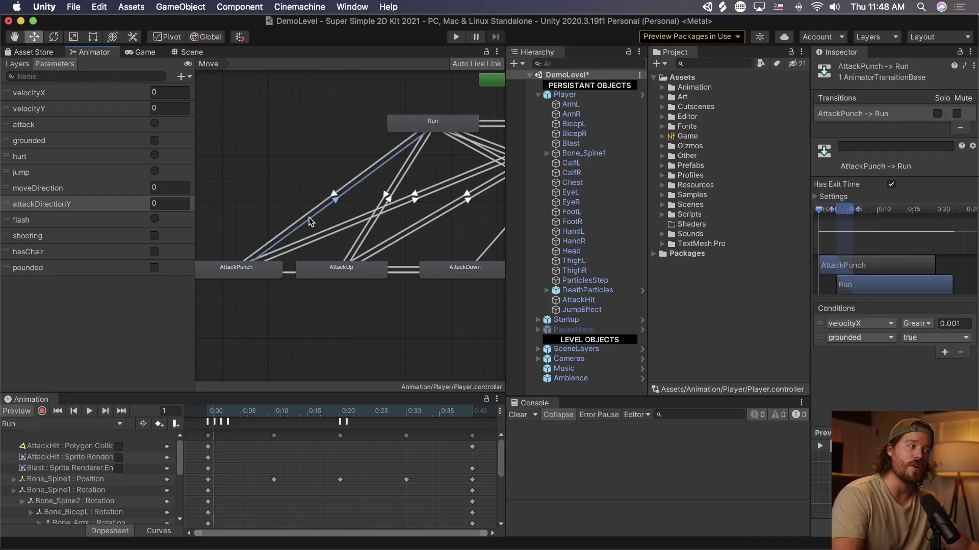
- Inspect the transition lists of the Stand, Run, AttackDown and AttackKick states in the Player's animator graph
click(443, 127)
middle_drag(478, 166, 316, 182)
click(432, 139)
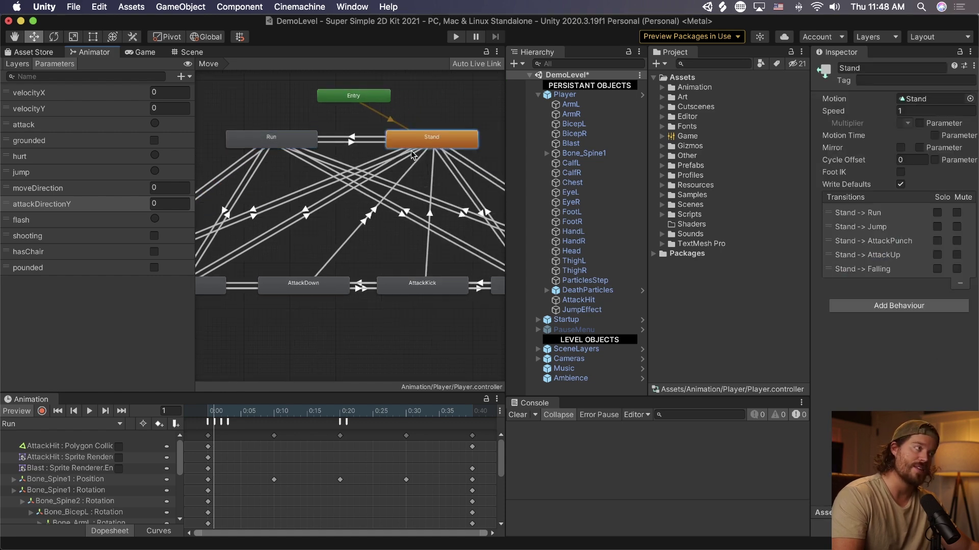
click(275, 141)
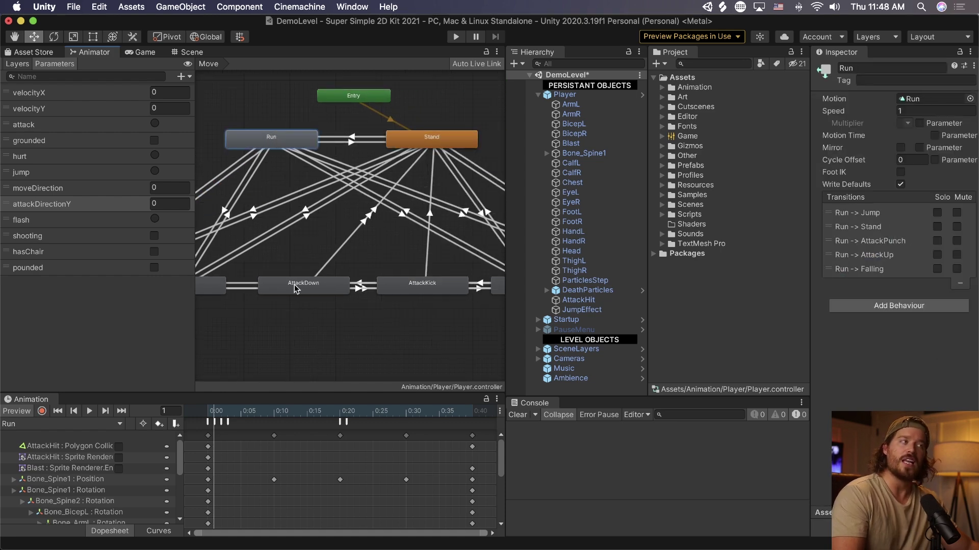
click(297, 288)
click(412, 289)
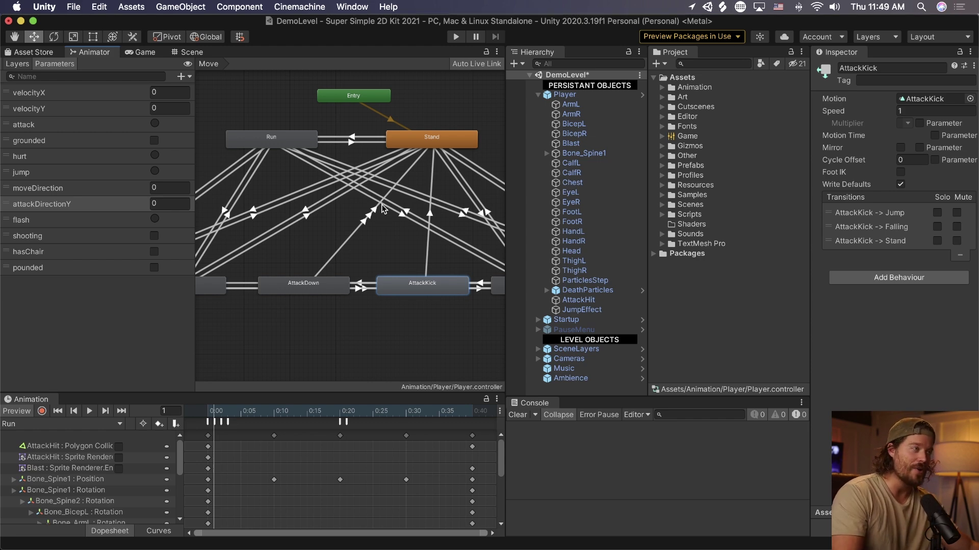
- Select the Player, return to the Scene view and review its Sorting Group component with the Player's child objects collapsed
click(616, 96)
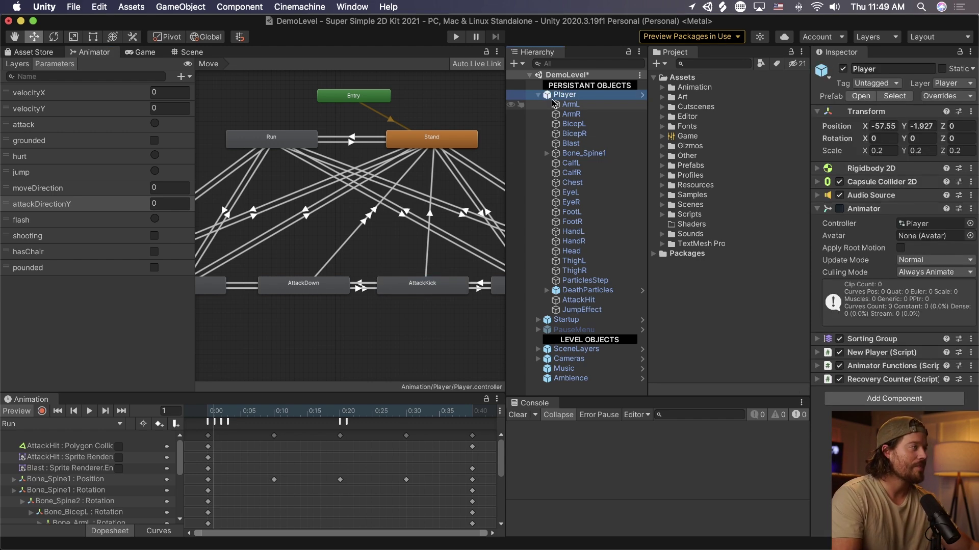
click(537, 95)
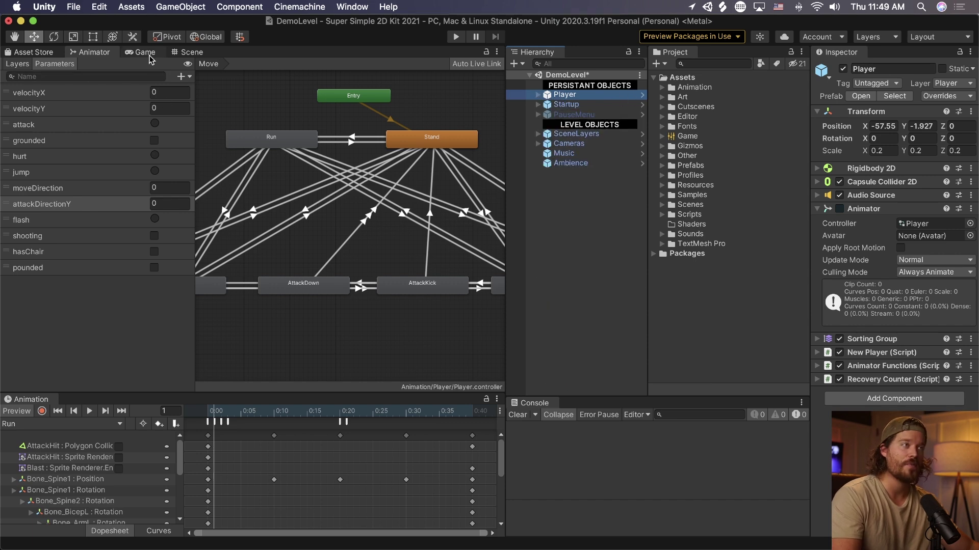
click(190, 52)
click(886, 206)
click(884, 220)
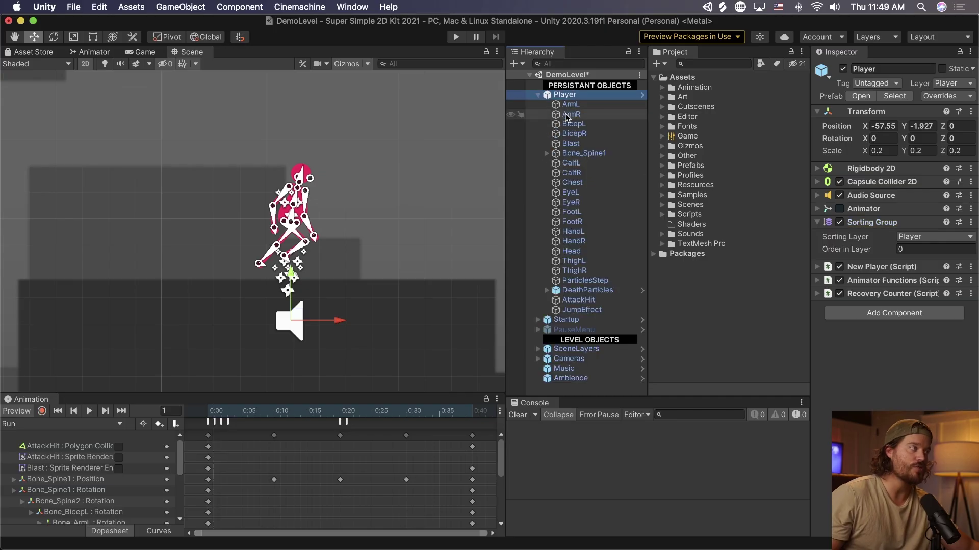
click(538, 96)
- Expand the Player's New Player (Script) component, review its Physics and Reference fields, and open the NewPlayer script in Visual Studio
click(872, 222)
click(872, 236)
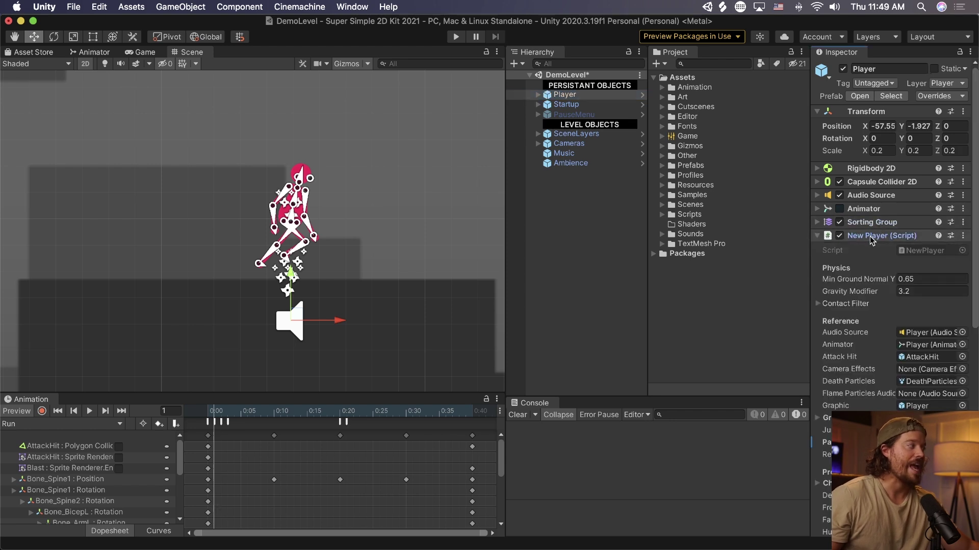
scroll(870, 237, down, 5)
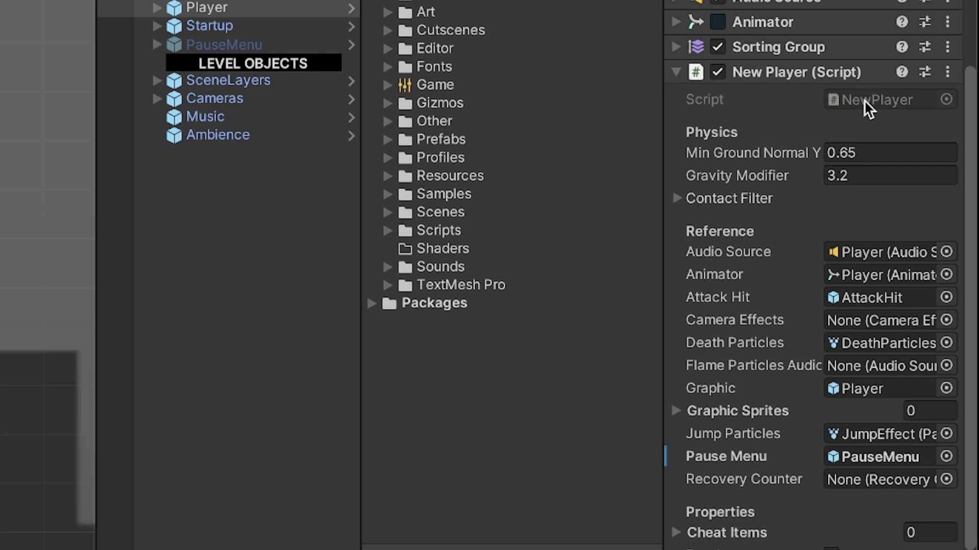
click(864, 100)
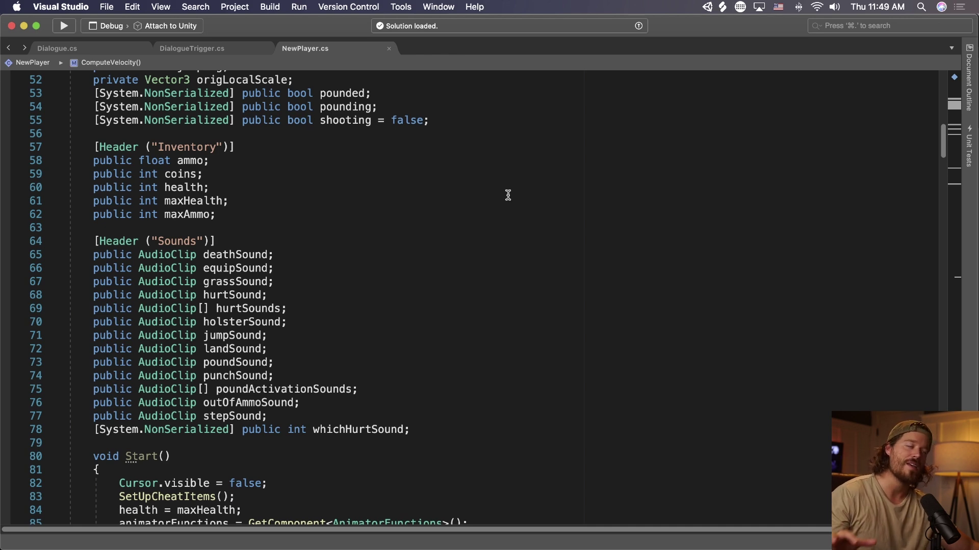
- Skim NewPlayer.cs from its variable declarations to the Punch code and highlight the block that sets the attack trigger
scroll(458, 207, up, 6)
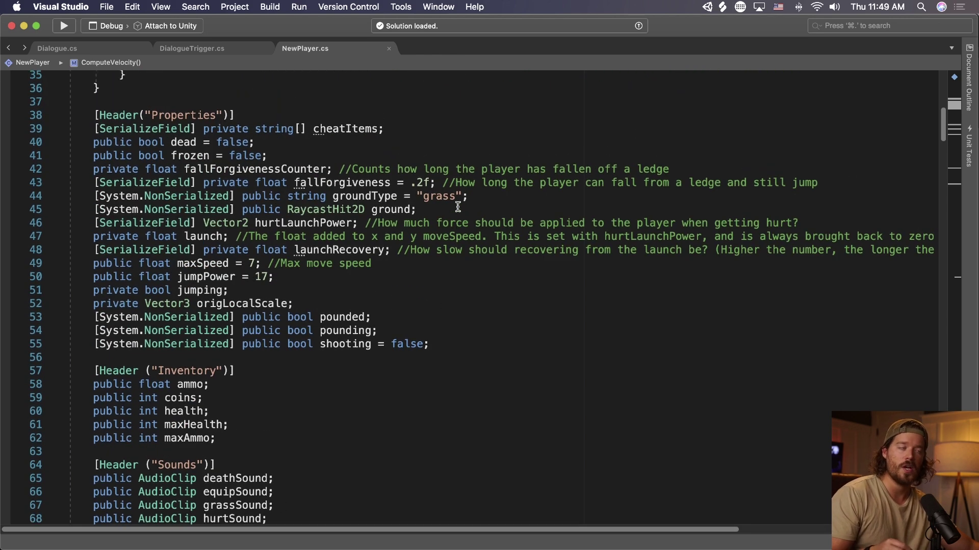
scroll(457, 206, up, 10)
scroll(454, 204, down, 20)
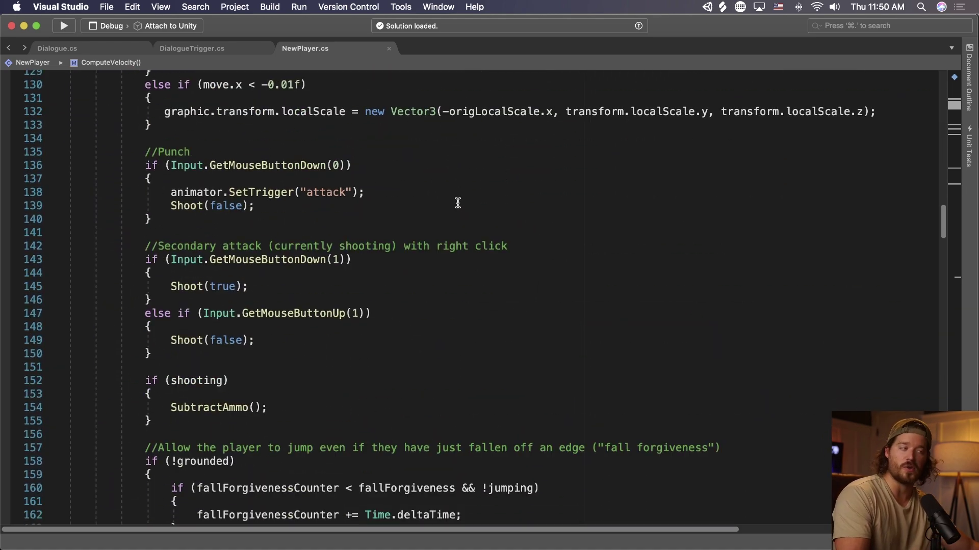
scroll(458, 203, down, 1)
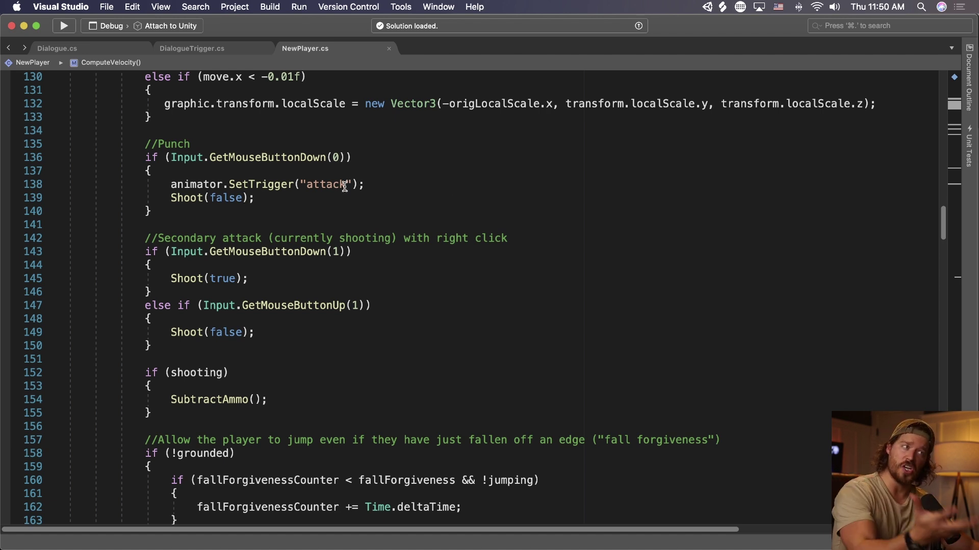
drag(142, 157, 254, 225)
- Highlight the comments describing the fall forgiveness logic and the setting of each animator float, bool and trigger
scroll(153, 204, down, 3)
scroll(135, 247, down, 5)
drag(138, 273, 758, 273)
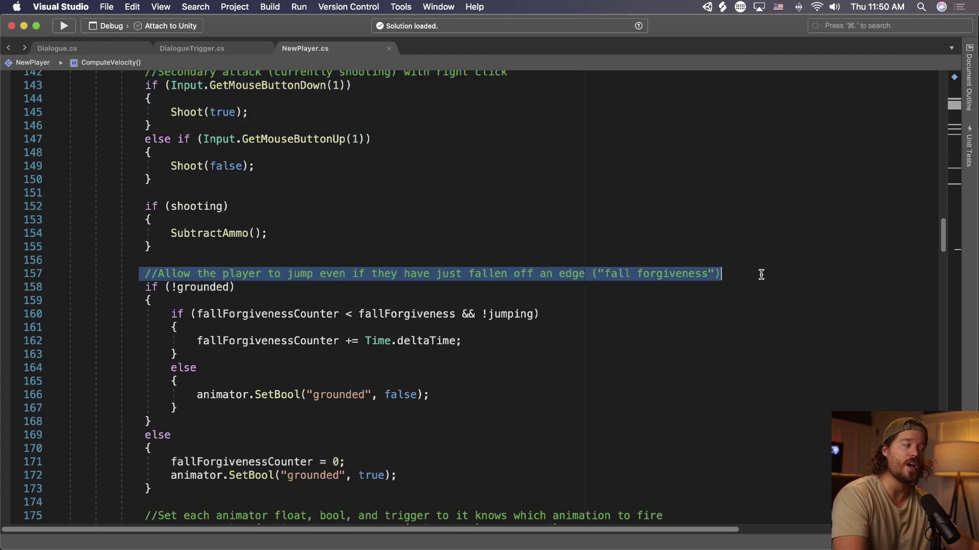
scroll(463, 290, down, 6)
drag(143, 284, 682, 291)
click(683, 286)
- Return to the beginning of the NewPlayer class and highlight the variables declared under the Reference header
scroll(682, 286, up, 20)
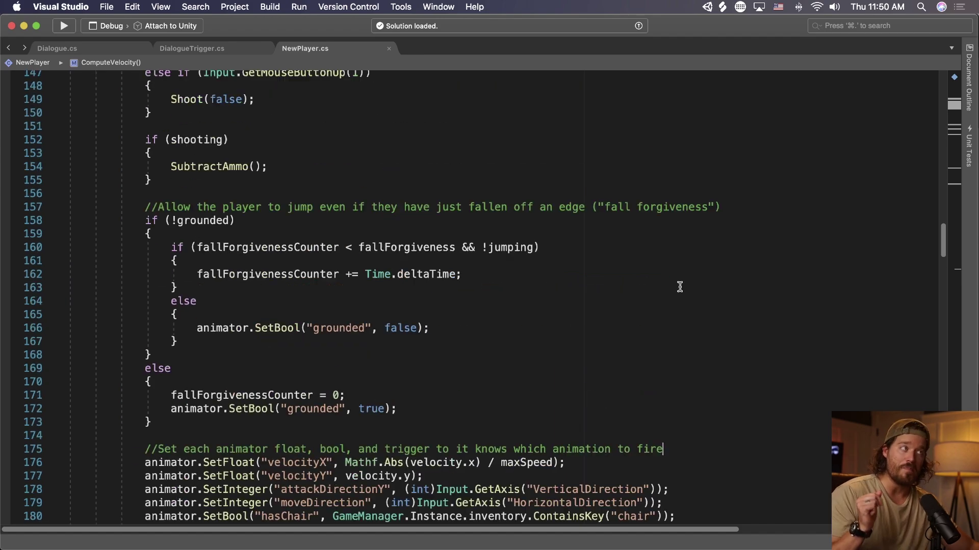
scroll(680, 287, up, 10)
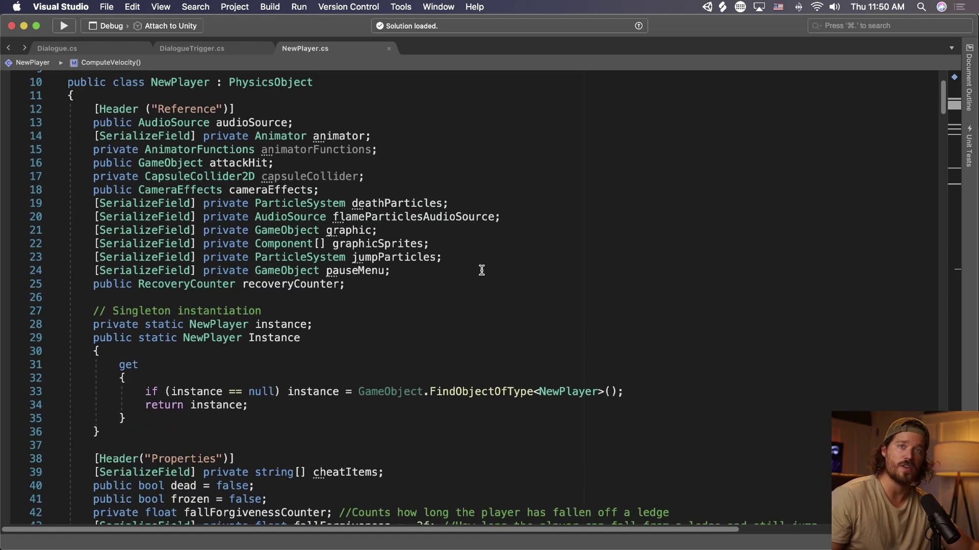
scroll(488, 266, down, 3)
scroll(489, 267, up, 5)
drag(87, 225, 465, 403)
scroll(465, 402, down, 4)
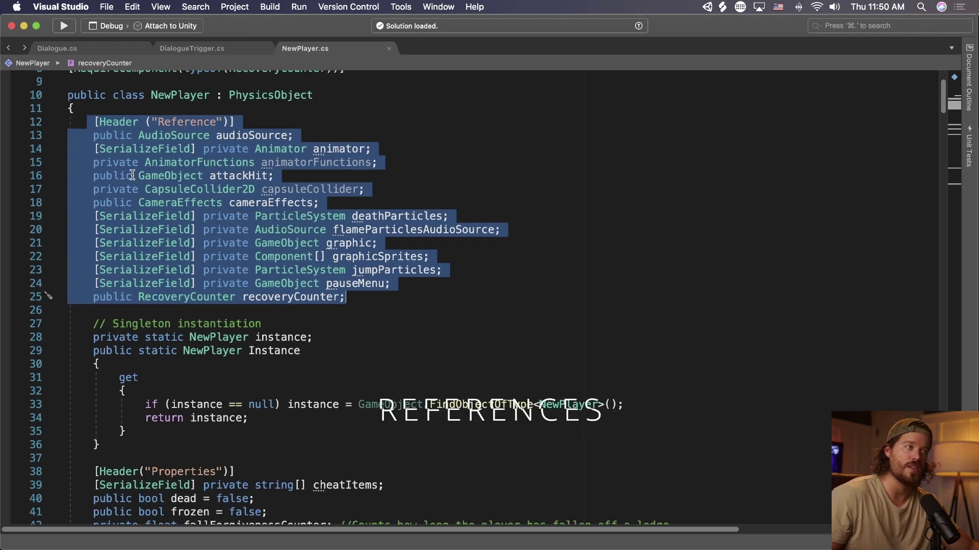
drag(87, 135, 133, 149)
drag(273, 236, 365, 296)
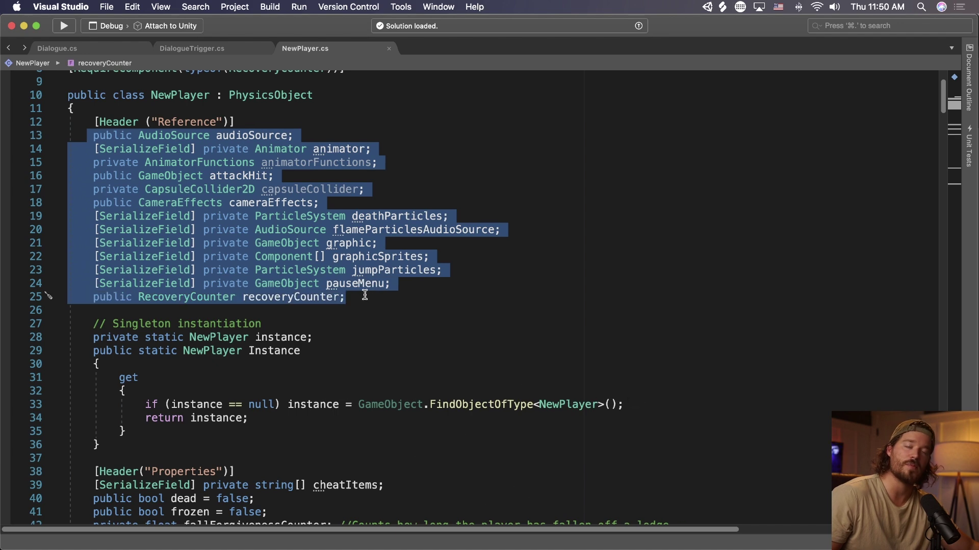
- Point out the deathParticles, cameraEffects, attackHit, audioSource and animator references, and highlight the whole Reference block
double_click(388, 218)
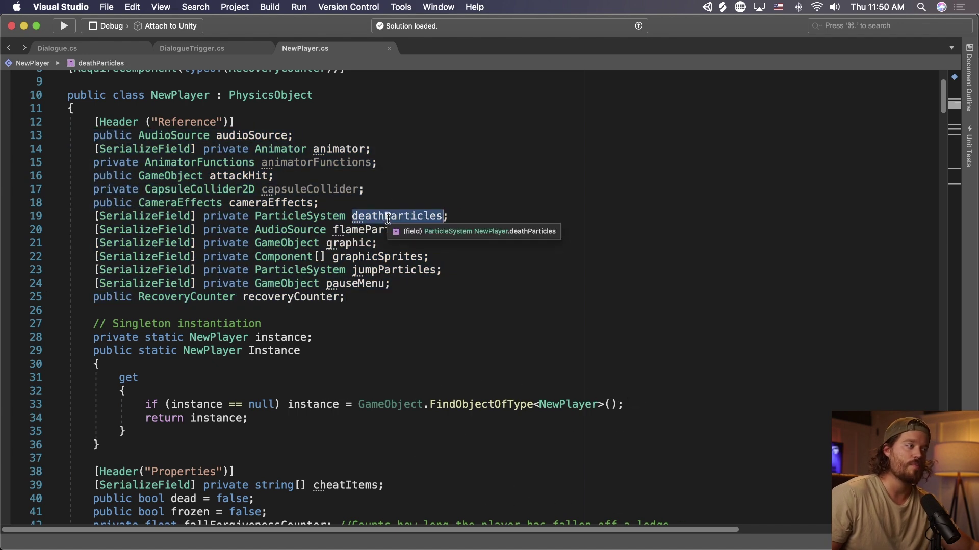
double_click(263, 203)
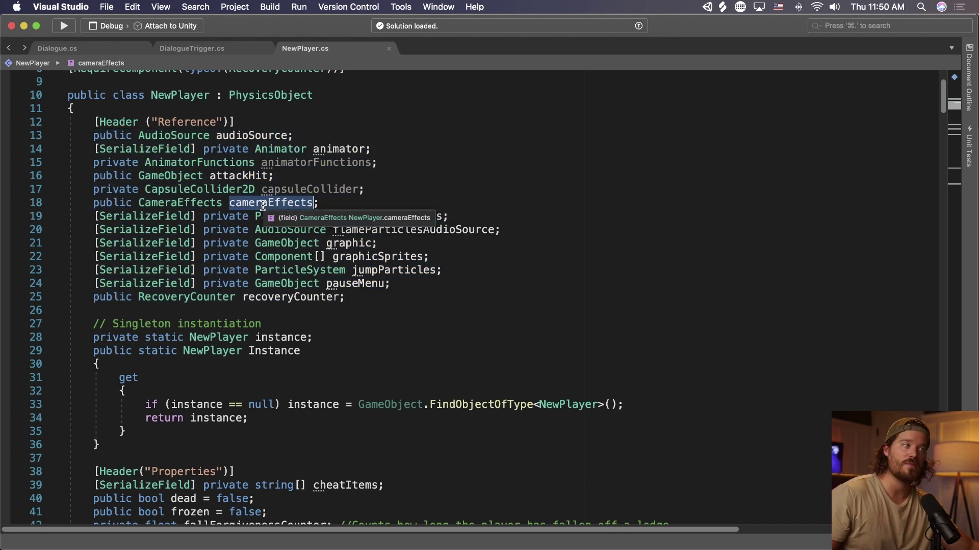
double_click(247, 175)
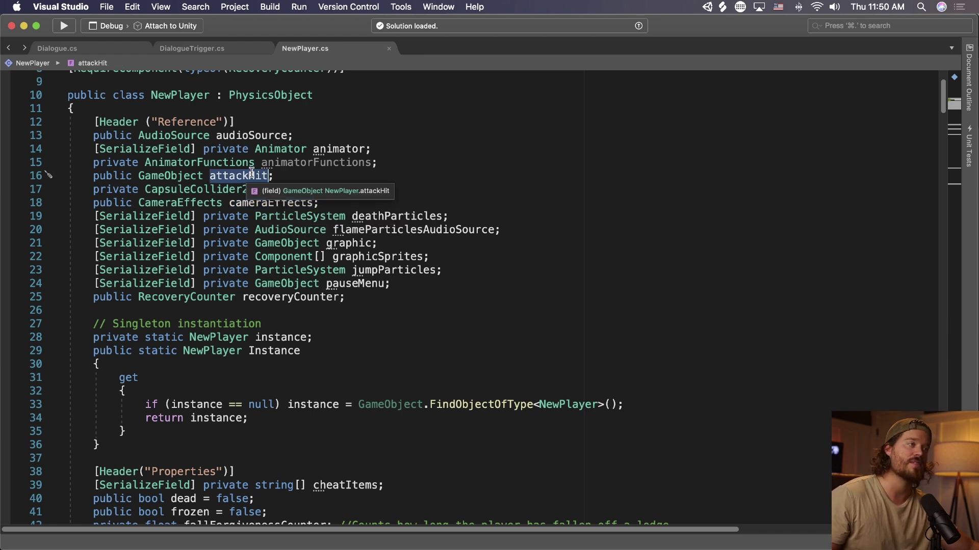
double_click(259, 136)
double_click(322, 150)
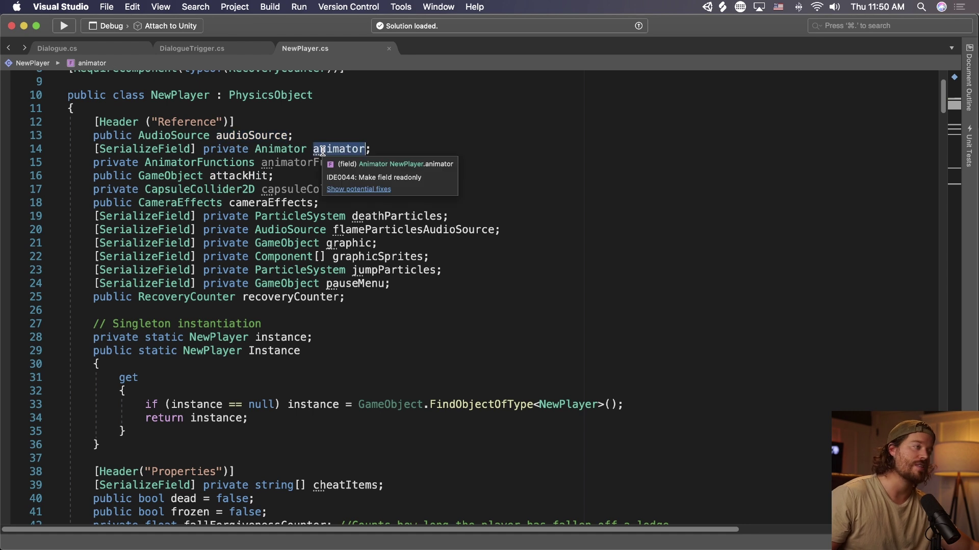
drag(94, 123, 464, 305)
key(shift+Down)
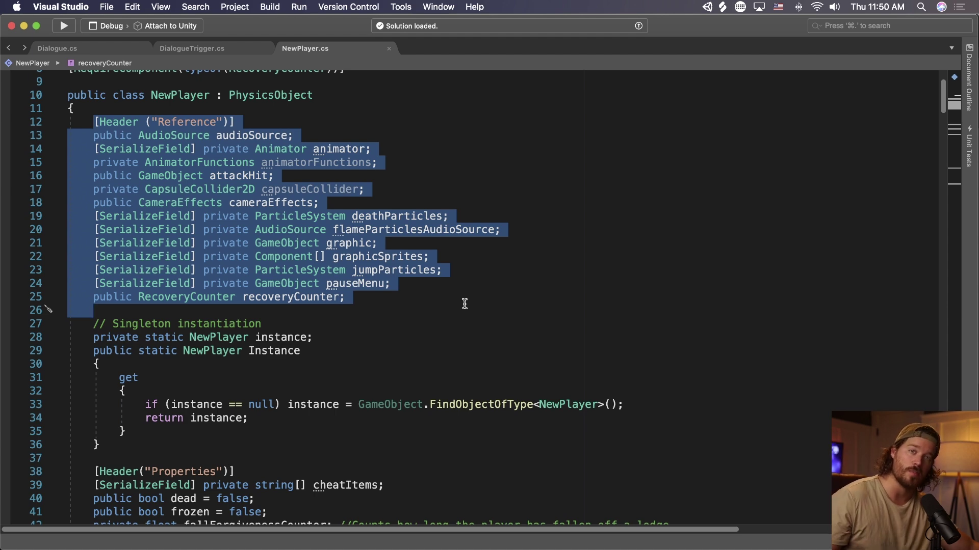
- Highlight the Singleton instantiation block that follows the Reference variables
scroll(459, 305, down, 5)
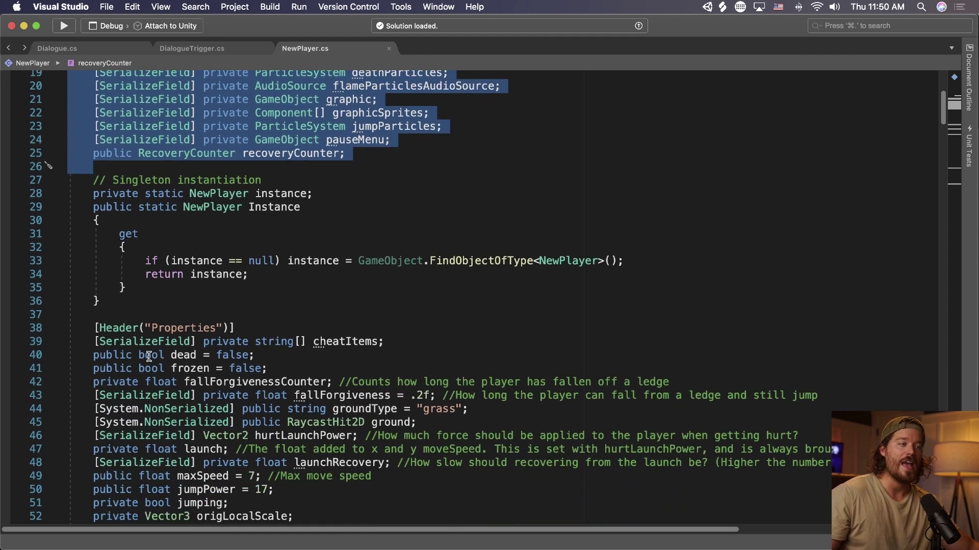
drag(92, 321, 110, 342)
drag(94, 176, 148, 294)
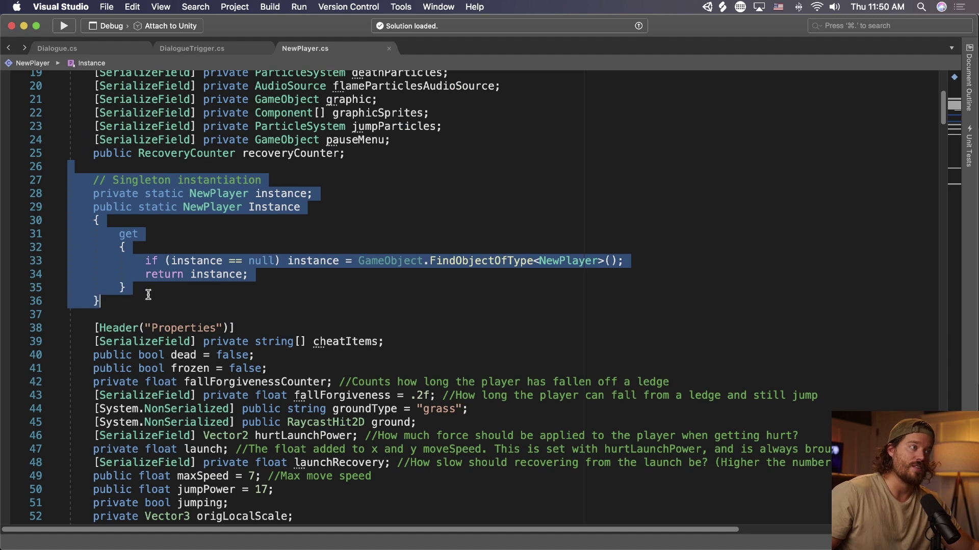
- Highlight the Properties header and its variables from cheatItems through shooting
scroll(147, 295, down, 2)
drag(92, 272, 443, 498)
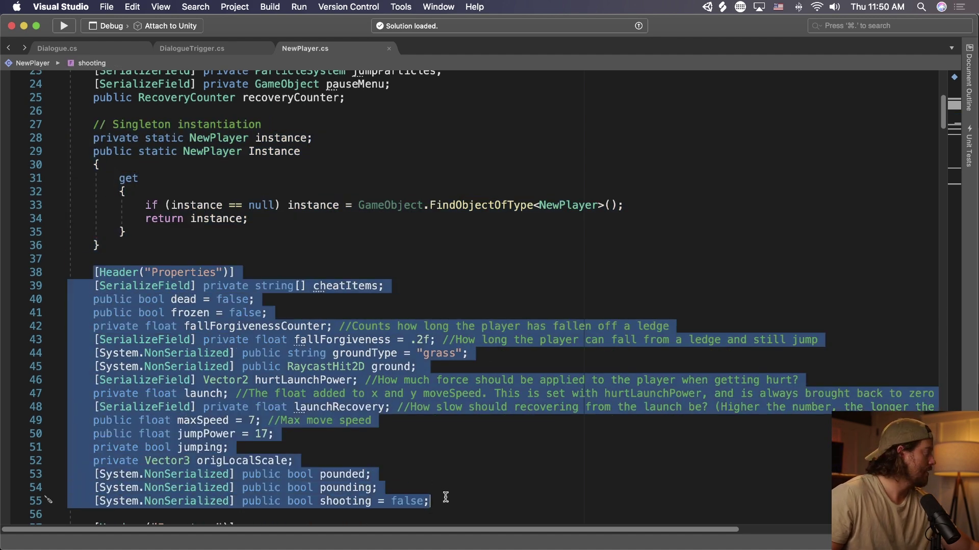
scroll(443, 498, down, 2)
scroll(444, 493, down, 1)
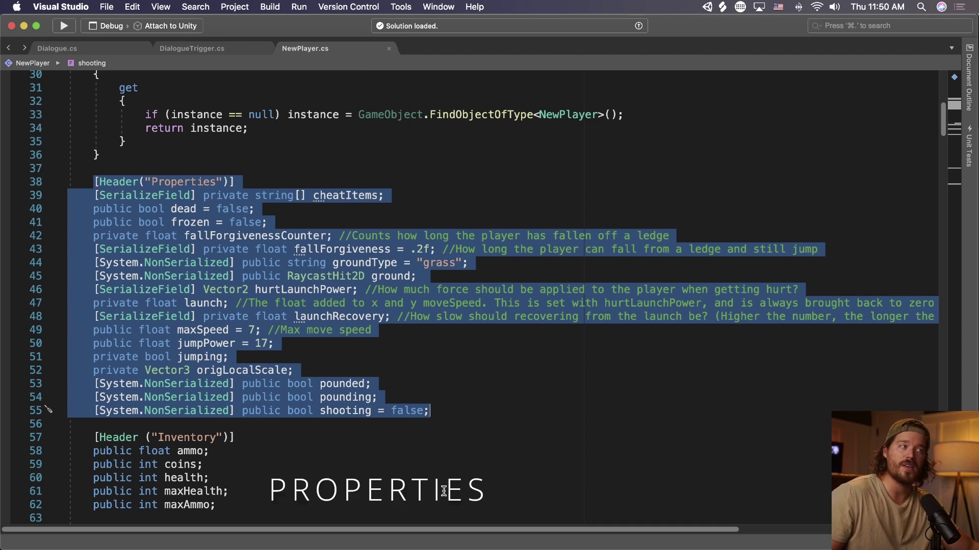
click(239, 181)
triple_click(239, 182)
drag(87, 195, 446, 407)
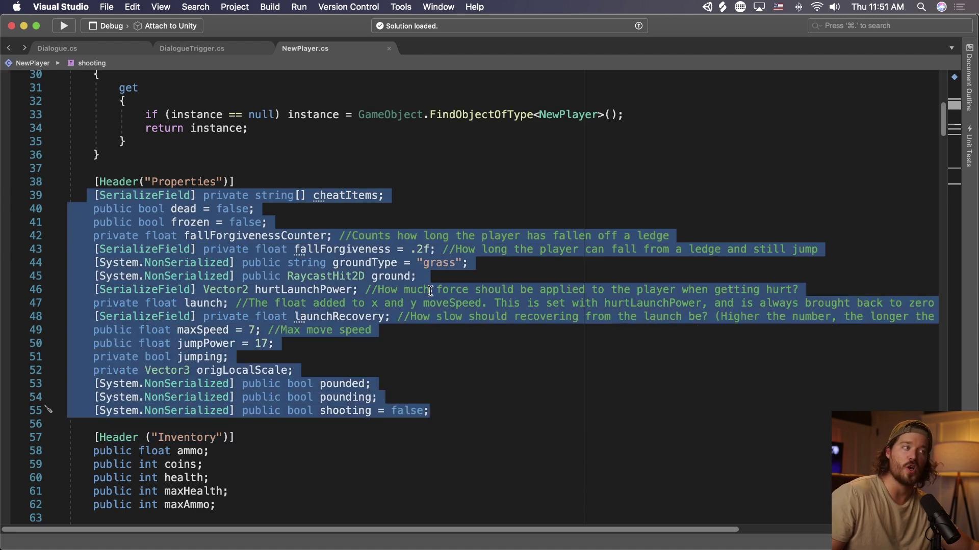
- Point out the individual properties dead, frozen, fallForgivenessCounter, hurtLaunchPower, jumping and maxSpeed
click(174, 207)
drag(269, 223, 180, 223)
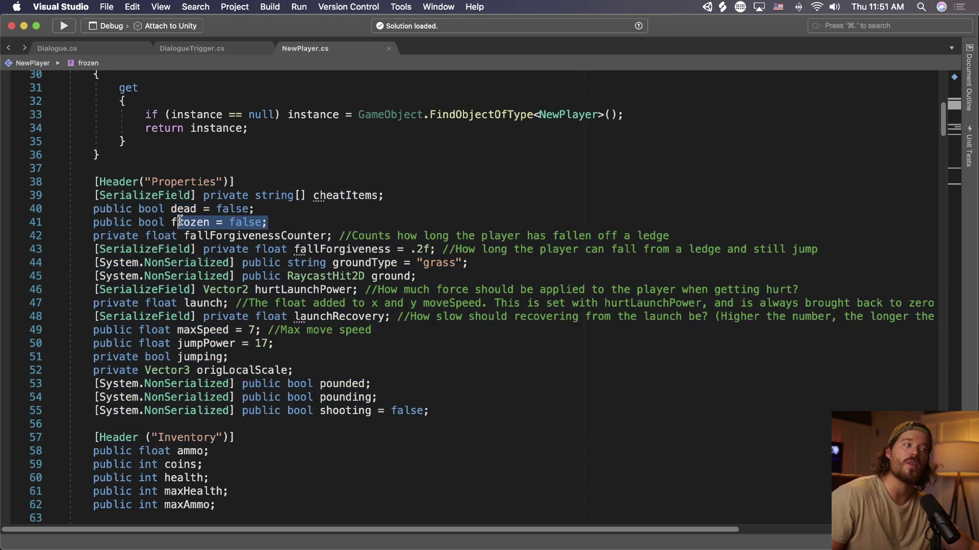
click(326, 235)
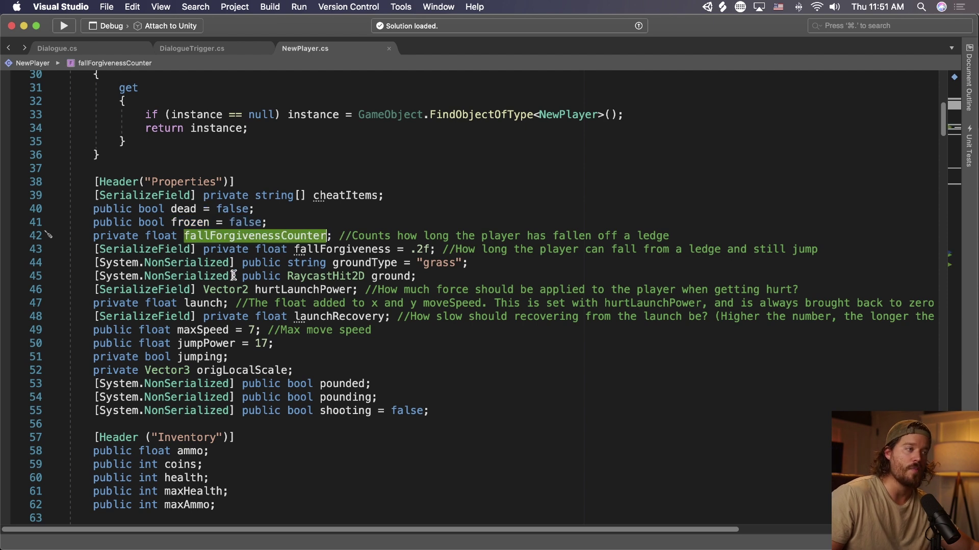
double_click(295, 289)
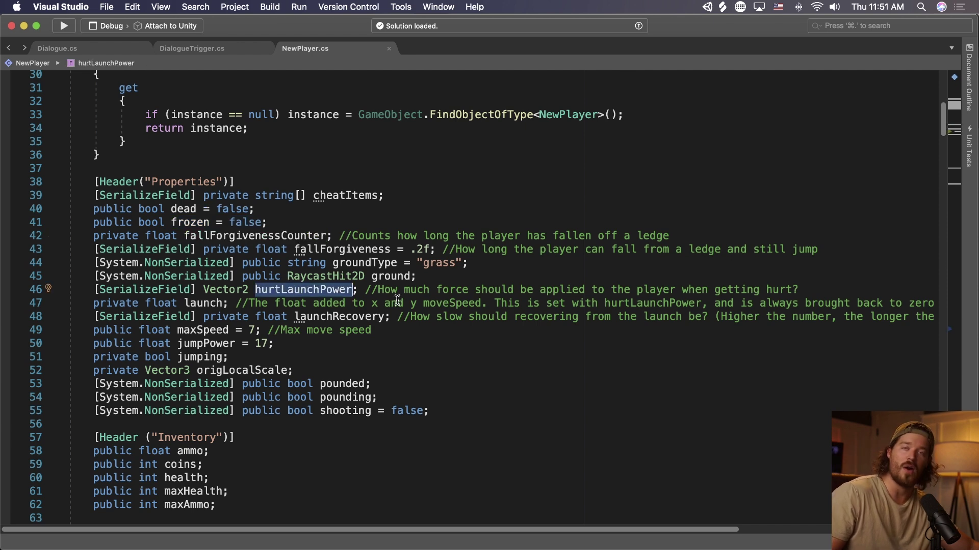
click(202, 357)
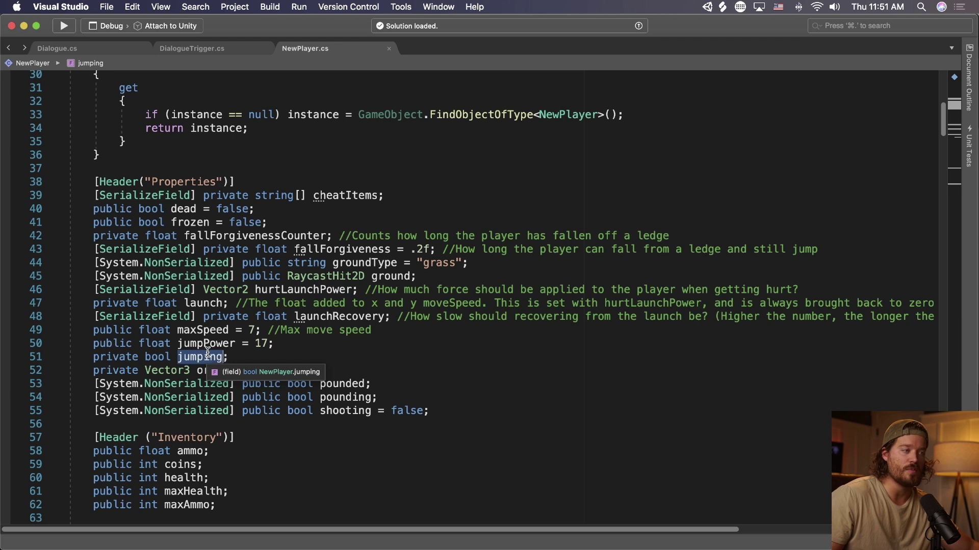
click(202, 329)
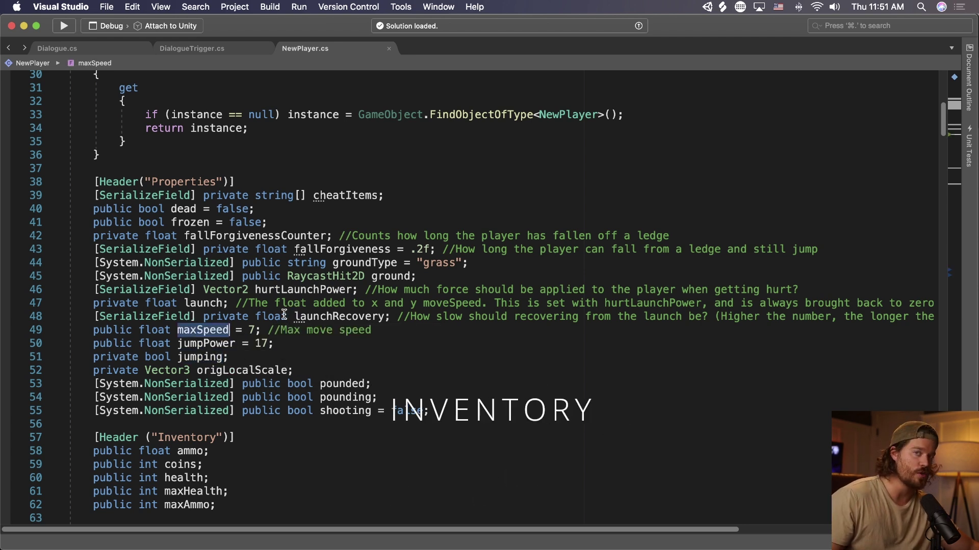
- Highlight the Inventory variables and the Sounds audio clips, and continue to the Start and Update functions
scroll(284, 315, down, 5)
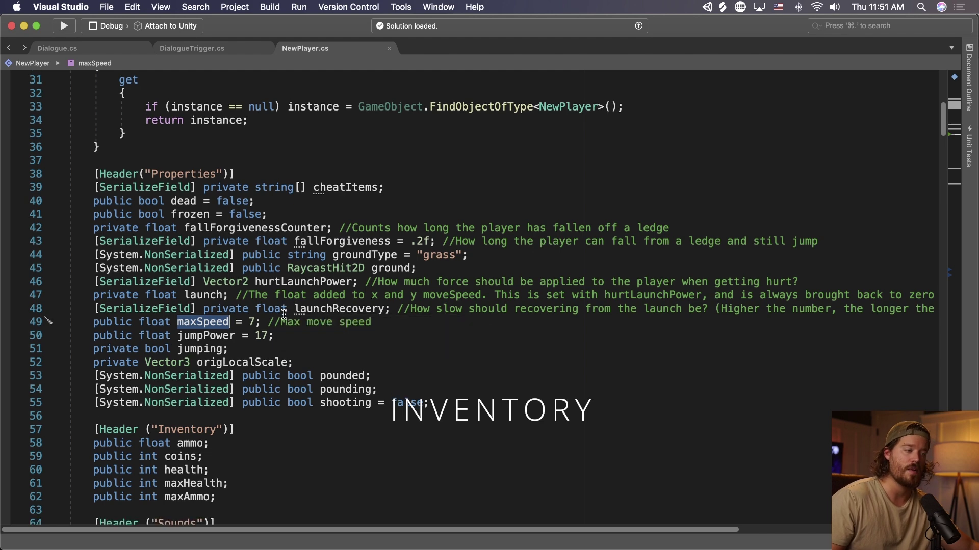
drag(87, 378, 240, 439)
scroll(98, 409, down, 5)
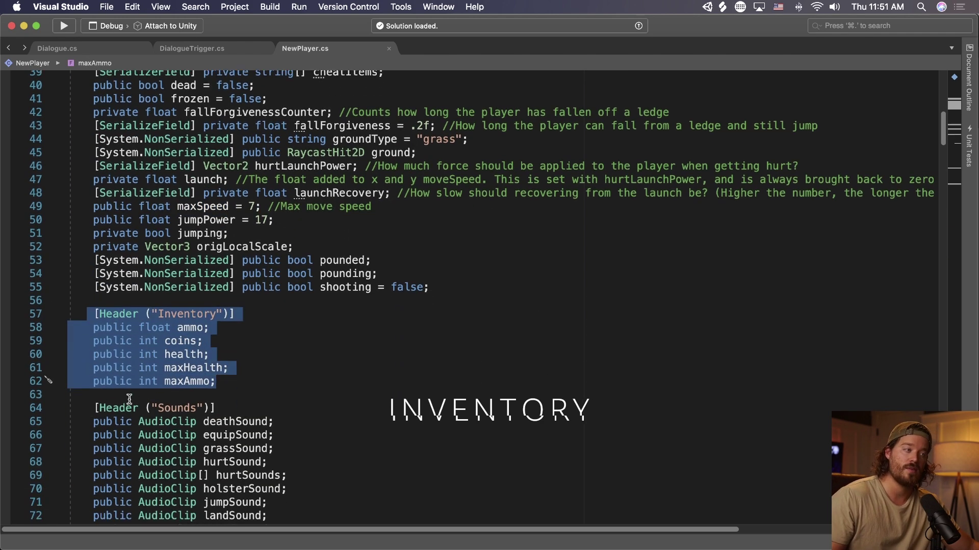
drag(94, 334, 347, 510)
scroll(347, 506, down, 3)
scroll(347, 506, down, 5)
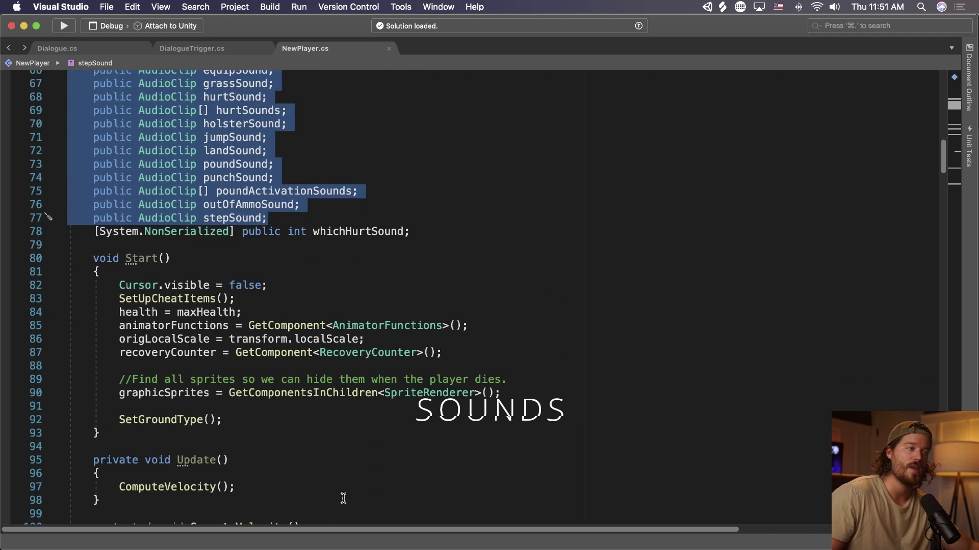
- Return to the Singleton instantiation block near the start of NewPlayer.cs and highlight it
scroll(245, 408, up, 15)
scroll(244, 409, up, 3)
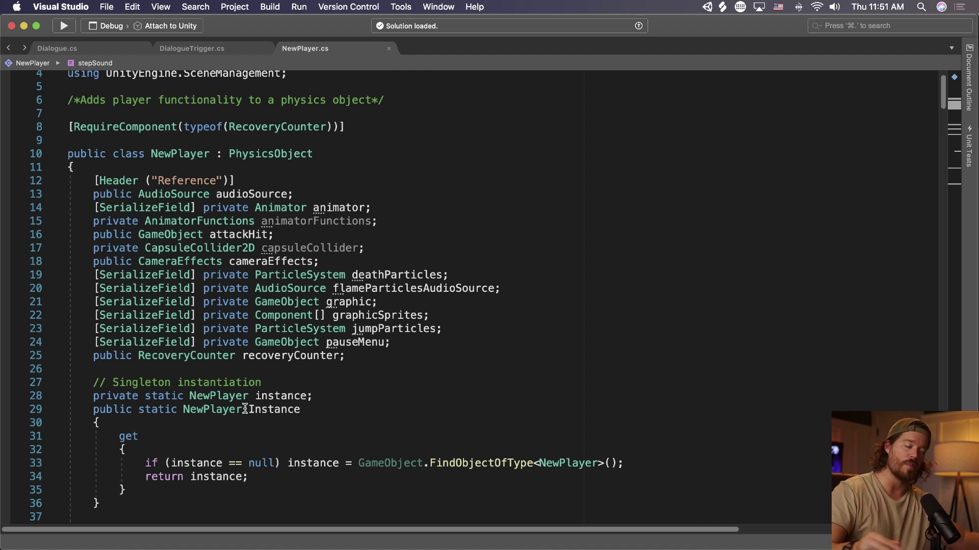
scroll(245, 409, down, 2)
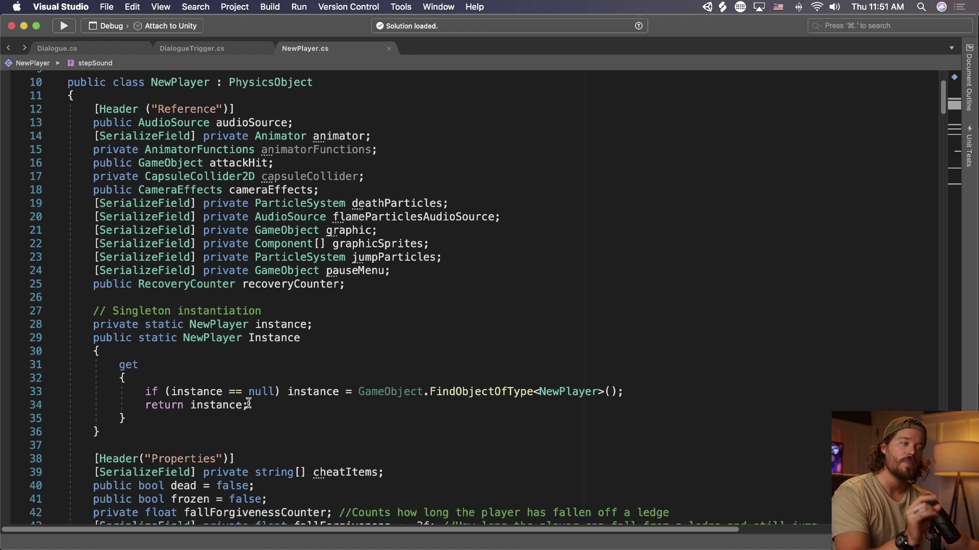
drag(74, 302, 152, 420)
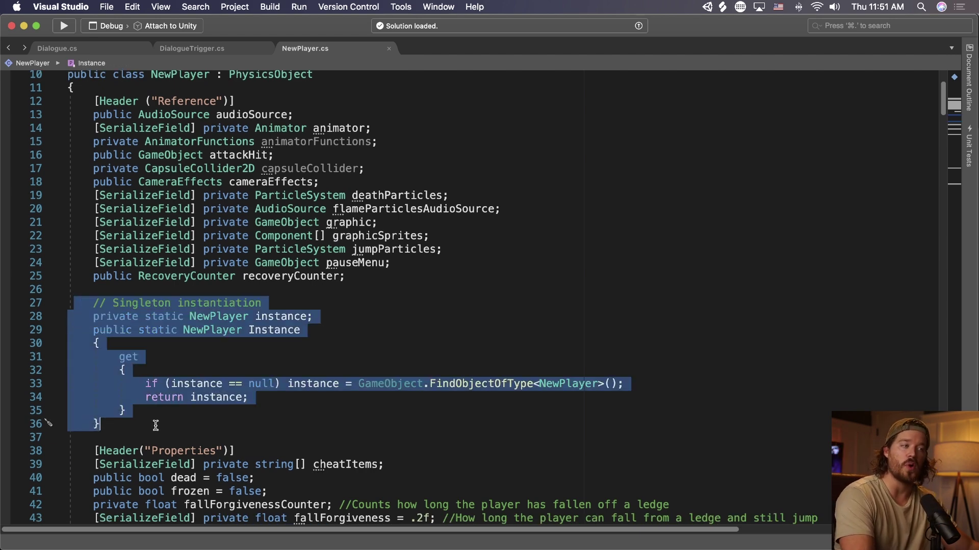
scroll(153, 421, down, 2)
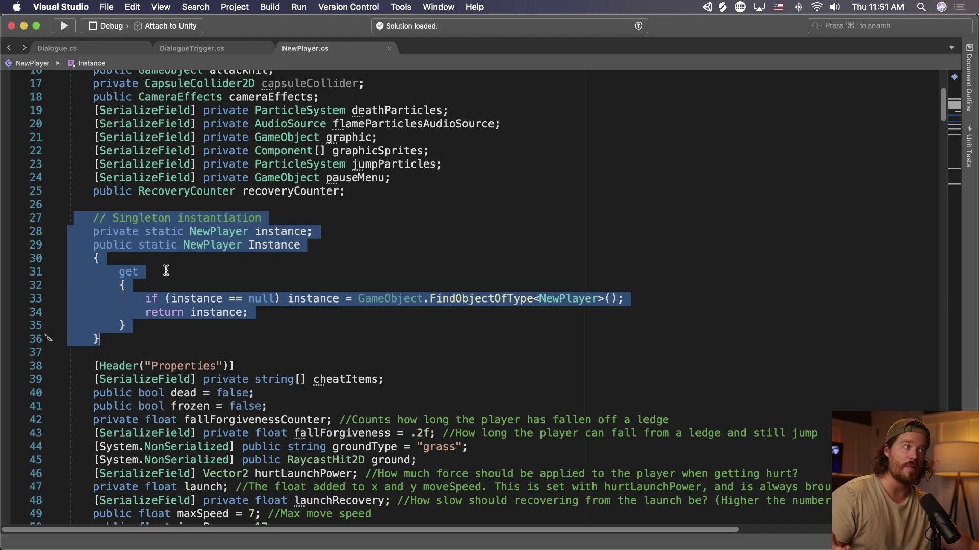
- Open DialogueTrigger.cs and make an empty line before the instantGet check at the start of OnTriggerStay2D
click(180, 48)
scroll(201, 295, up, 10)
scroll(201, 295, down, 10)
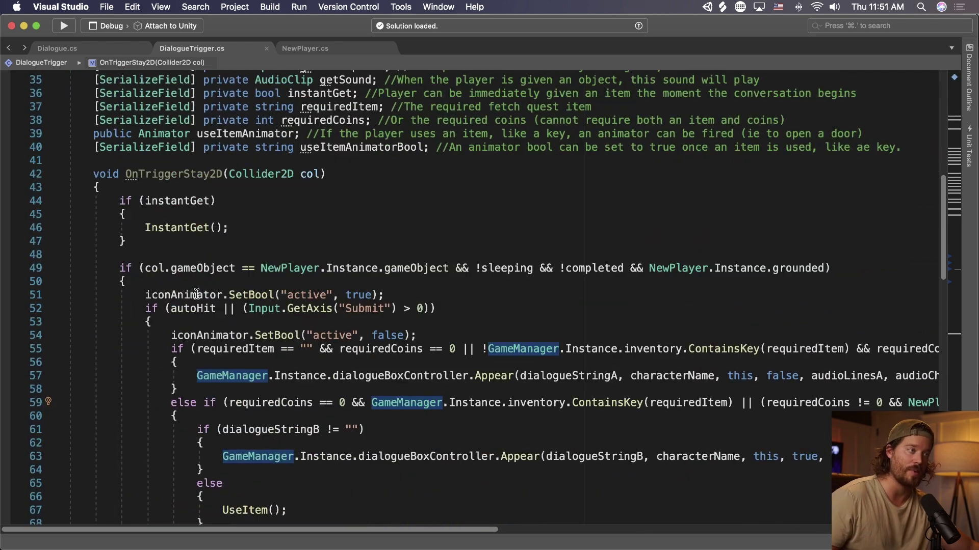
double_click(126, 199)
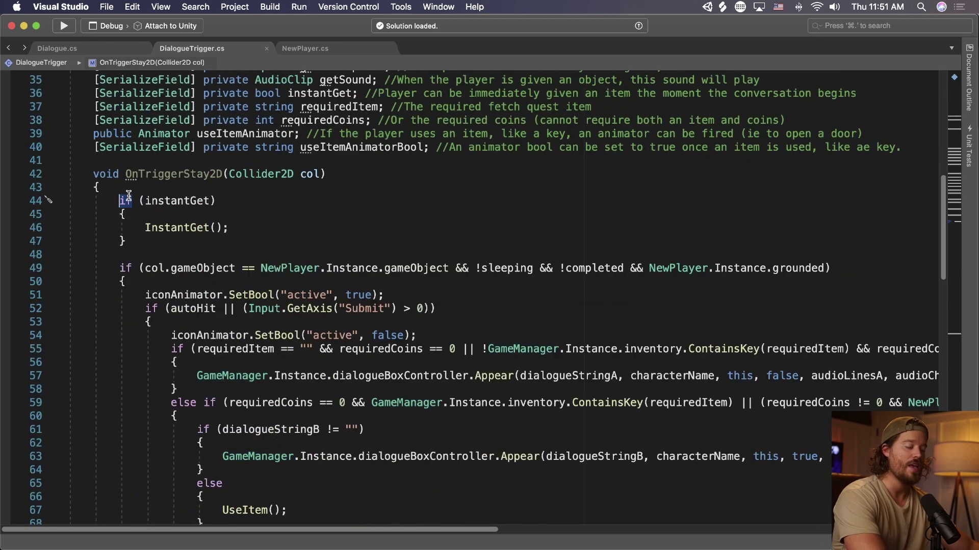
click(131, 191)
key(Return)
key(Return)
key(Up)
- Write the example call GameObject.Find("Player").GetComponent<New> on the empty line in OnTriggerStay2D
text(Game)
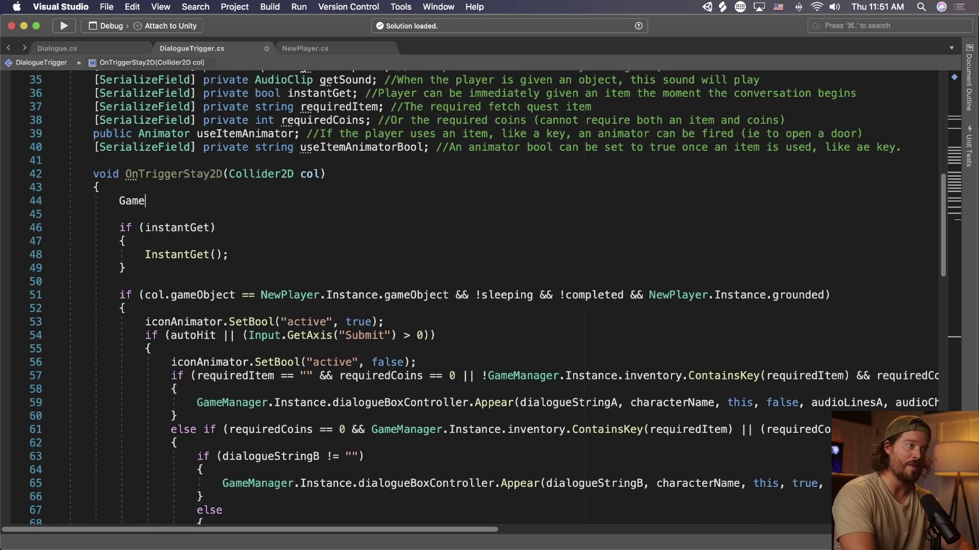
text(Object.Find(")
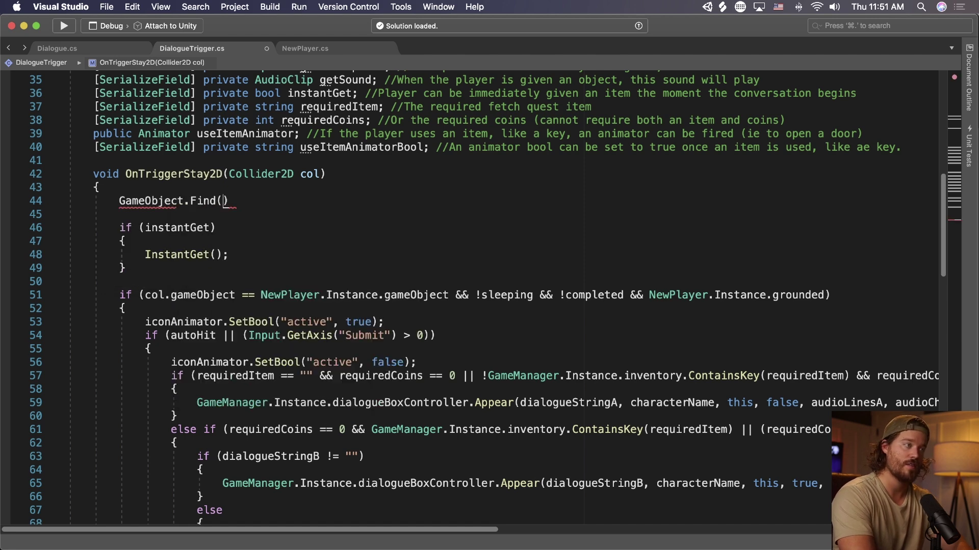
text(Player)
key(Right)
key(Right)
text(.Get)
key(Tab)
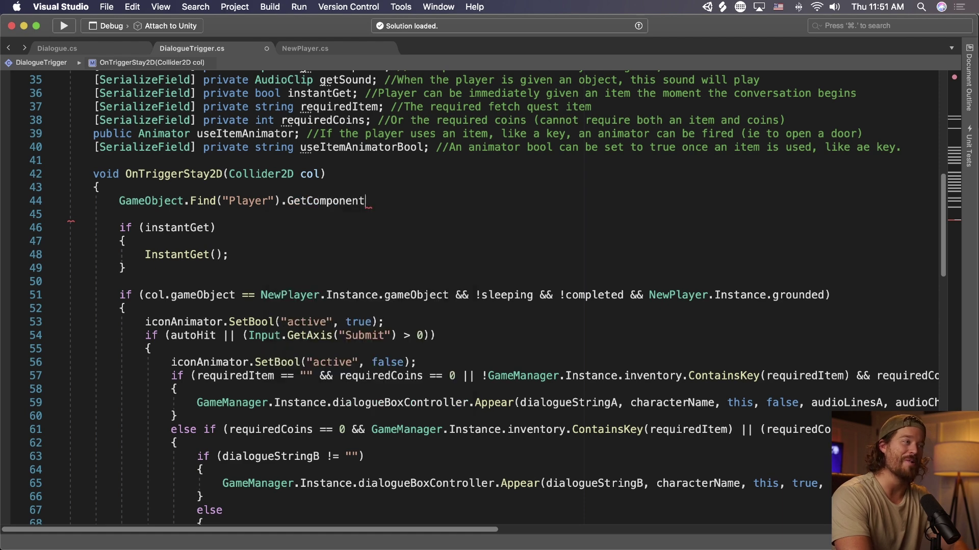
text(<New>)
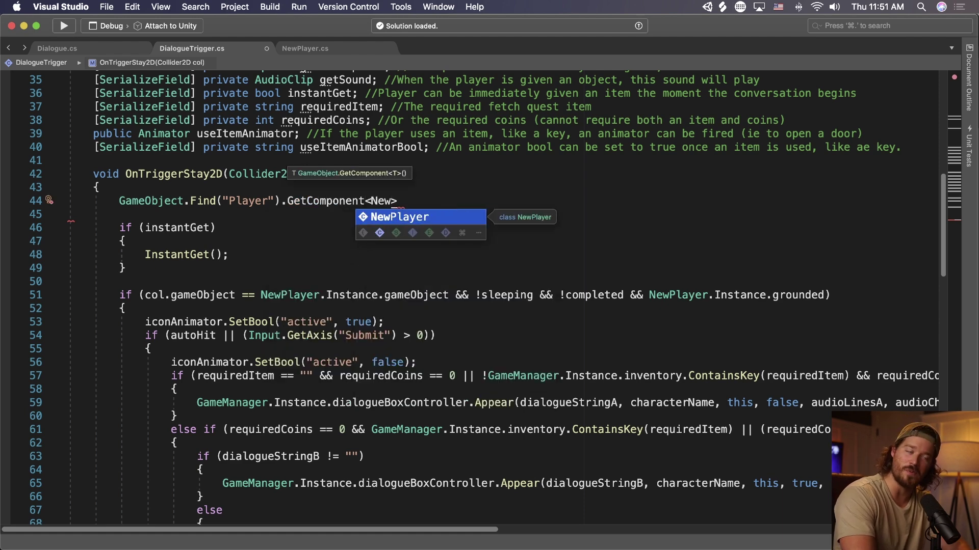
- Replace the GameObject.Find example with the singleton call NewPlayer.Instance.frozed = false;
drag(114, 201, 415, 206)
key(BackSpace)
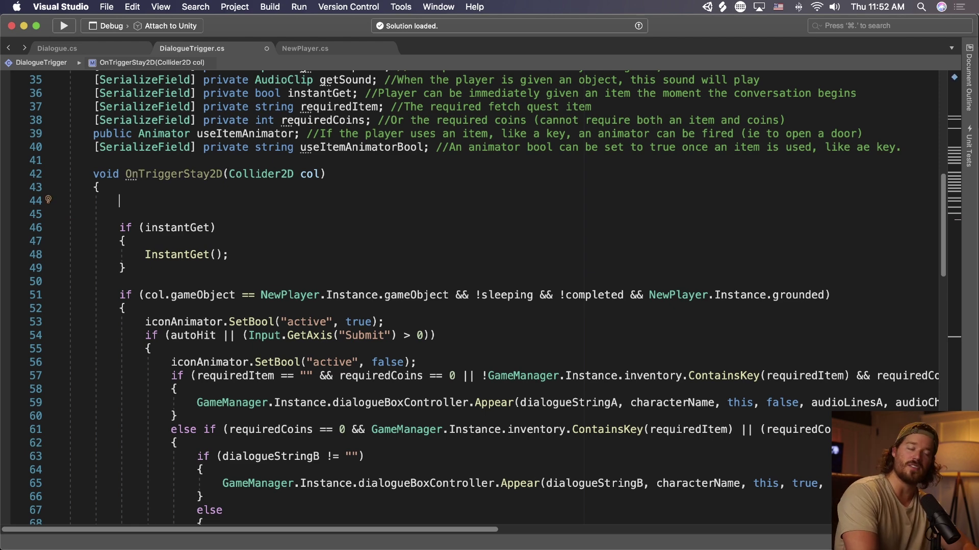
text(NewPlayer)
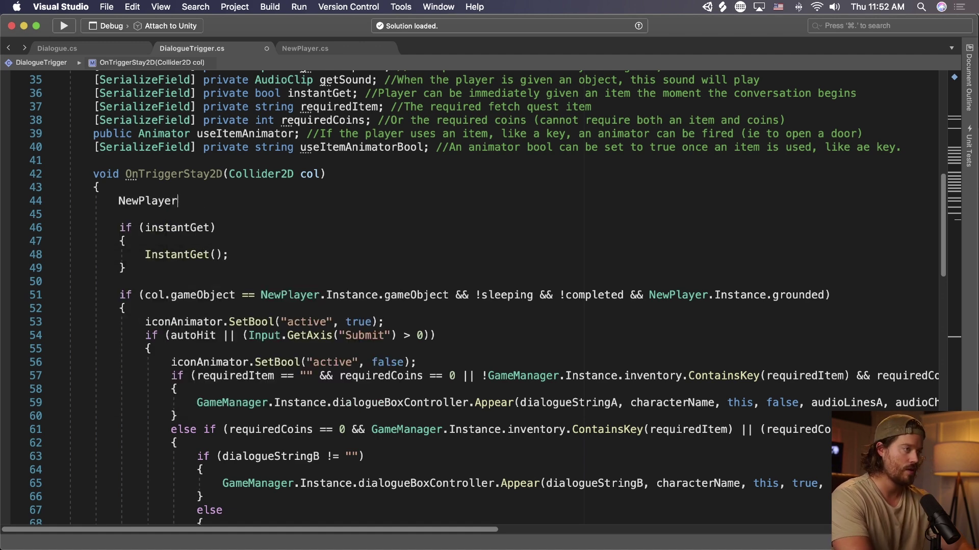
text(;ayer..Instance.)
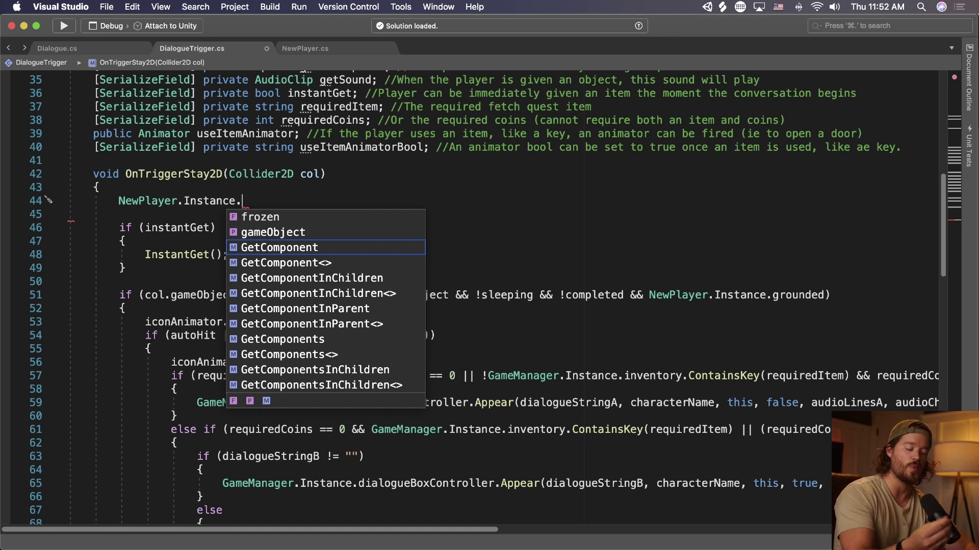
text(frozed [ f)
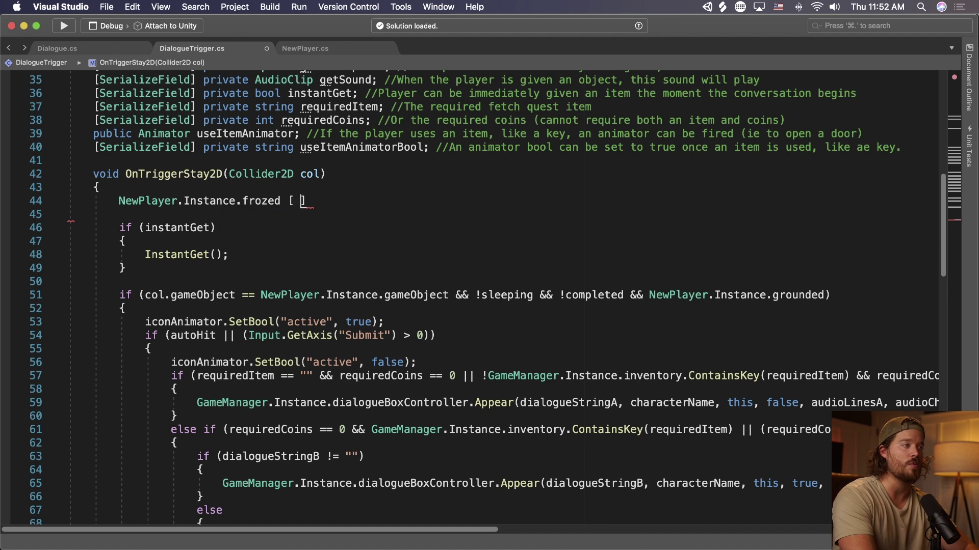
key(BackSpace)
key(BackSpace)
key(BackSpace)
text(= false;)
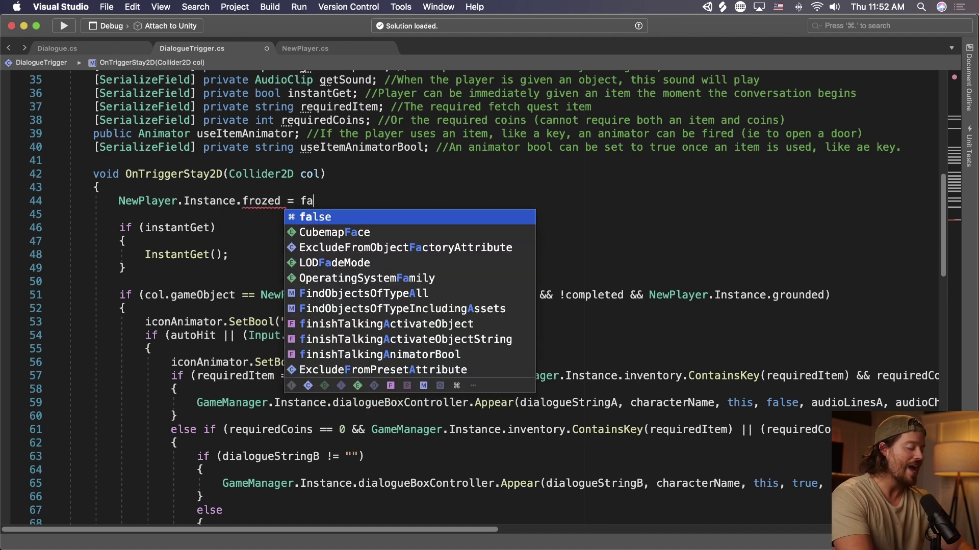
- Delete the NewPlayer.Instance example line and the surplus space before the instantGet check
drag(339, 201, 113, 201)
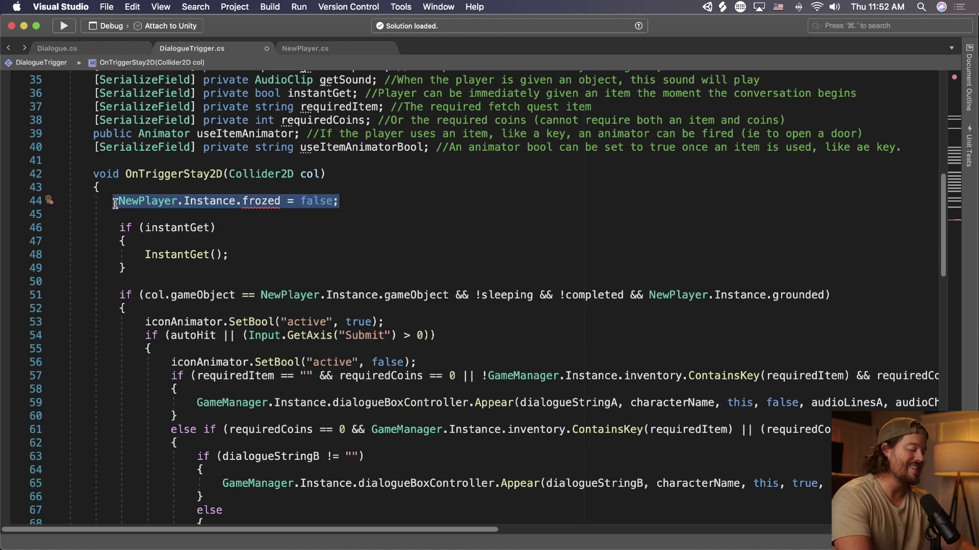
key(BackSpace)
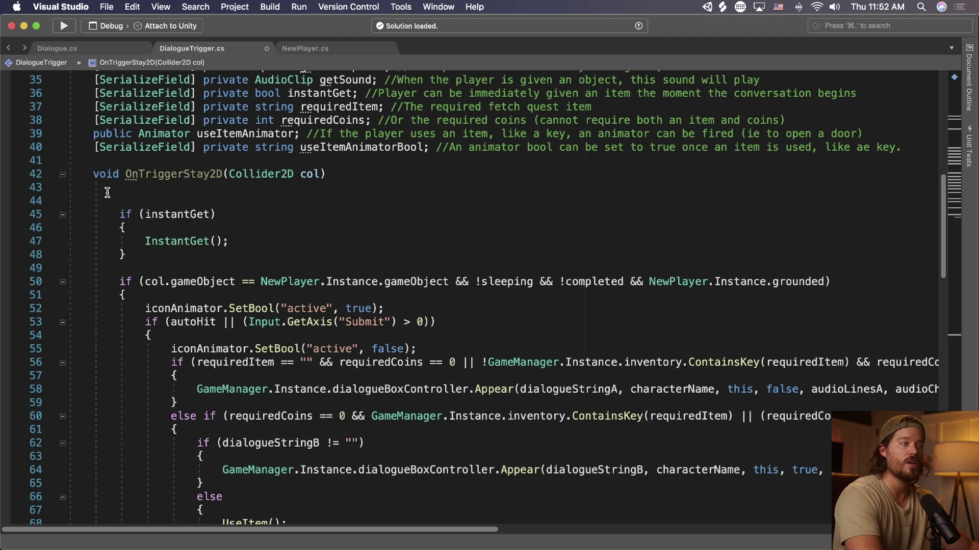
drag(122, 213, 38, 208)
key(BackSpace)
key(BackSpace)
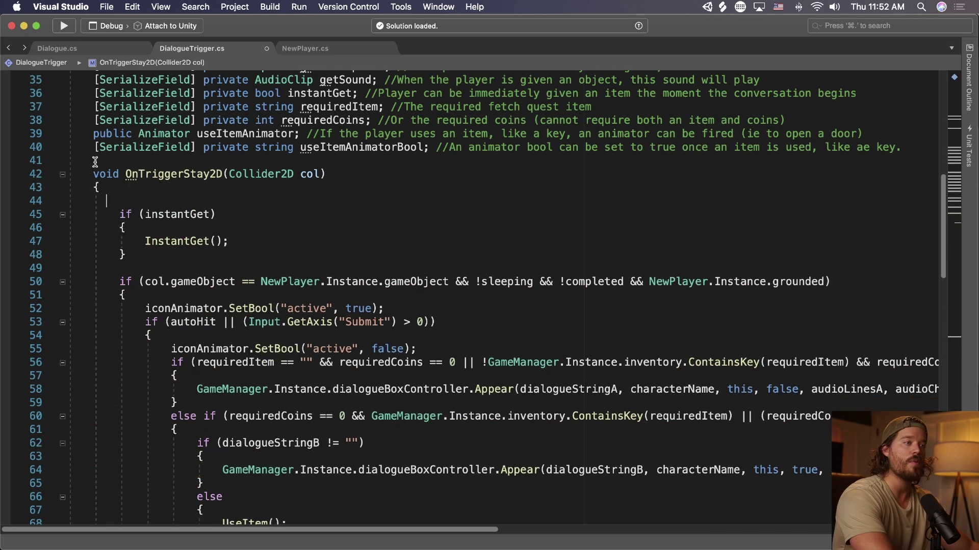
- Switch back to NewPlayer.cs and highlight the Singleton instantiation comment and its whole block
click(298, 50)
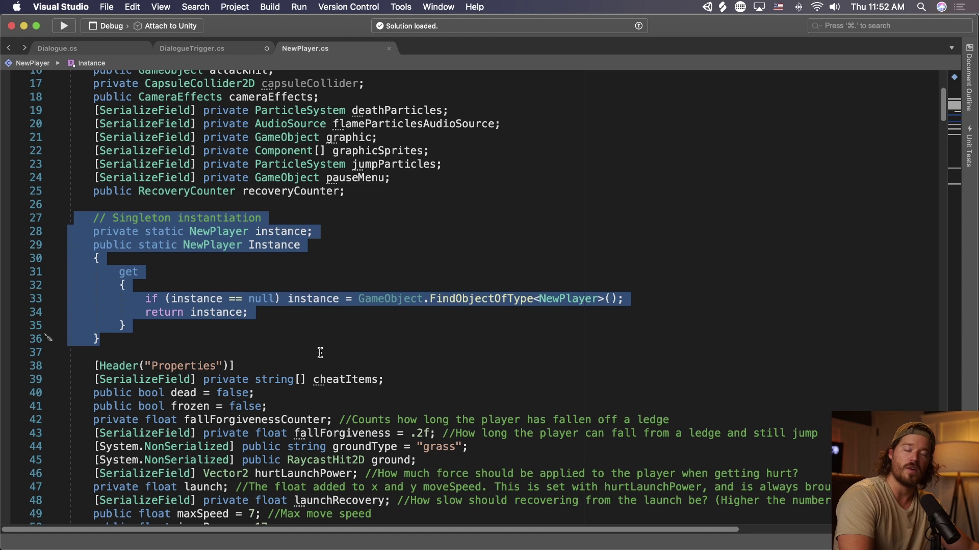
double_click(221, 219)
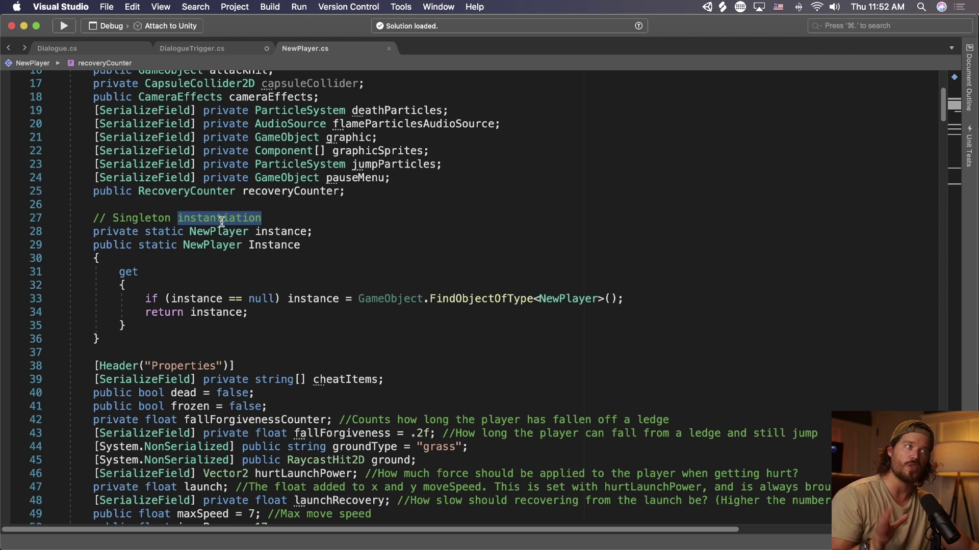
drag(89, 218, 186, 348)
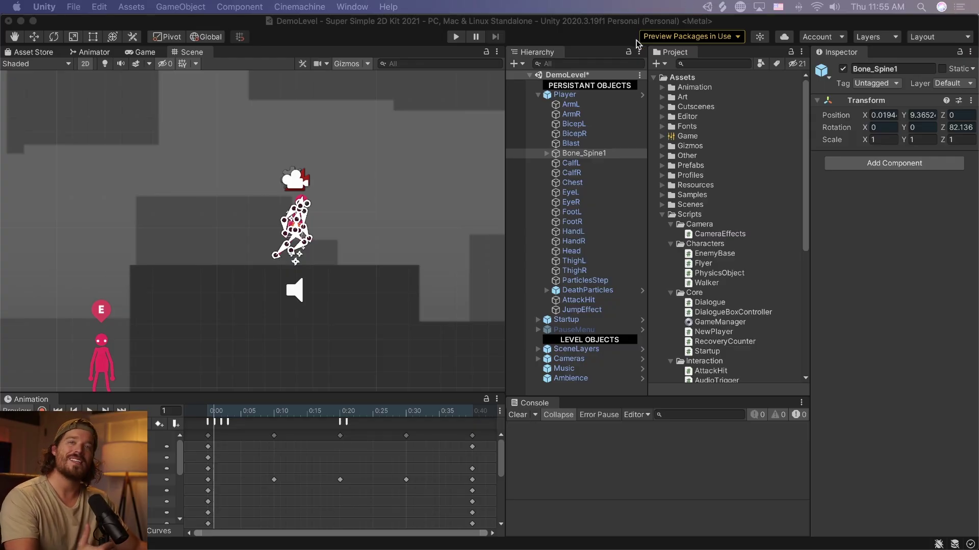
- Go through the Player's body part objects one by one, from ArmL down to HandR
click(579, 105)
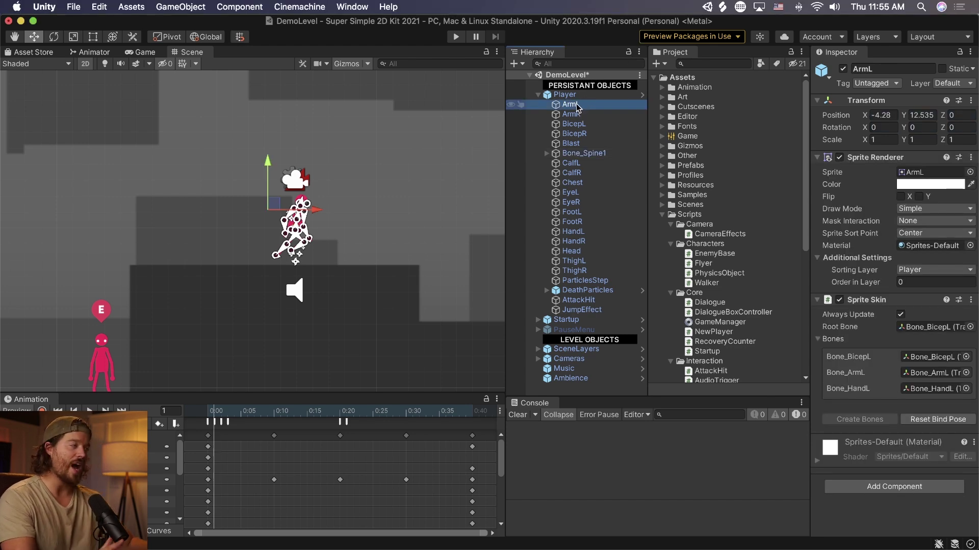
key(Down)
key(Down)
key(Down)
key(Down)
key(Down)
key(Down)
key(Down)
key(Down)
key(Down)
key(Down)
key(Down)
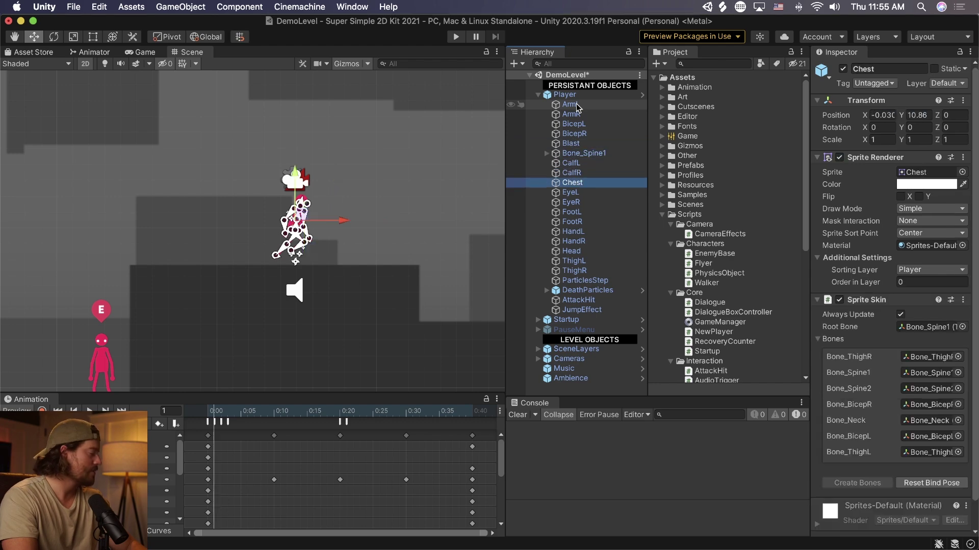
key(Down)
key(Down)
key(Down)
key(Up)
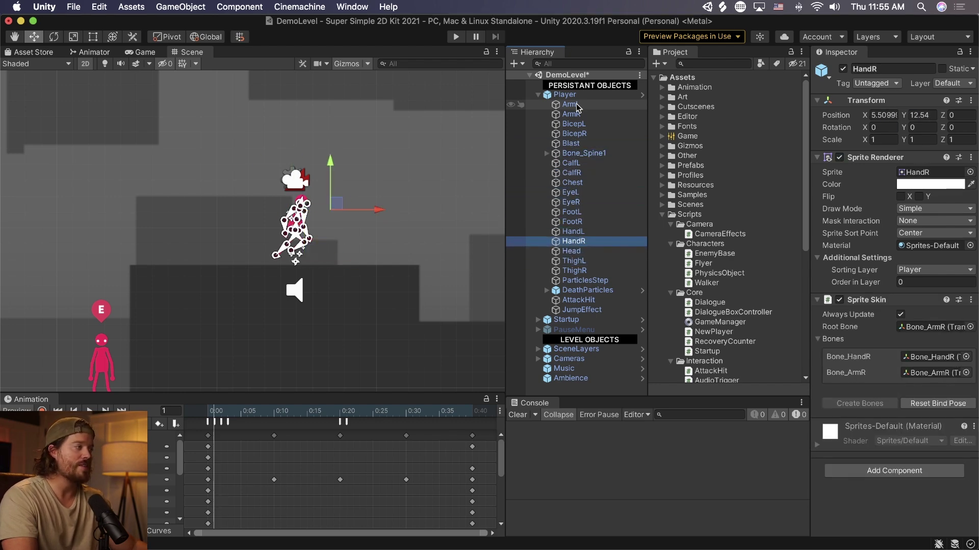
- Focus the scene on the FootR and FootL sprites and examine the character's whole bone rig
double_click(572, 221)
double_click(572, 211)
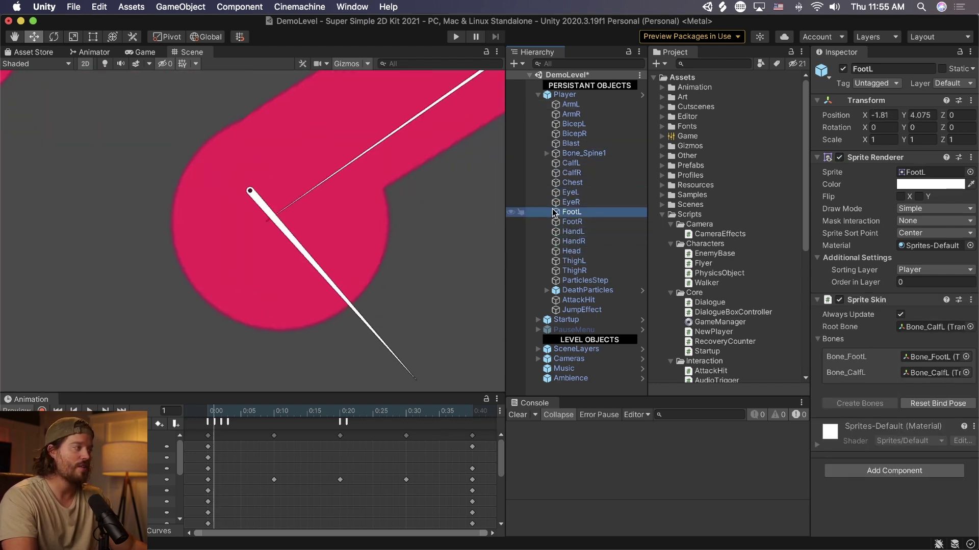
scroll(280, 135, down, 3)
middle_drag(280, 136, 267, 141)
scroll(267, 142, down, 5)
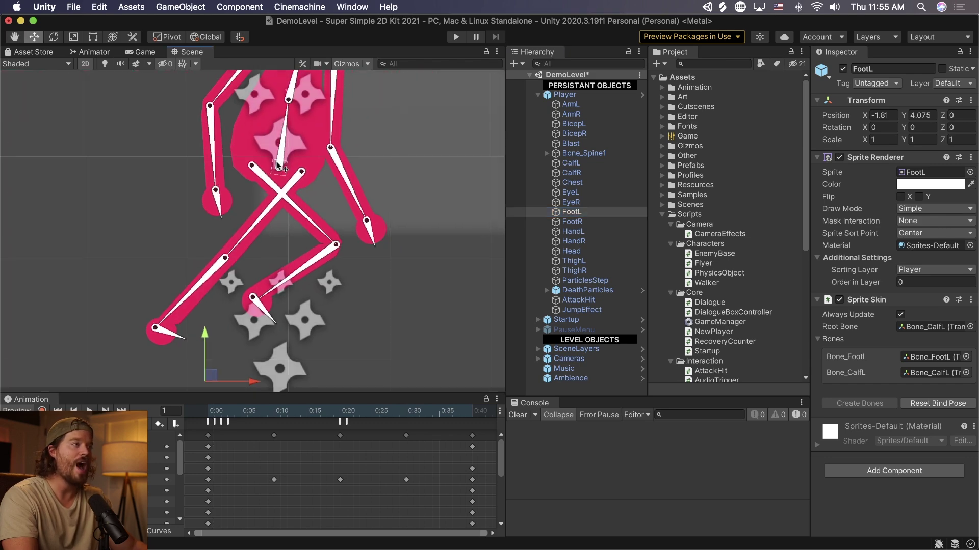
middle_drag(344, 158, 332, 183)
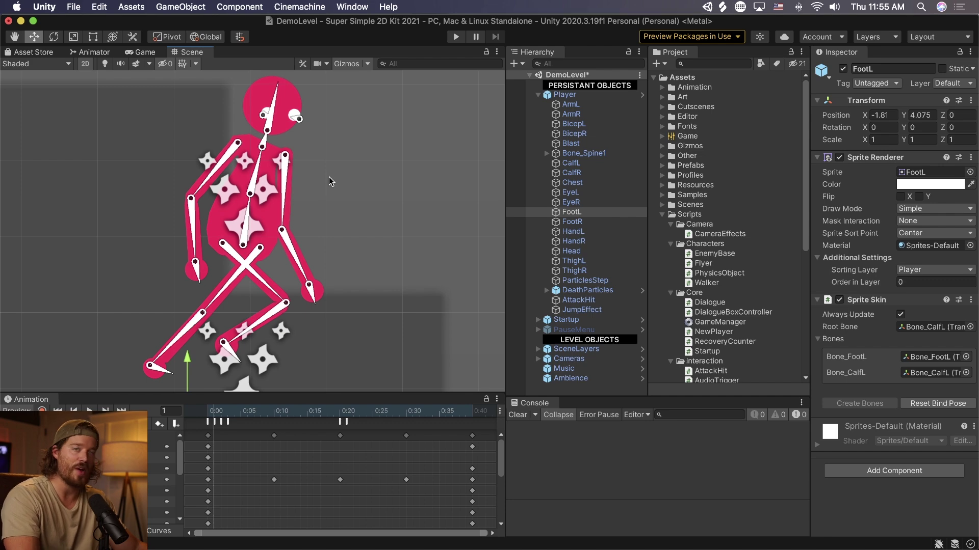
- Try posing the character by moving its bones in the scene, including Bone_ArmL, and undo the last two changes
mouse_move(276, 100)
mouse_down()
mouse_move(267, 96)
mouse_move(277, 87)
mouse_up()
mouse_move(289, 187)
mouse_down()
mouse_move(300, 192)
mouse_move(293, 204)
mouse_up()
click(340, 251)
drag(311, 265, 290, 261)
click(214, 171)
drag(215, 171, 152, 198)
click(166, 191)
click(206, 158)
drag(206, 158, 186, 216)
click(237, 277)
drag(237, 278, 297, 284)
key(ctrl+z)
key(ctrl+z)
- Play the player's animation preview in the scene and collapse the Bone_Spine1 hierarchy
scroll(297, 284, down, 2)
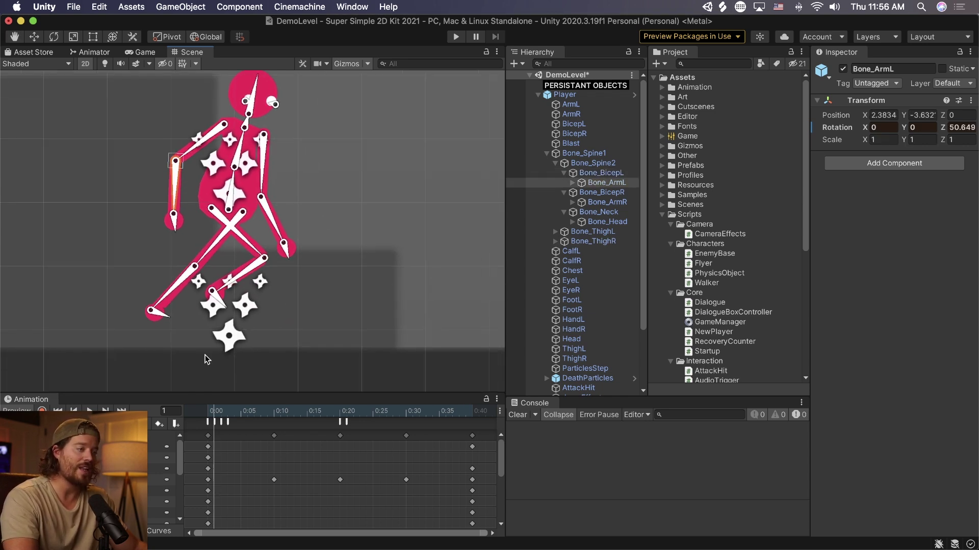
key(space)
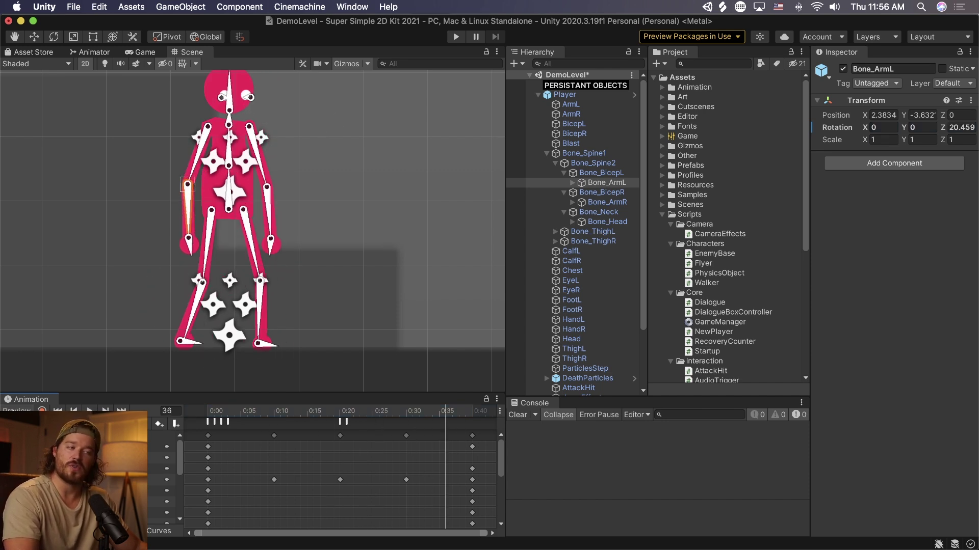
click(547, 154)
- Locate the EyeR object's sprite in the project, and select and collapse the Player.psb asset that contains it
click(571, 203)
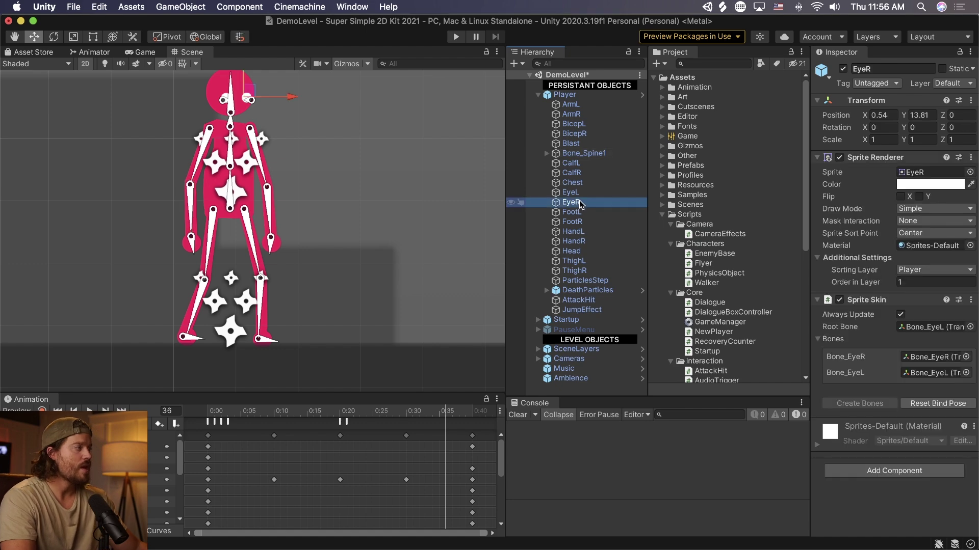
click(910, 173)
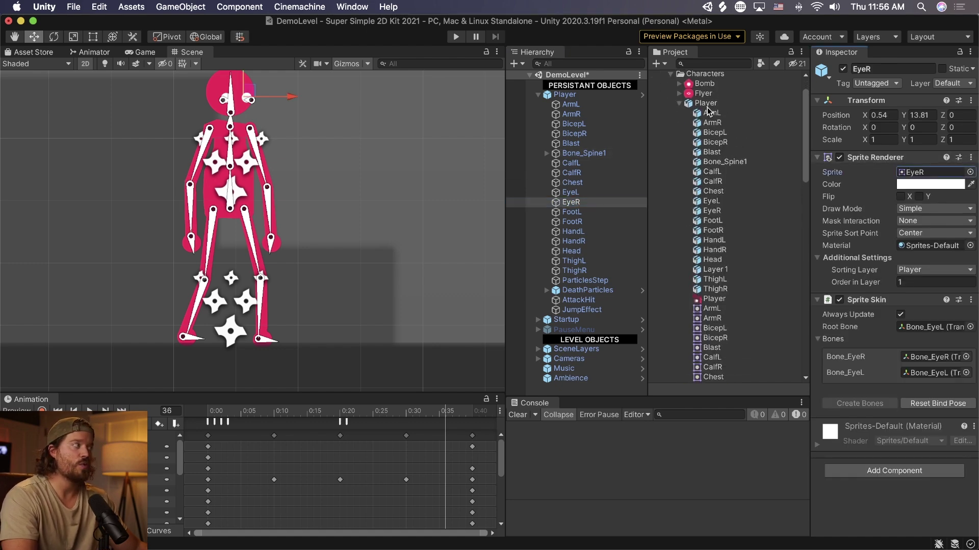
click(696, 105)
click(678, 104)
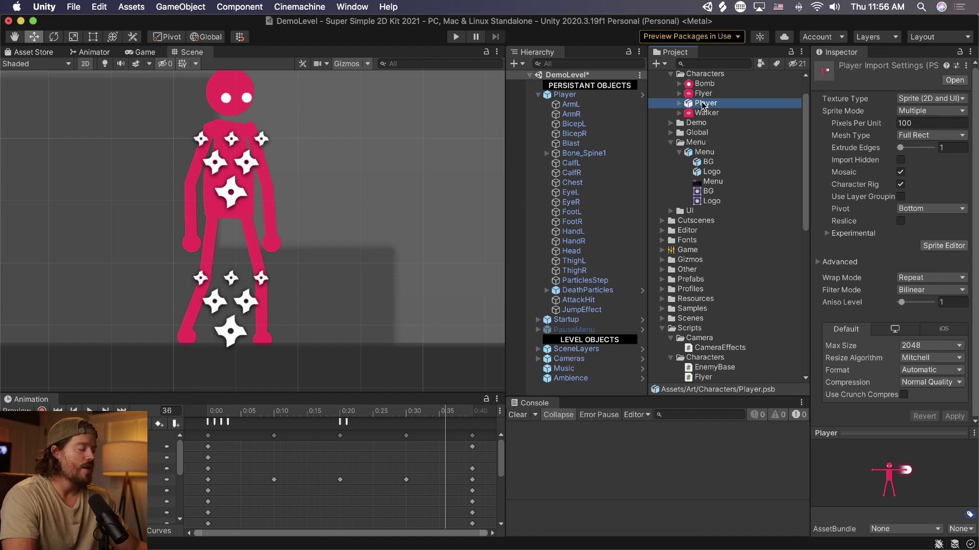
- Compare the import settings of the Walker sprite with those of the Player.psb asset
click(710, 112)
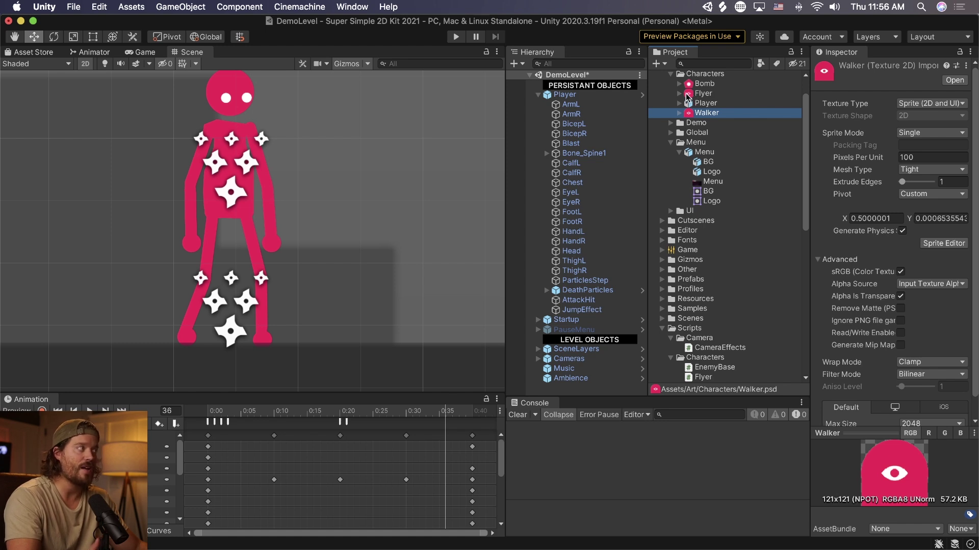
click(697, 103)
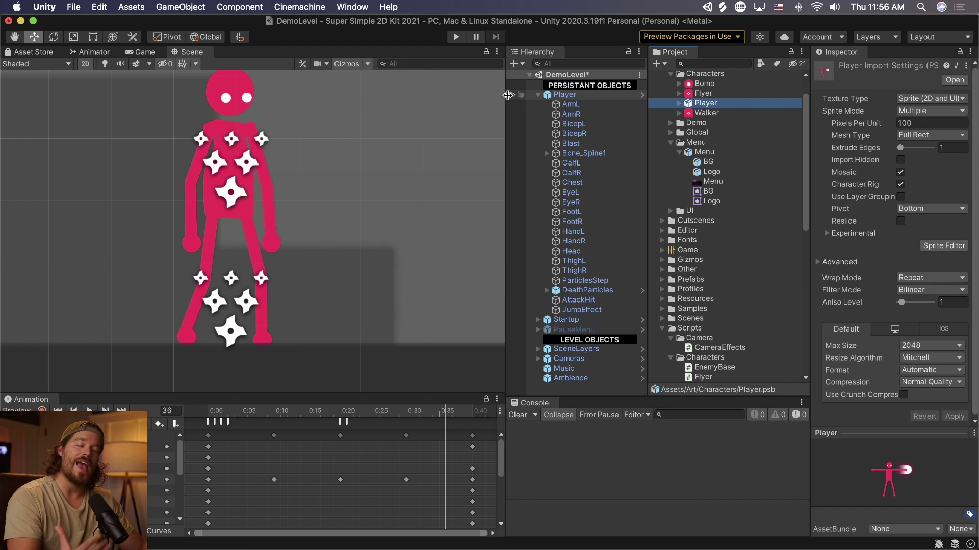
- Look up the 2D Animation package in the Package Manager's Unity Registry and close the manager
click(345, 6)
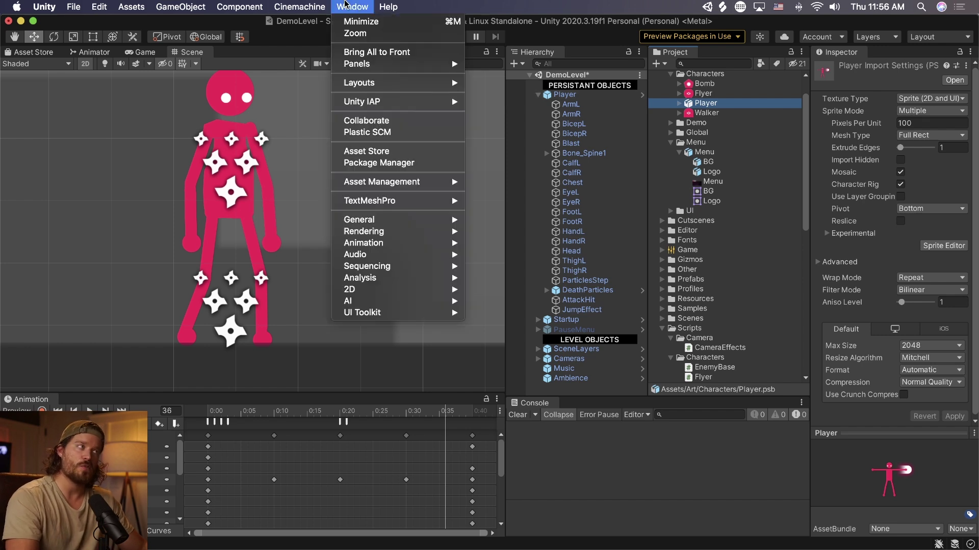
click(411, 163)
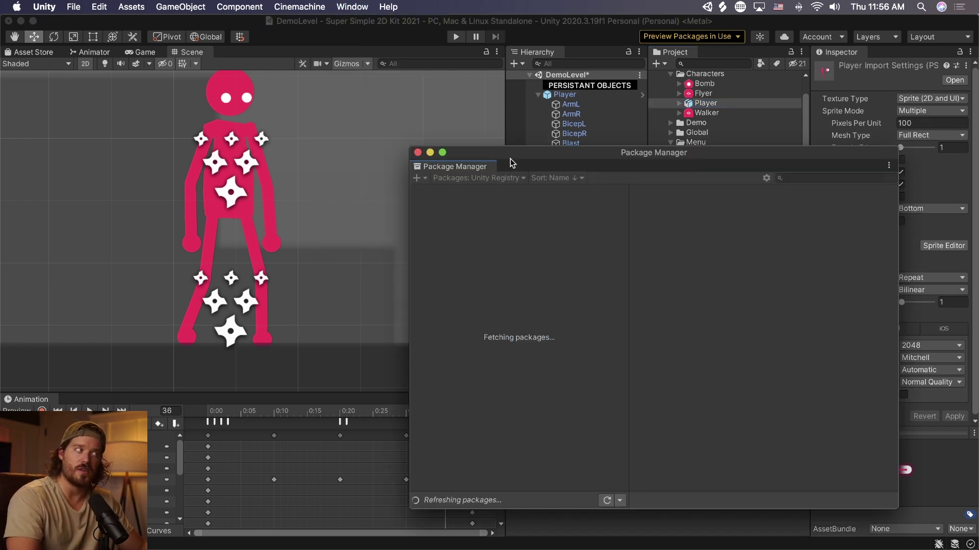
drag(512, 158, 420, 131)
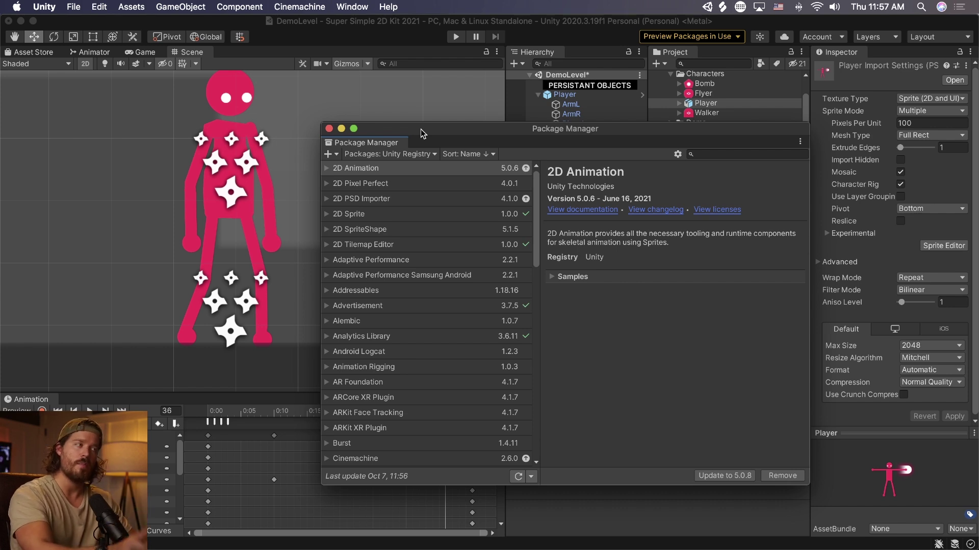
click(375, 169)
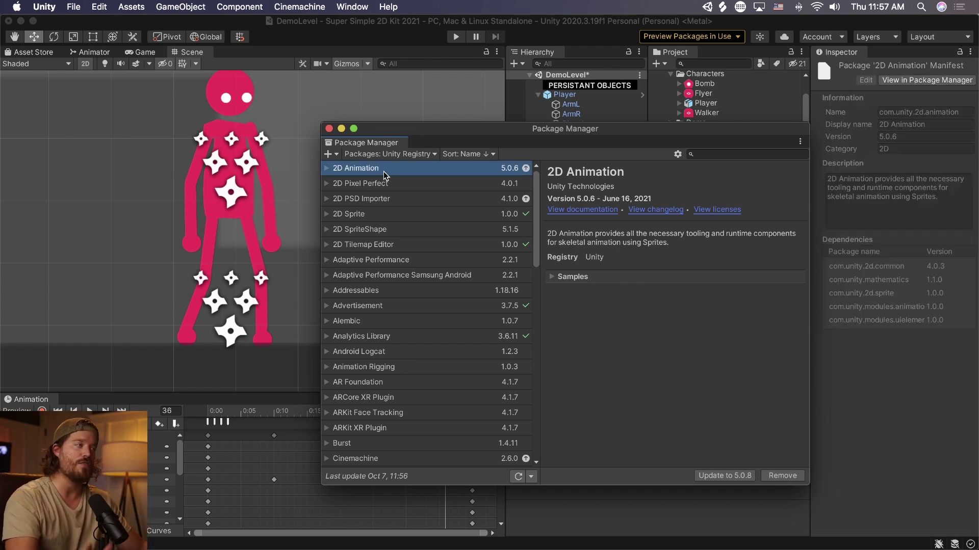
click(427, 156)
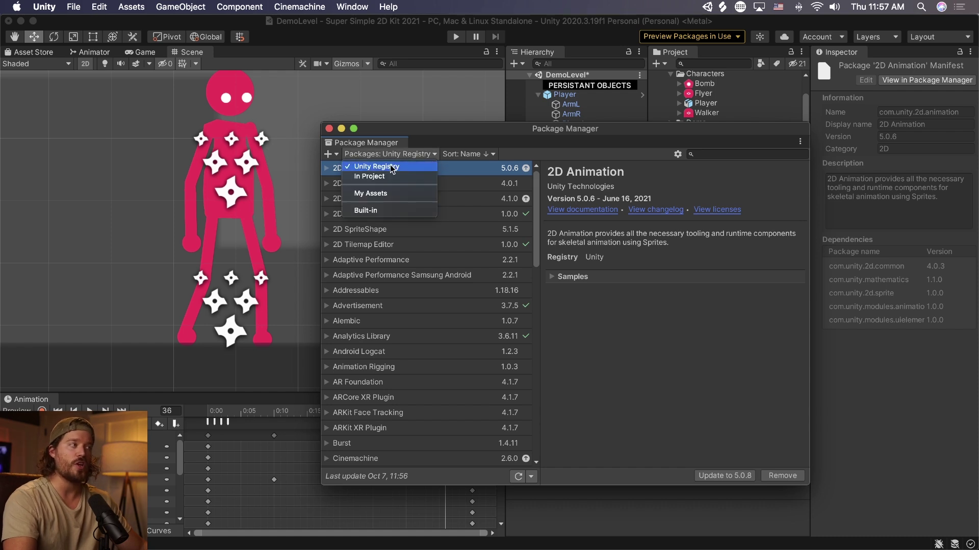
click(743, 154)
text(2D Animation)
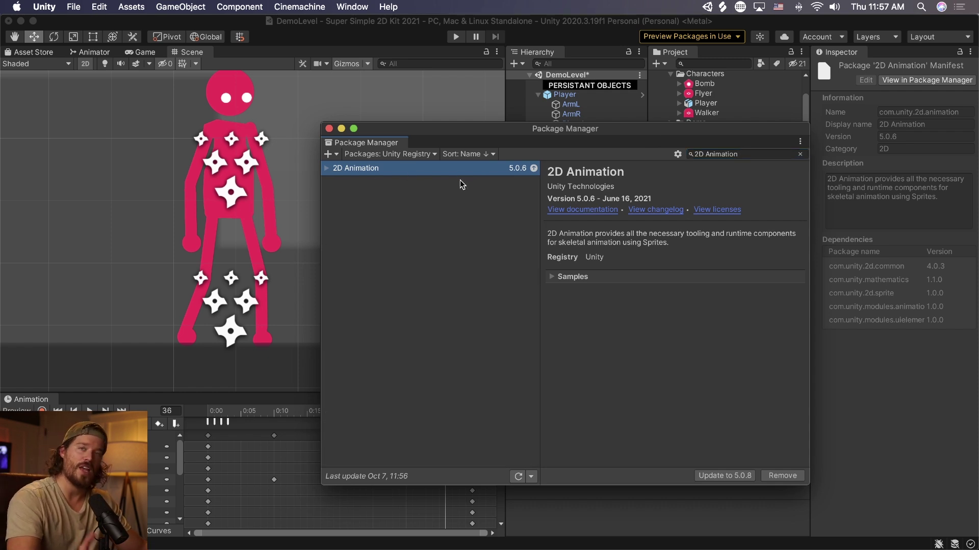
click(330, 129)
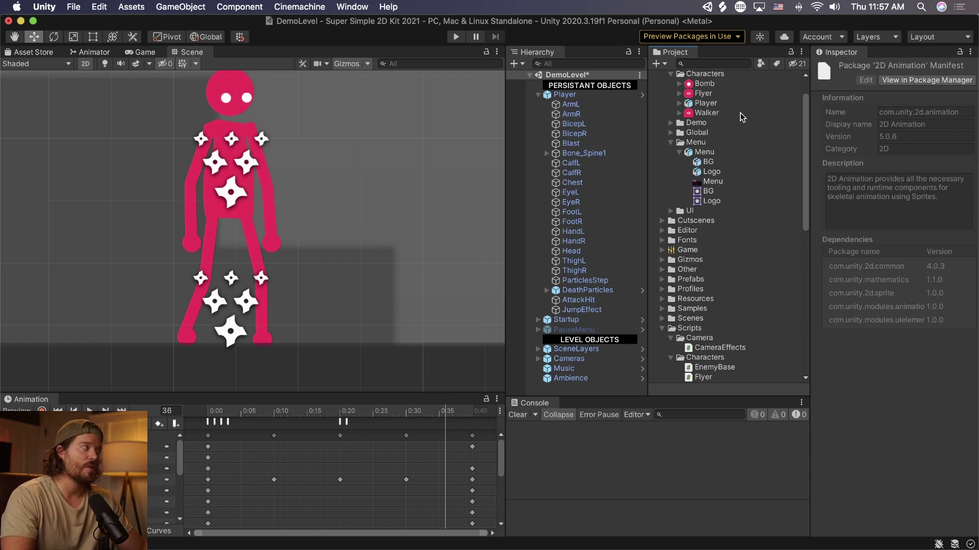
- Open Player.psb in Photoshop and go through the character's separate body-part layers
click(701, 104)
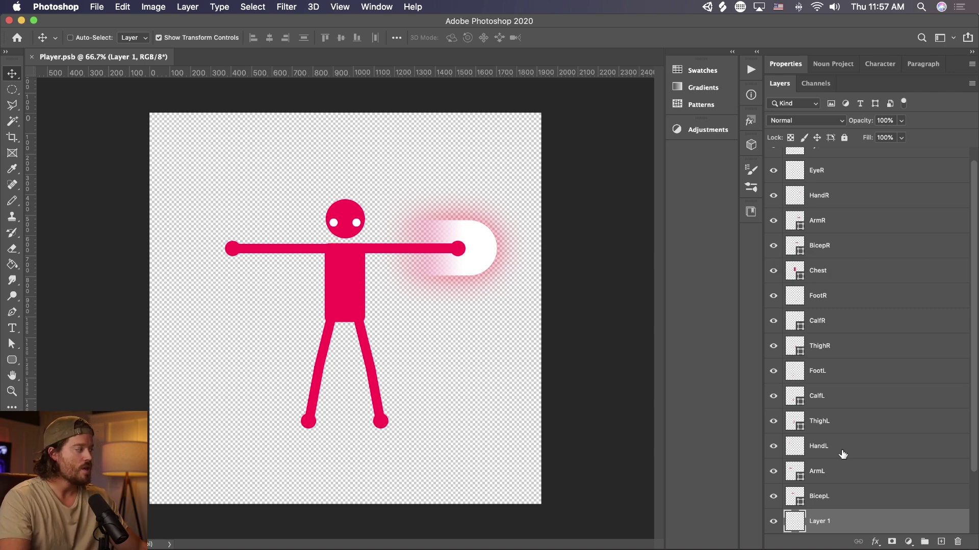
scroll(841, 451, down, 3)
click(846, 247)
click(844, 220)
- Try moving the character's arm pieces on the canvas and undo the moves
super+click(284, 247)
drag(408, 321, 393, 242)
key(super+z)
super+drag(319, 253, 444, 285)
key(super+z)
key(super+z)
- Shift the white blast glow around the character's hand slightly to the left
click(487, 258)
super+drag(486, 256, 405, 256)
super+drag(498, 246, 497, 246)
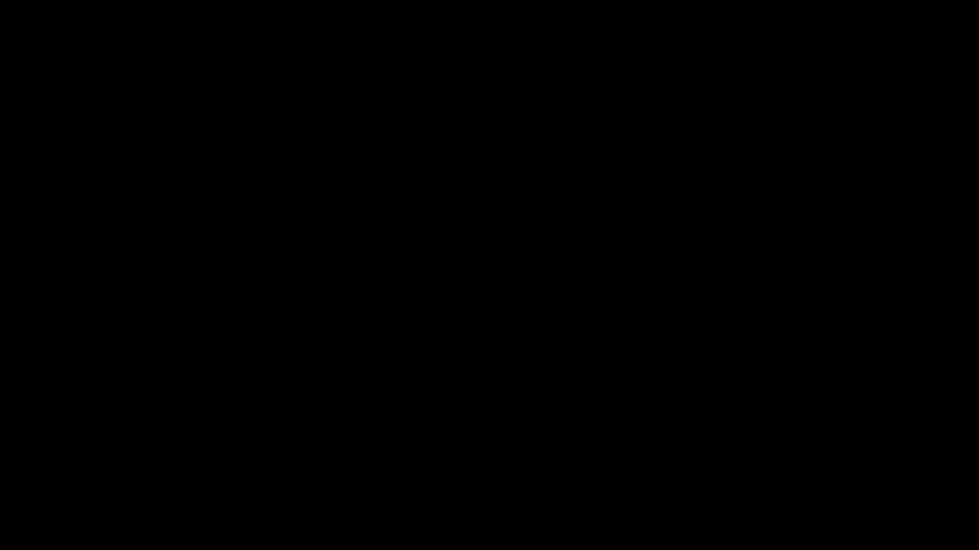
- Add a new layer clipped to the Head layer and fill it with the orange foreground color
click(352, 232)
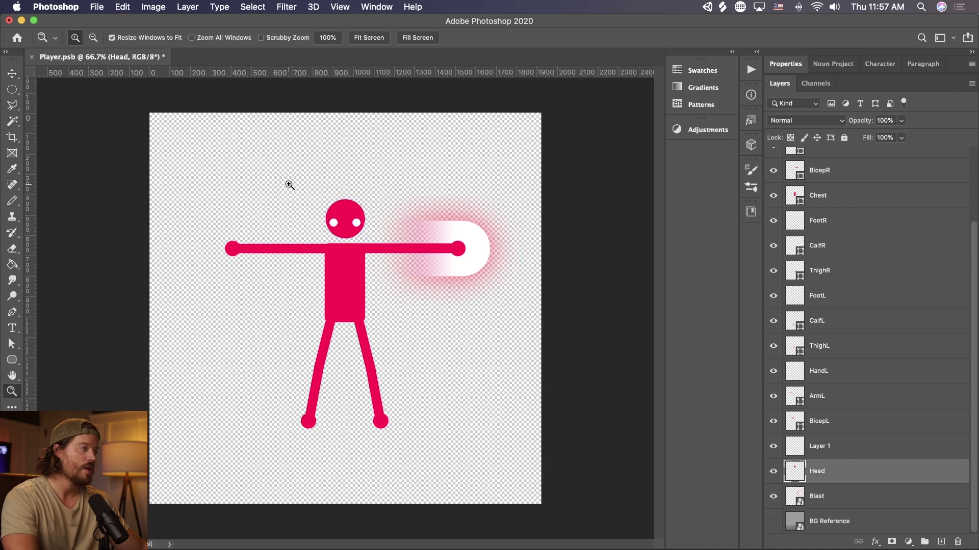
super+drag(351, 270, 340, 371)
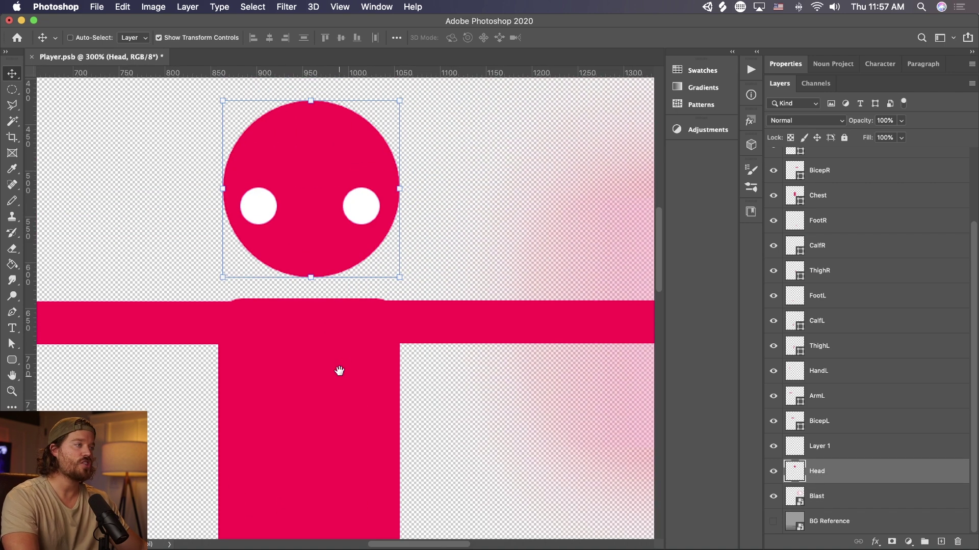
click(12, 200)
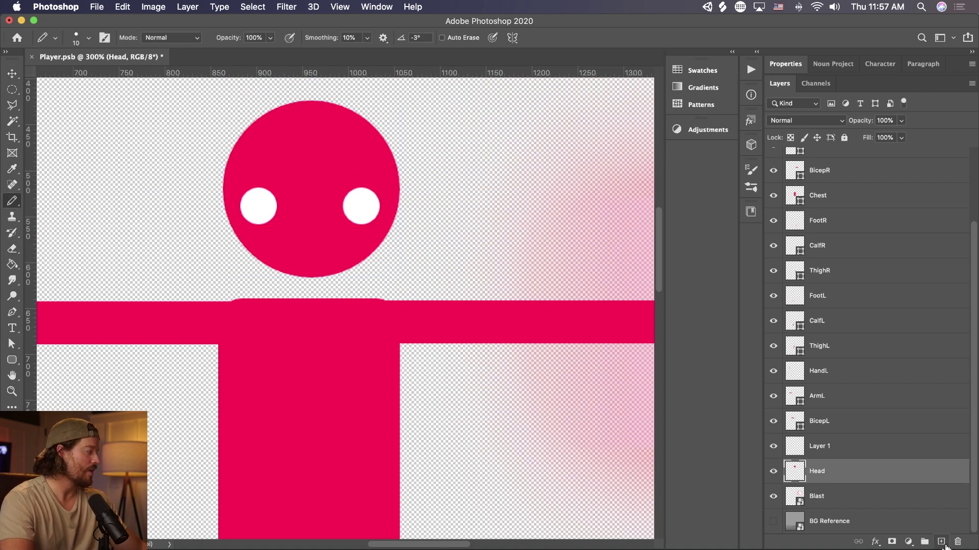
click(942, 542)
key(super+alt+g)
key(v)
key(alt+BackSpace)
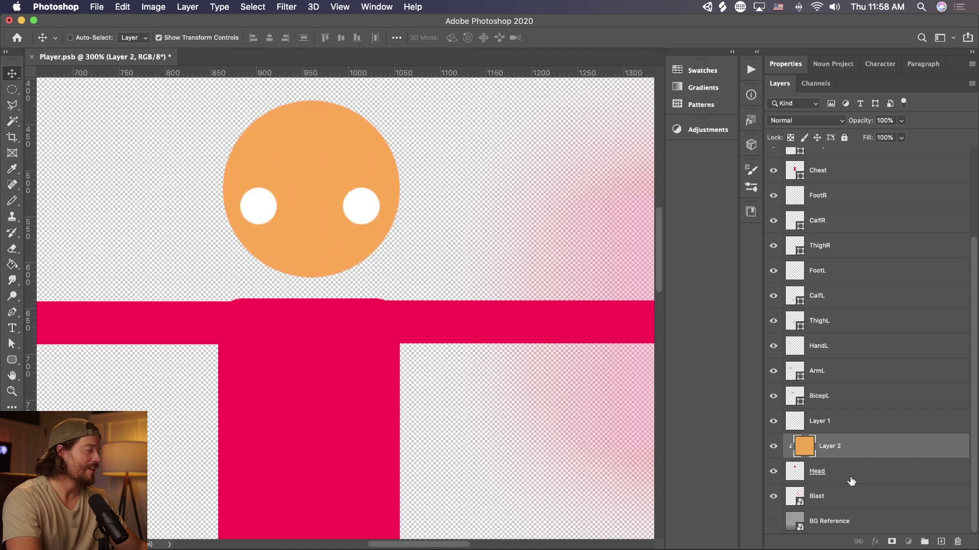
- Add a second clipped layer and shade the head with a black-to-transparent gradient from its lower left to its upper right
key(g)
key(shift+g)
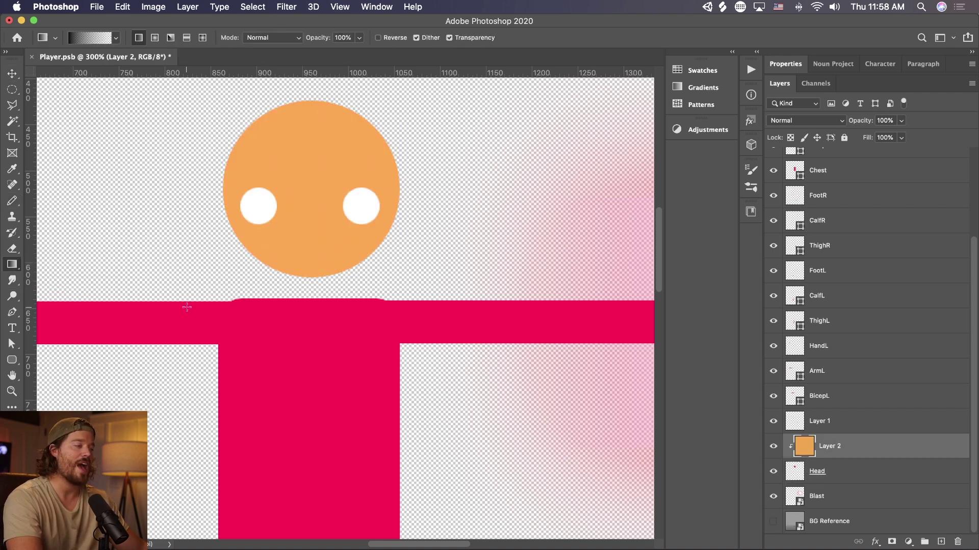
click(941, 542)
key(super+alt+g)
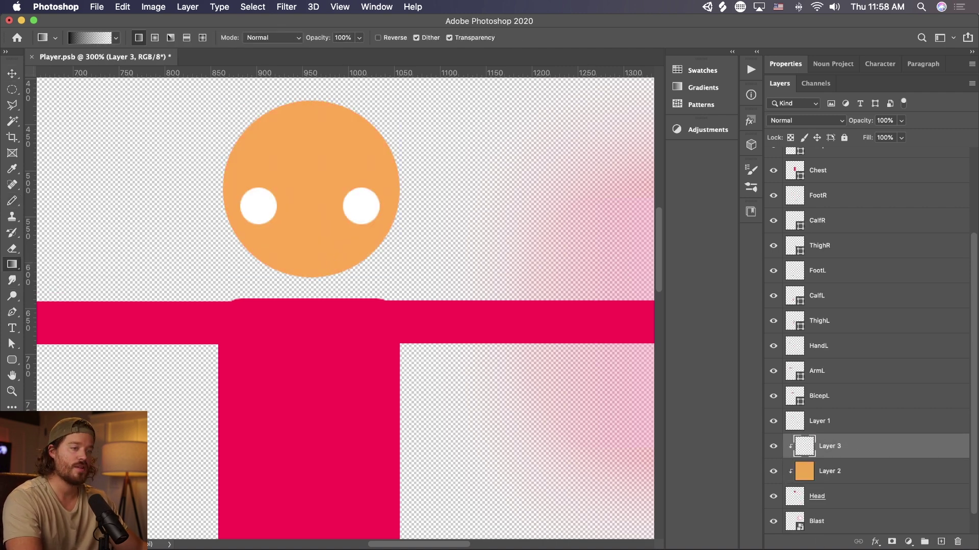
drag(235, 270, 367, 148)
- Add a third clipped layer and draw a black nose, smile and two eyebrows on the head with a size 7 pencil
click(941, 542)
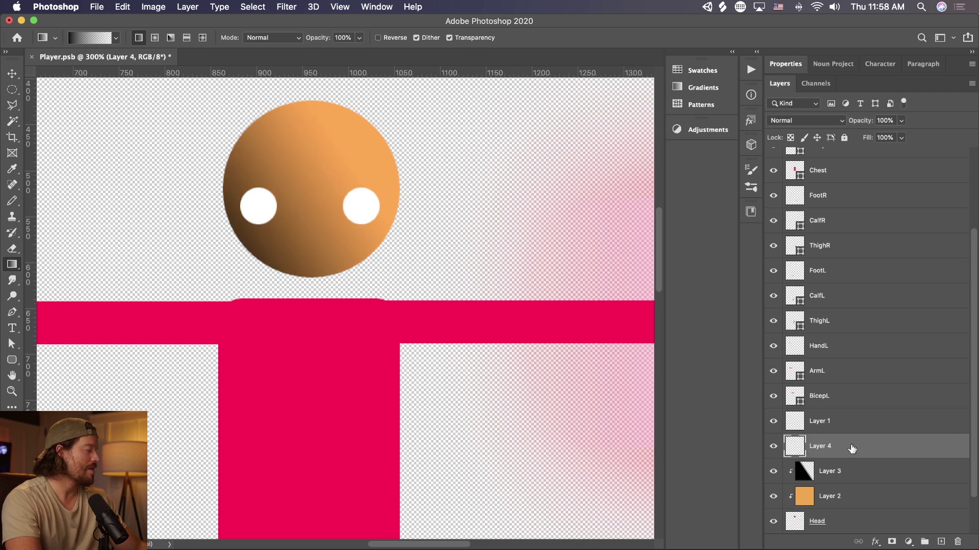
alt+click(851, 452)
key(b)
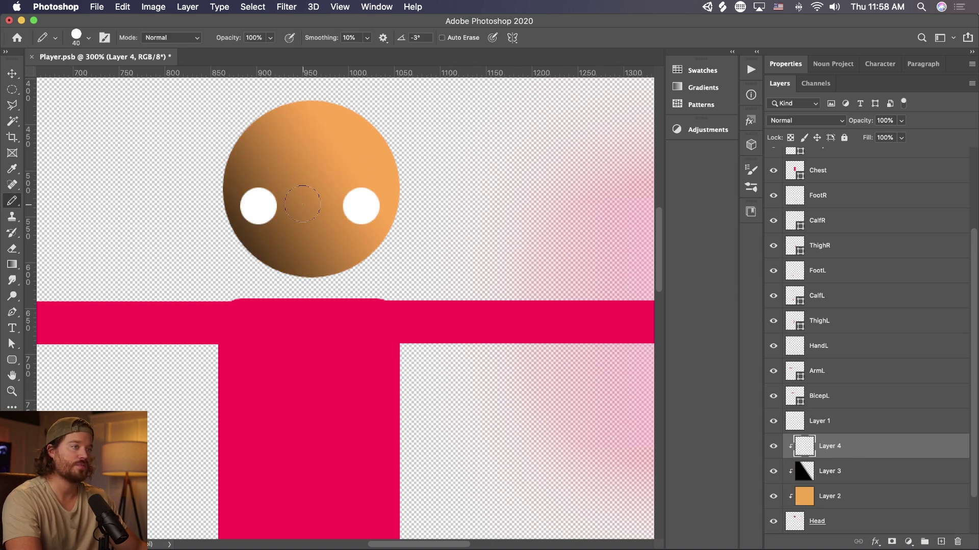
key(bracketleft)
key(bracketleft)
key(bracketleft)
key(bracketleft)
key(bracketleft)
key(bracketleft)
mouse_move(310, 221)
mouse_down()
mouse_move(316, 227)
mouse_move(289, 243)
mouse_move(331, 248)
mouse_up()
drag(241, 174, 274, 160)
drag(341, 160, 368, 170)
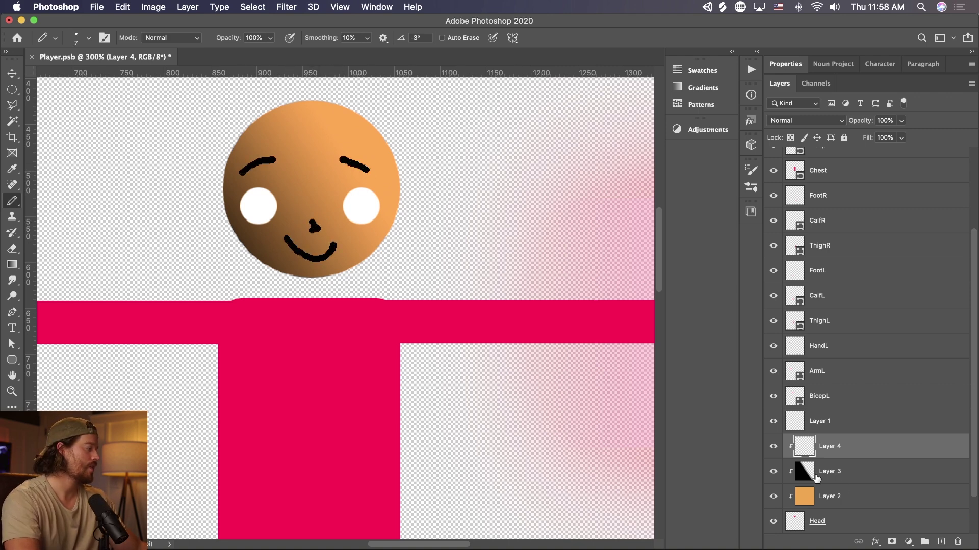
- Merge Layer 2, Layer 3 and Layer 4 into the Head layer and save Player.psb
shift+click(854, 502)
right_click(853, 478)
click(848, 444)
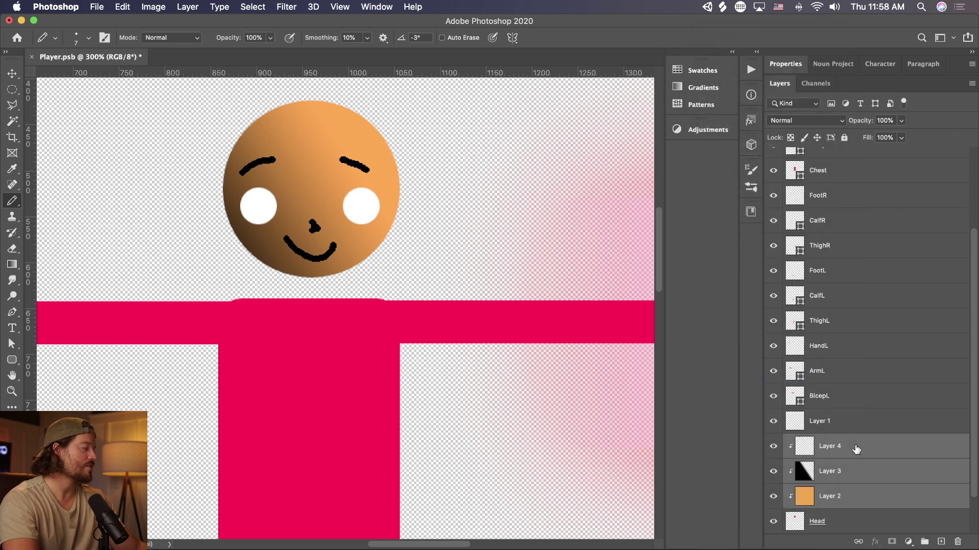
click(849, 445)
right_click(849, 445)
click(774, 384)
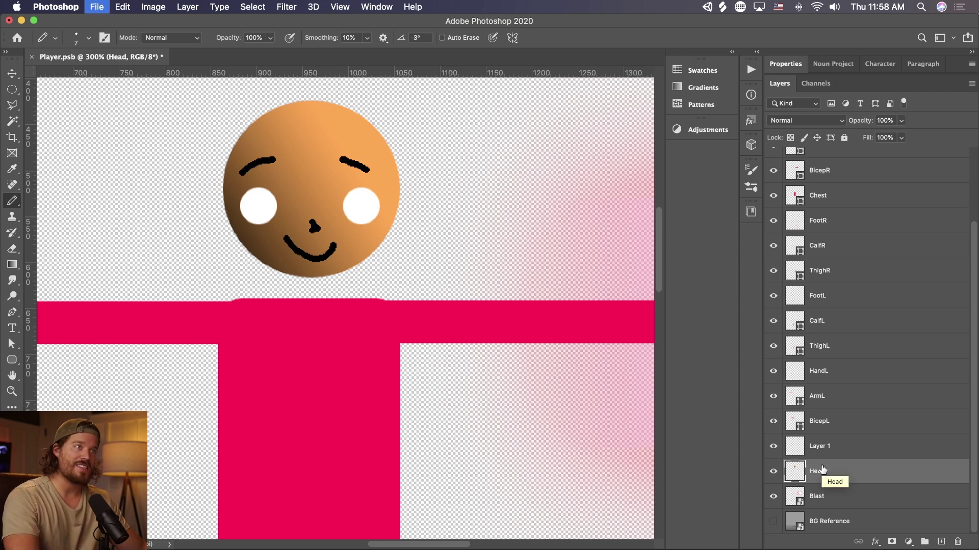
key(super+s)
- Switch to Unity and play the demo level, running and jumping to check the character's new head in the game
key(super+Tab)
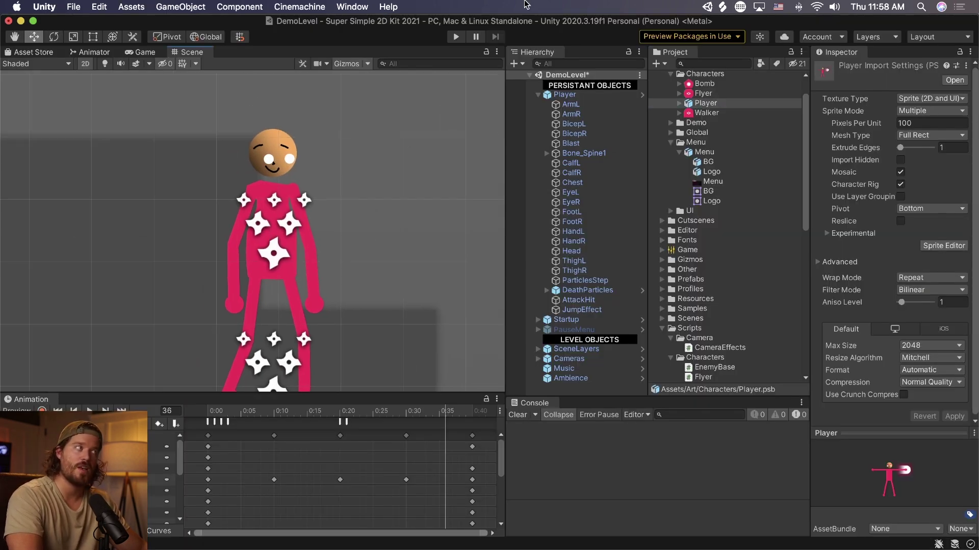
key(super+p)
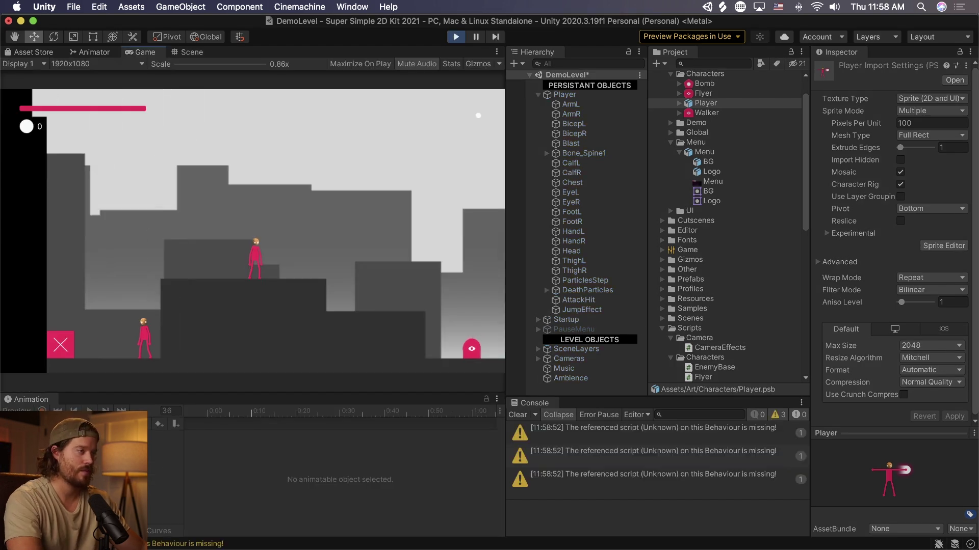
key(Right)
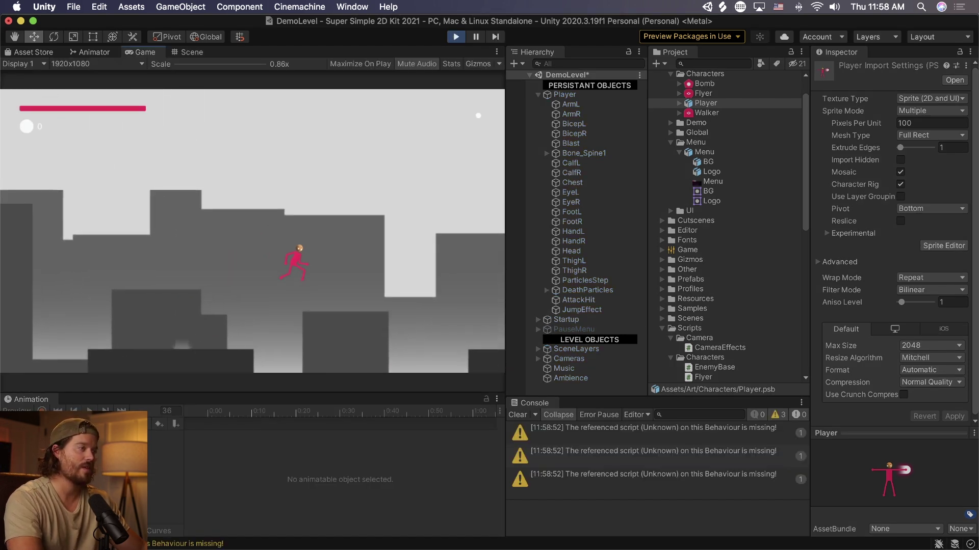
key(space)
key(Right)
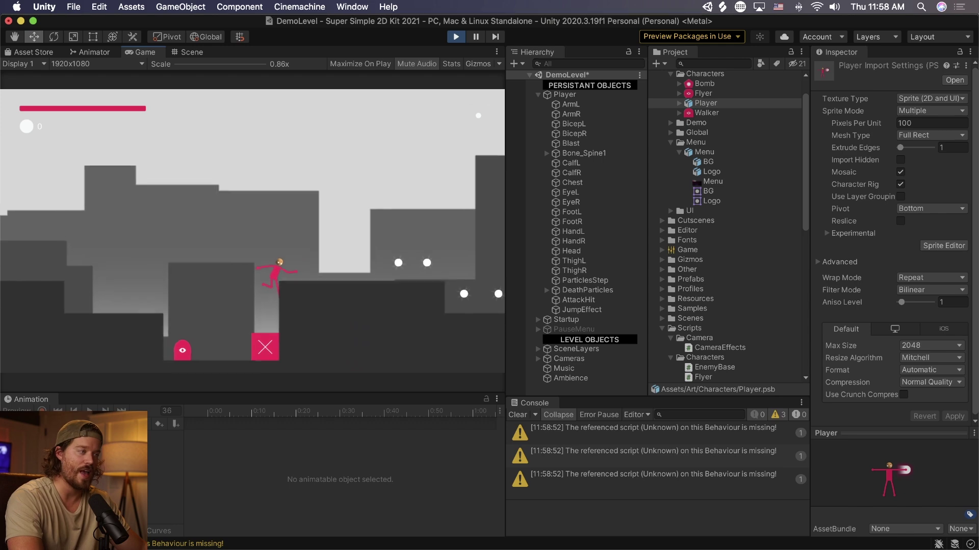
key(space)
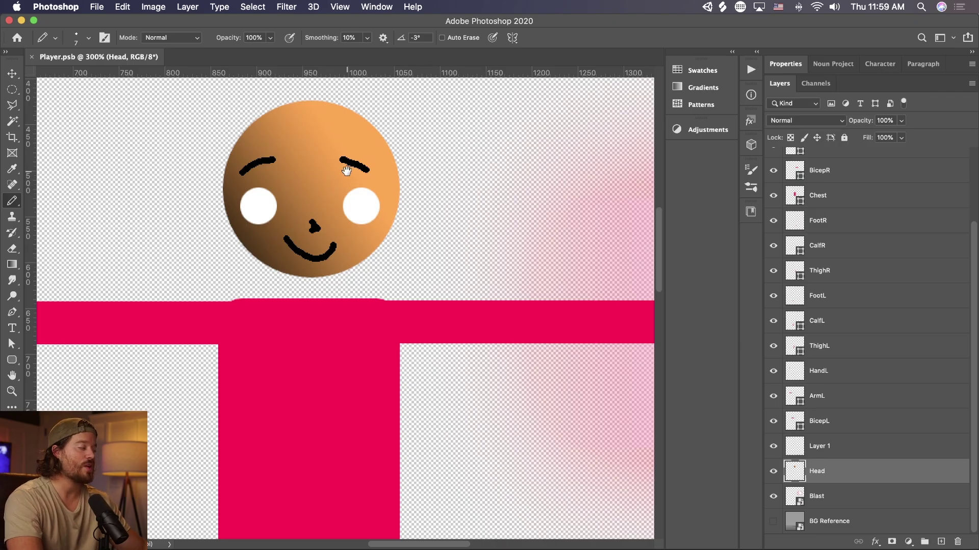
- Back in Photoshop, set the foreground color to blue 0018ff for the Pencil tool
drag(346, 171, 360, 249)
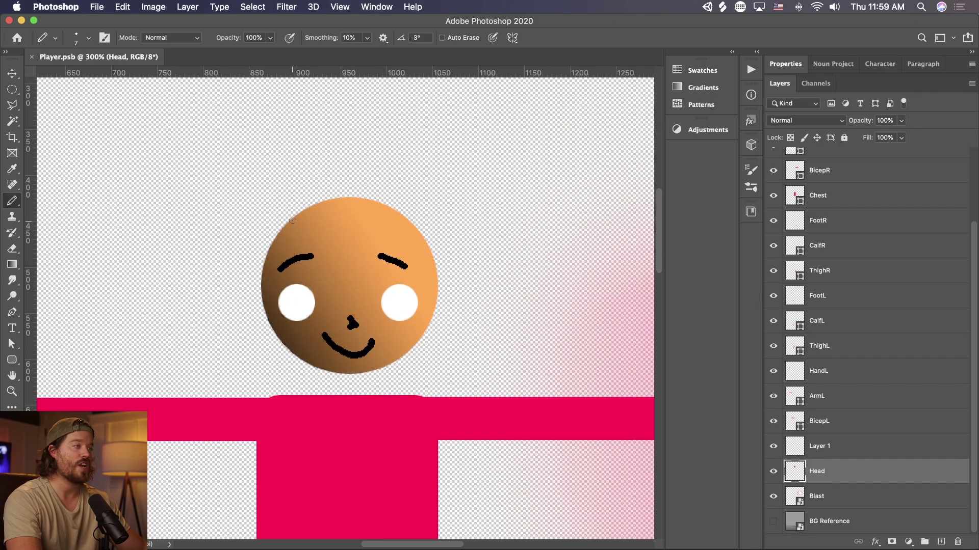
click(11, 426)
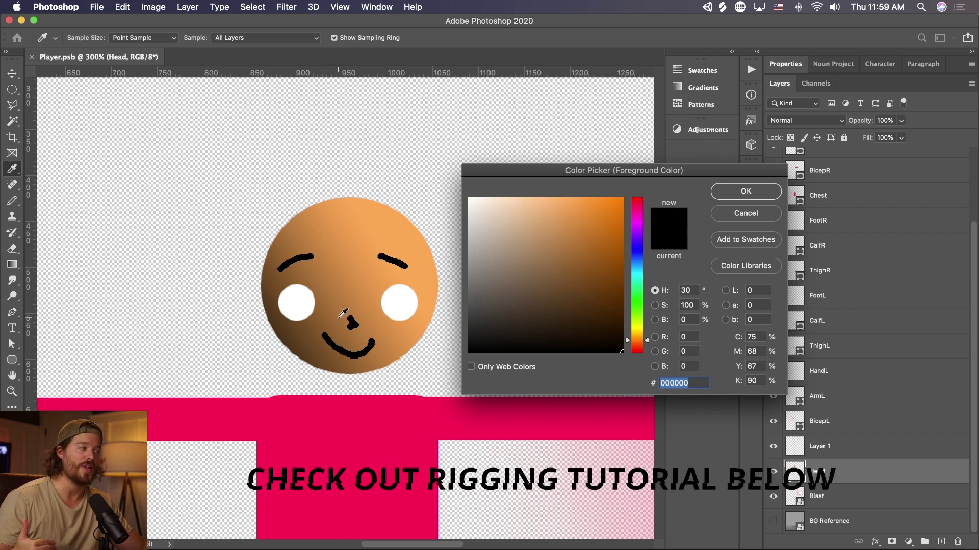
click(637, 251)
click(623, 192)
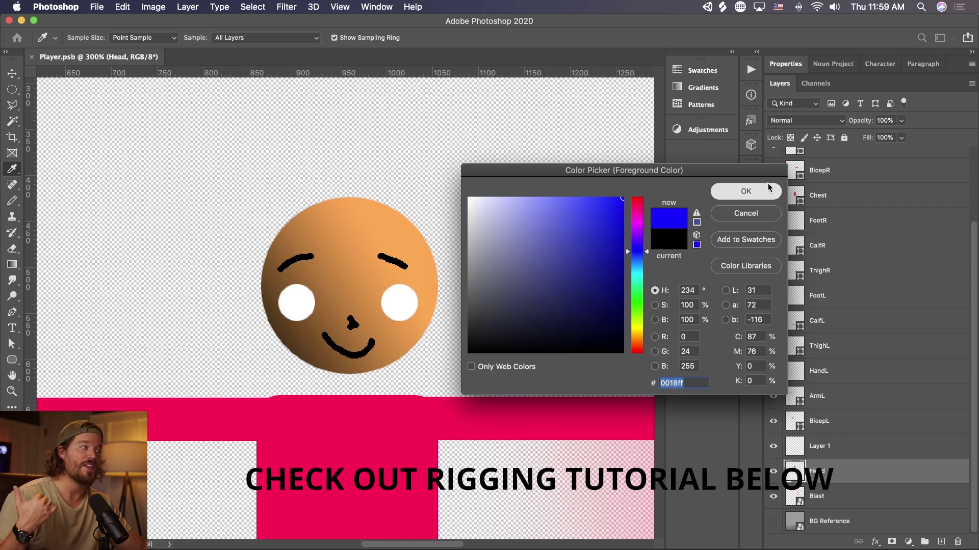
click(745, 192)
key(b)
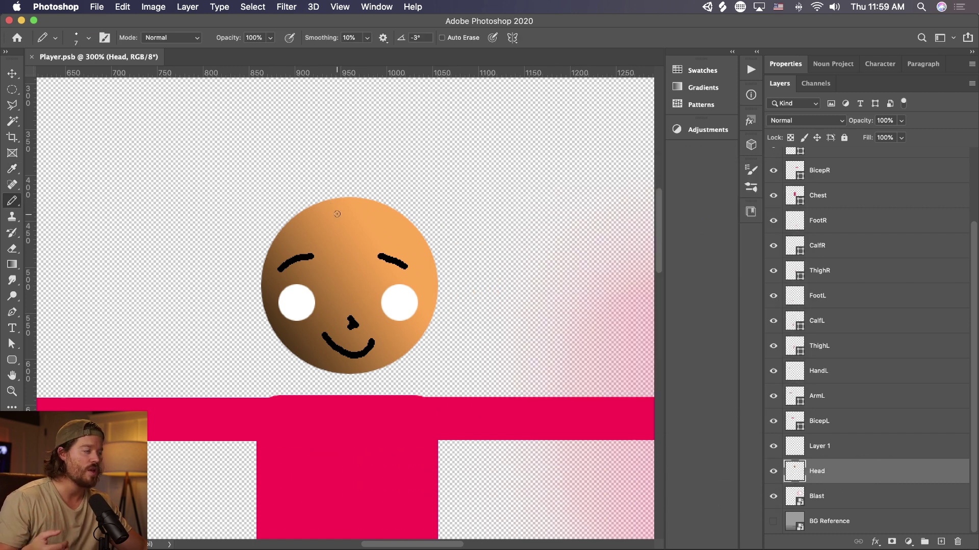
- Draw blue hair strokes across the top of the head on the Head layer and save Player.psb
drag(336, 214, 433, 144)
mouse_move(370, 209)
mouse_down()
mouse_move(404, 192)
mouse_move(423, 209)
mouse_up()
click(388, 214)
drag(332, 214, 341, 187)
key(super+s)
- Switch to Unity and examine the character's updated head up close in the scene
key(super+Tab)
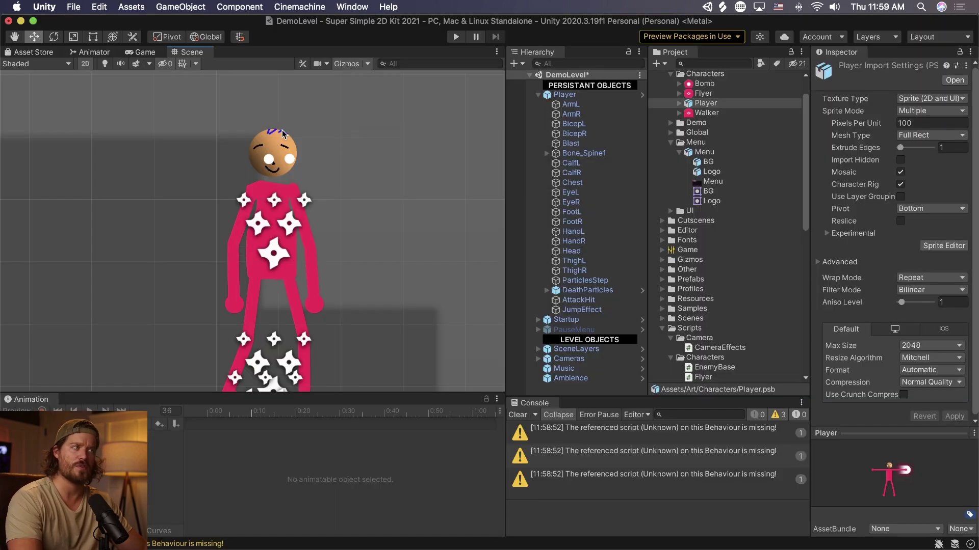
click(272, 136)
scroll(271, 136, up, 3)
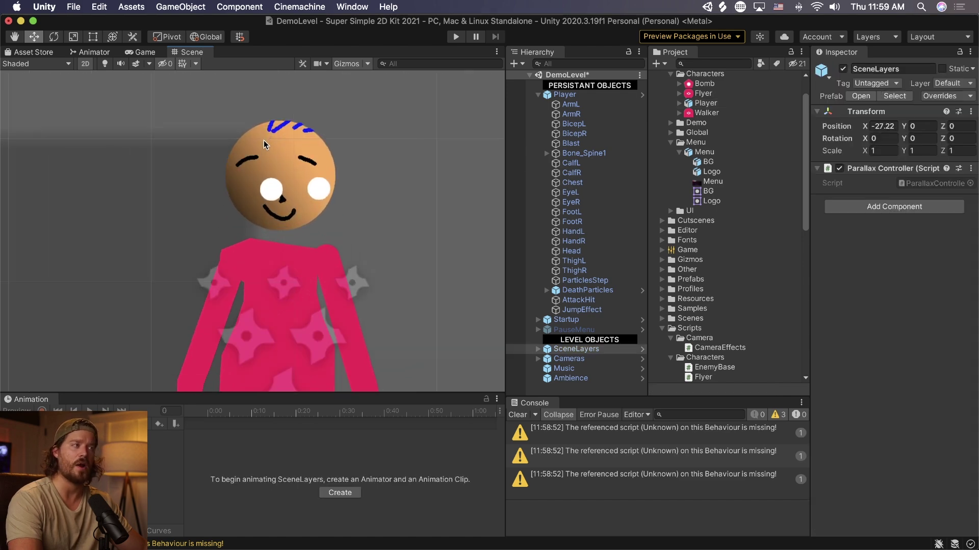
click(275, 133)
scroll(735, 141, up, 2)
- Select the Player.psb asset in the project and open it in the Sprite Editor
click(701, 138)
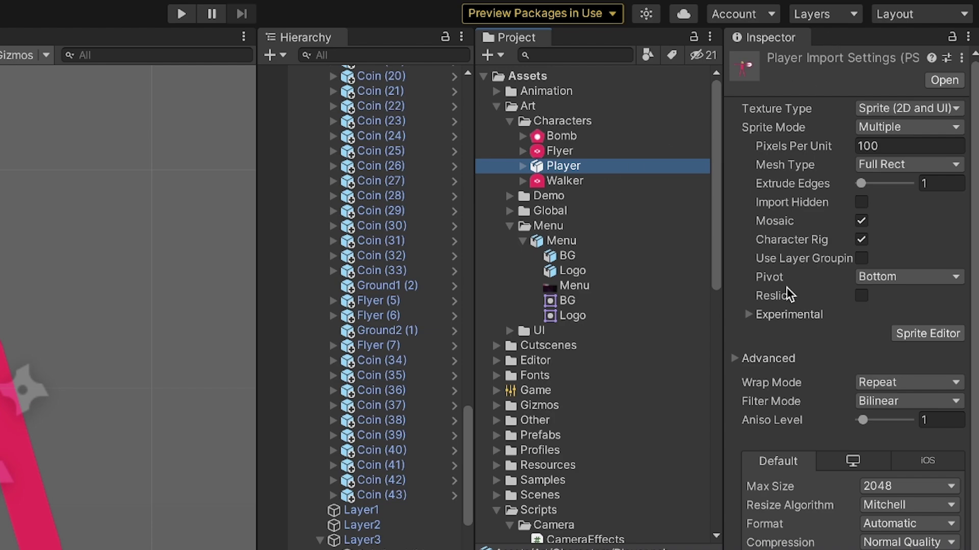
click(928, 334)
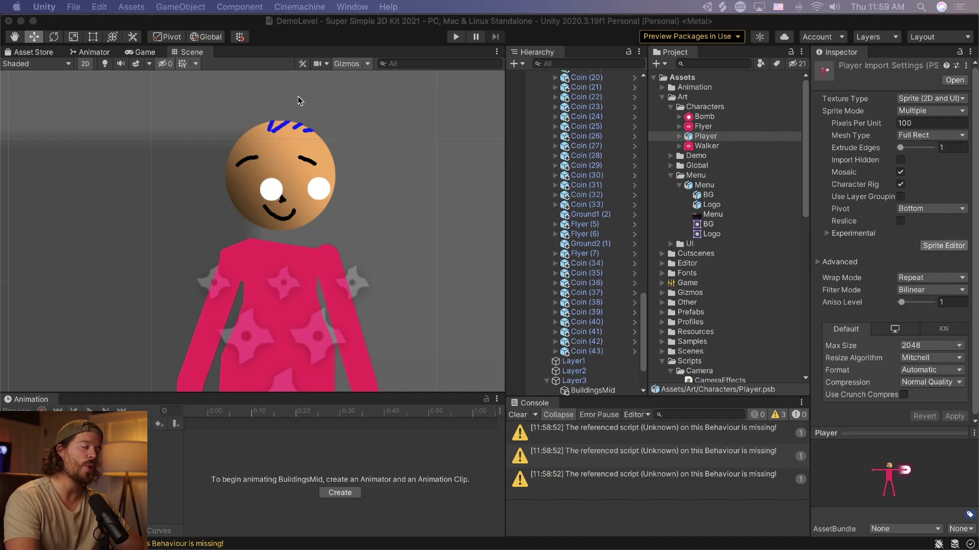
- Examine the Player's bone rig in the Skinning Editor and close the Sprite Editor
drag(565, 151, 673, 88)
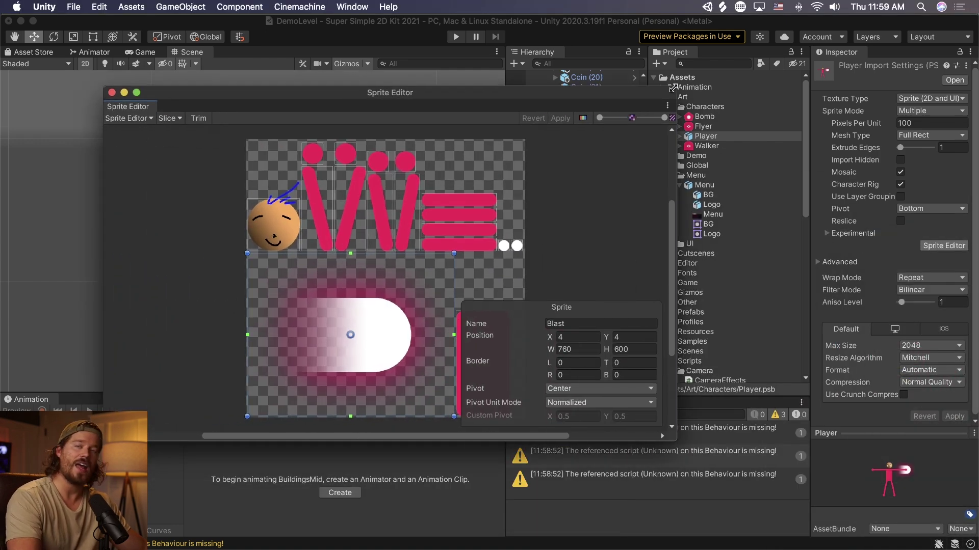
click(139, 119)
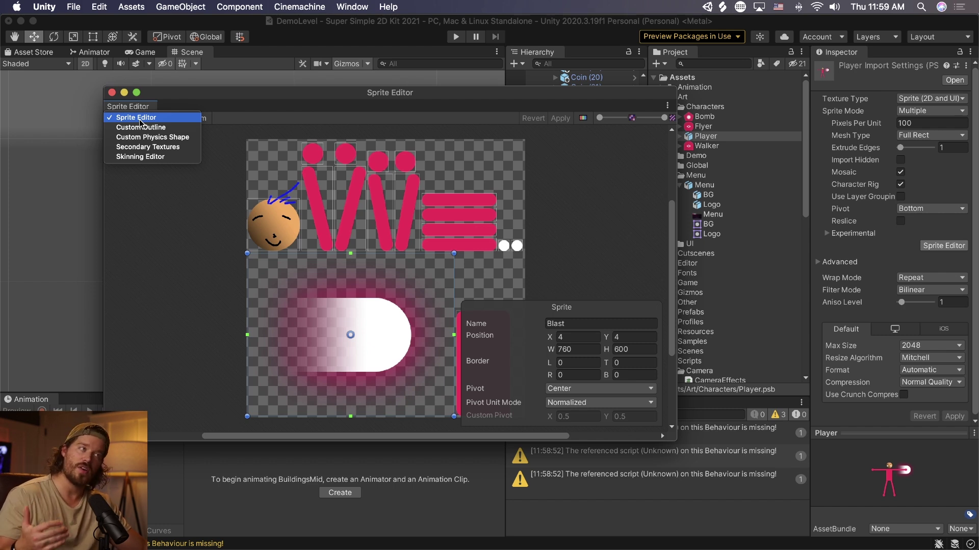
click(150, 159)
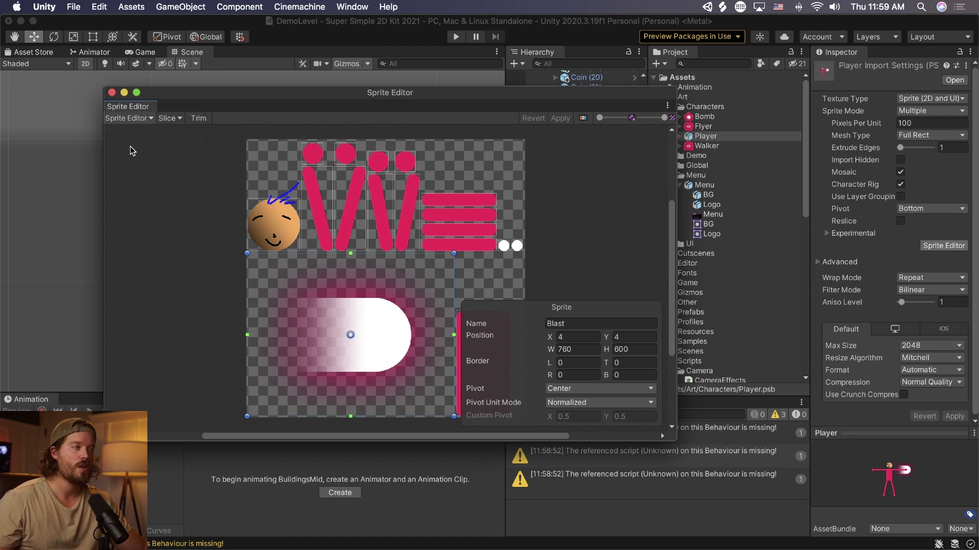
scroll(380, 195, up, 5)
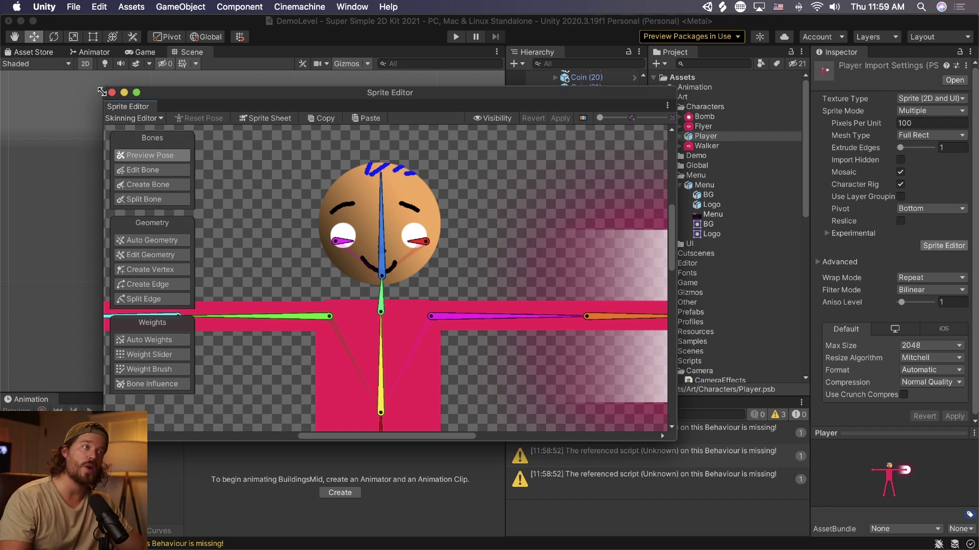
click(111, 93)
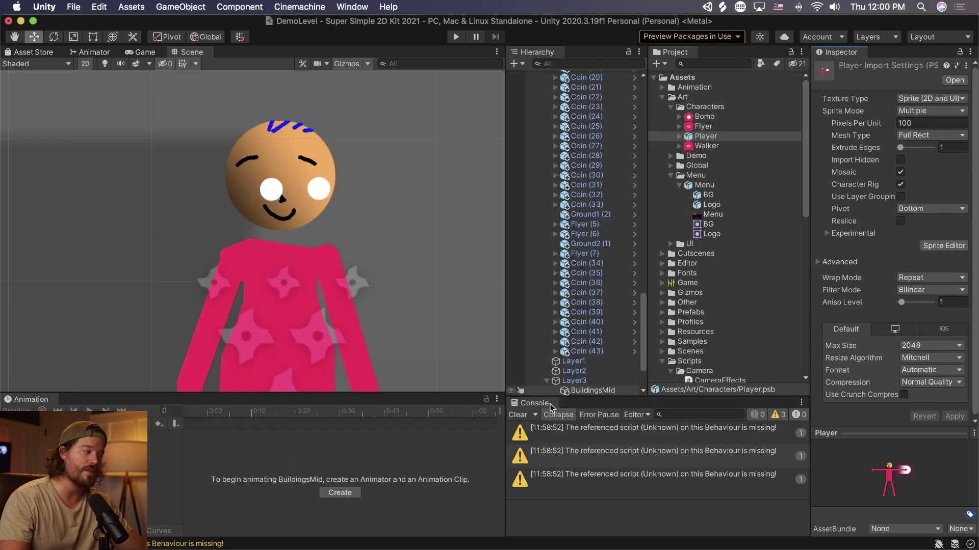
- Clear the console and collapse the Player and SceneLayers hierarchies, selecting Player and Startup along the way
click(517, 415)
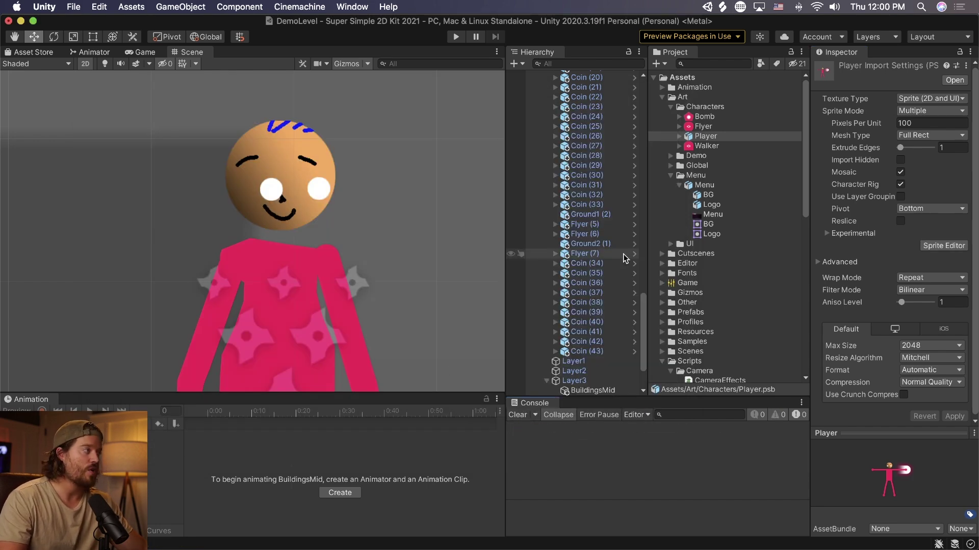
scroll(619, 255, up, 15)
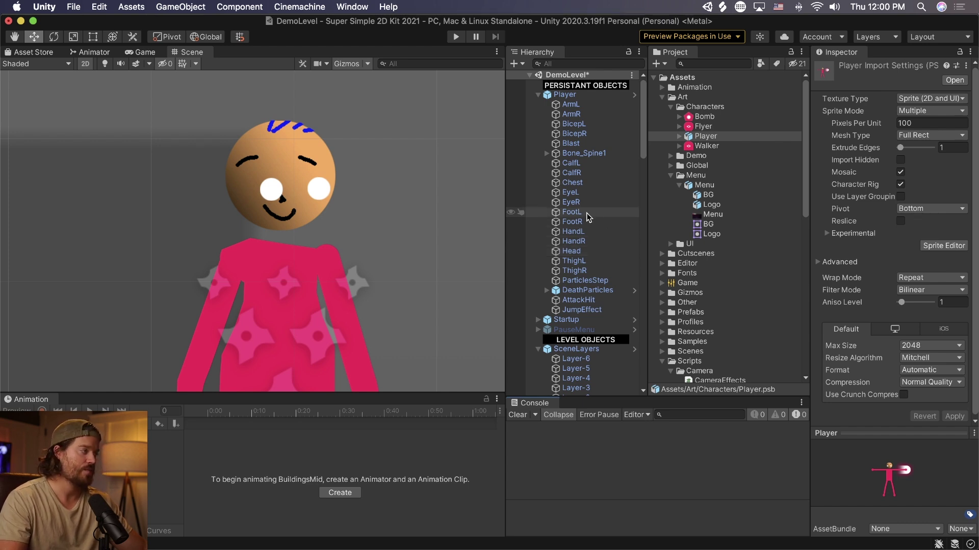
click(539, 95)
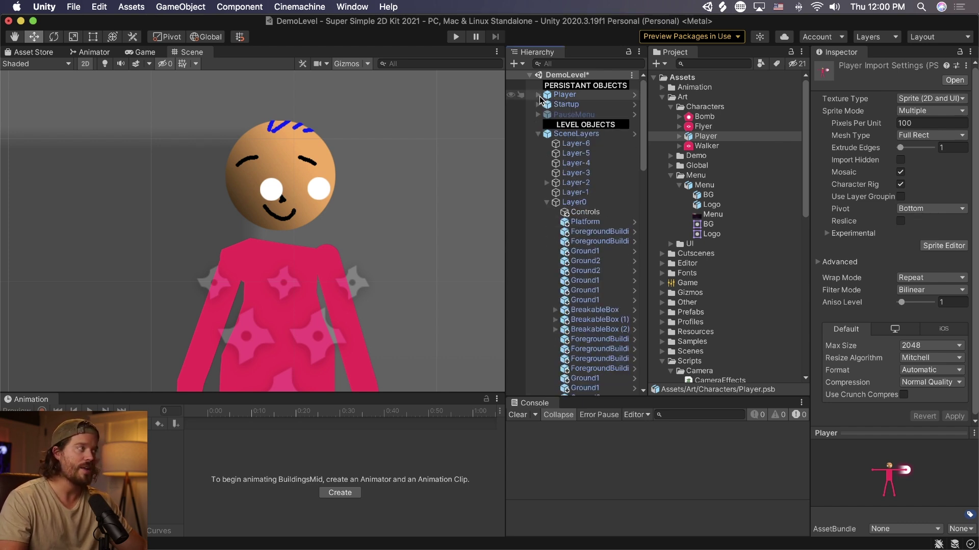
click(563, 95)
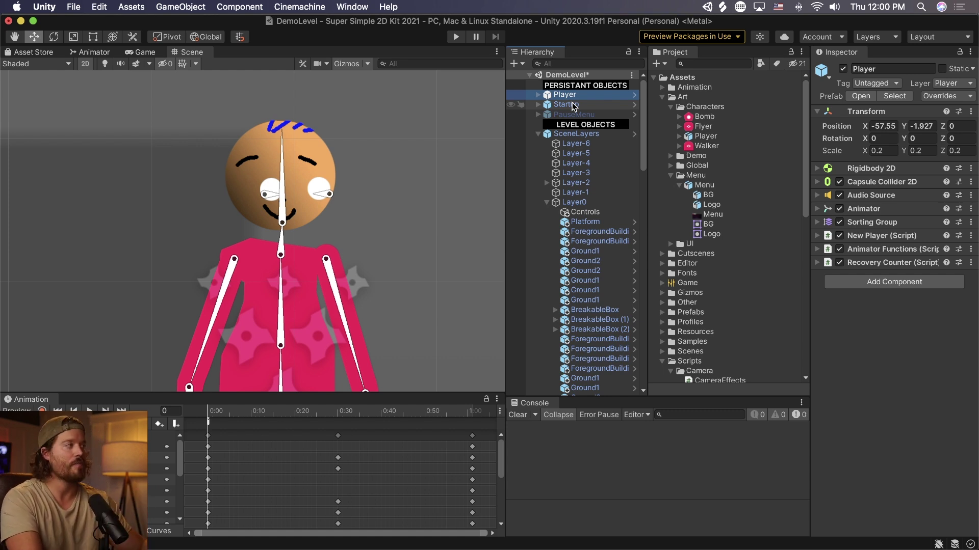
click(572, 104)
click(537, 133)
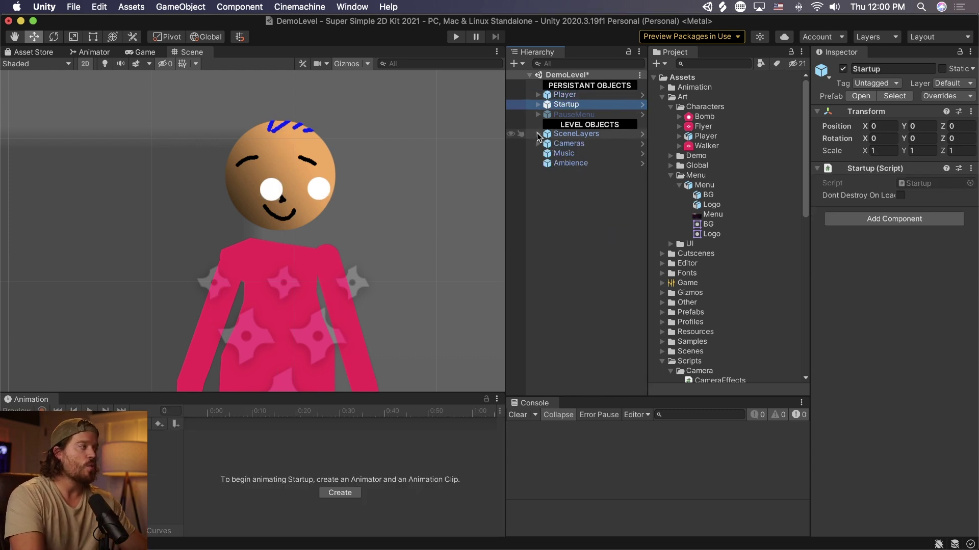
- Select the HUD object under Startup and scrub its animation to frame 22 and back to 0
double_click(549, 105)
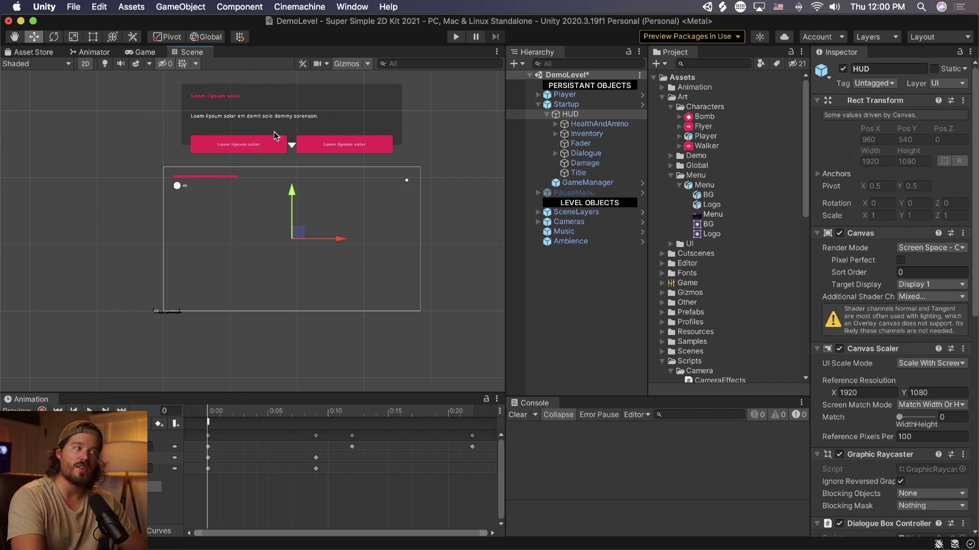
drag(217, 414, 472, 427)
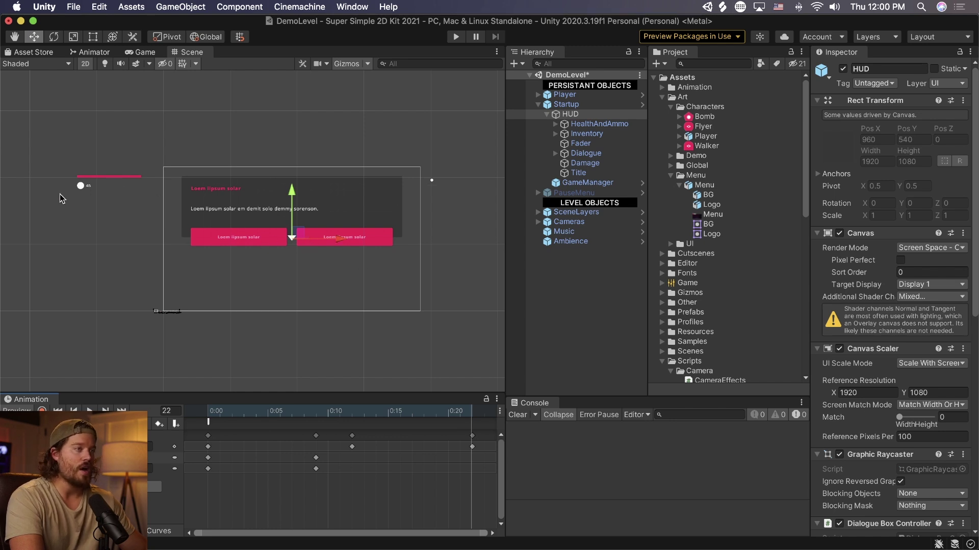
drag(264, 417, 207, 418)
- Examine the HUD's health bar and ammo counter up close and select the inventory's Graphic icon in the scene
scroll(189, 192, up, 5)
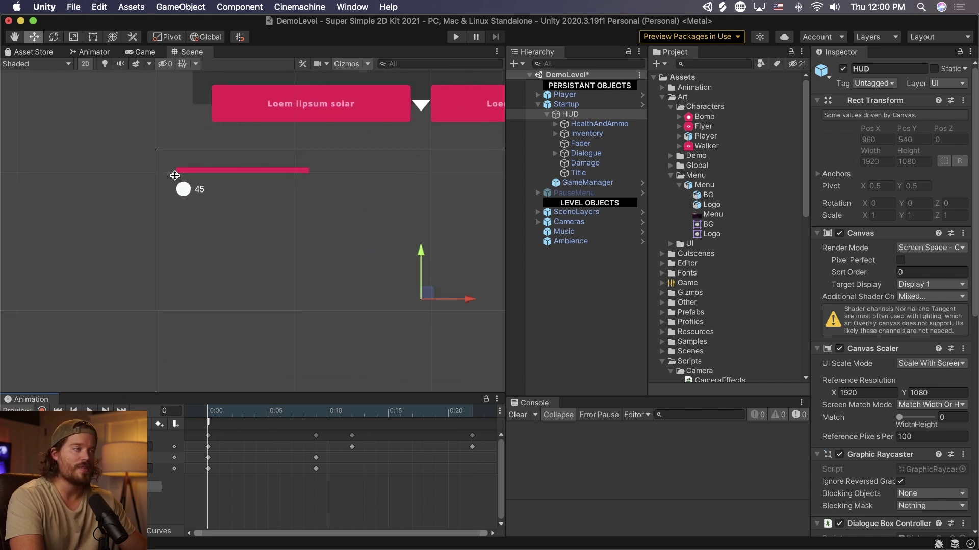
middle_drag(493, 186, 153, 186)
click(383, 179)
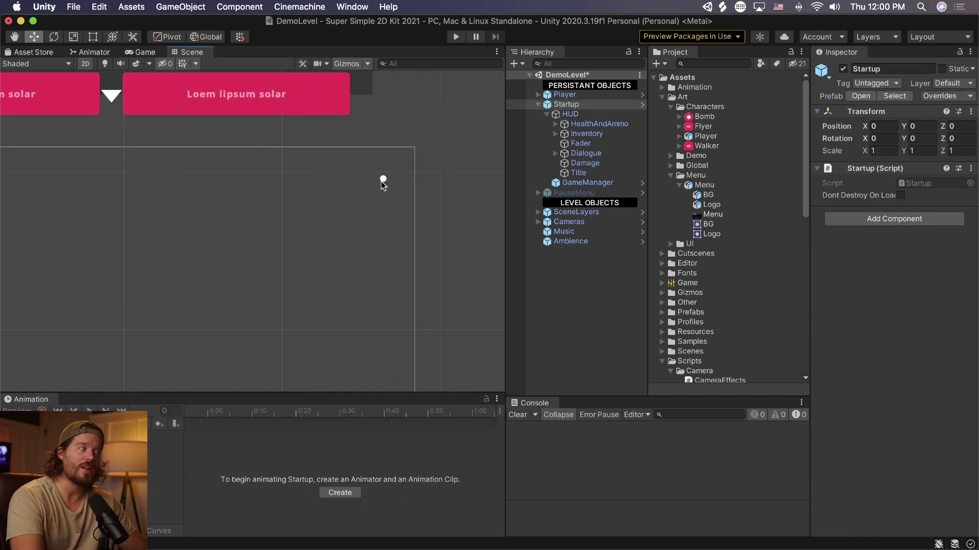
click(383, 180)
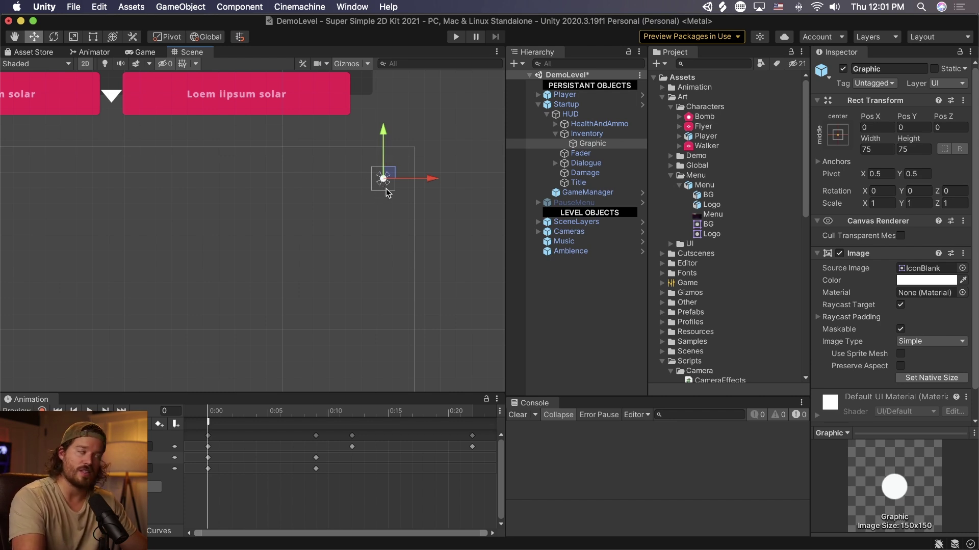
- Collapse Inventory and inspect the HUD's Fader, Dialogue, Damage and Title elements one after another
click(555, 134)
double_click(580, 143)
click(585, 153)
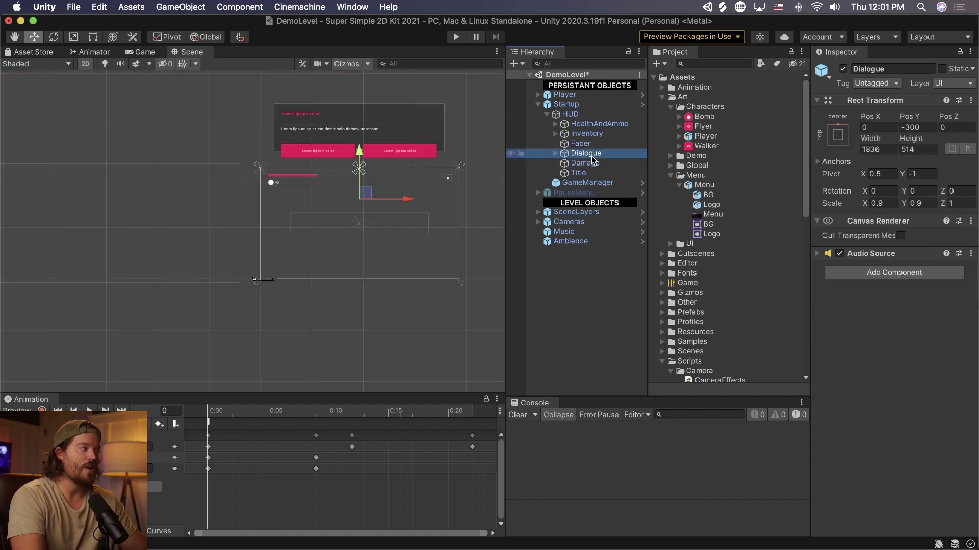
click(585, 163)
middle_drag(357, 214, 266, 210)
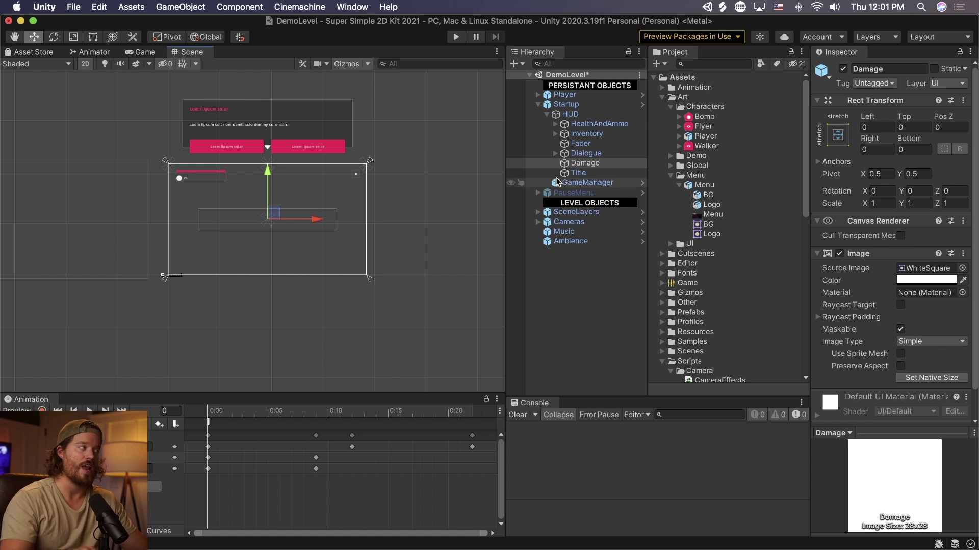
click(578, 173)
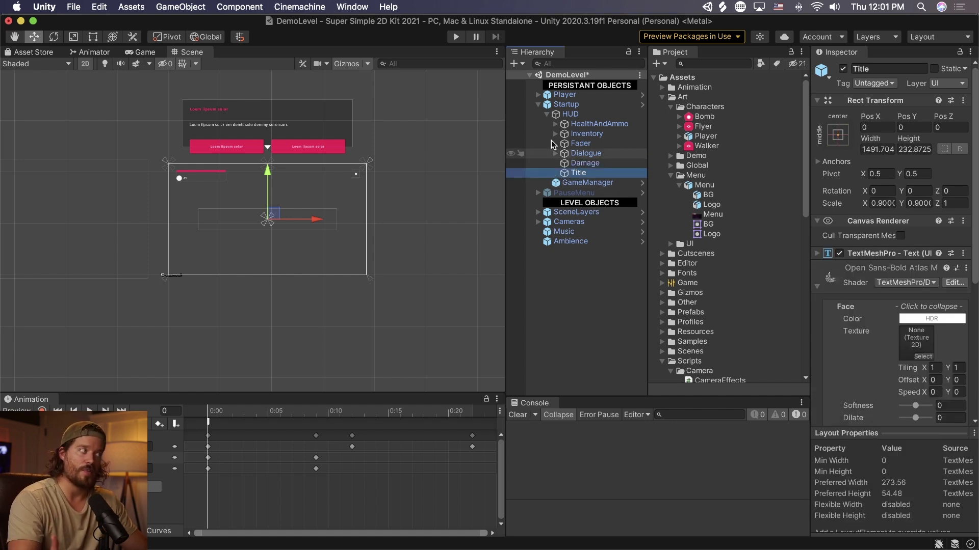
- Collapse the HUD and Startup hierarchies, and revisit the Player, Startup and HUD objects in turn
click(546, 114)
click(537, 104)
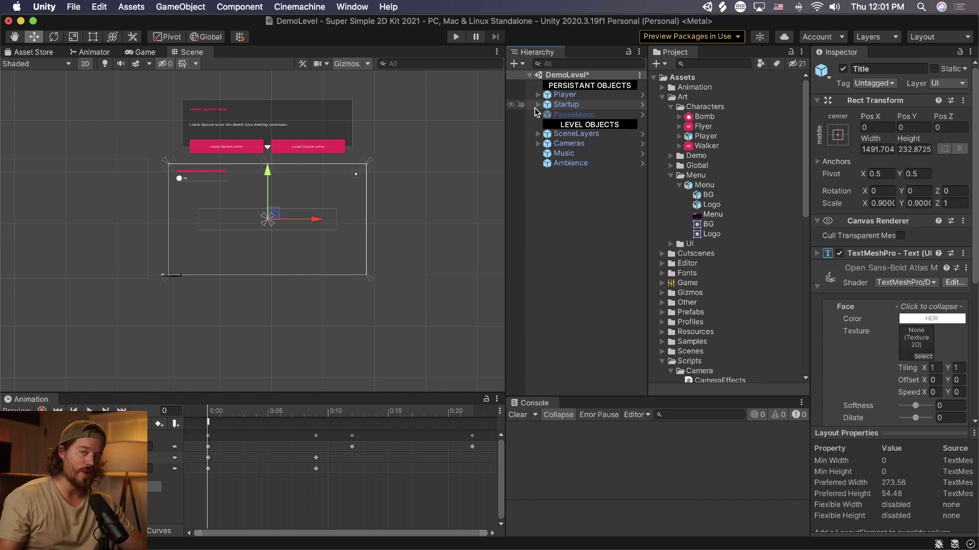
click(565, 95)
click(576, 105)
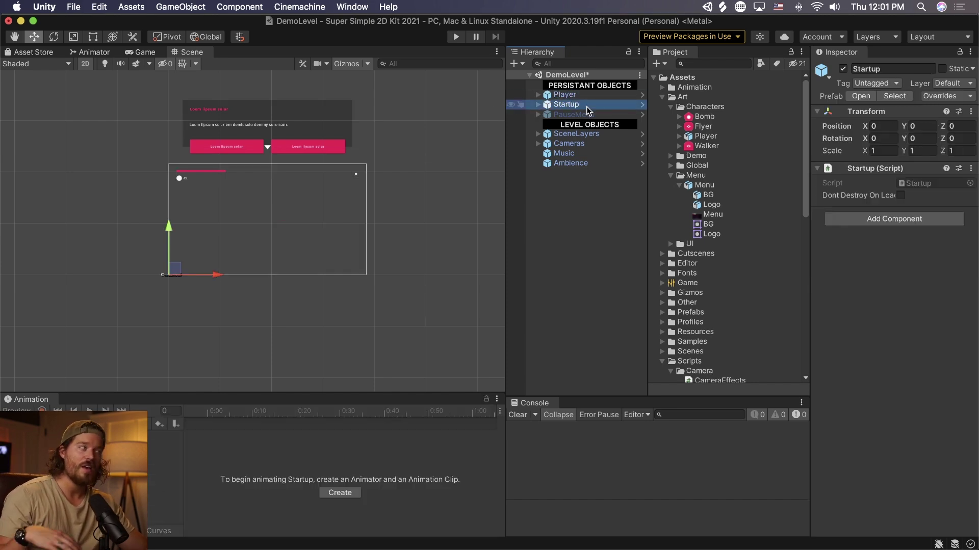
click(538, 105)
click(566, 114)
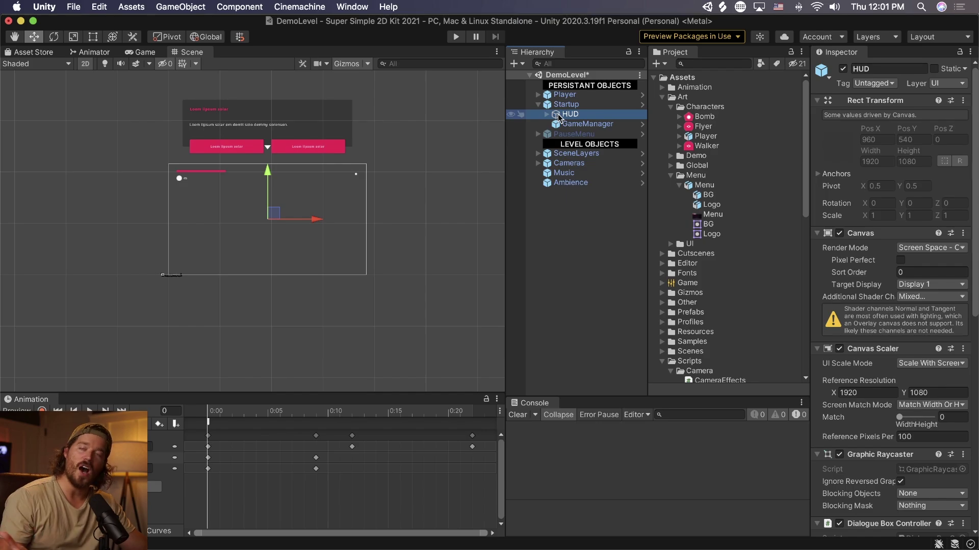
- Select GameManager under Startup and open its GameManager script in Visual Studio
click(558, 125)
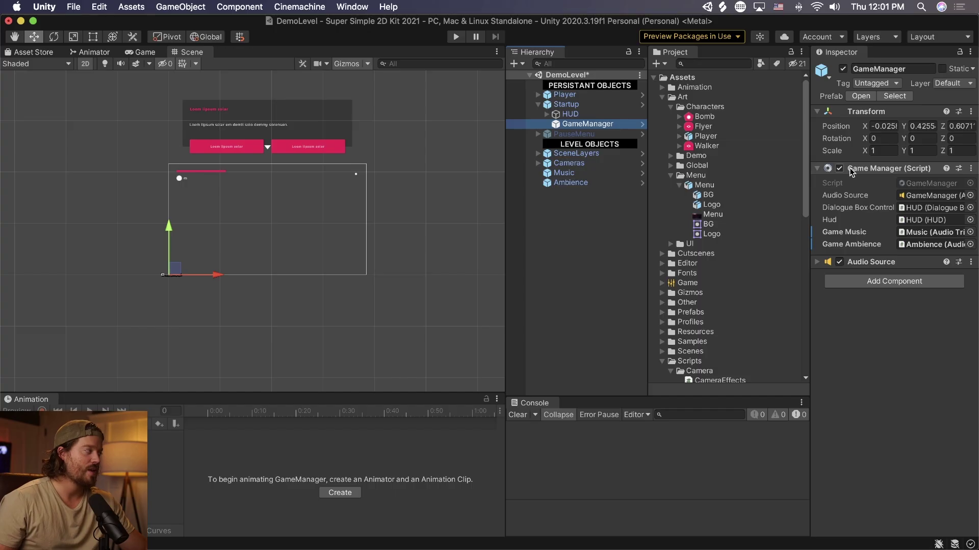
click(885, 268)
double_click(921, 187)
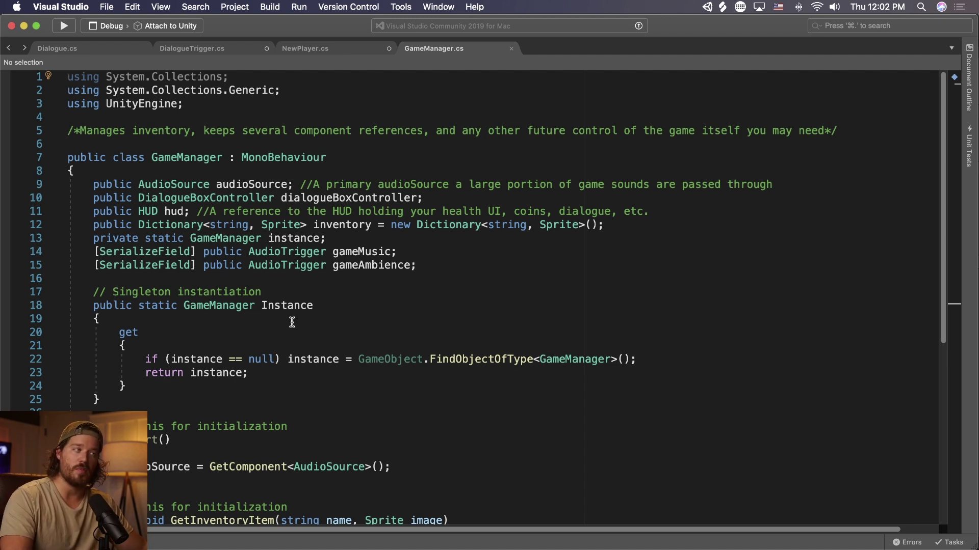
- Read through the inventory dictionary and the get, remove and clear inventory functions in GameManager.cs
scroll(574, 236, down, 10)
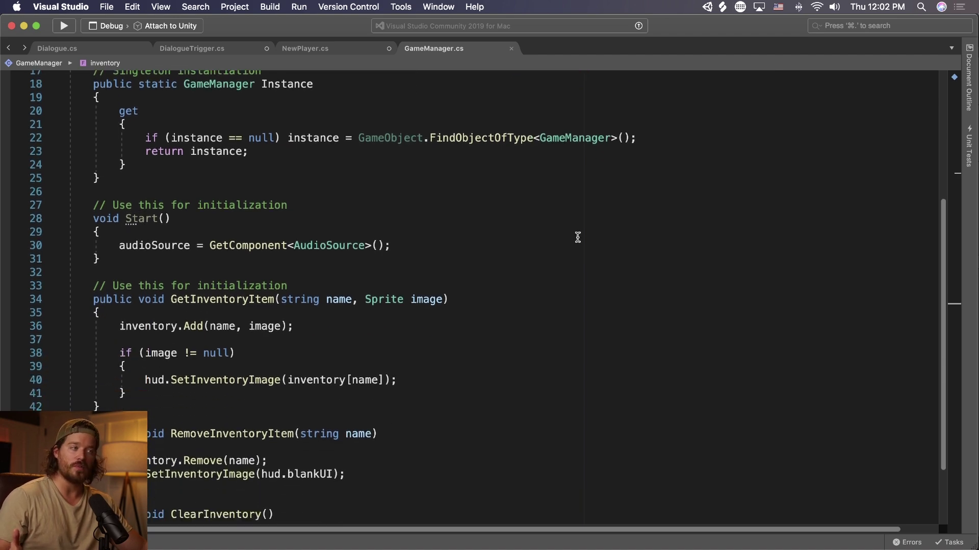
scroll(578, 238, down, 1)
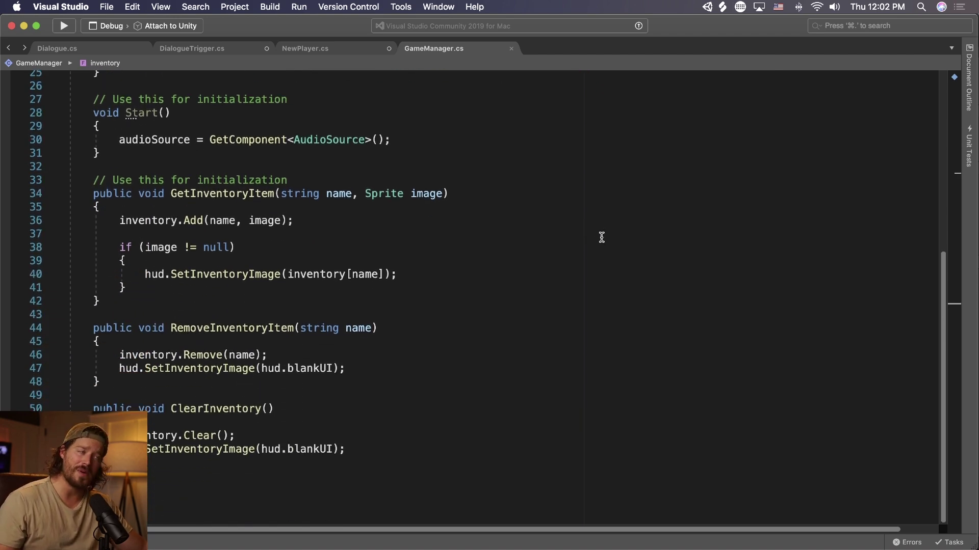
scroll(603, 238, up, 10)
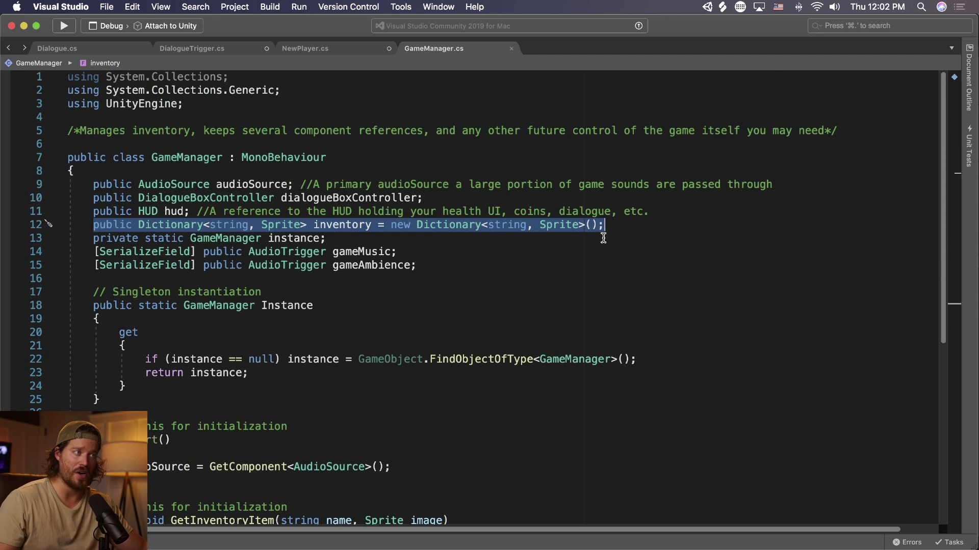
- Highlight the audioSource, dialogueBoxController and hud declarations in the GameManager class and review the code around them
click(67, 208)
drag(80, 184, 434, 208)
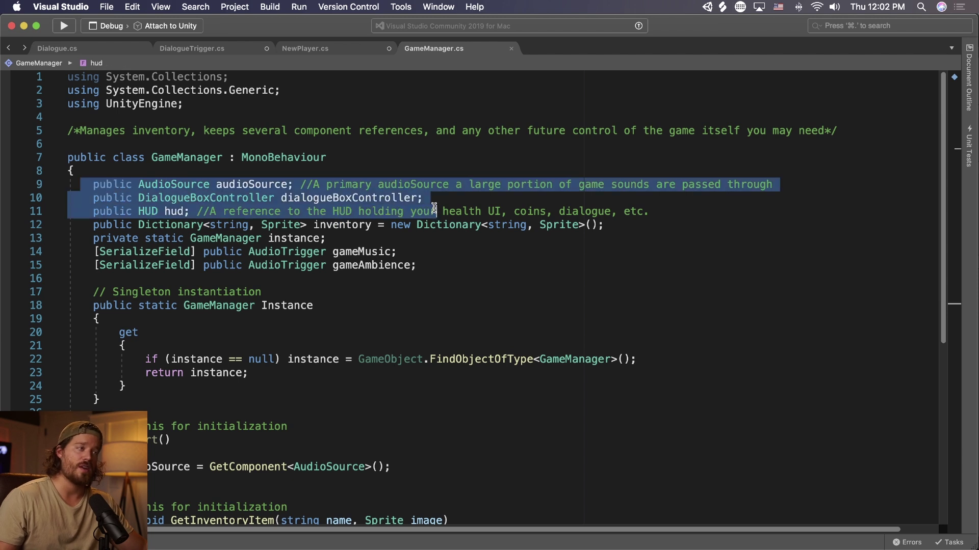
click(251, 184)
double_click(371, 198)
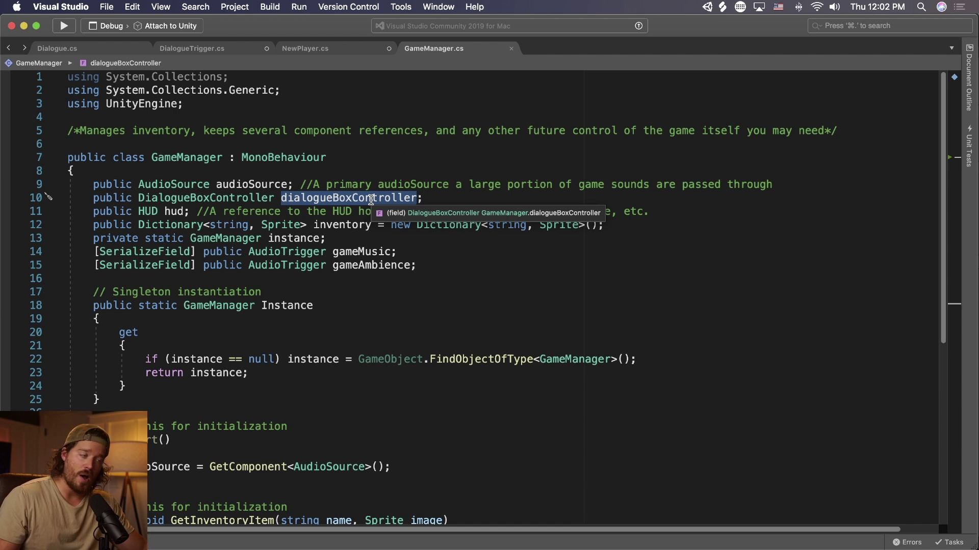
scroll(341, 252, down, 1)
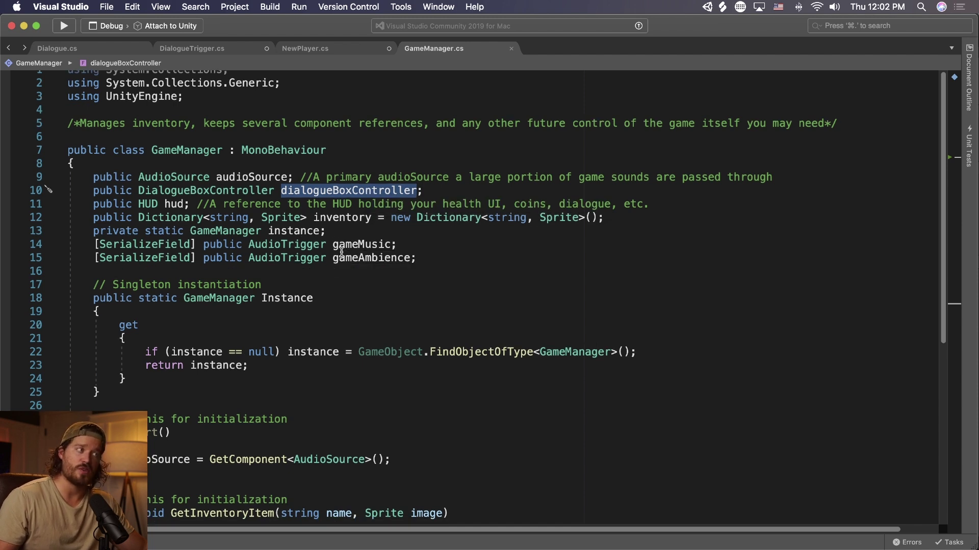
scroll(341, 250, down, 4)
scroll(259, 214, up, 5)
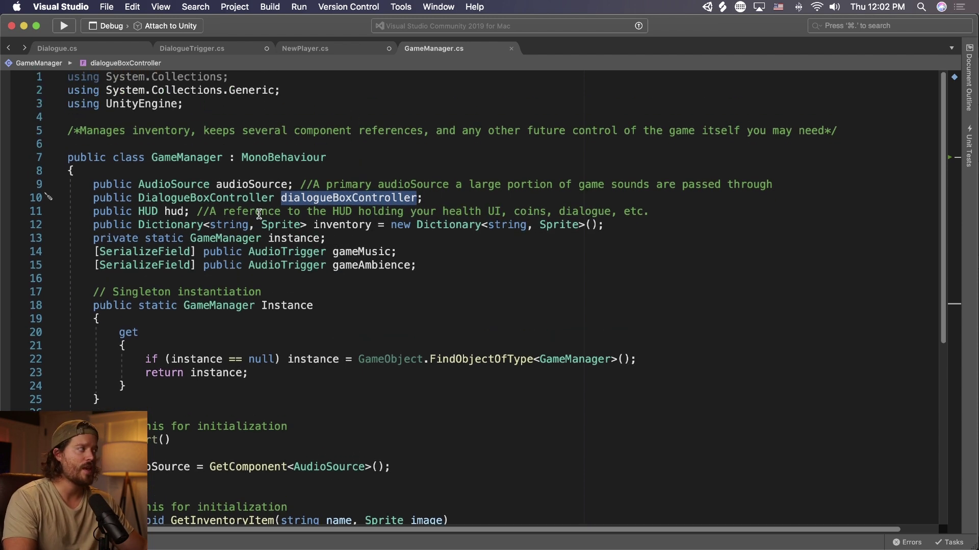
- Highlight the summary comment above the GameManager class and skim down to the inventory functions
drag(71, 130, 851, 132)
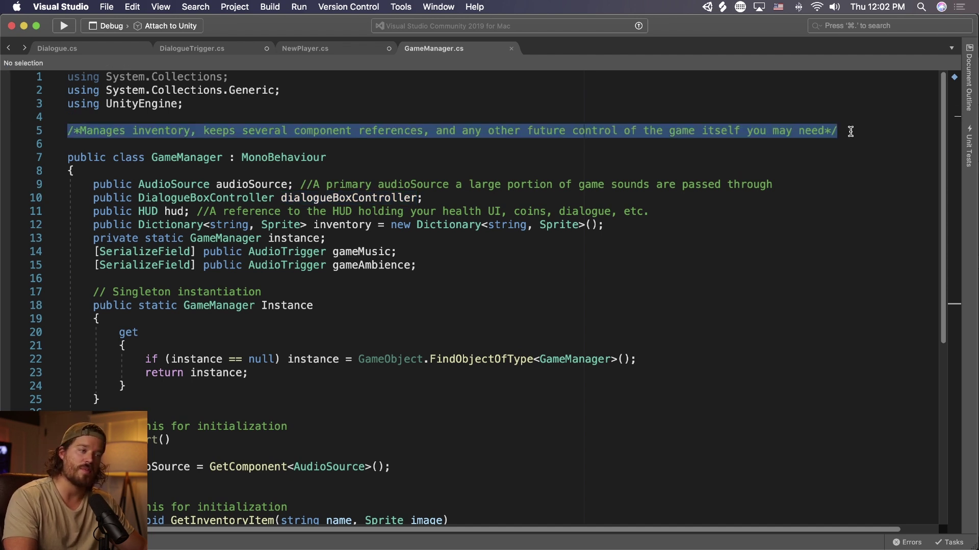
scroll(728, 183, down, 10)
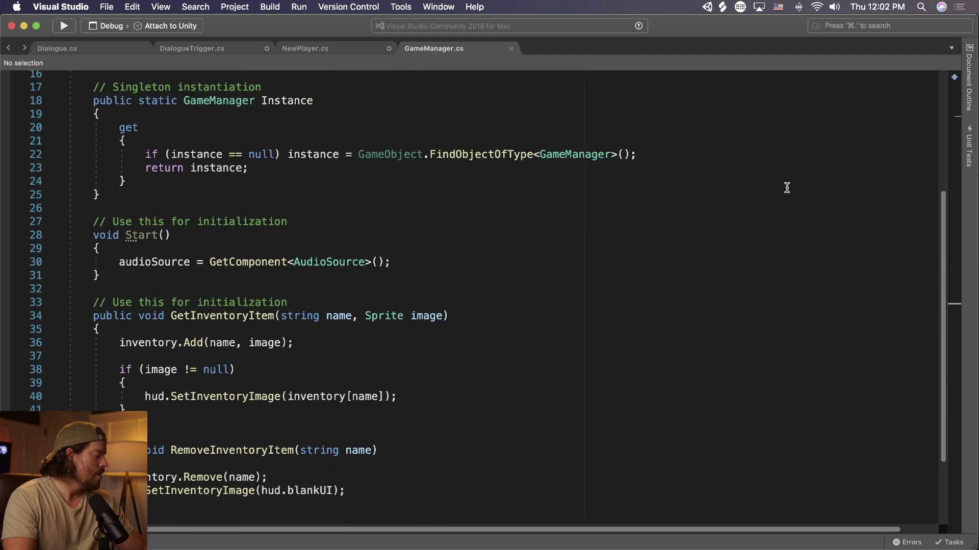
click(312, 264)
- Highlight the Singleton instantiation block in GameManager.cs to review how its Instance is found
scroll(314, 266, up, 8)
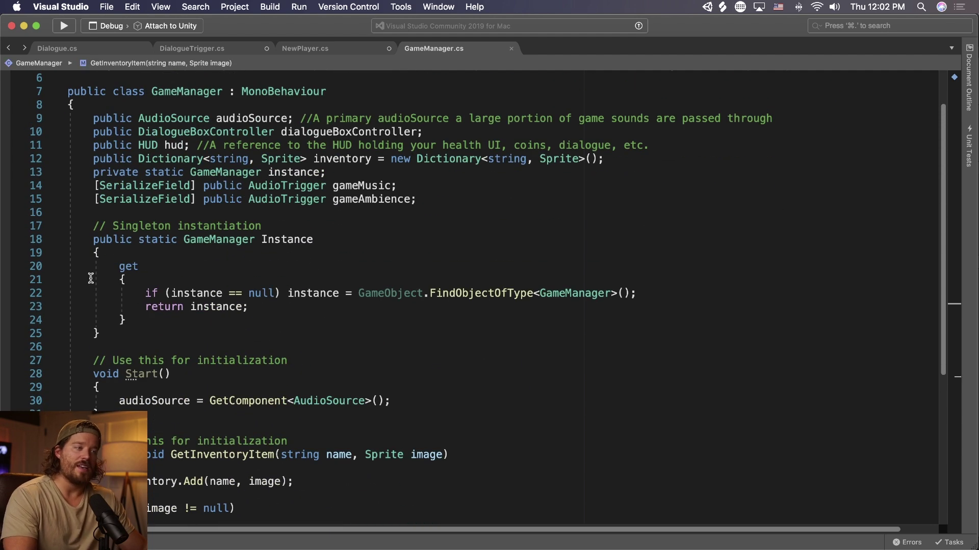
scroll(87, 250, up, 1)
drag(81, 238, 126, 346)
drag(188, 371, 189, 371)
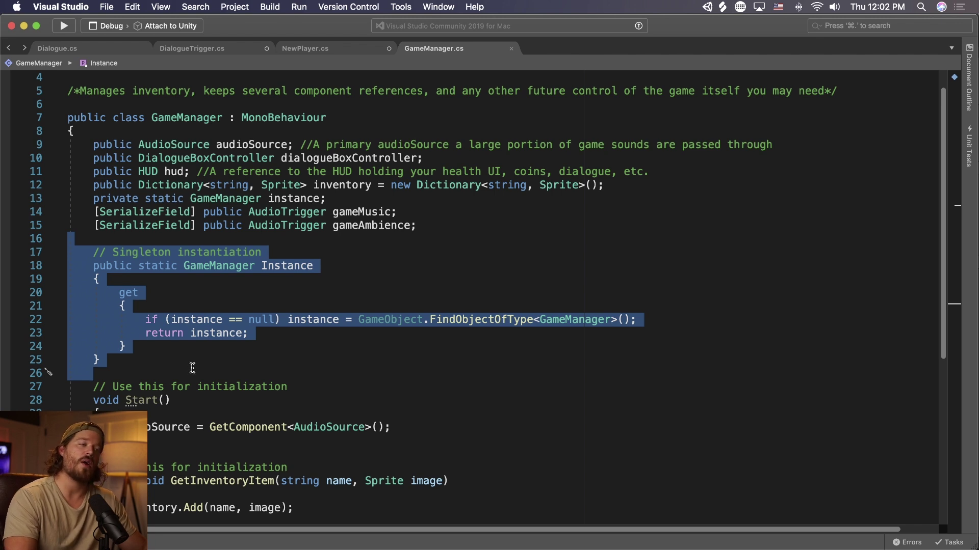
drag(87, 253, 129, 369)
click(192, 372)
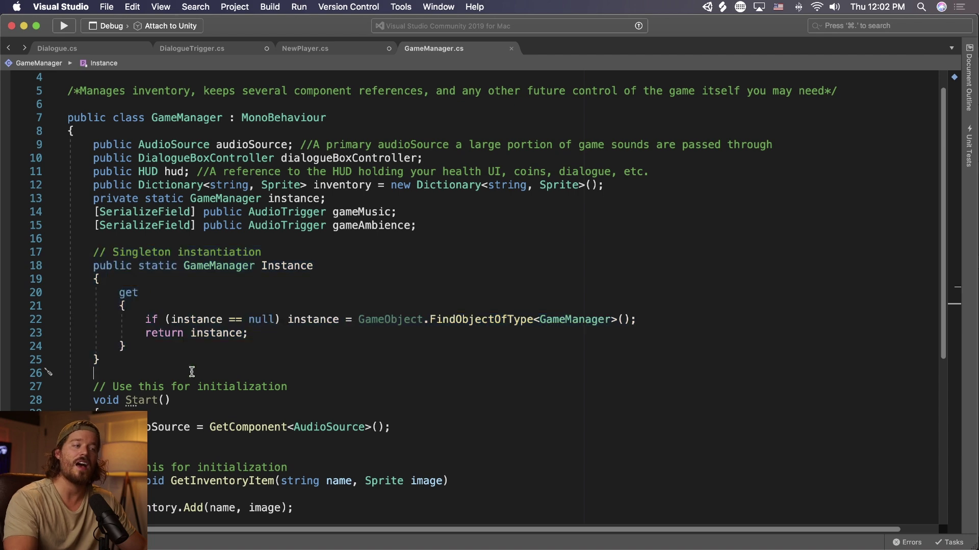
- Add a line reading "GameManager.Instance." at the start of the GetInventoryItem body to list the members reachable through the singleton
click(186, 252)
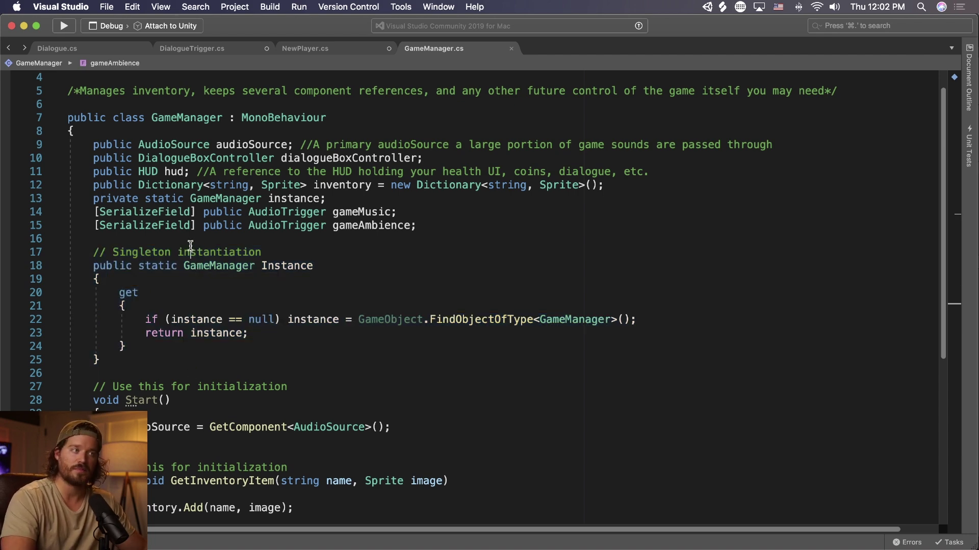
scroll(240, 315, down, 4)
click(122, 397)
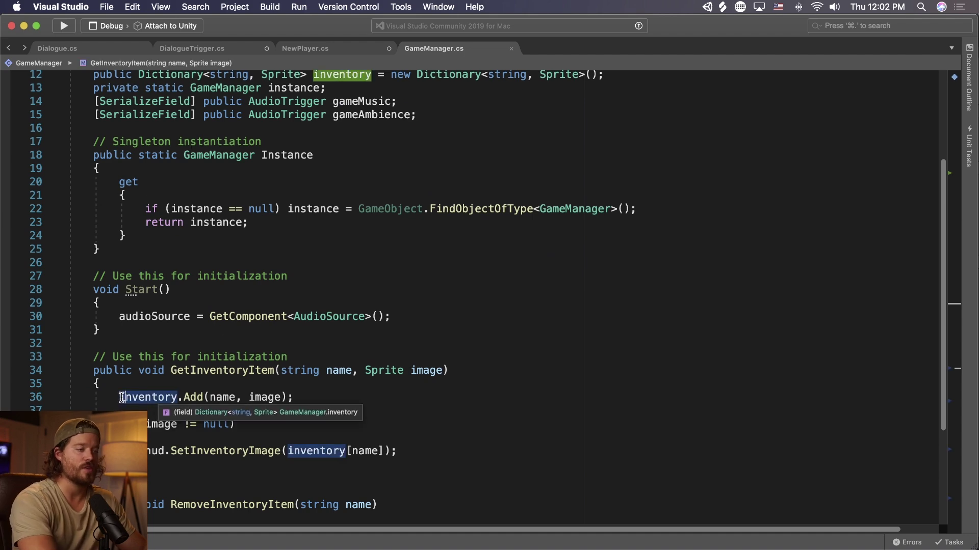
key(Return)
key(Up)
text(GameM)
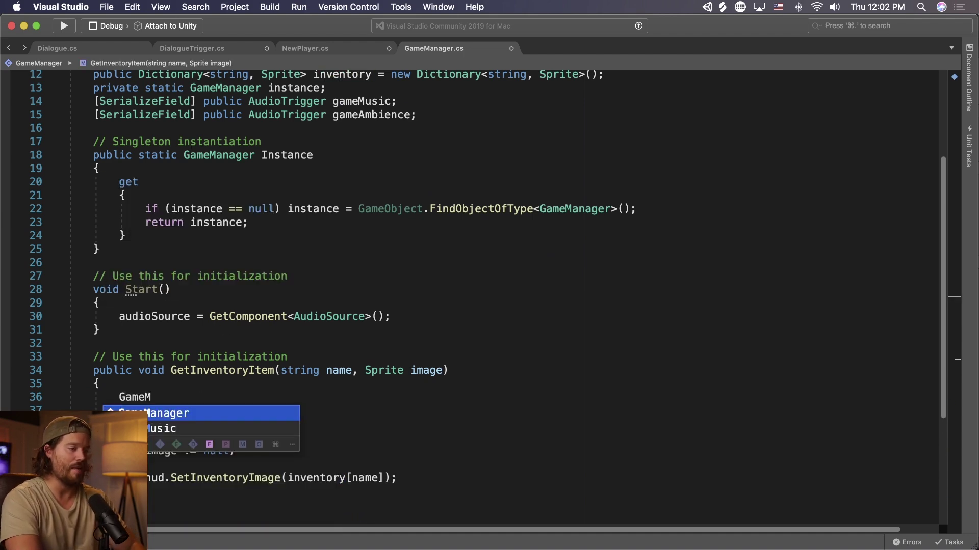
text(anager.Instance.)
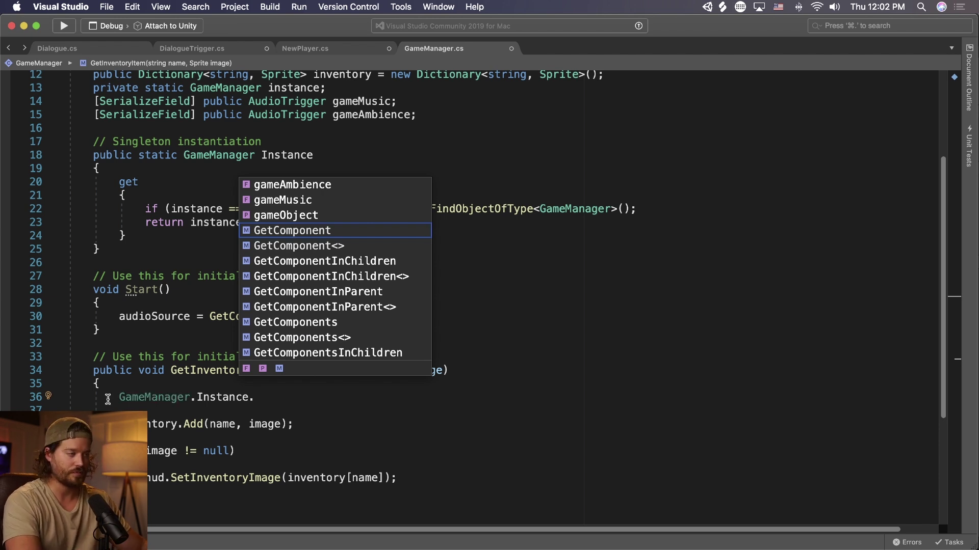
- Remove the trial GameManager.Instance reference from the GetInventoryItem function
key(shift+super+Left)
key(BackSpace)
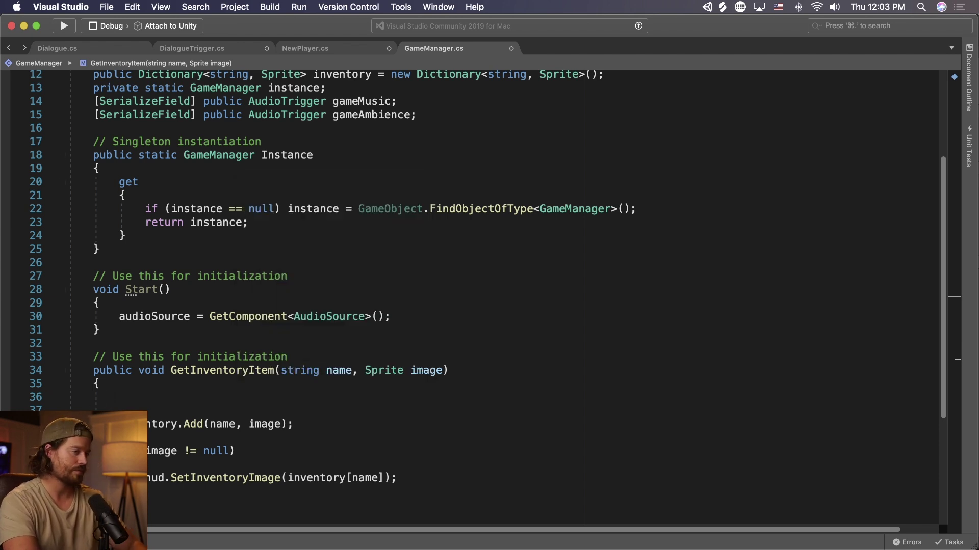
key(BackSpace)
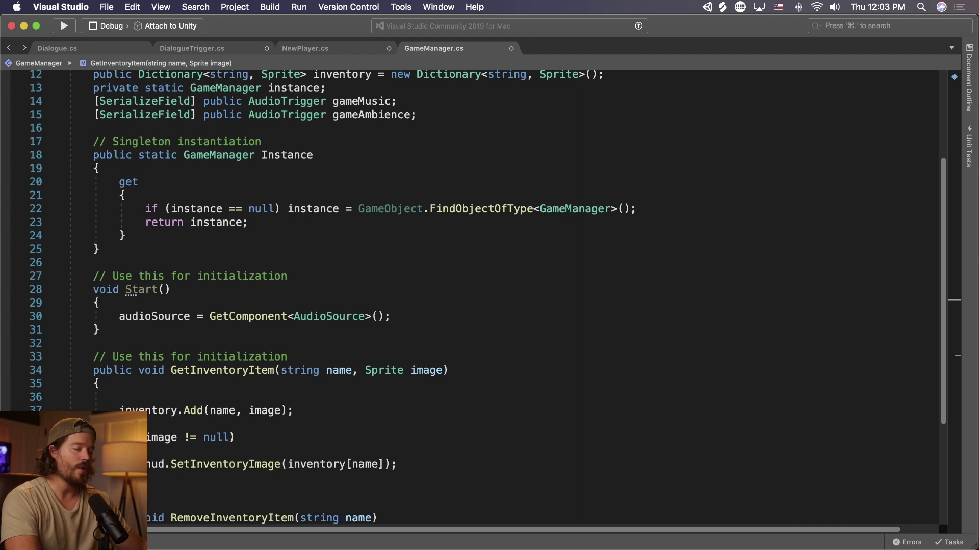
- Switch to Unity and deactivate the PauseMenu object
key(super+Tab)
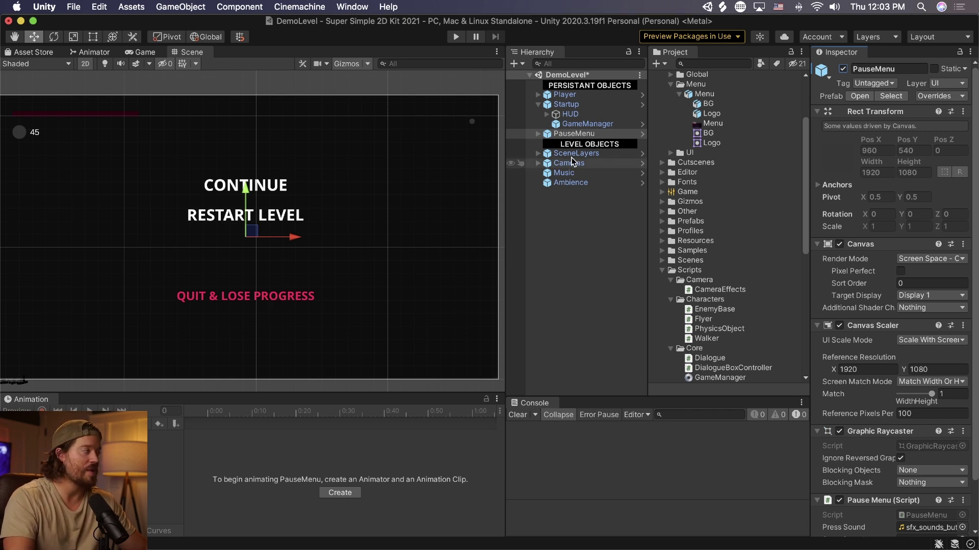
click(843, 68)
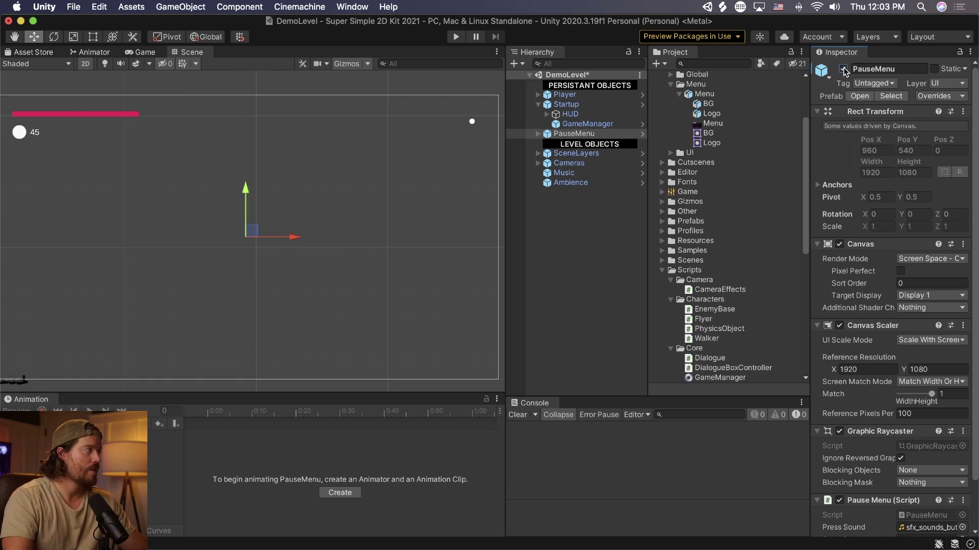
- Frame the SceneLayers object in the scene, expand its children and open its prefab for viewing
click(560, 155)
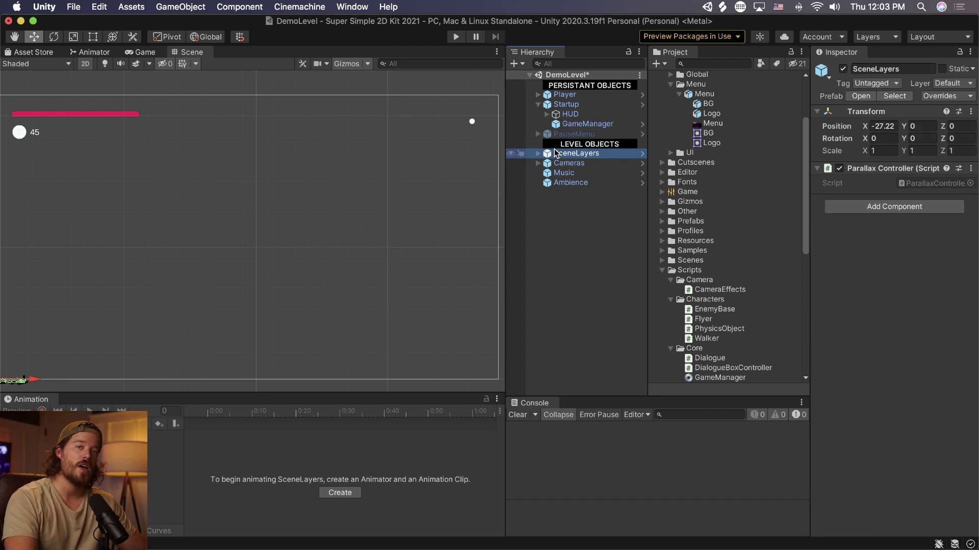
double_click(564, 154)
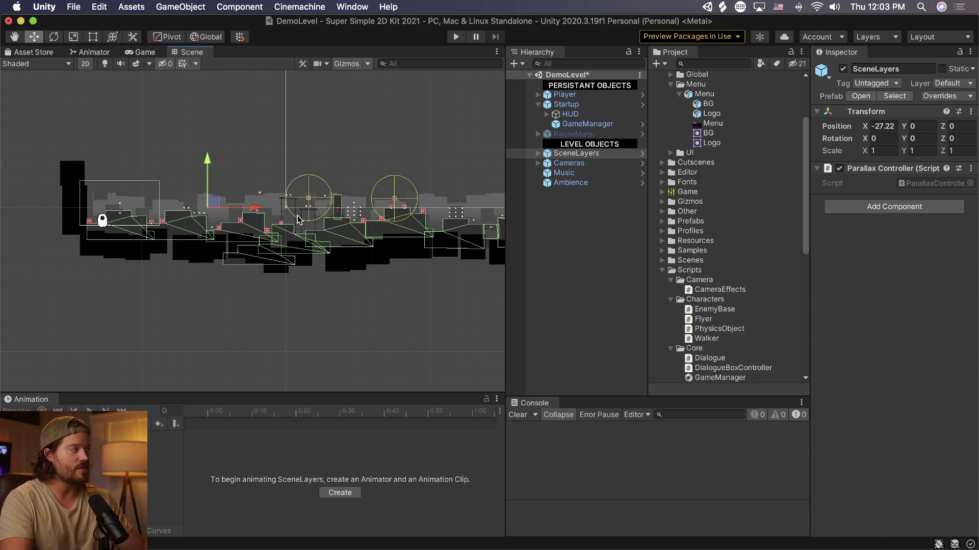
click(537, 153)
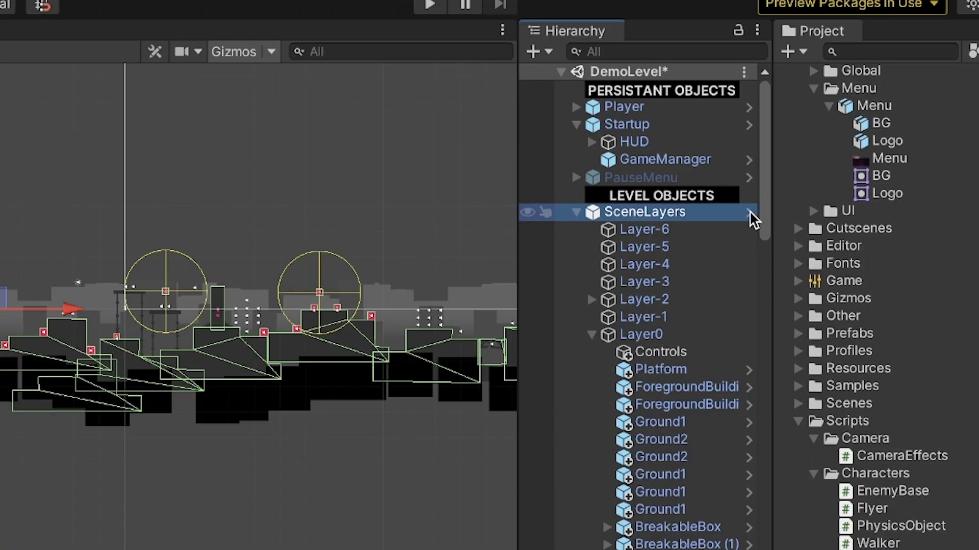
click(747, 56)
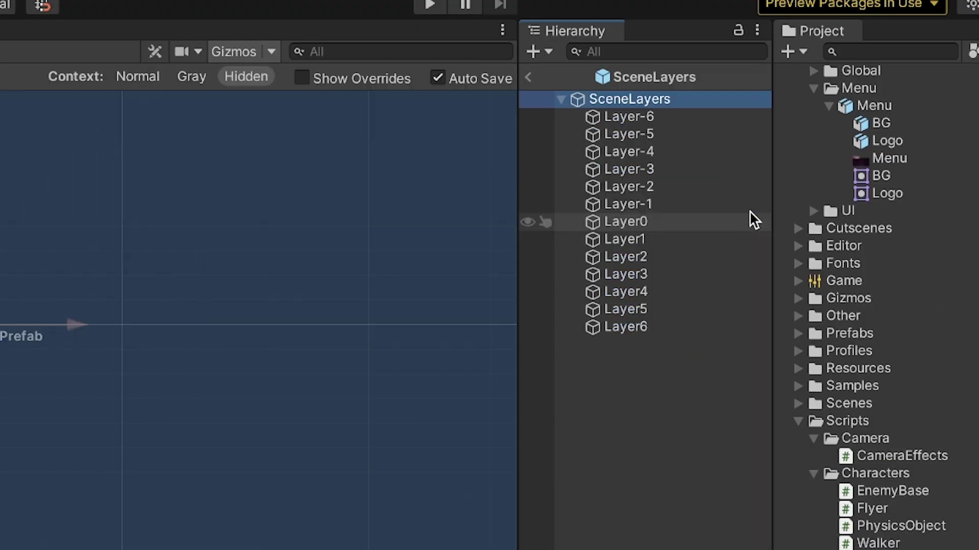
- Step back and forth through the background layers of the SceneLayers prefab, starting from Layer-6
key(Down)
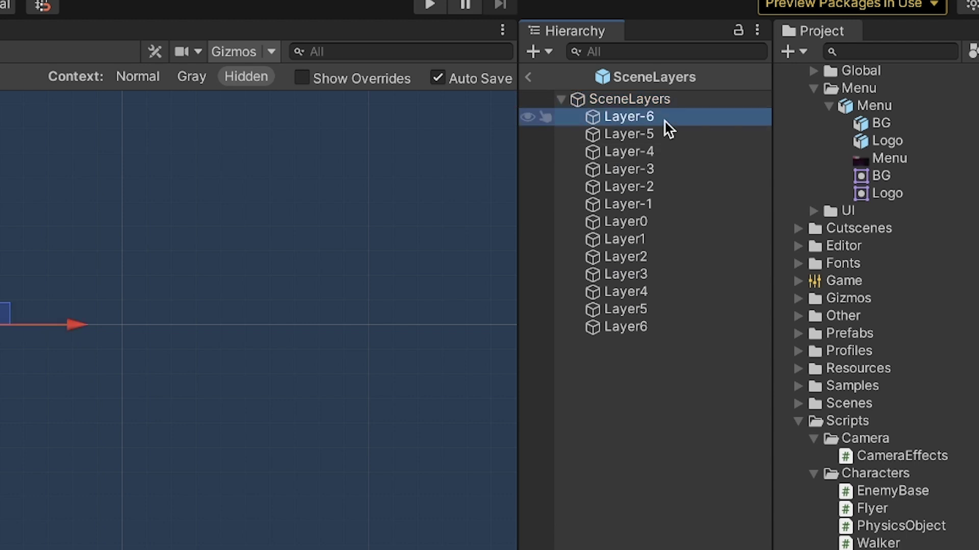
key(Down)
key(Down)
key(Down)
key(Down)
key(Down)
key(Down)
key(Up)
key(Up)
key(Up)
key(Up)
key(Up)
key(Up)
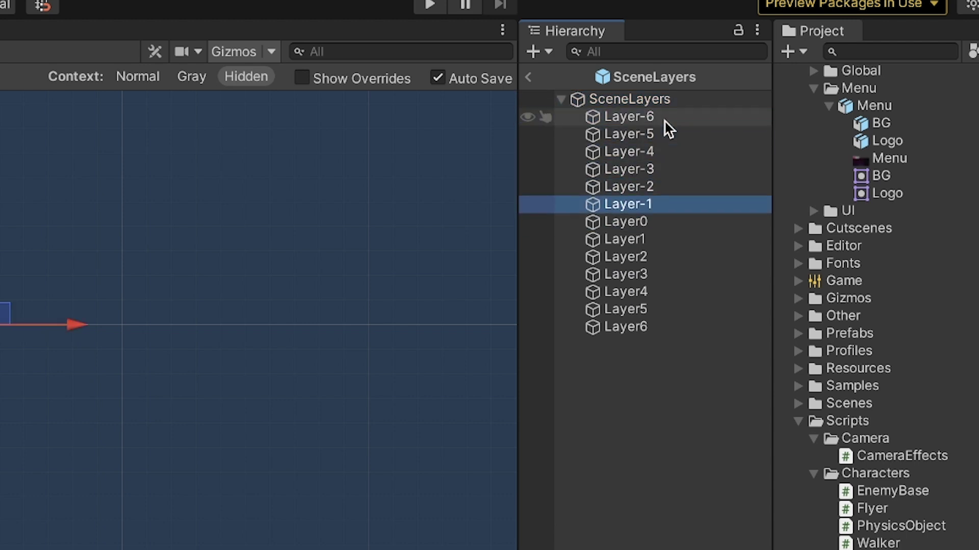
key(Down)
key(Down)
key(Down)
key(Down)
key(Down)
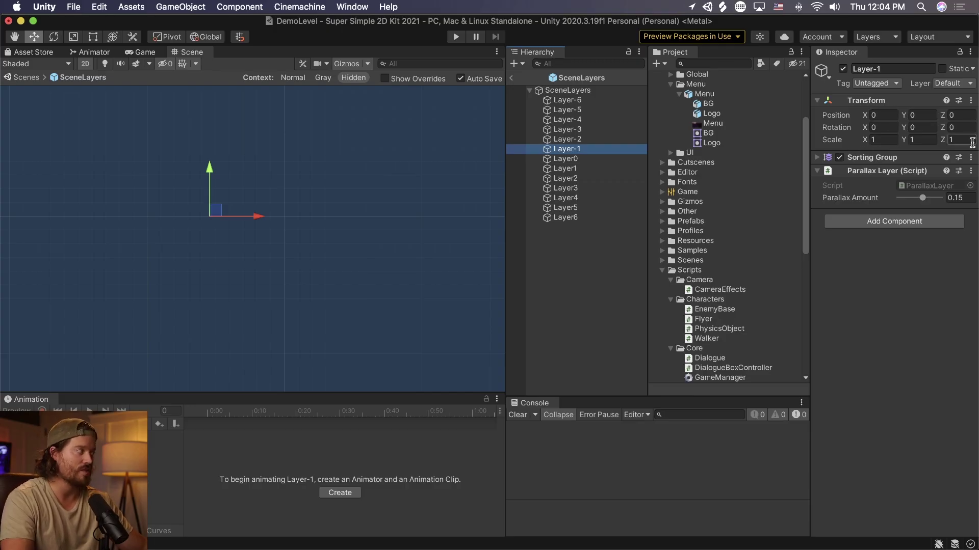
- Examine the Parallax Layer component on the layers around Layer0 and back up to Layer-6
key(Down)
key(Down)
key(Down)
key(Down)
key(Down)
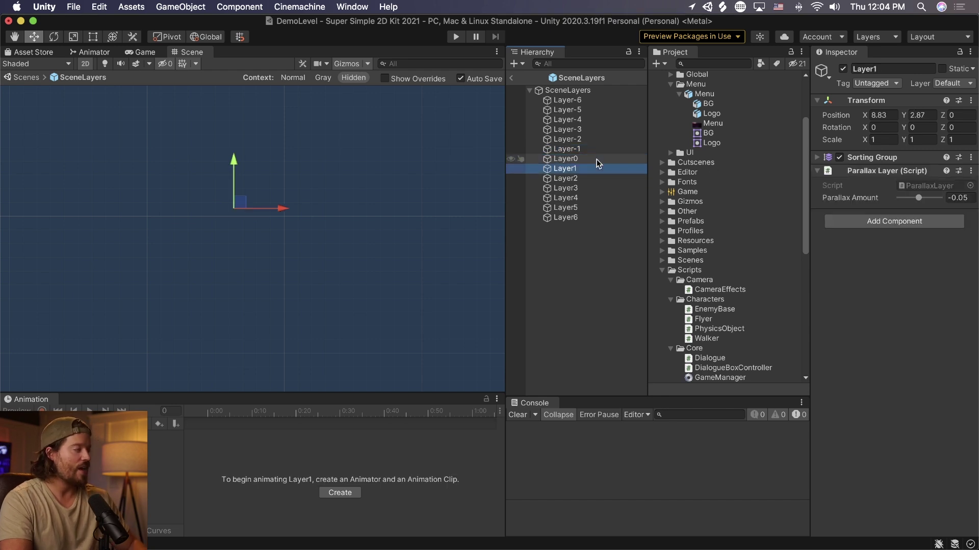
key(Down)
key(Down)
key(Up)
key(Up)
key(Up)
key(Up)
key(Up)
key(Up)
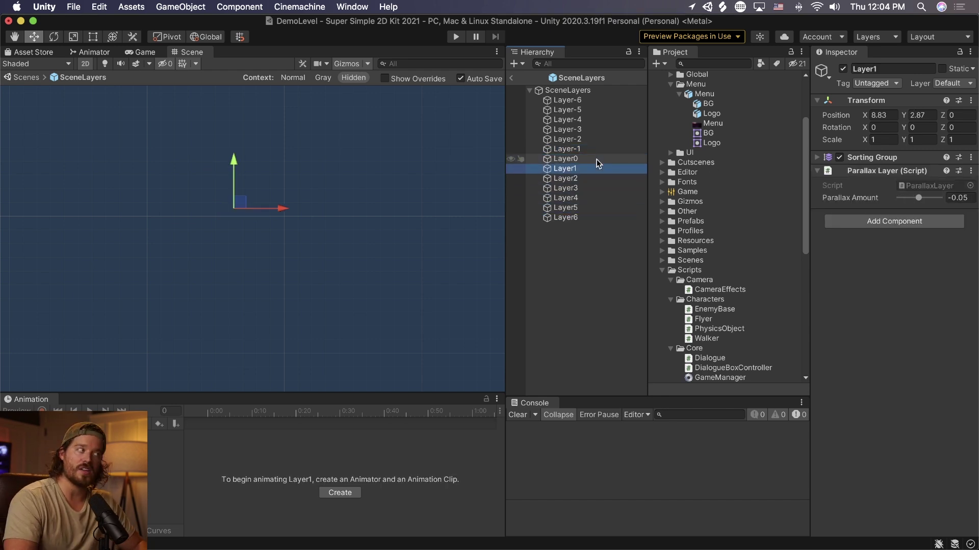
key(Up)
key(Up)
key(Up)
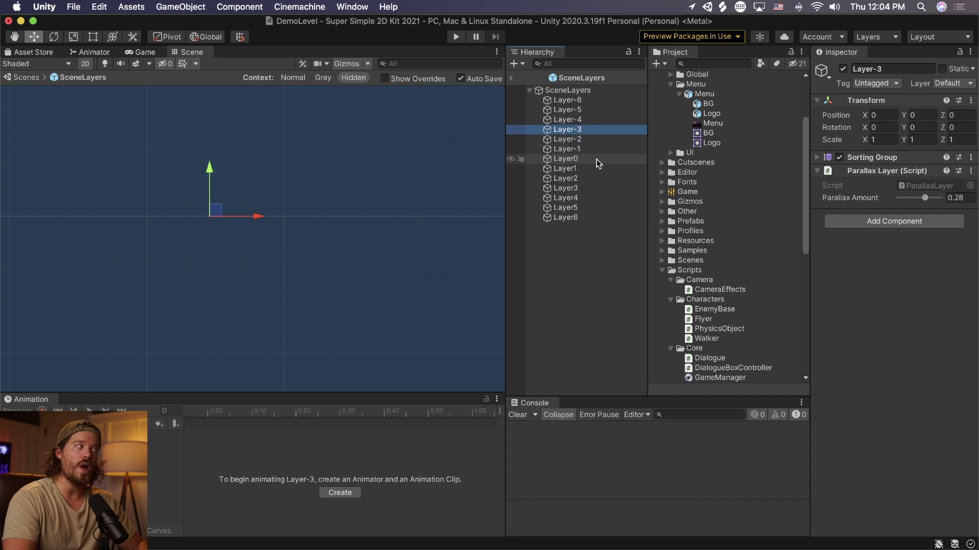
key(Up)
key(Up)
key(Up)
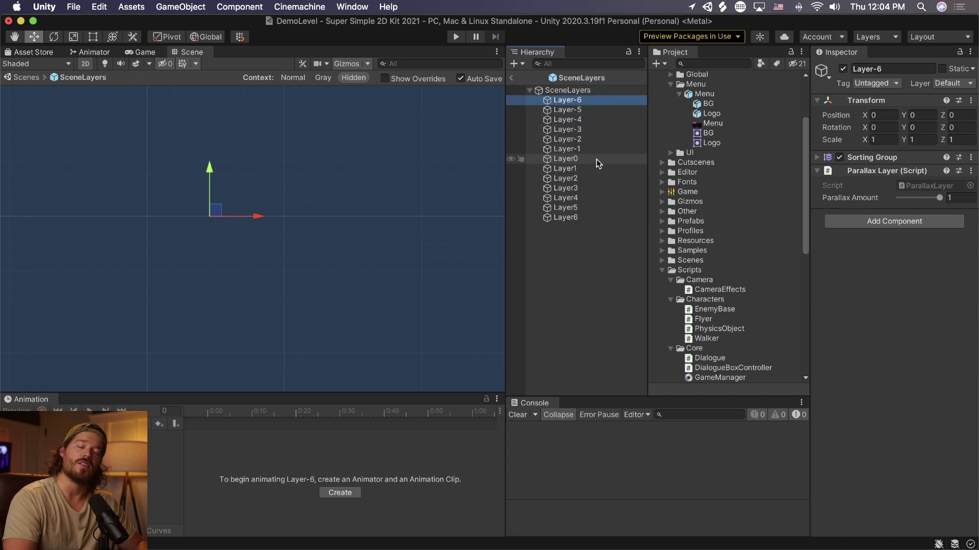
key(Down)
key(Down)
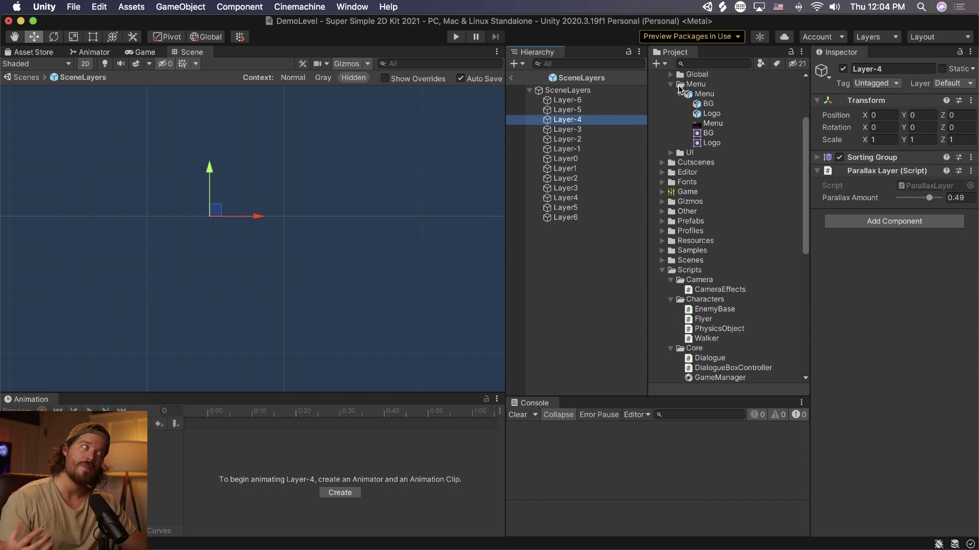
- Compare the Parallax Amount of every layer in order from Layer-6 to Layer6
click(570, 100)
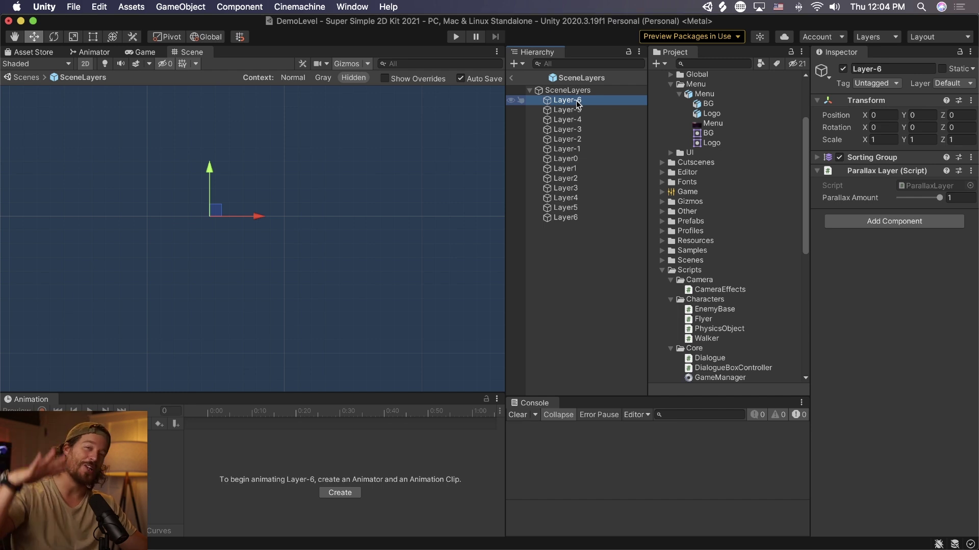
click(578, 102)
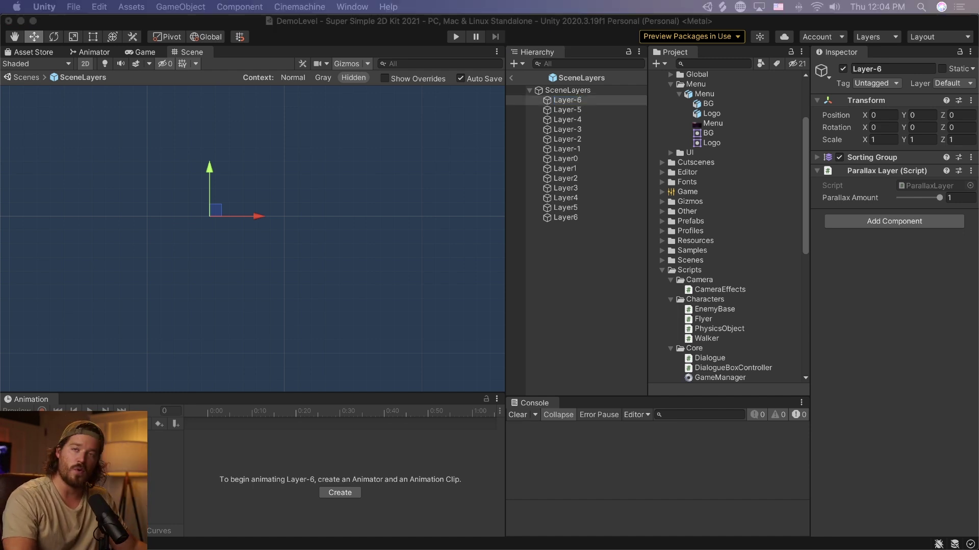
click(591, 102)
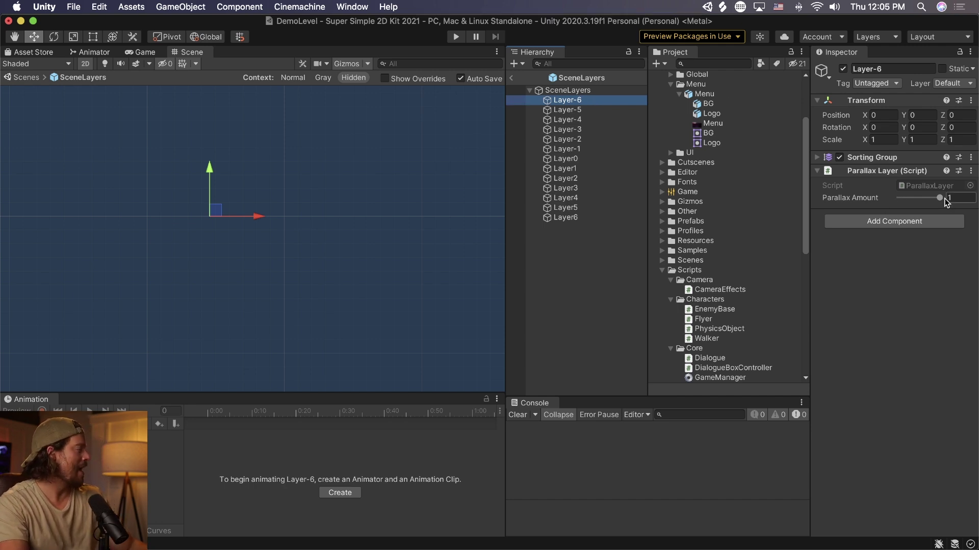
key(Down)
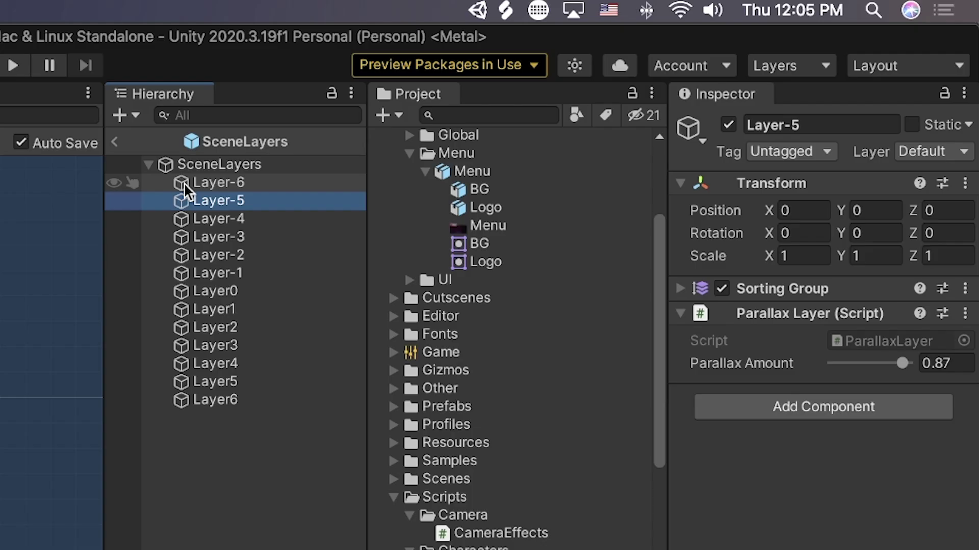
key(Down)
key(Down)
key(Down)
key(Down)
key(Down)
key(Down)
key(Down)
key(Down)
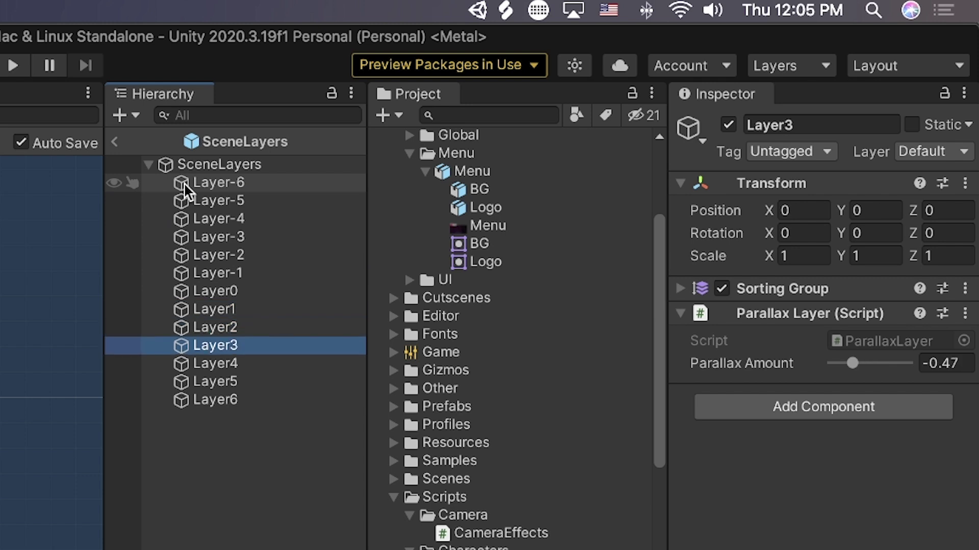
key(Down)
key(Down)
key(Down)
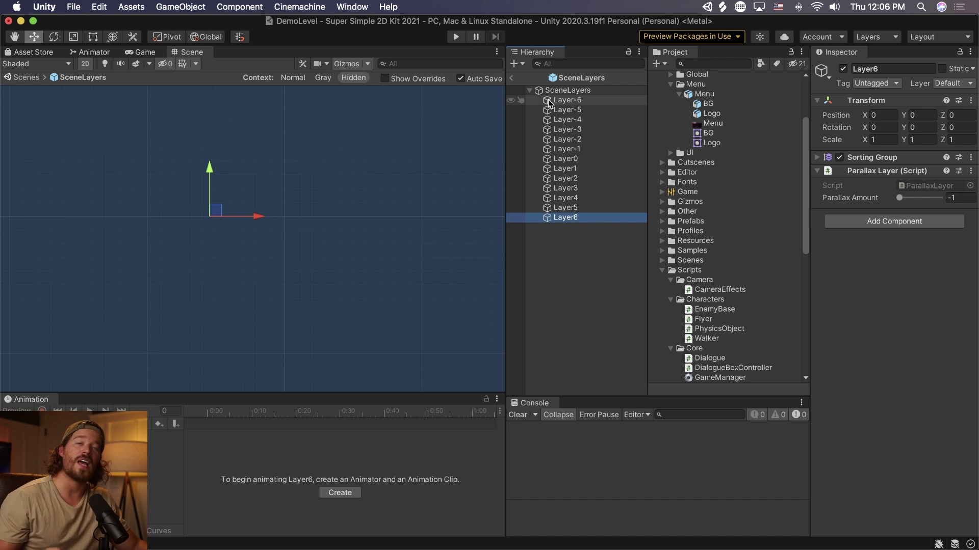
- Run through the layers again from Layer-6 to Layer4 and back to compare their parallax settings
click(549, 102)
key(Down)
key(Down)
key(Down)
key(Down)
key(Down)
key(Down)
key(Down)
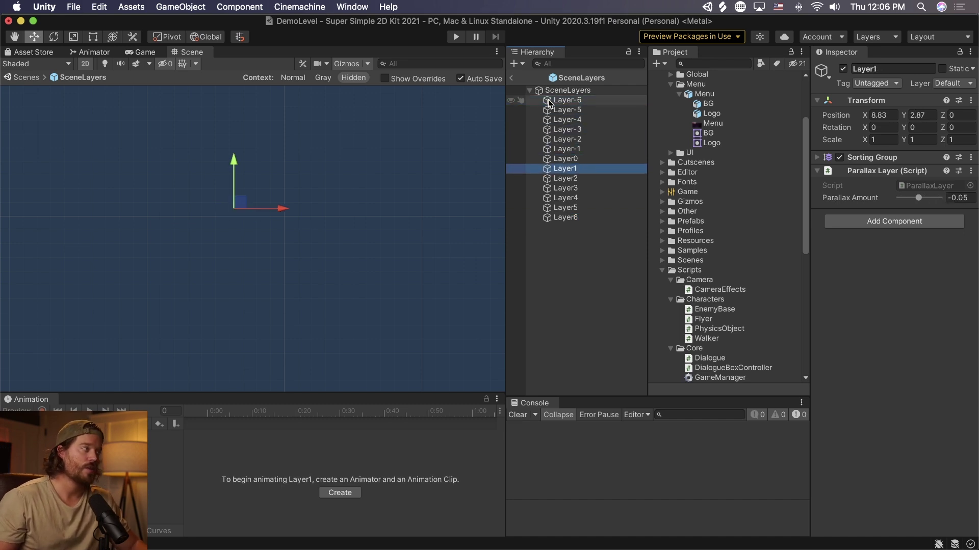
key(Down)
key(Down)
key(Down)
key(Down)
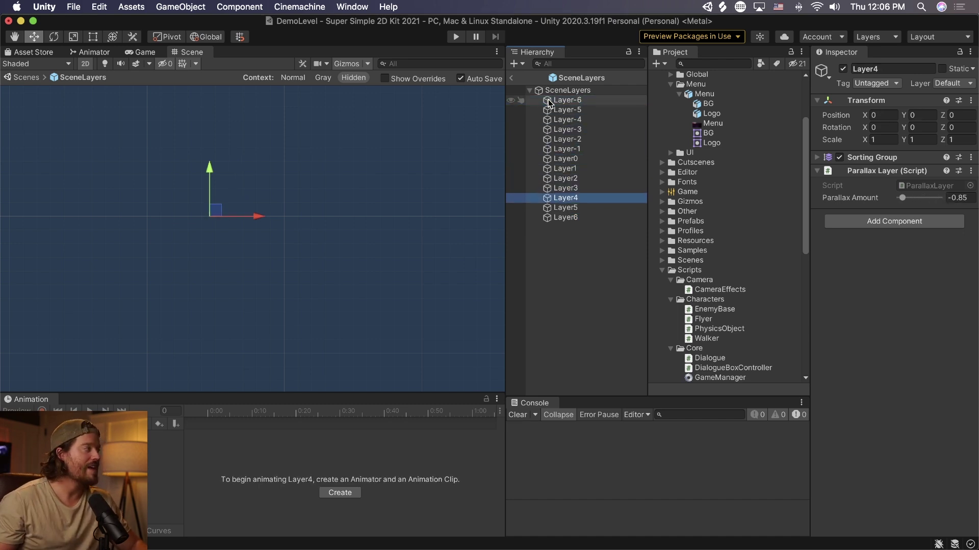
key(Up)
key(Up)
key(Up)
key(Up)
key(Up)
key(Up)
key(Up)
key(Up)
key(Up)
key(Up)
key(Up)
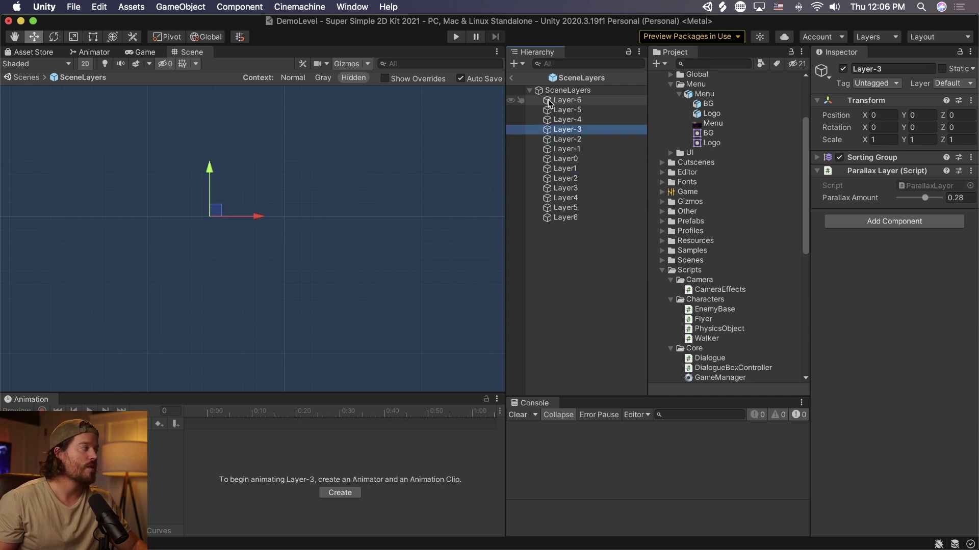
- Expand the Sorting Group component, check the Sorting Layer assigned to layers from Layer-6 to Layer5, and return to the DemoLevel scene
click(884, 159)
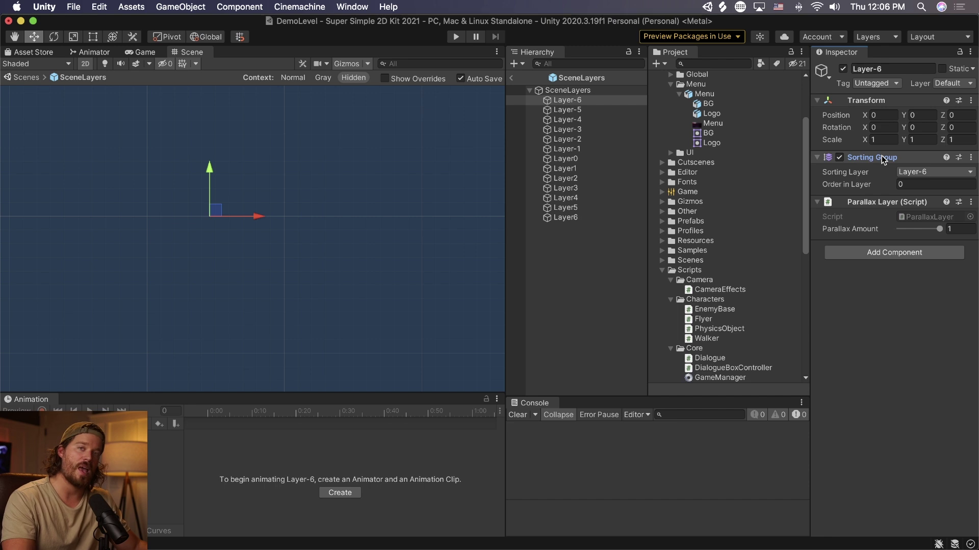
click(908, 184)
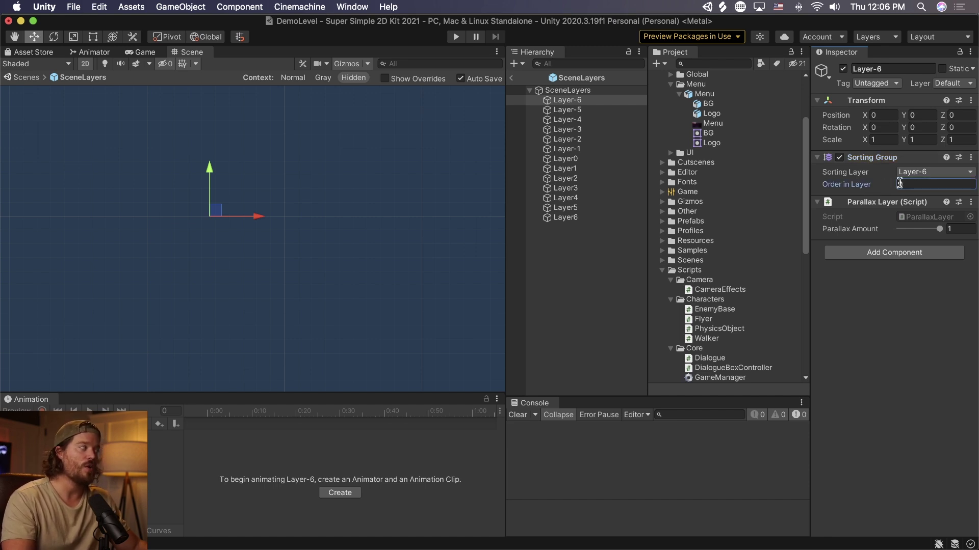
click(558, 110)
key(Down)
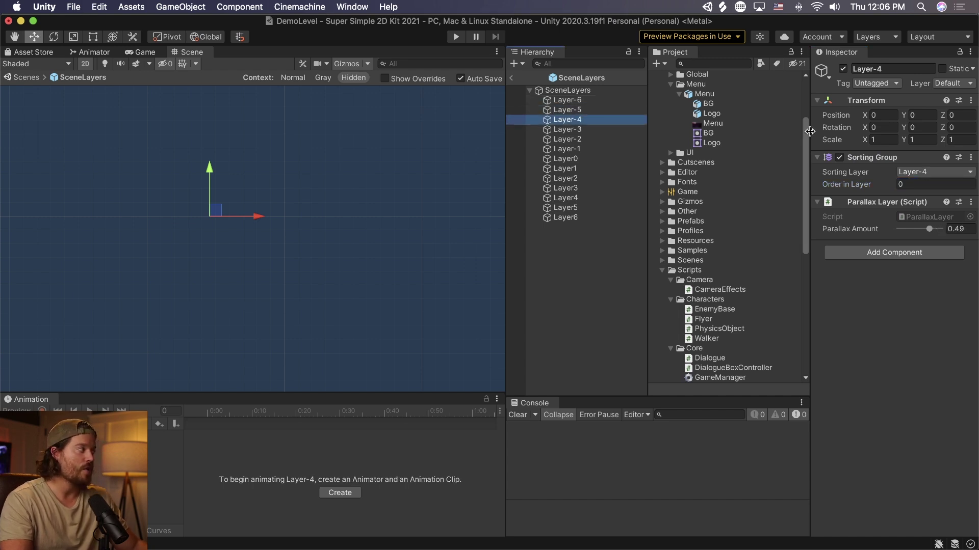
key(Down)
key(Down)
key(Down)
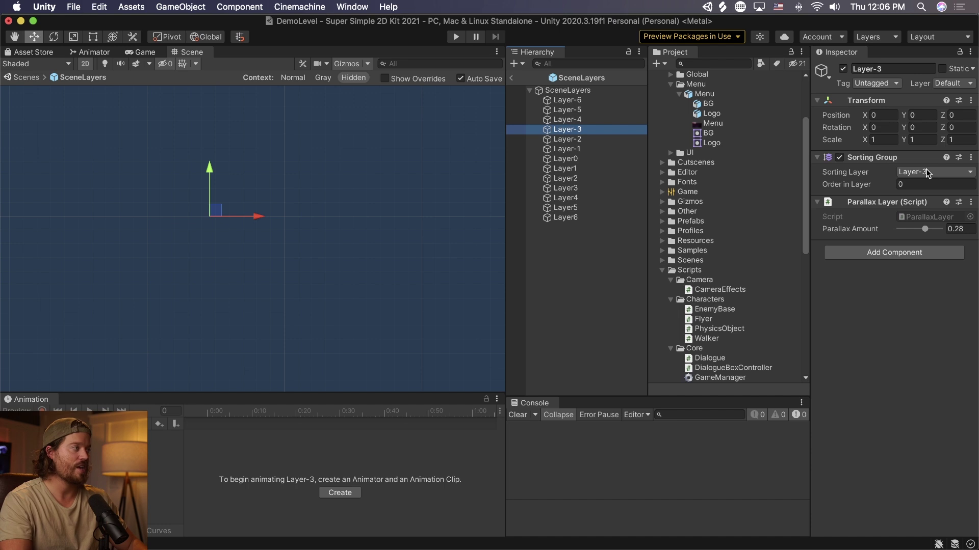
key(Down)
key(Down)
key(Down)
key(Down)
key(Down)
key(Down)
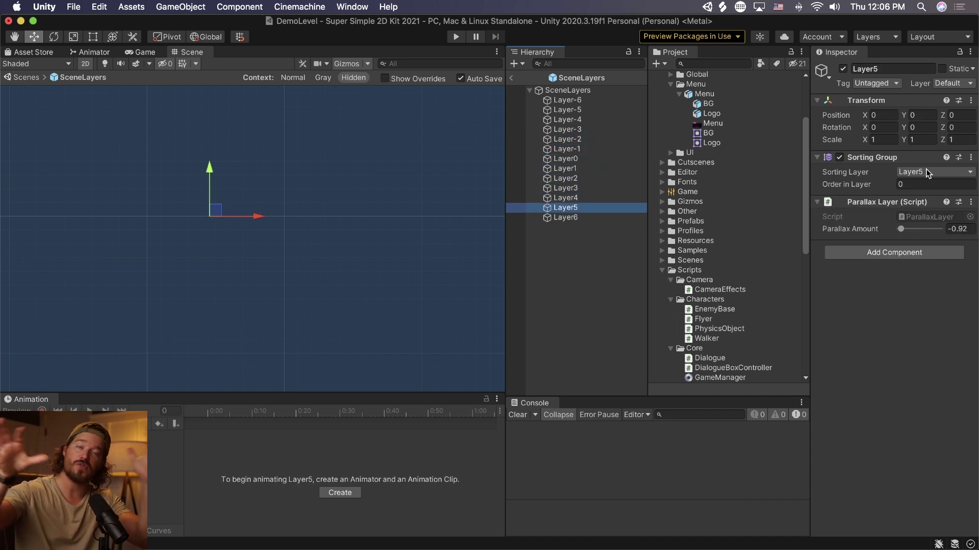
click(511, 77)
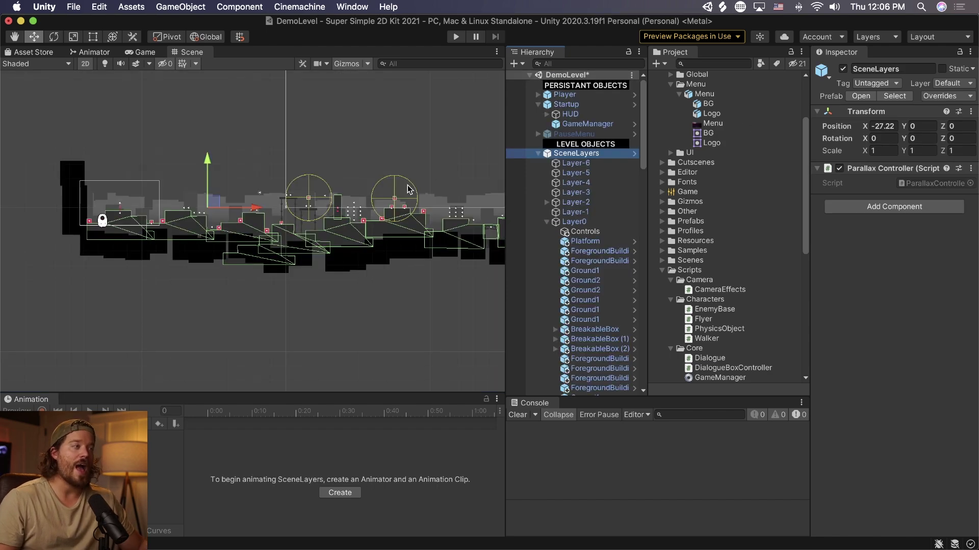
- Examine the level's overlapping layers in the scene, select Layer0 to view its Sorting Group, and frame it
scroll(242, 250, up, 10)
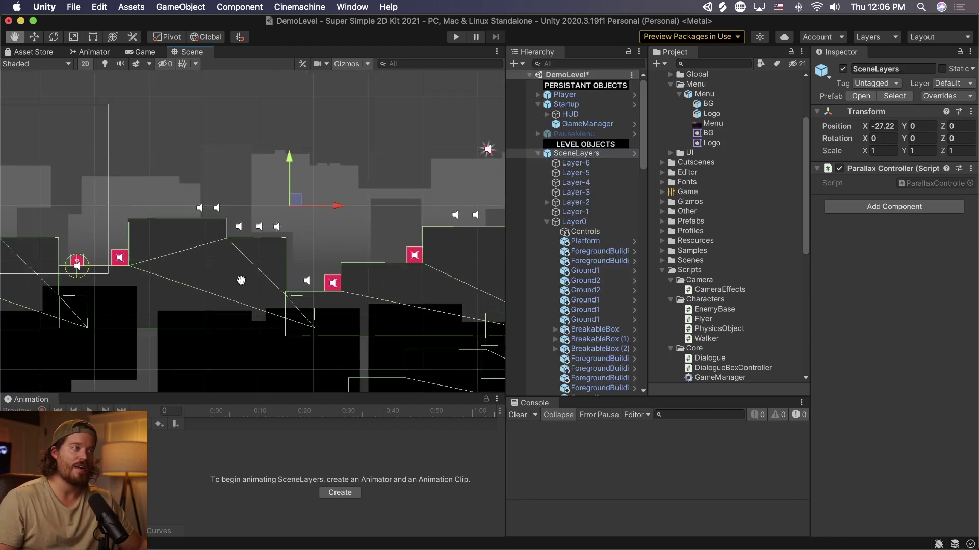
click(246, 203)
click(247, 202)
click(248, 200)
click(248, 199)
click(249, 199)
click(249, 198)
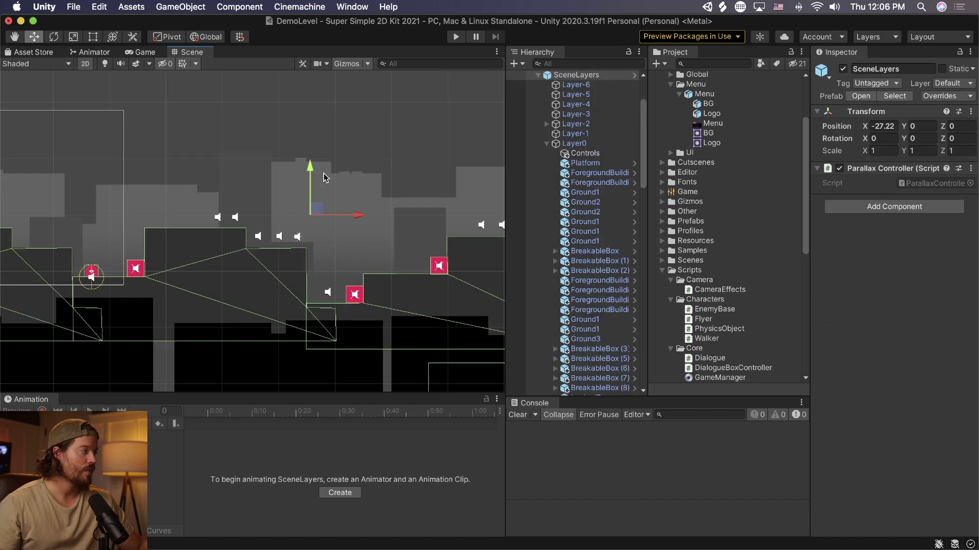
click(587, 144)
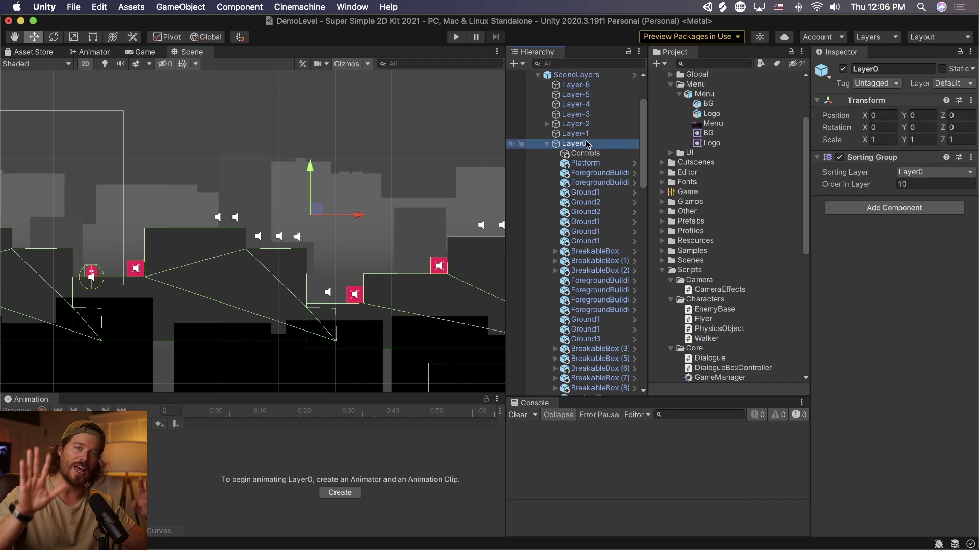
key(f)
- Inspect a Ground2 platform, a breakable box and the Walker enemy that sit on Layer0
click(292, 246)
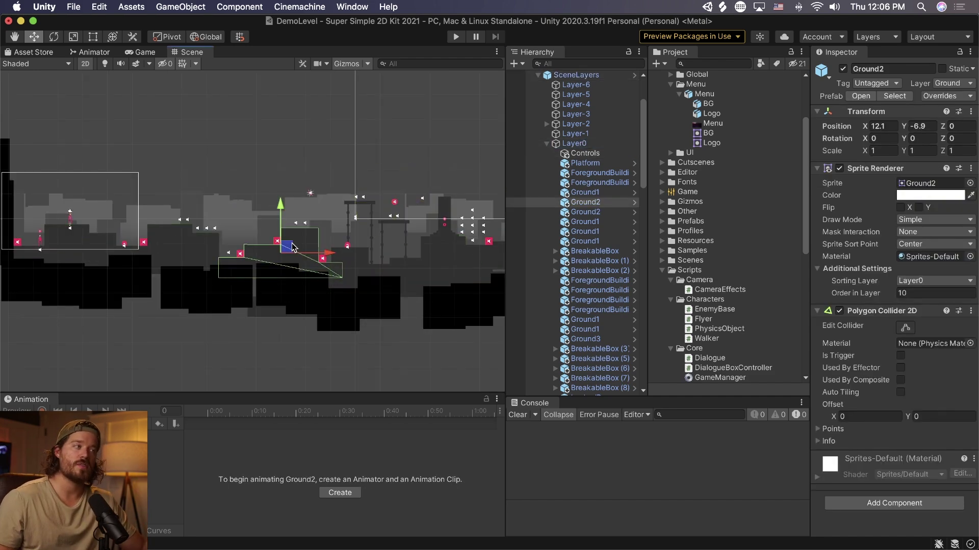
mouse_move(281, 224)
mouse_down()
mouse_move(299, 120)
mouse_move(275, 215)
mouse_up()
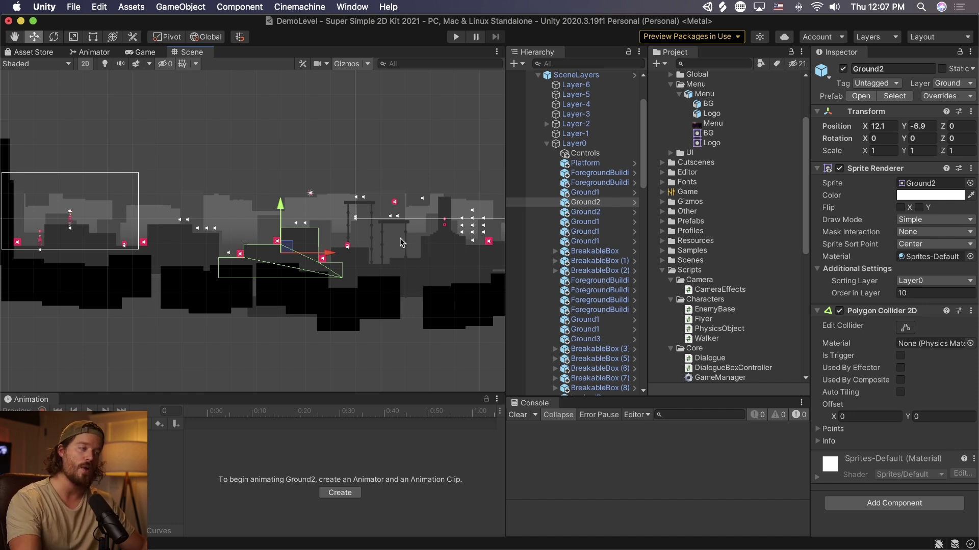
scroll(322, 237, up, 5)
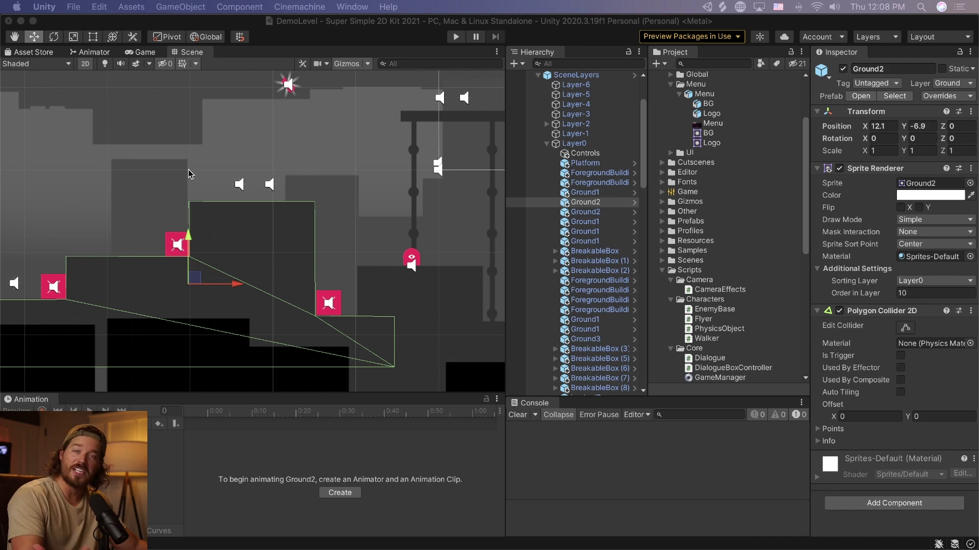
click(176, 244)
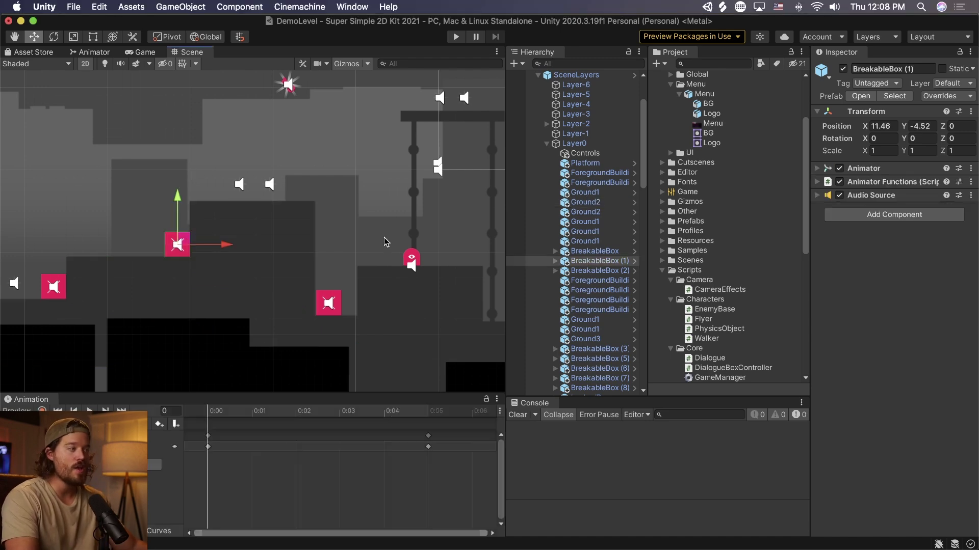
click(411, 259)
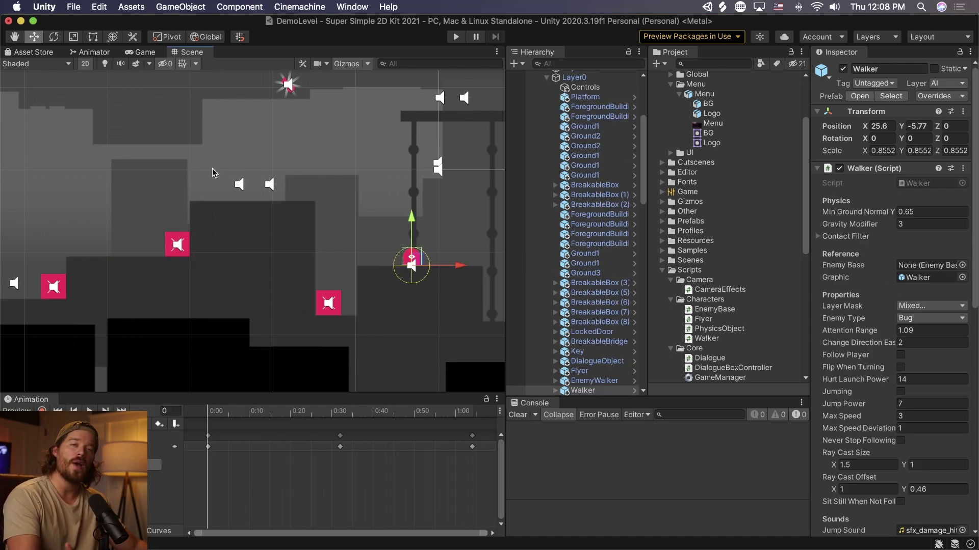
- Inspect a black foreground building beneath the level and the sorting and parallax settings of its parent Layer-2
scroll(214, 171, down, 5)
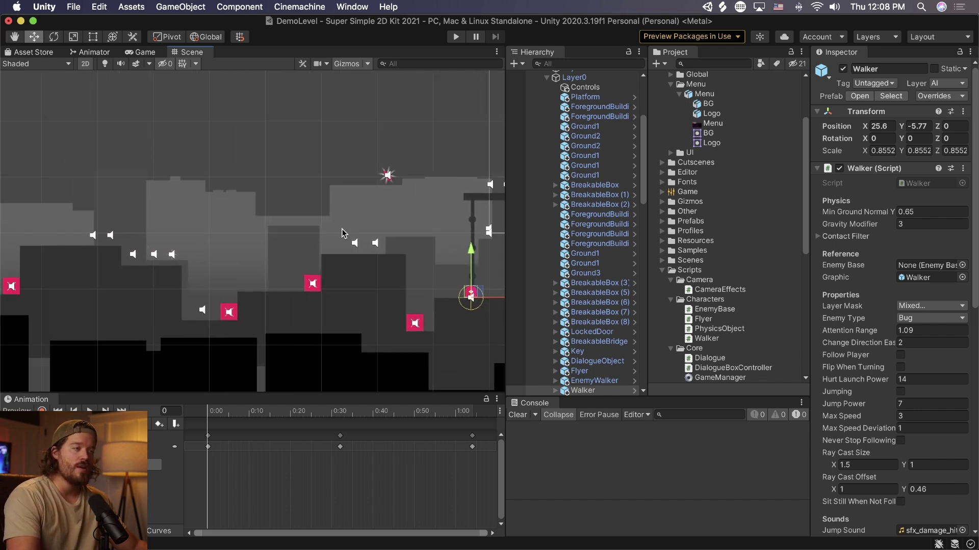
scroll(341, 227, up, 1)
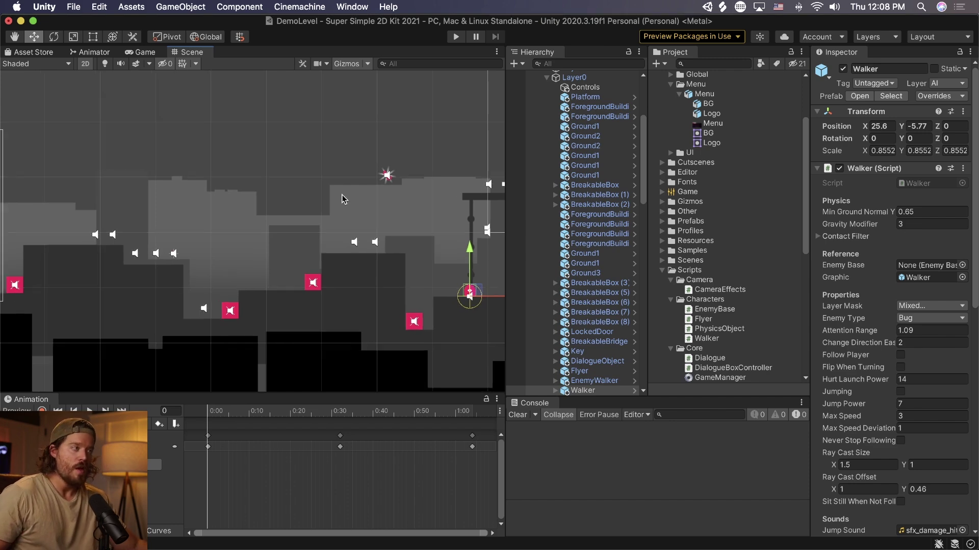
scroll(350, 202, down, 6)
middle_drag(405, 253, 215, 219)
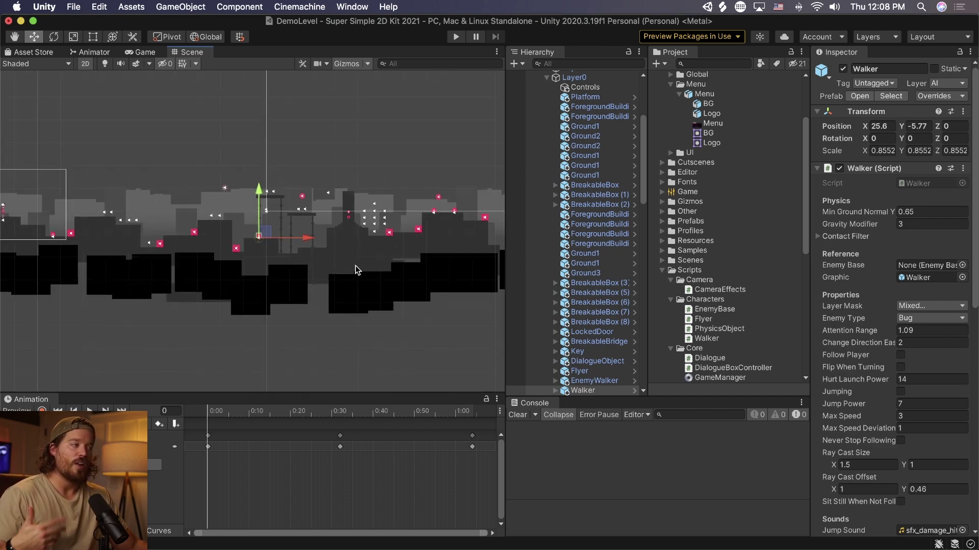
click(342, 310)
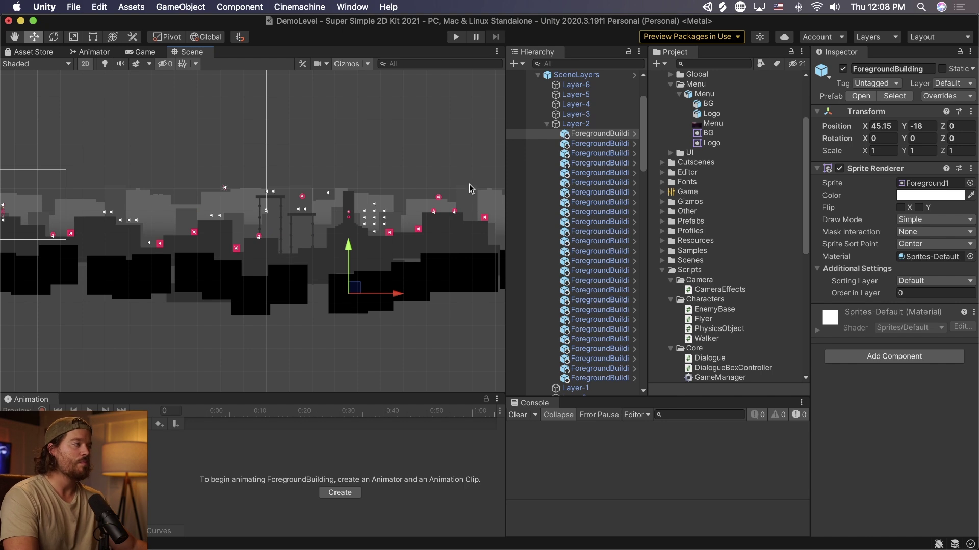
click(586, 124)
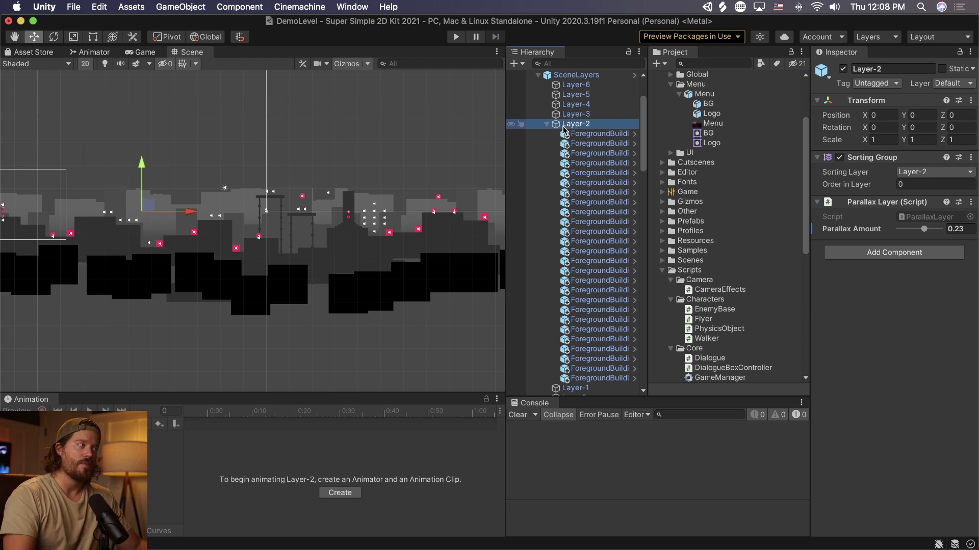
- Collapse Layer-2, Layer0, Layer3 and Layer5 in the SceneLayers hierarchy
click(546, 124)
click(546, 136)
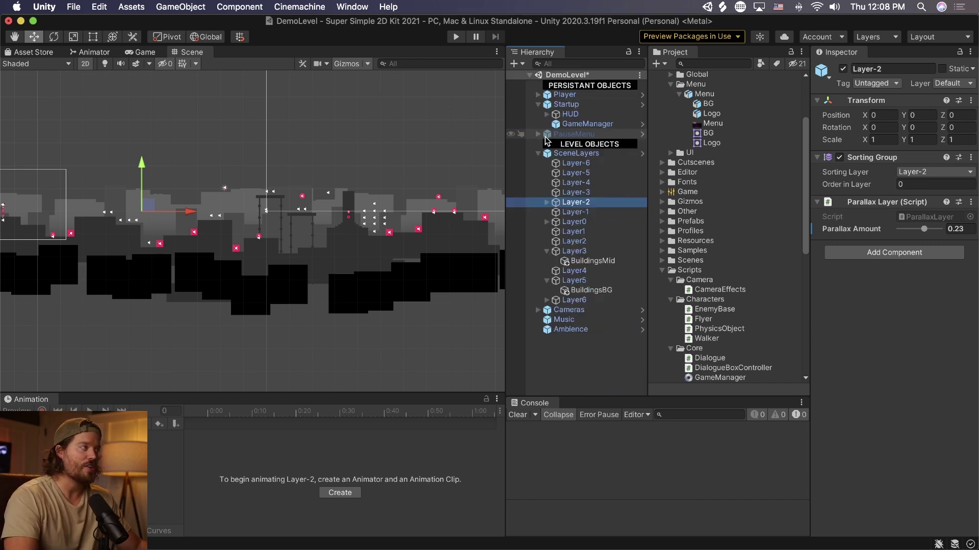
click(546, 251)
click(547, 271)
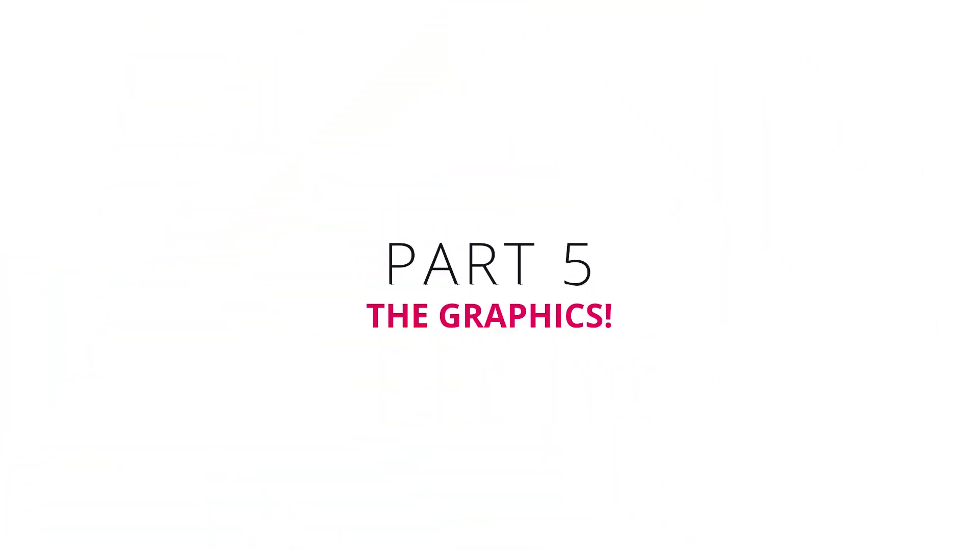
- Expand Layer5, frame its BuildingsBG sprite, and move it straight up above the level to about Y 26.6
click(547, 271)
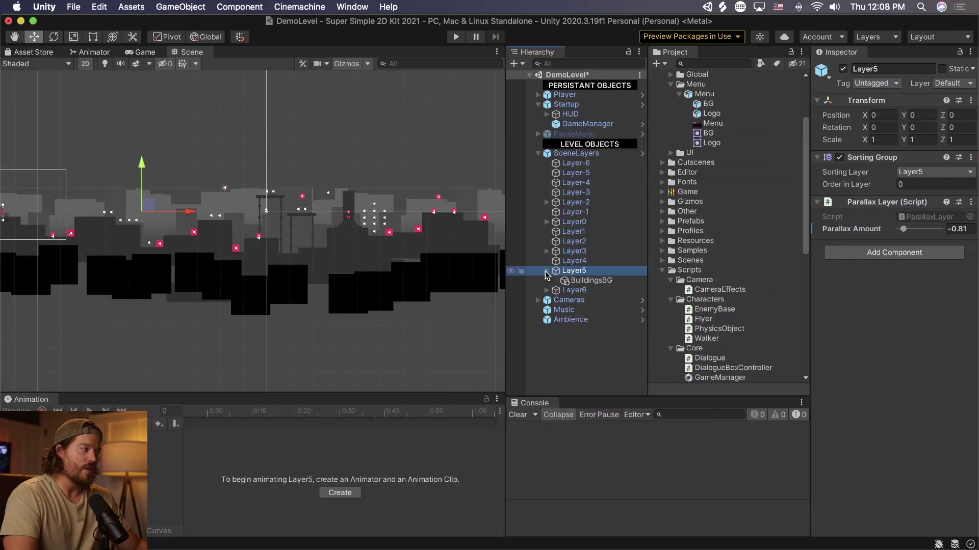
double_click(590, 281)
drag(256, 188, 256, 142)
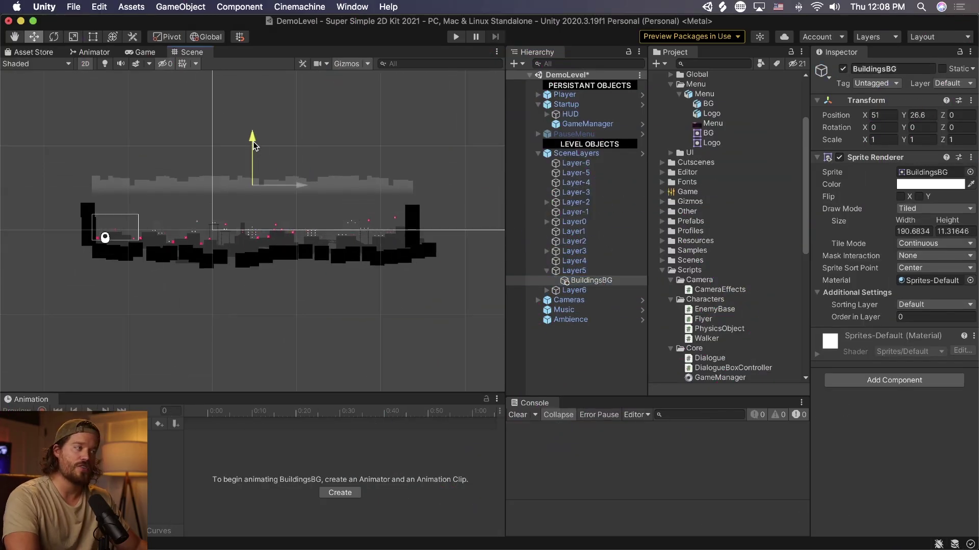
- Switch to the Rect tool for BuildingsBG and open its Sprite Renderer's Draw Mode options
click(93, 37)
scroll(372, 170, up, 5)
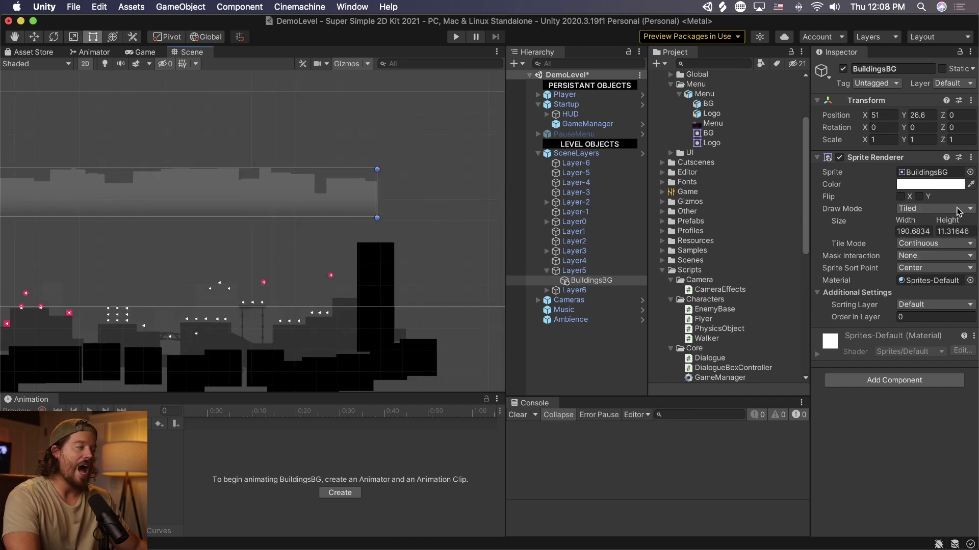
click(929, 210)
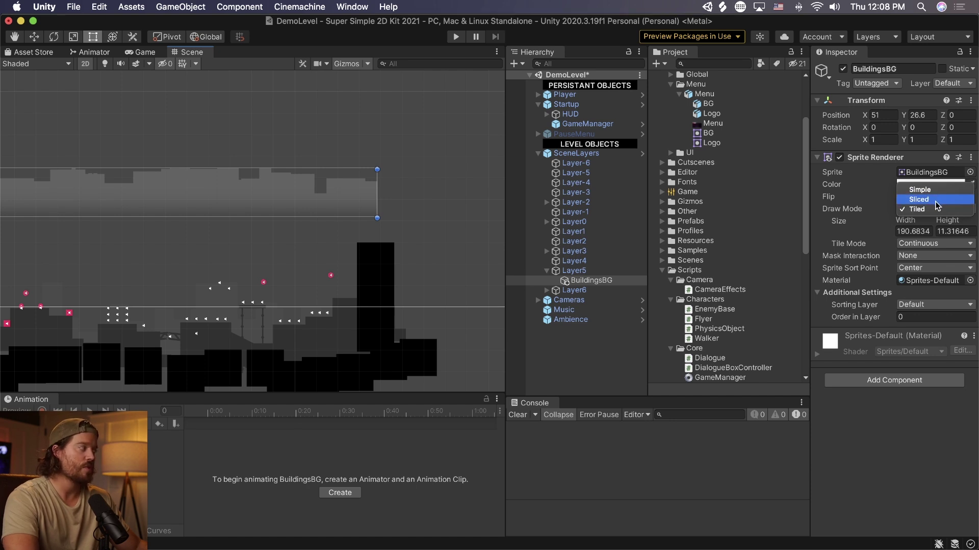
- Set the BuildingsBG sprite's draw mode to Tiled and move it down behind the level, to about Y -0.6
click(932, 210)
scroll(278, 240, down, 6)
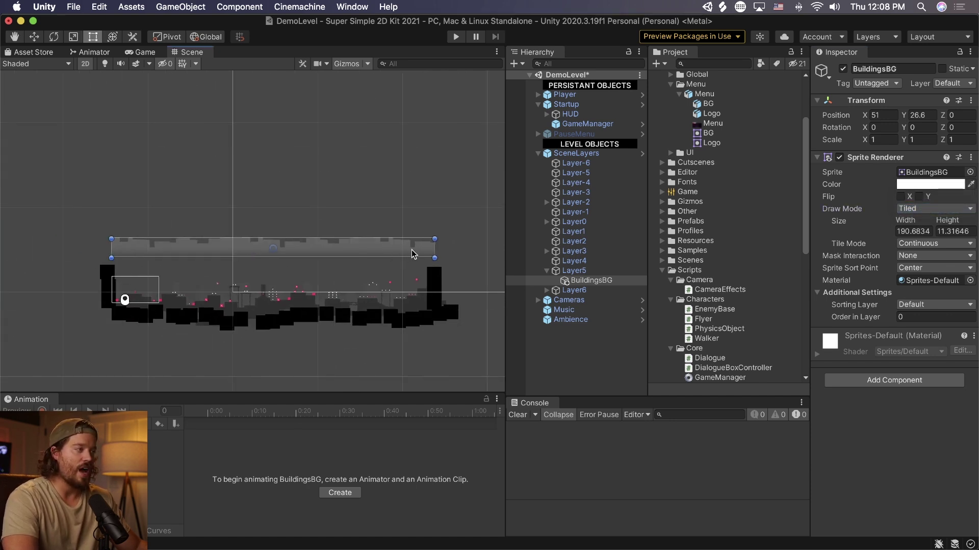
mouse_move(422, 250)
mouse_down()
mouse_move(137, 252)
mouse_move(438, 253)
mouse_up()
- Play the level, running and jumping the player forward to check how the background buildings move
click(456, 36)
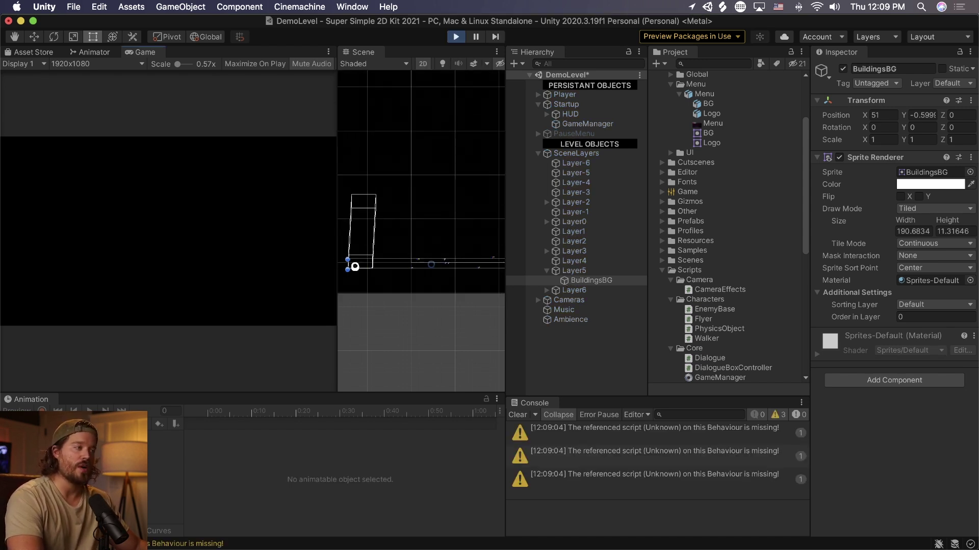
key(Right)
key(space)
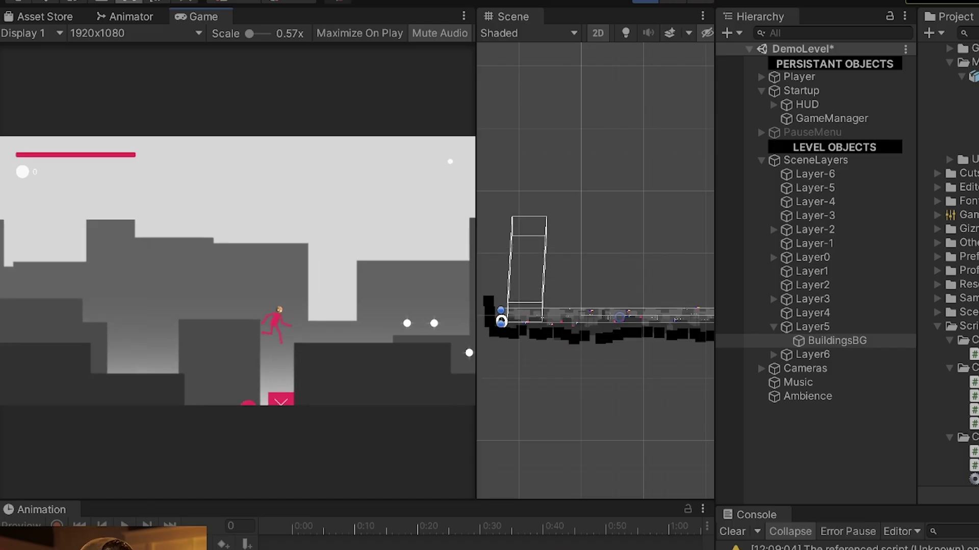
key(Right)
key(space)
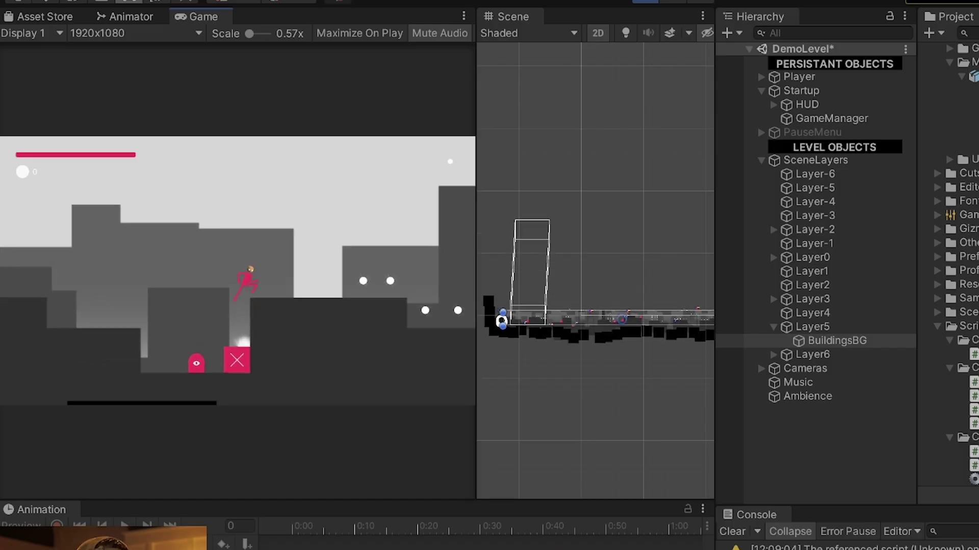
key(Right)
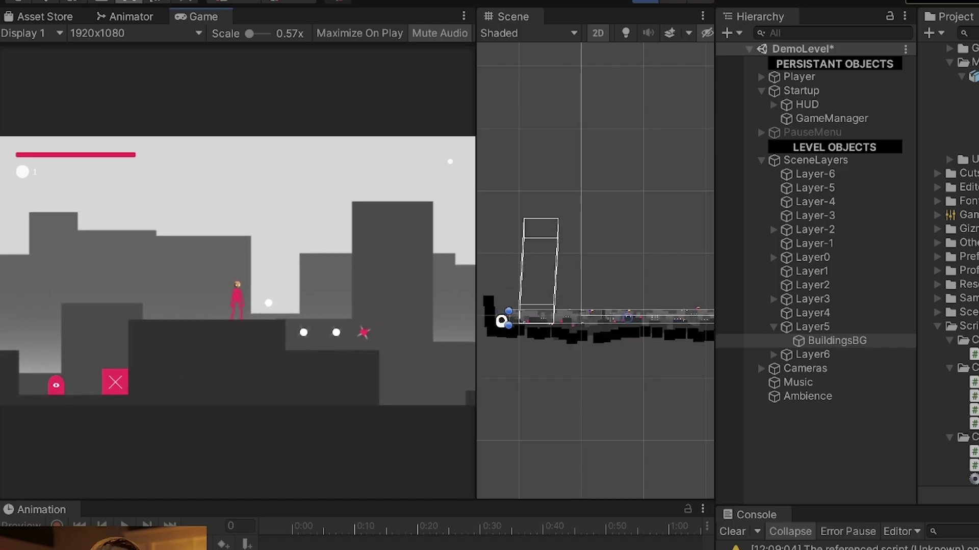
key(Right)
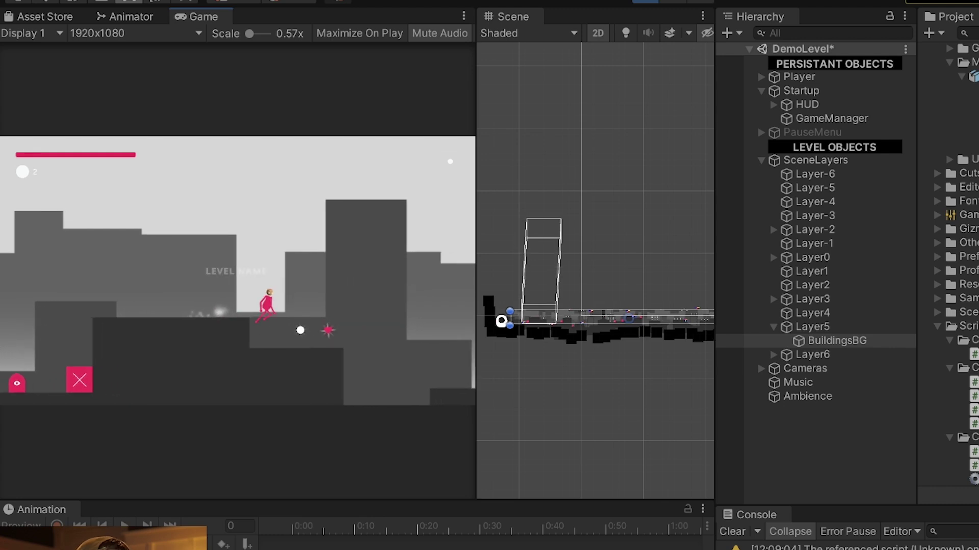
key(space)
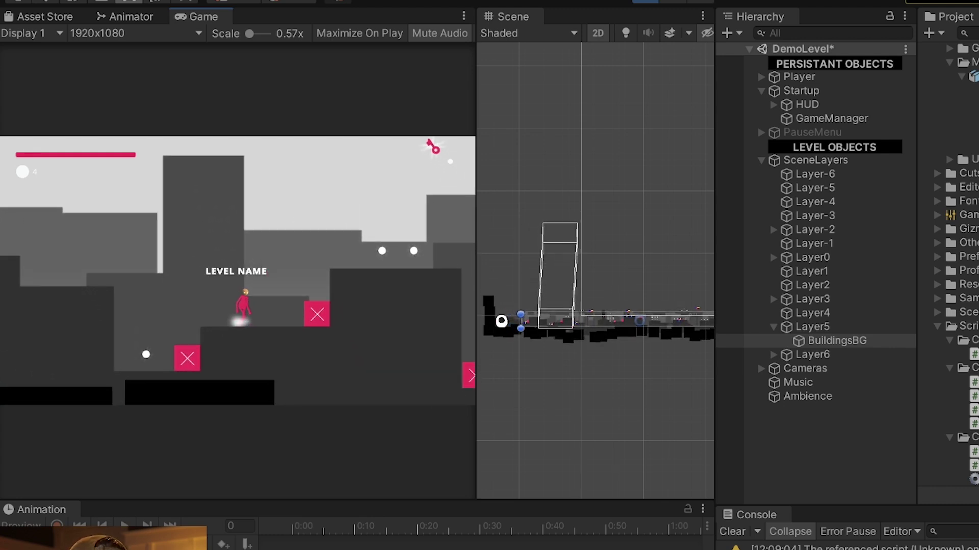
- Widen the Scene view and look closely at the level layers while the game is running
scroll(588, 365, up, 2)
scroll(589, 365, up, 2)
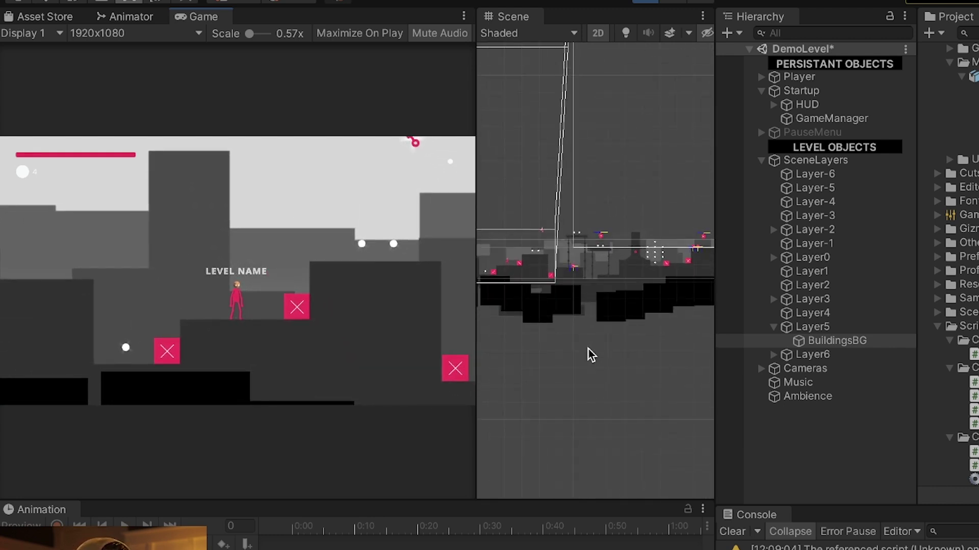
drag(512, 270, 225, 271)
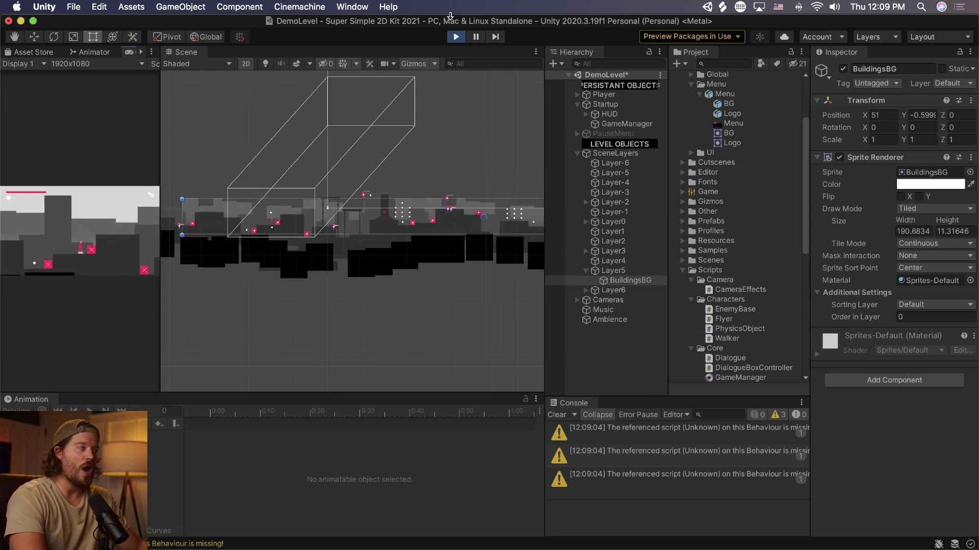
- Stop the game and dock the Scene view as a tab beside the Game view
click(456, 36)
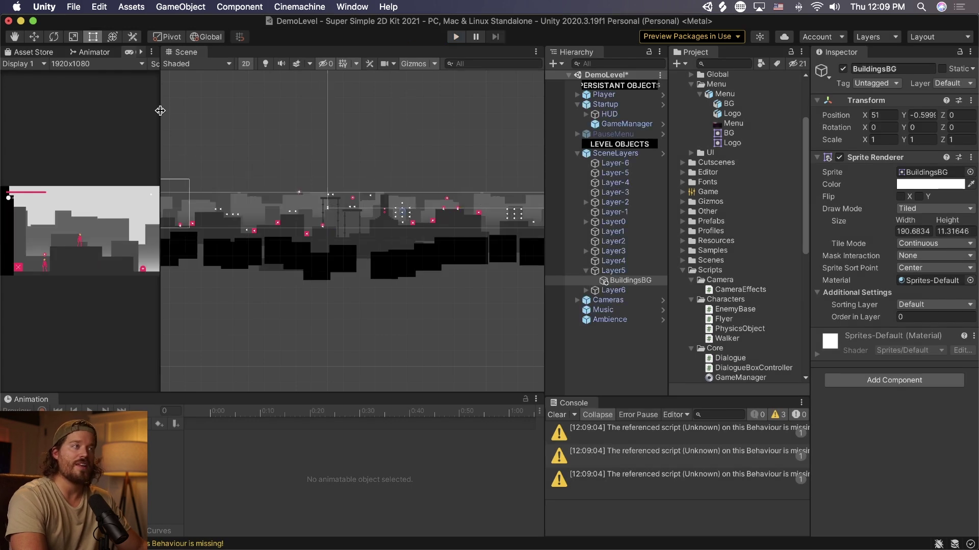
drag(161, 111, 334, 109)
drag(349, 53, 213, 54)
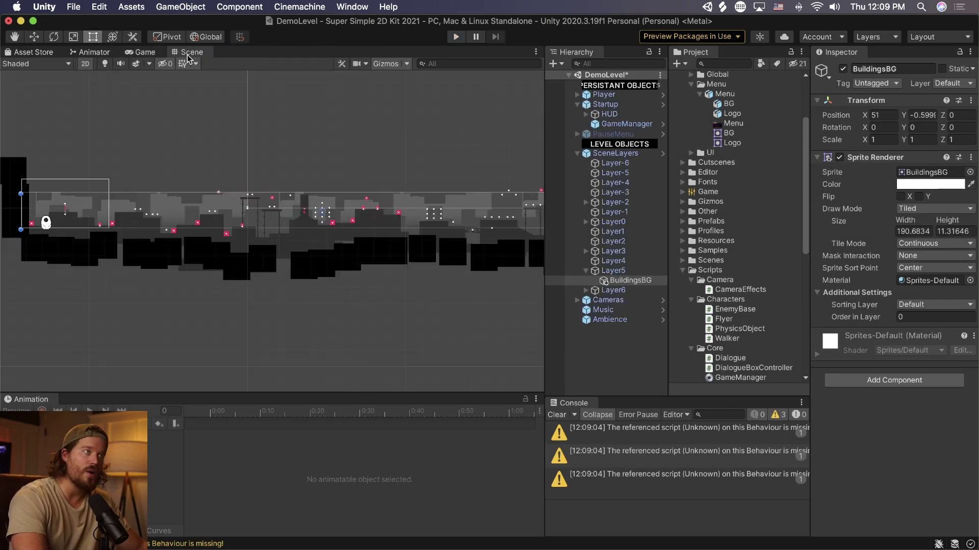
- Collapse the Startup objects and review the Main Camera's projection options, keeping Orthographic
click(583, 115)
click(585, 114)
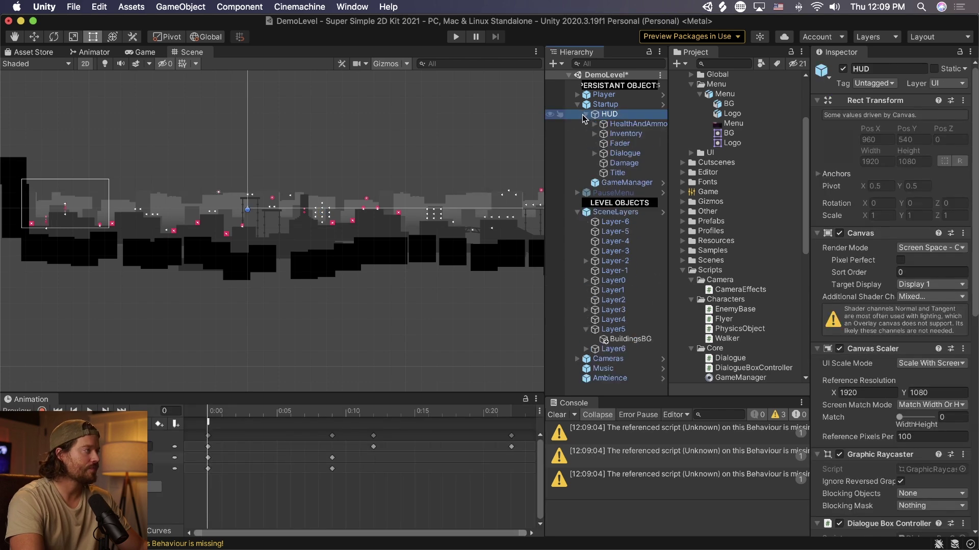
click(577, 104)
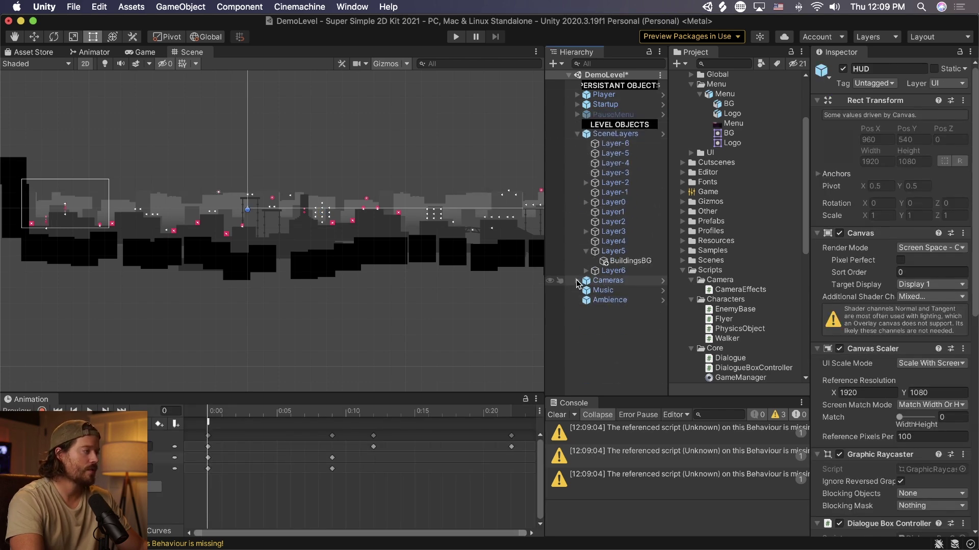
click(579, 281)
click(623, 290)
click(931, 214)
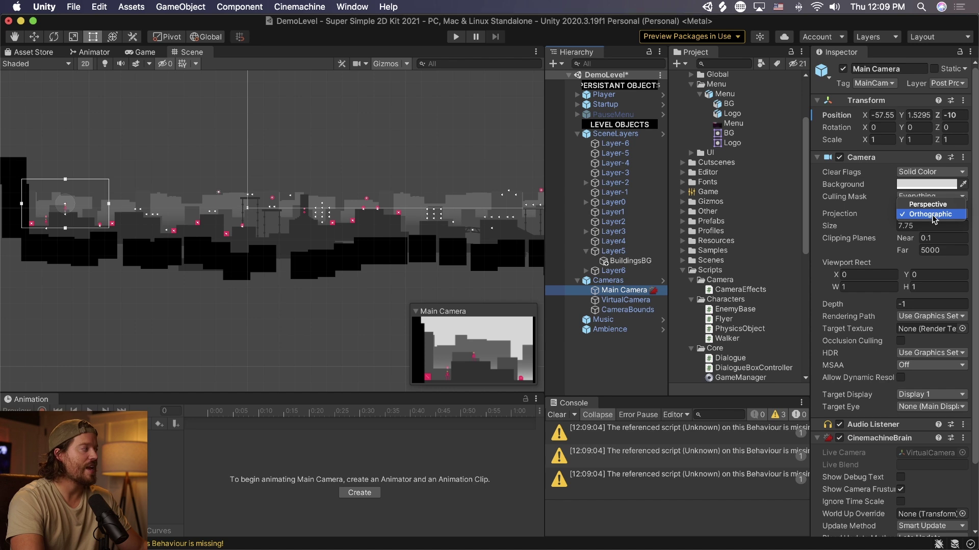
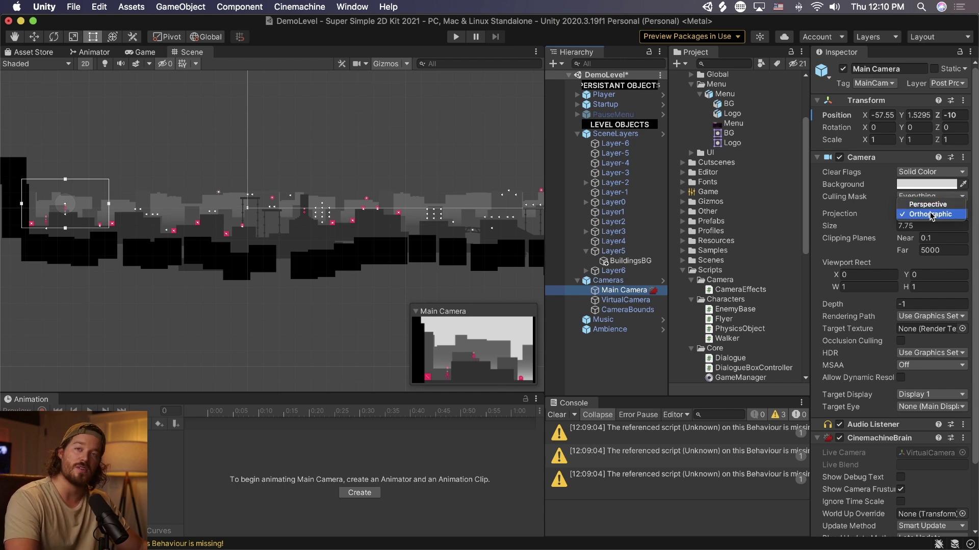
click(930, 216)
- Examine the Parallax Controller on SceneLayers and the sorting and parallax settings of Layer1
click(614, 133)
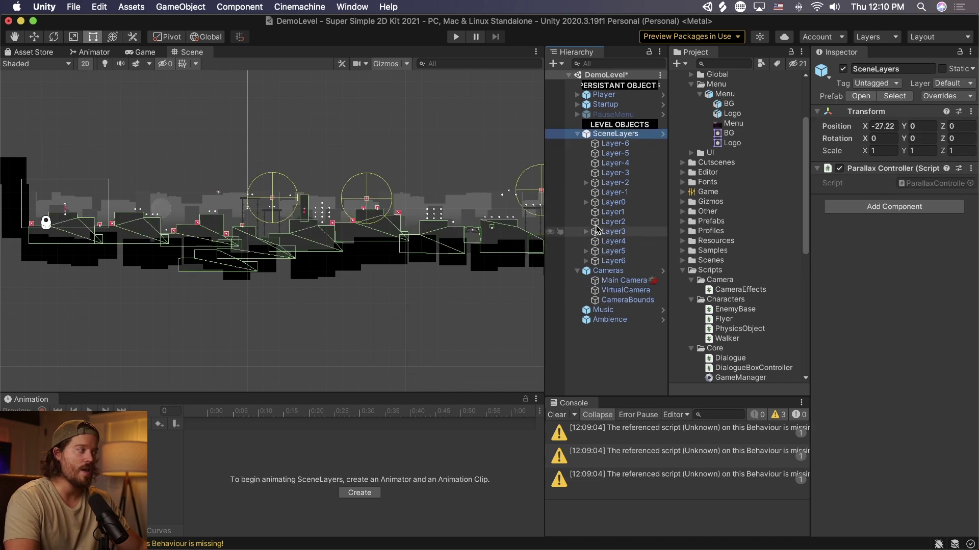
click(612, 212)
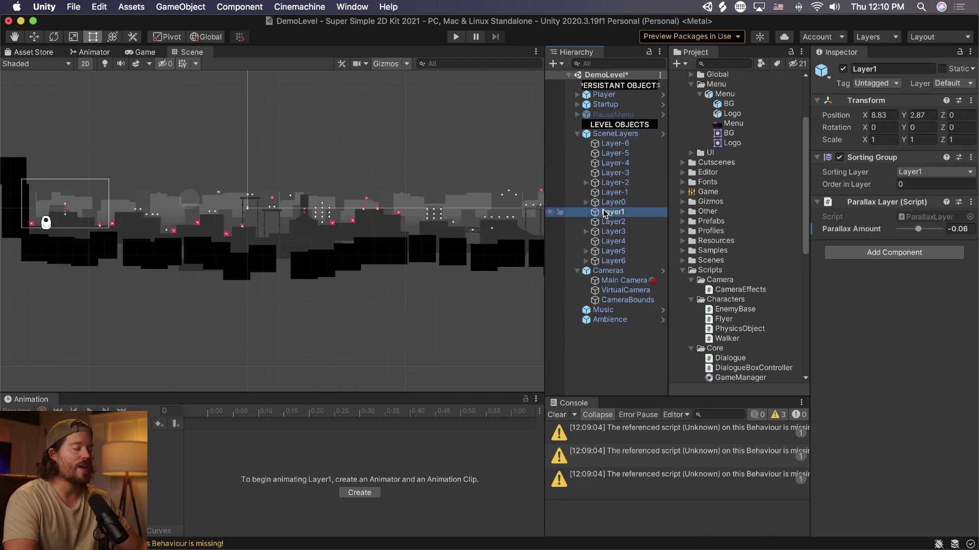
click(240, 242)
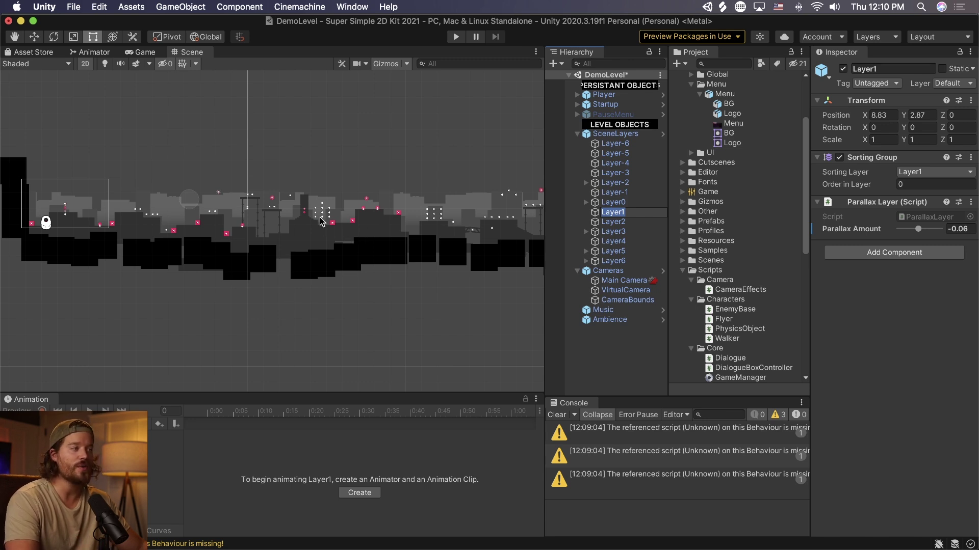
- Locate the prefab of a breakable box in the scene and add a new BreakableBox instance to Layer0
click(354, 222)
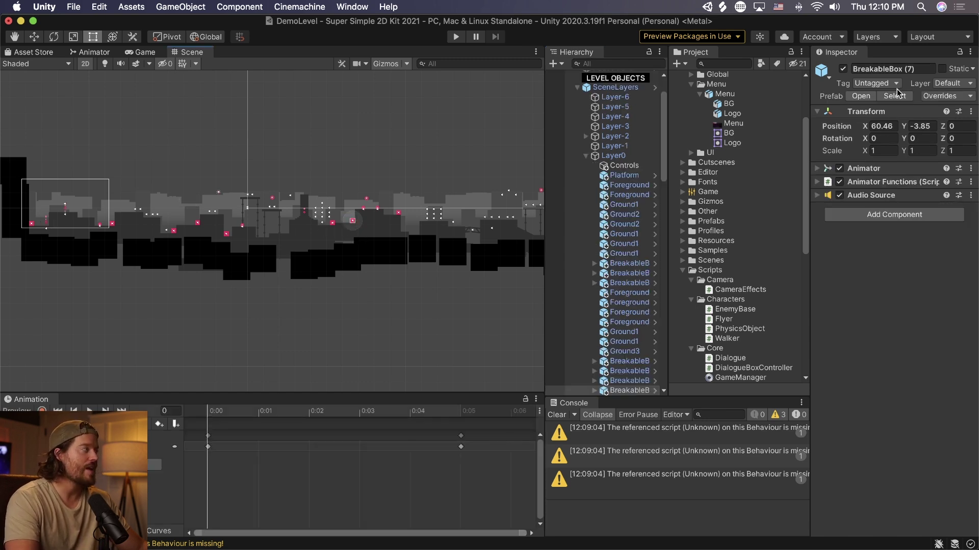
click(895, 96)
scroll(751, 198, down, 5)
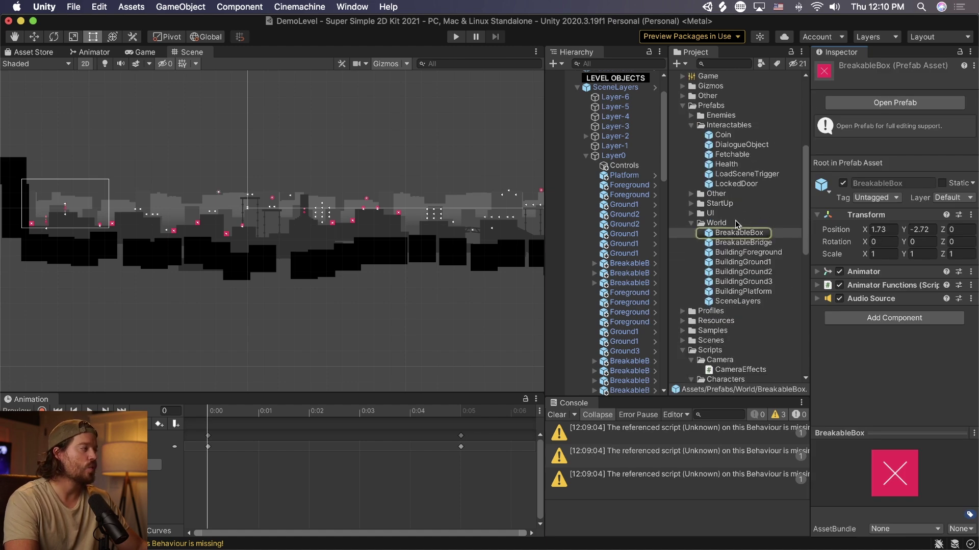
click(761, 234)
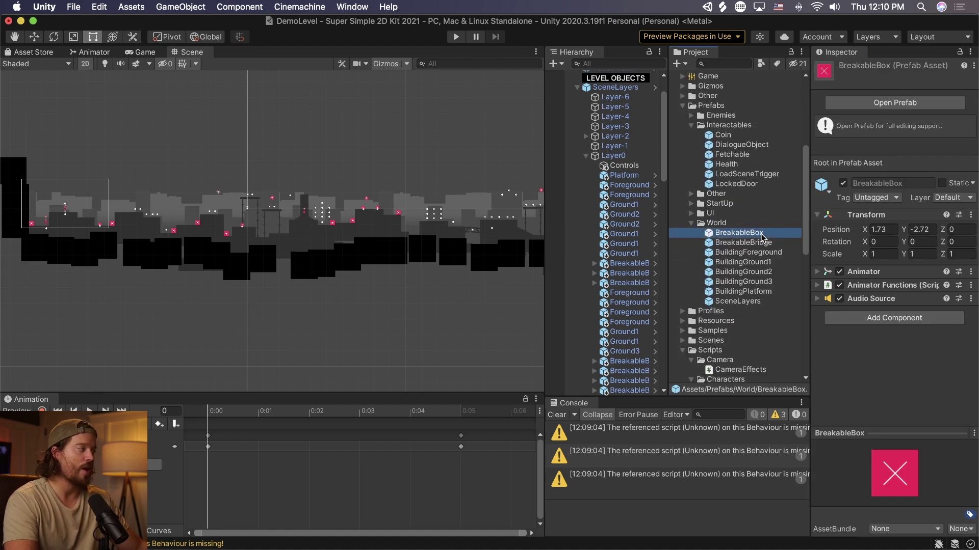
drag(761, 234, 615, 157)
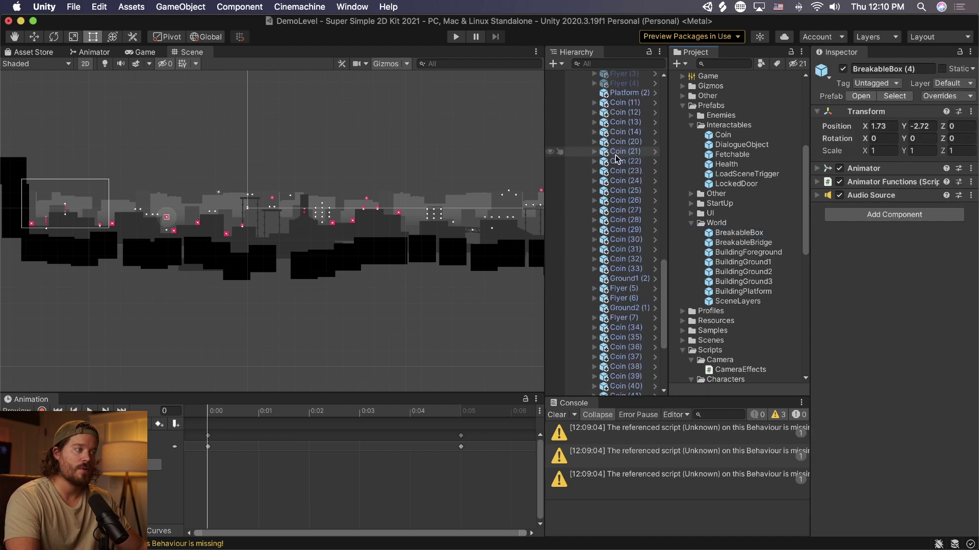
- Move the new breakable box with the Move tool onto the rooftop ledge beside the existing box
click(34, 36)
scroll(139, 269, up, 5)
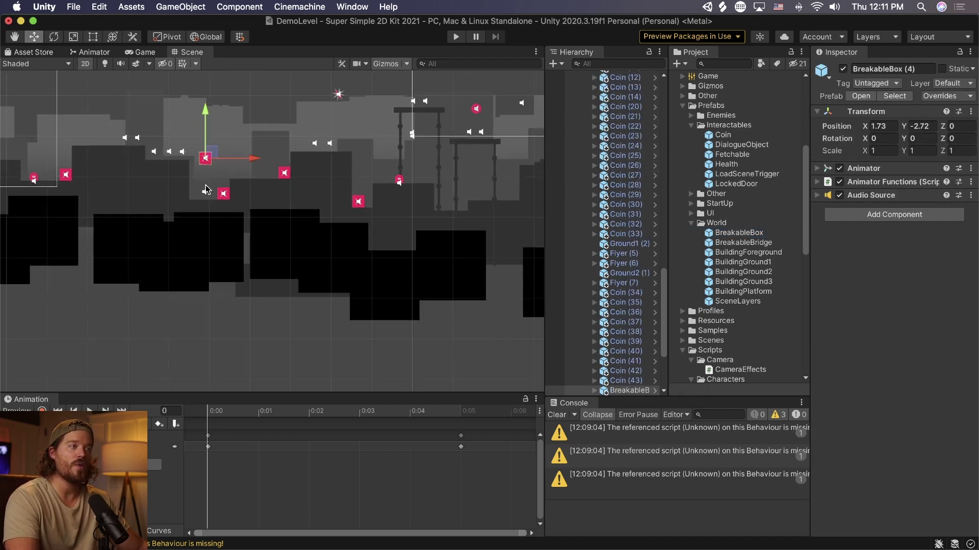
mouse_move(209, 149)
mouse_down()
mouse_move(210, 193)
mouse_move(213, 97)
mouse_move(216, 143)
mouse_up()
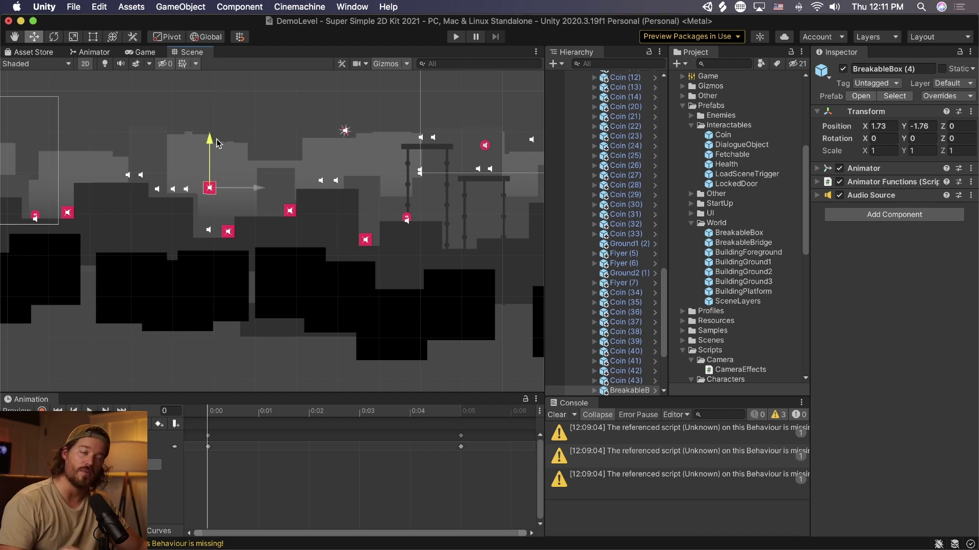
drag(257, 187, 298, 187)
drag(252, 137, 253, 160)
click(338, 163)
click(338, 164)
click(378, 192)
click(377, 194)
click(374, 197)
click(373, 195)
click(374, 196)
click(373, 196)
click(343, 278)
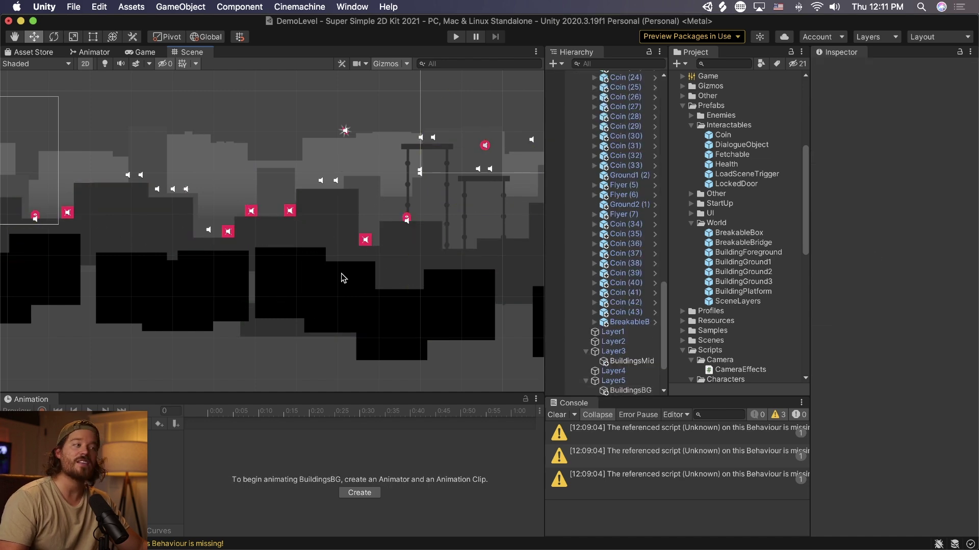
- Find the source prefab of a black foreground building and add a BuildingForeground instance to Layer-6
click(343, 279)
click(345, 283)
click(332, 294)
click(332, 292)
click(332, 293)
click(332, 292)
click(332, 294)
click(332, 293)
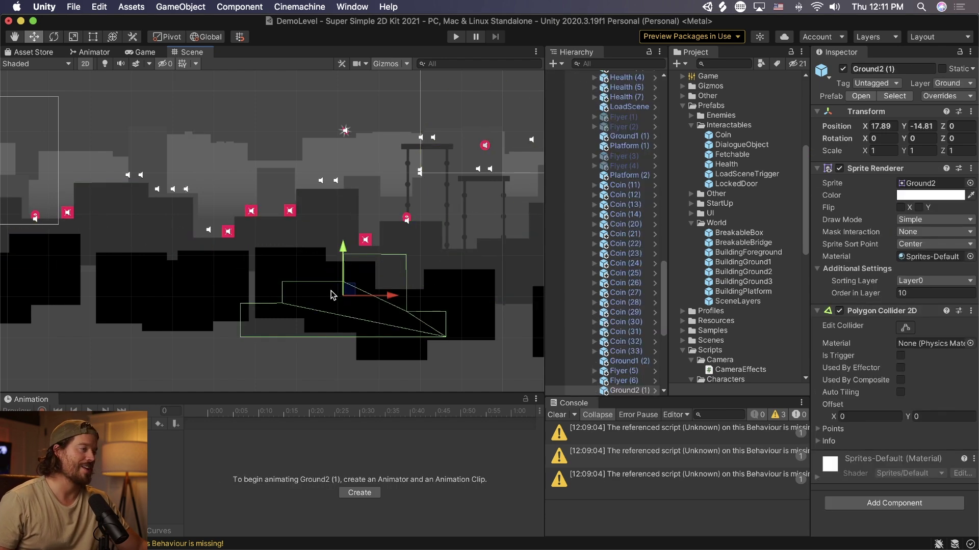
click(332, 294)
click(894, 95)
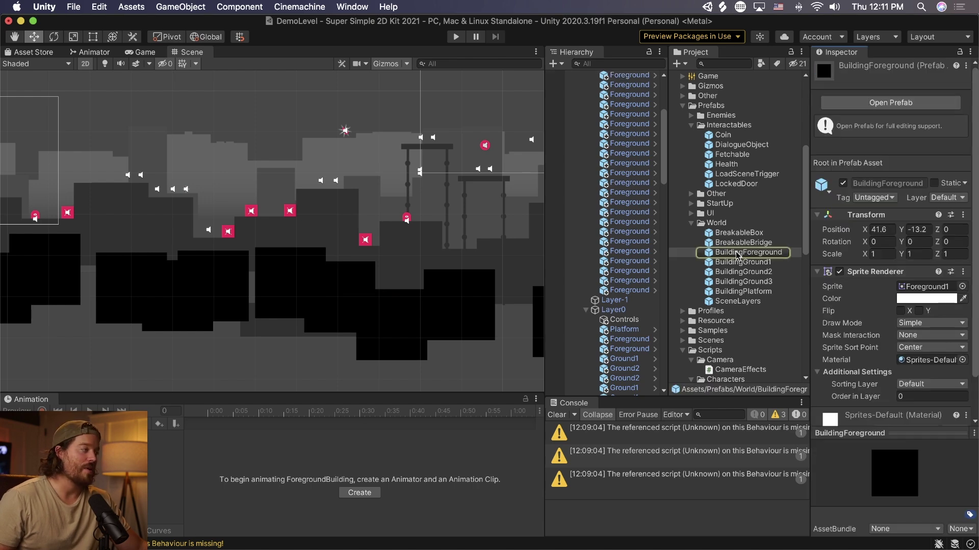
drag(755, 255, 615, 134)
- Shift the new BuildingForeground object horizontally among the black buildings to X 38.9
key(f)
click(421, 272)
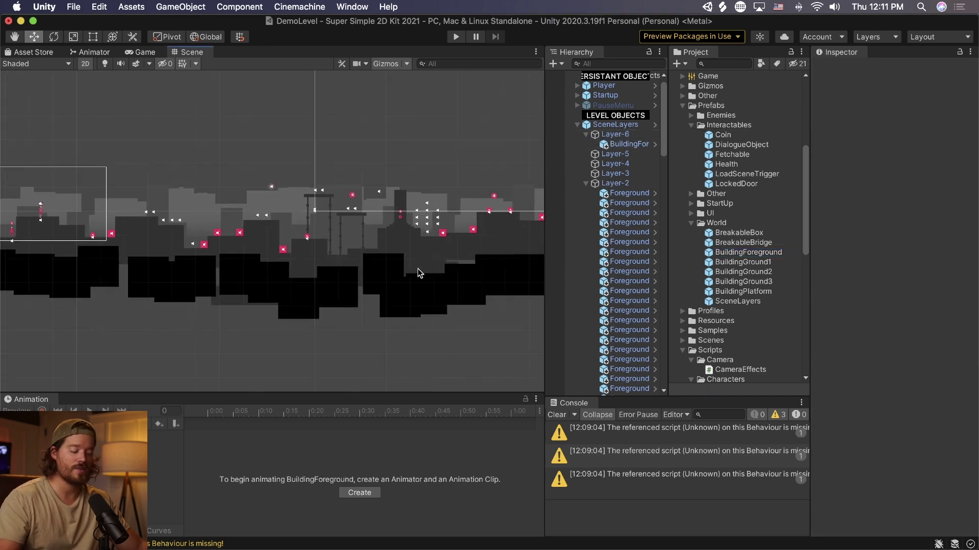
click(442, 277)
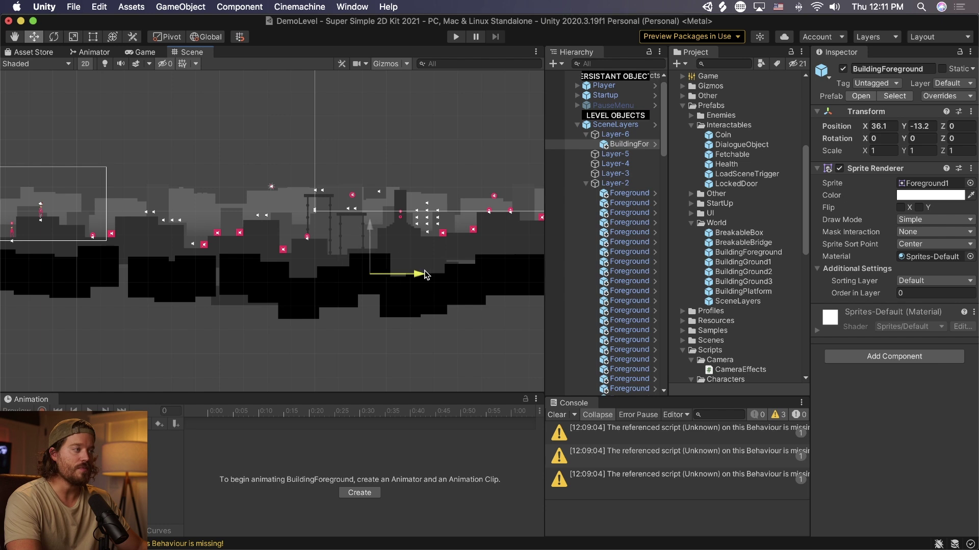
drag(430, 273, 499, 259)
drag(465, 256, 421, 248)
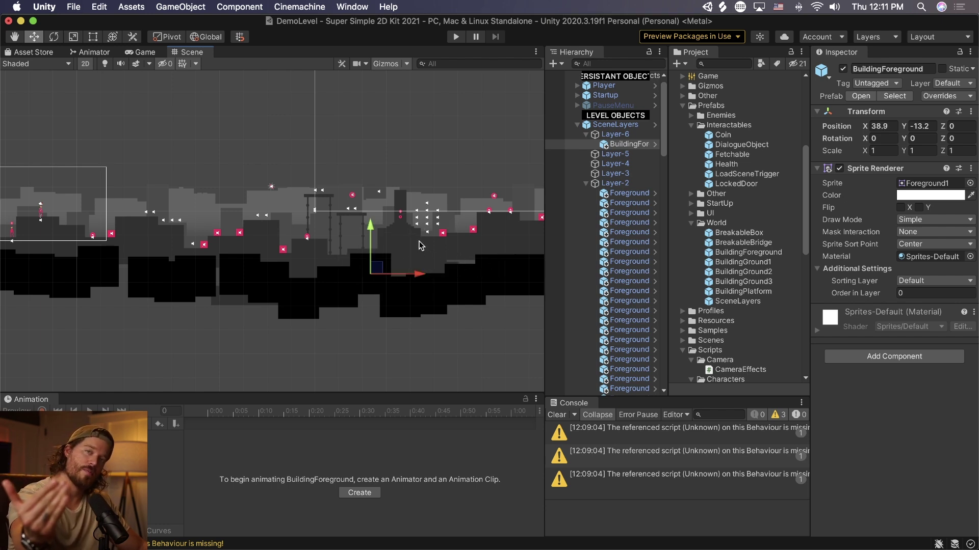
- Check Layer-6's sorting and parallax settings, and collapse Layer-6, Layer-2 and Layer0 in the hierarchy
click(614, 135)
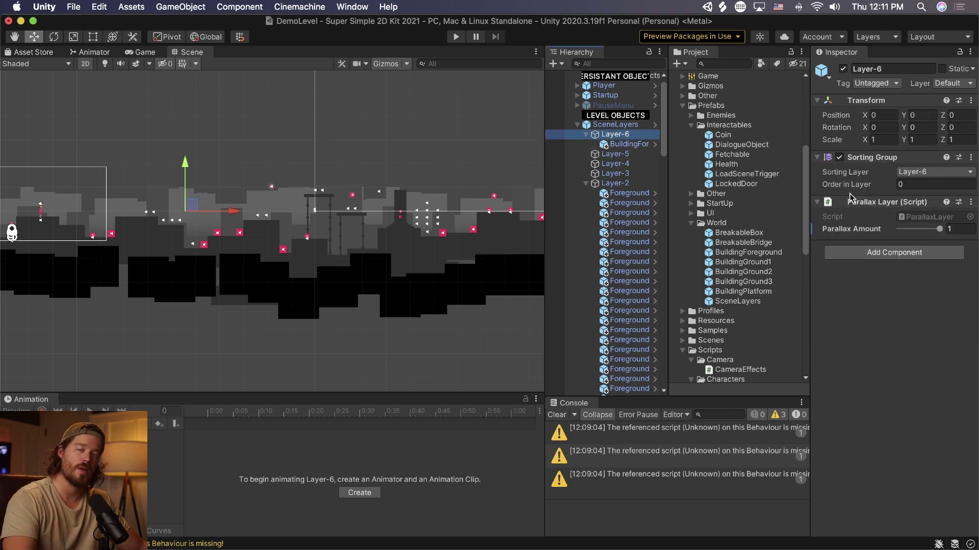
click(585, 183)
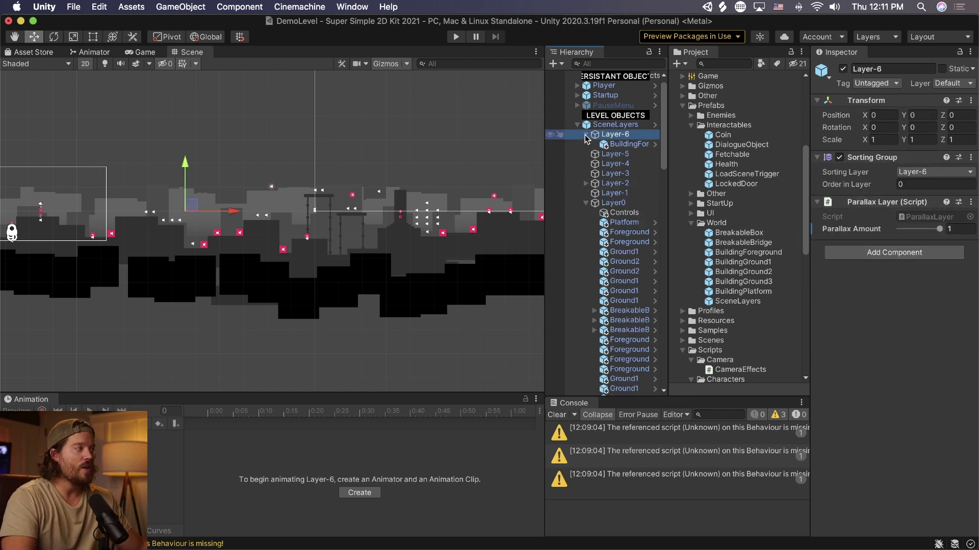
click(586, 135)
click(586, 193)
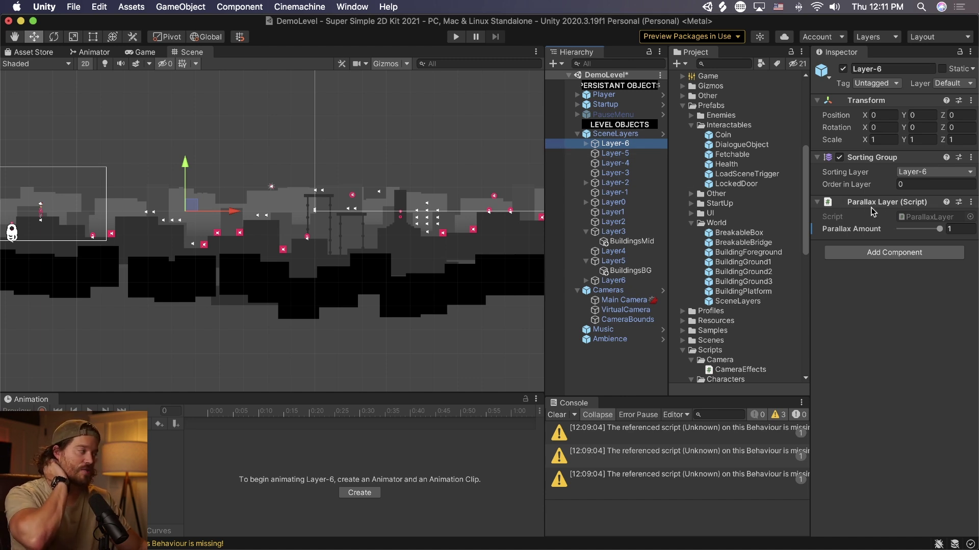
- Review the Parallax Controller on SceneLayers, collapse its layers and select the Cameras group
click(652, 133)
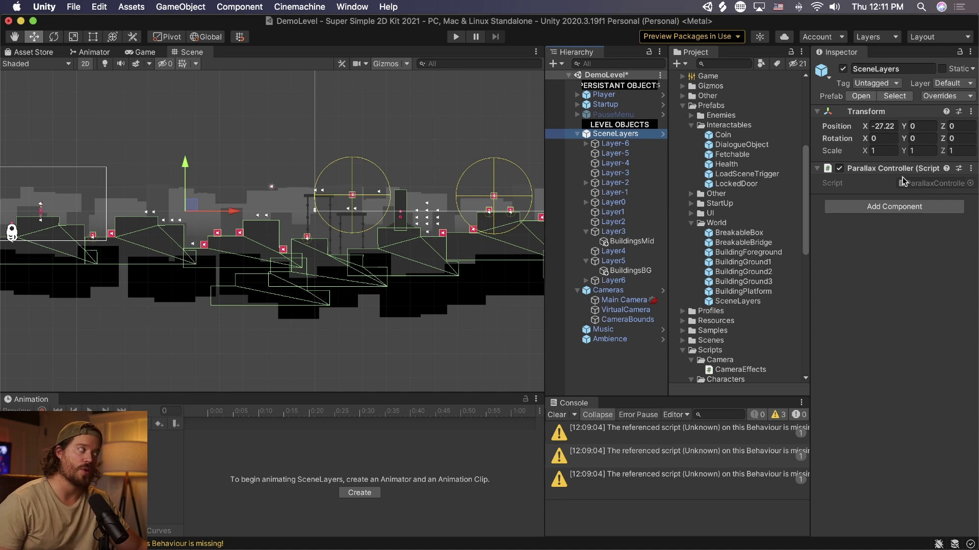
click(577, 133)
click(609, 144)
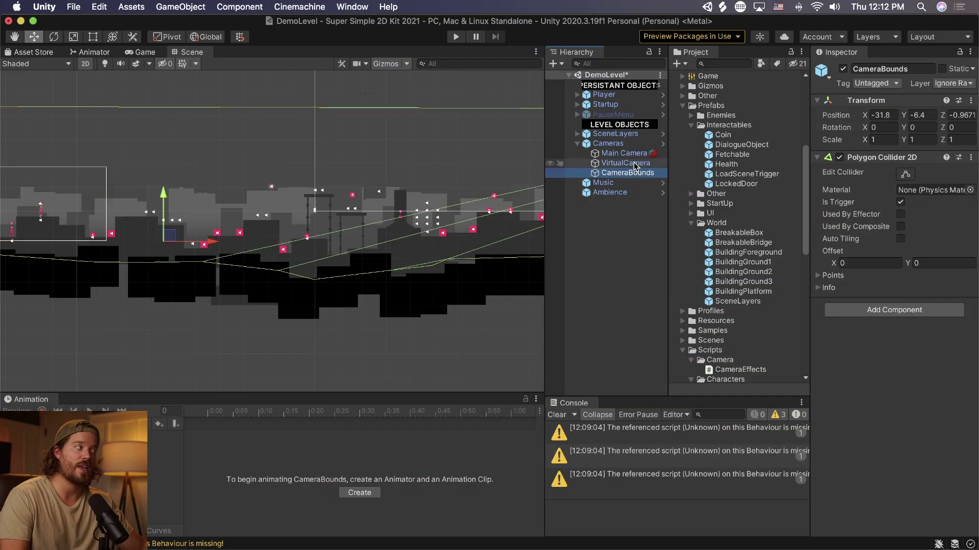
- Compare the VirtualCamera, Main Camera and CameraBounds objects, then check Main Camera's Size setting against the Game view
click(633, 163)
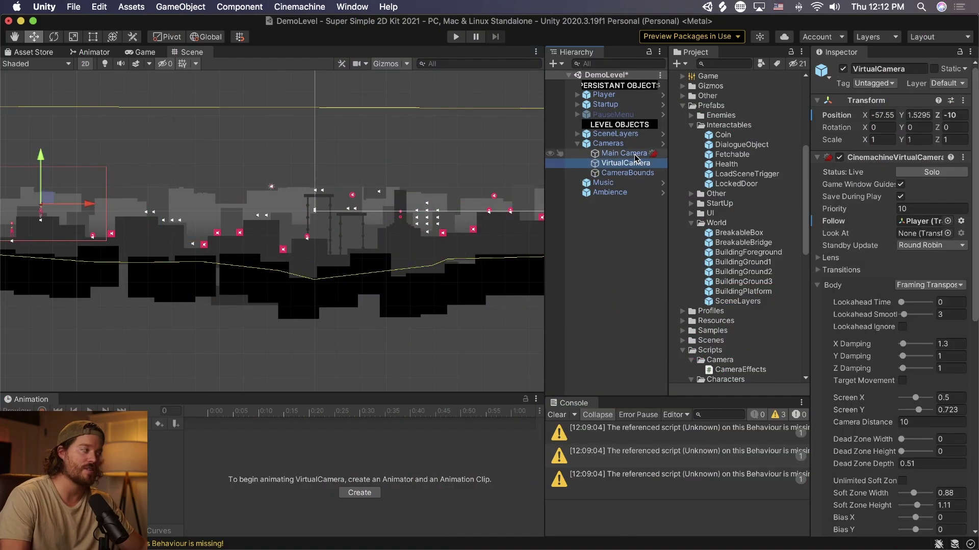
click(635, 154)
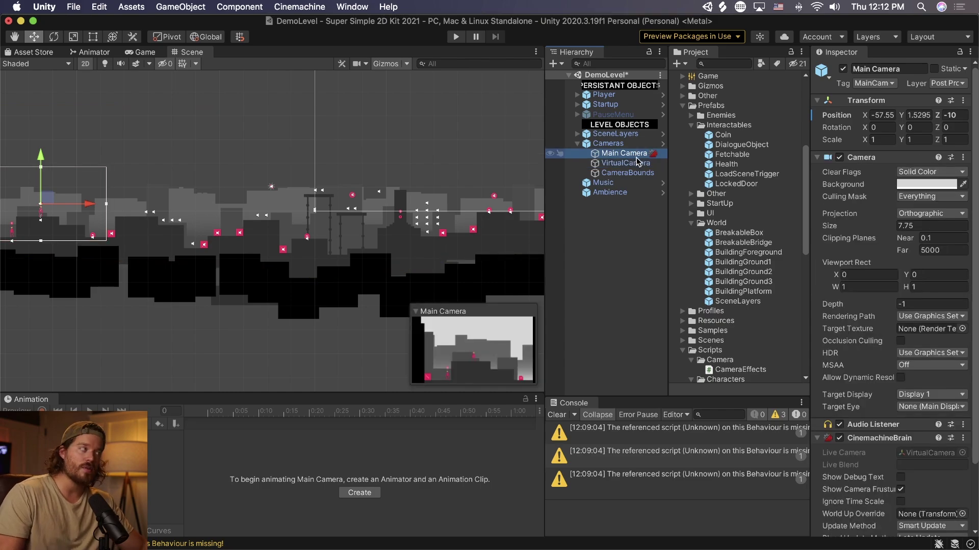
click(638, 164)
click(638, 172)
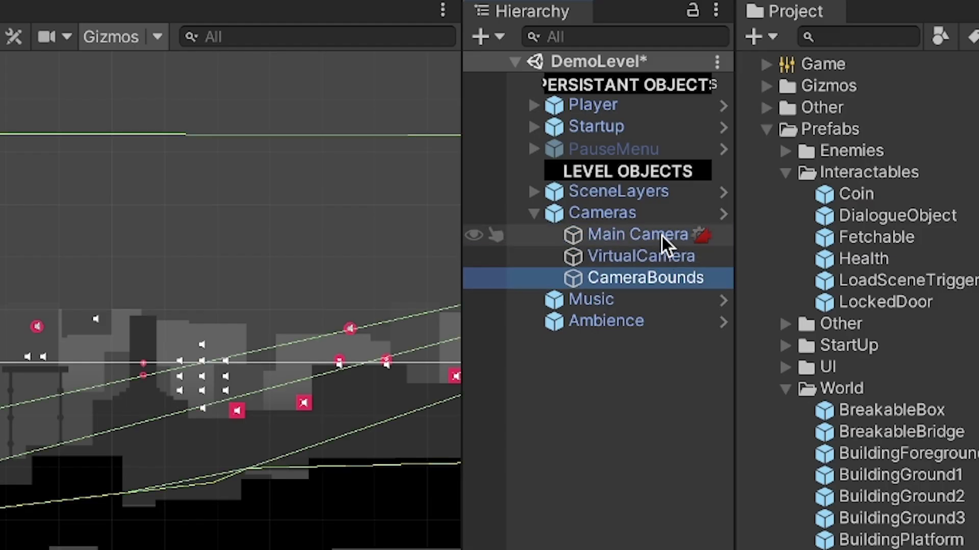
click(661, 236)
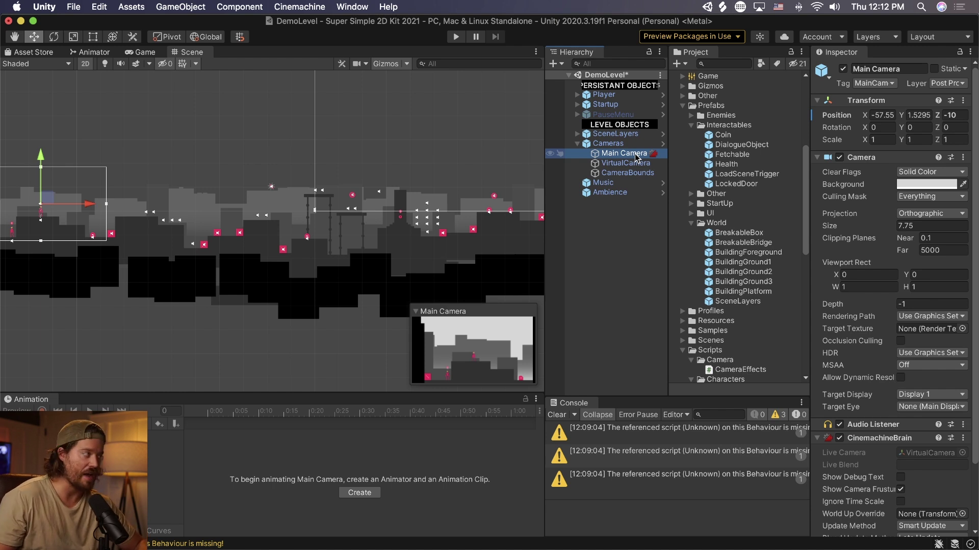
click(139, 53)
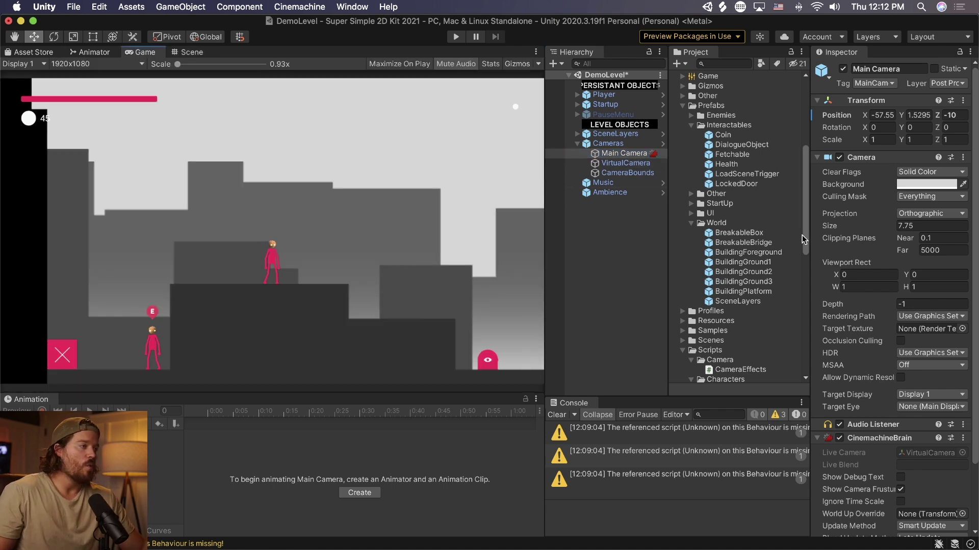
click(861, 230)
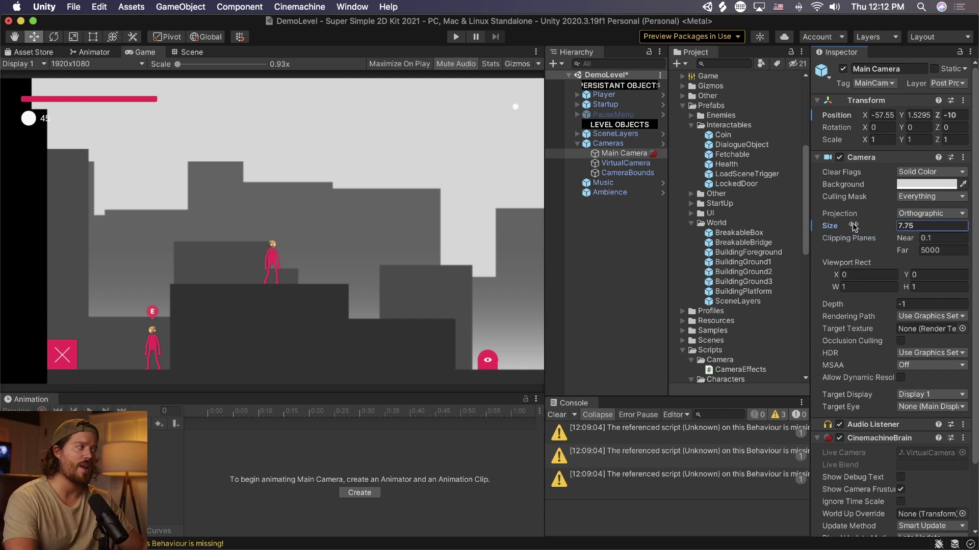
- Expand the Lens settings of VirtualCamera and set its Orthographic Size to 10.45
click(623, 165)
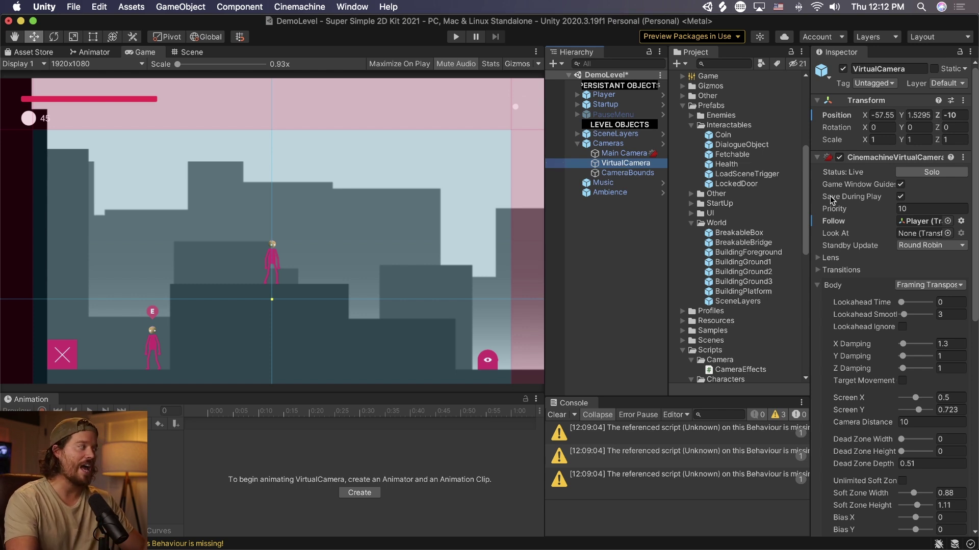
click(822, 258)
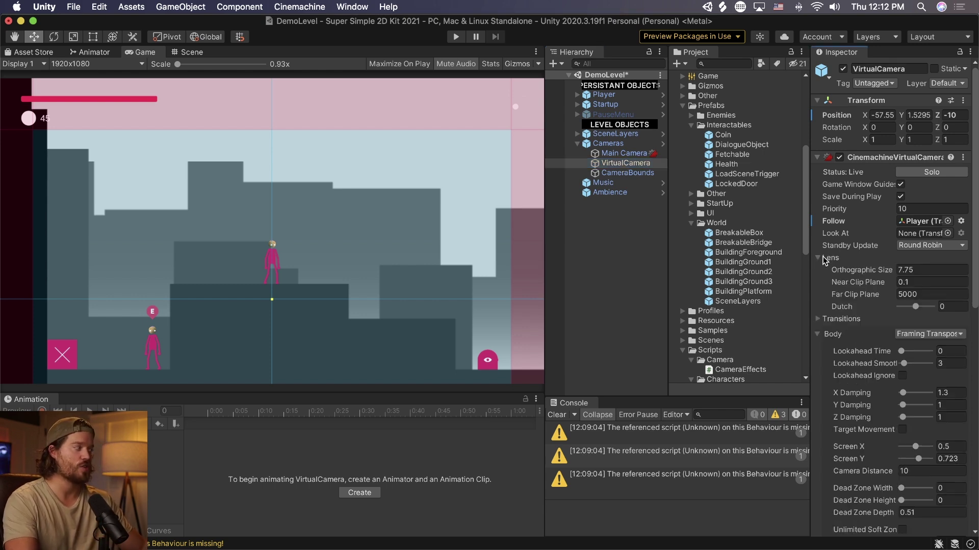
click(861, 271)
drag(860, 269, 876, 268)
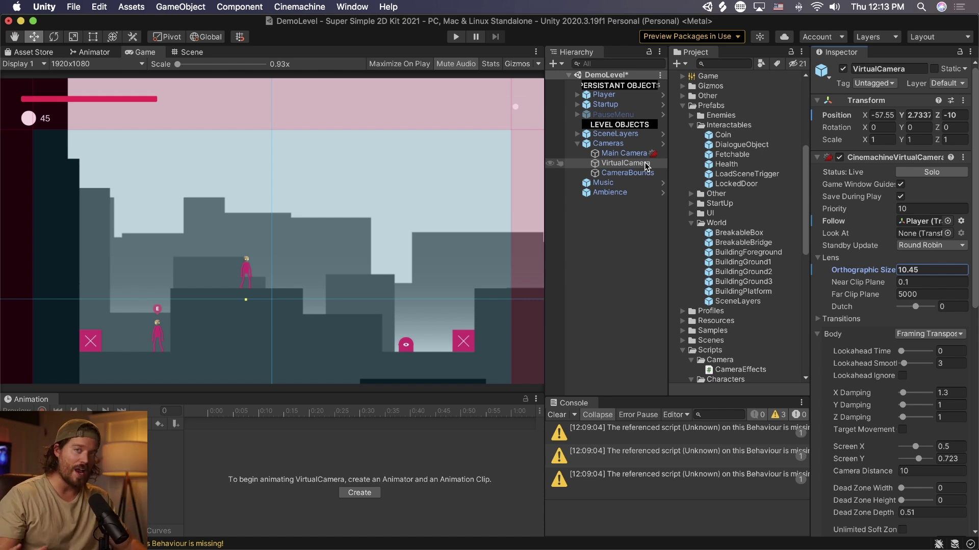
- Review VirtualCamera's Body, Noise and confiner settings, including X Damping, and check Main Camera's settings
scroll(866, 255, down, 10)
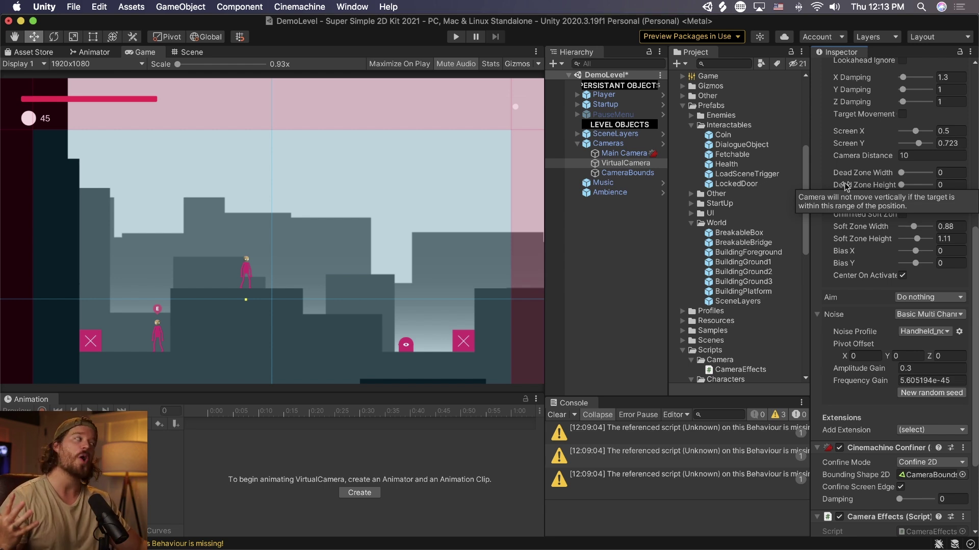
scroll(822, 216, up, 4)
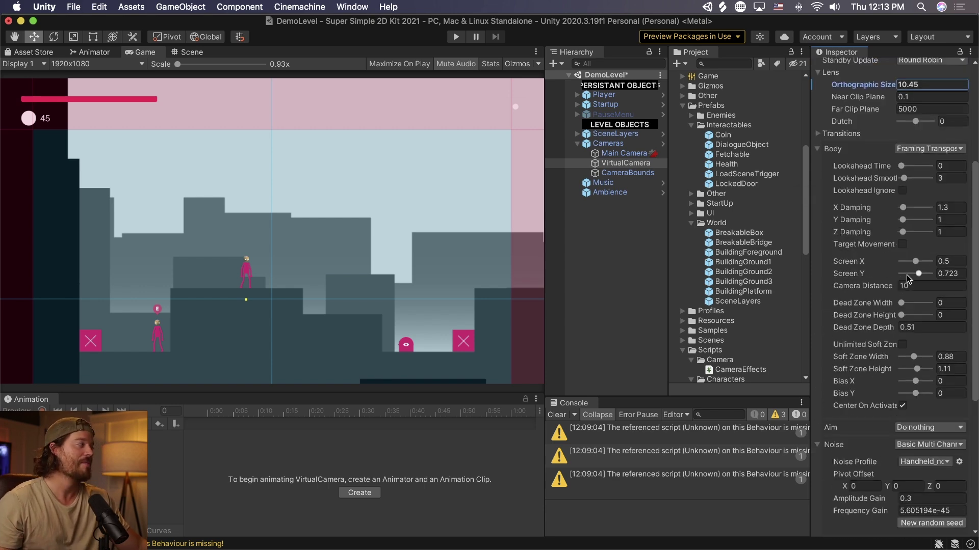
mouse_move(836, 198)
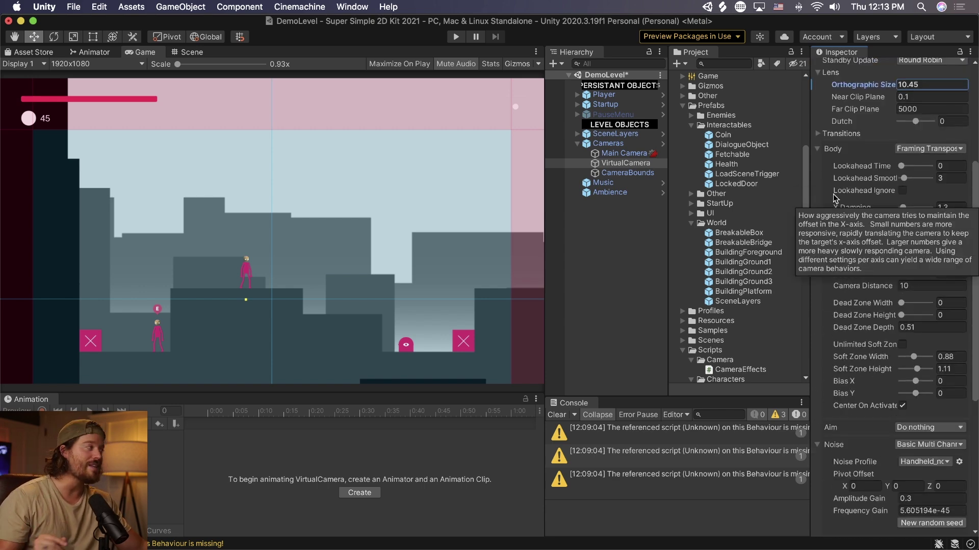
click(646, 156)
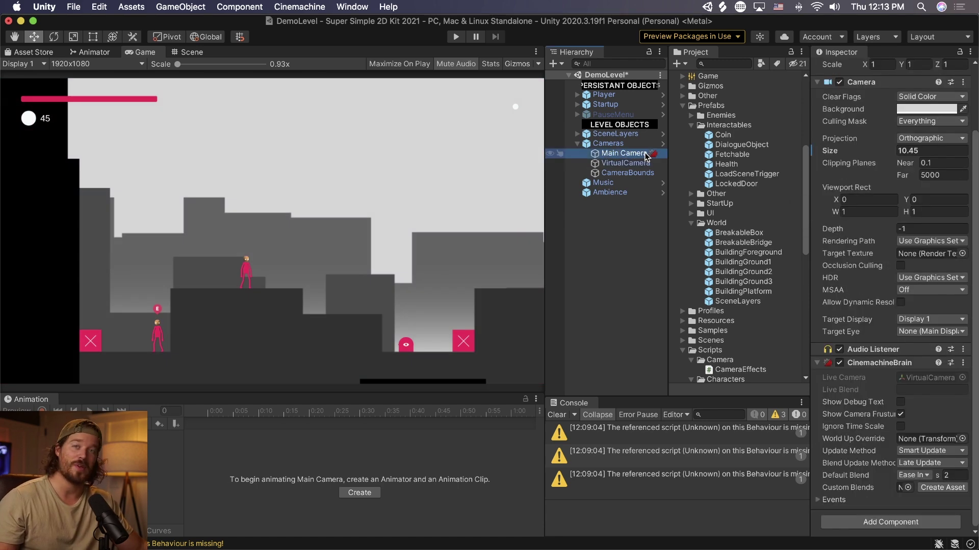
- Edit the CameraBounds polygon collider in the Scene view and pull its upper-left and lower-left corners outward beyond the black wall
click(627, 173)
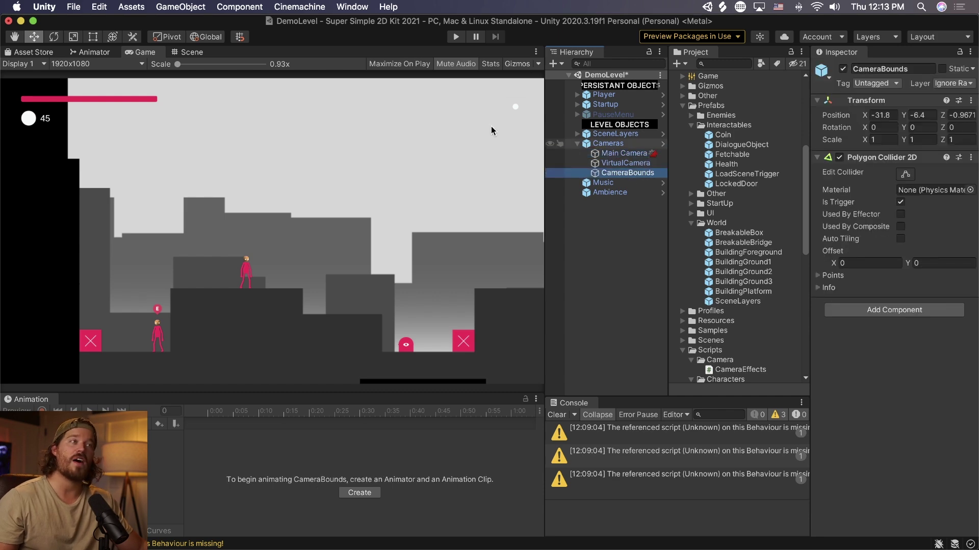
click(189, 52)
key(f)
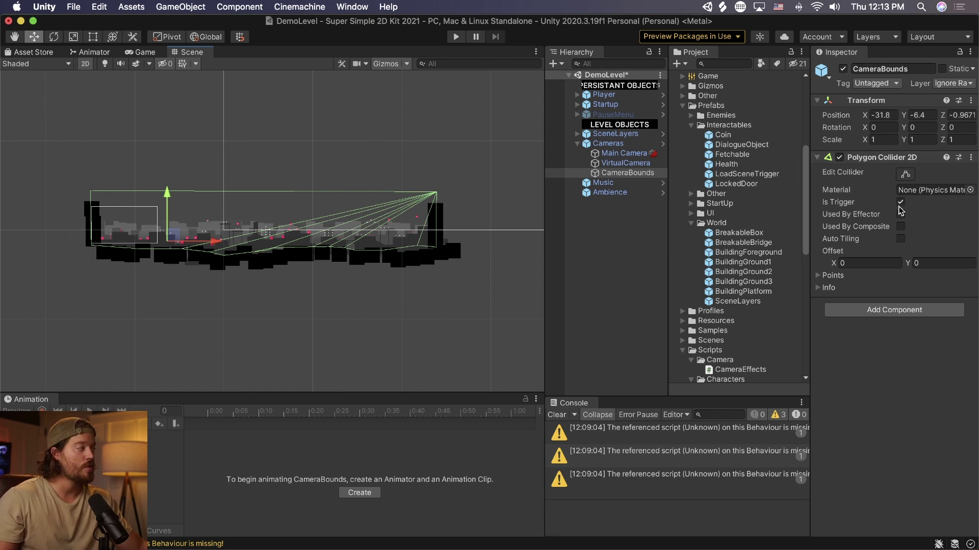
click(905, 174)
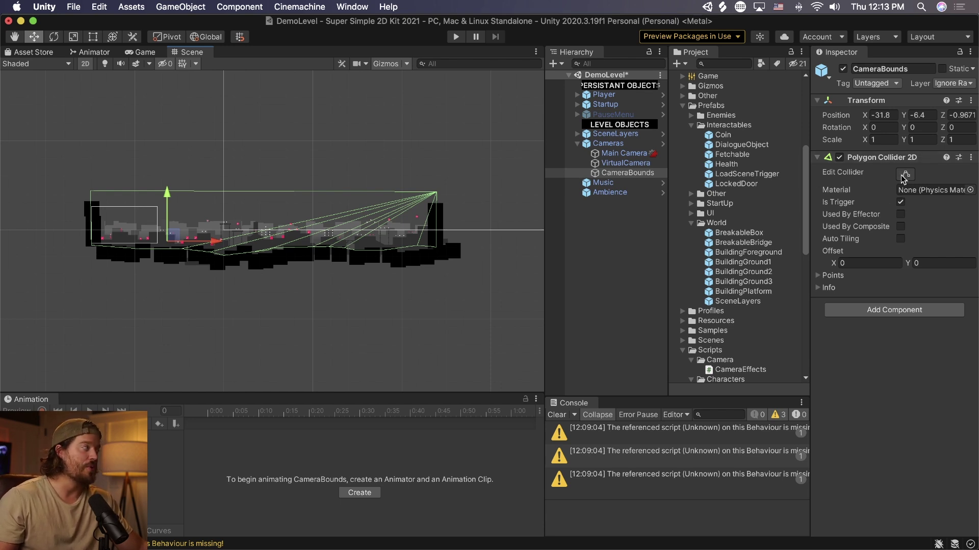
scroll(97, 214, up, 3)
drag(98, 181, 22, 181)
middle_drag(157, 208, 325, 199)
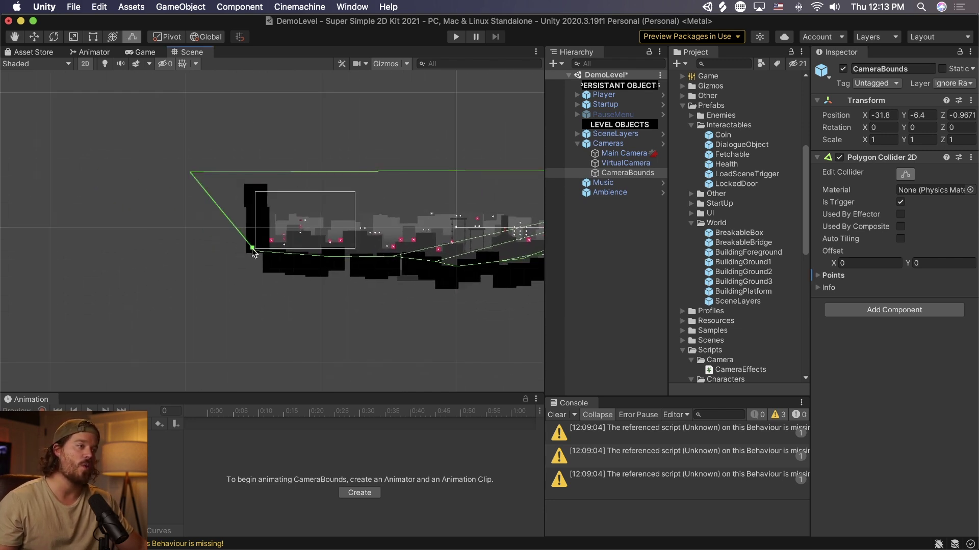
drag(254, 250, 183, 250)
- Pull two points on the upper edge of the CameraBounds collider well above the level, then leave collider editing
drag(367, 173, 378, 77)
middle_drag(478, 131, 233, 135)
drag(263, 111, 266, 91)
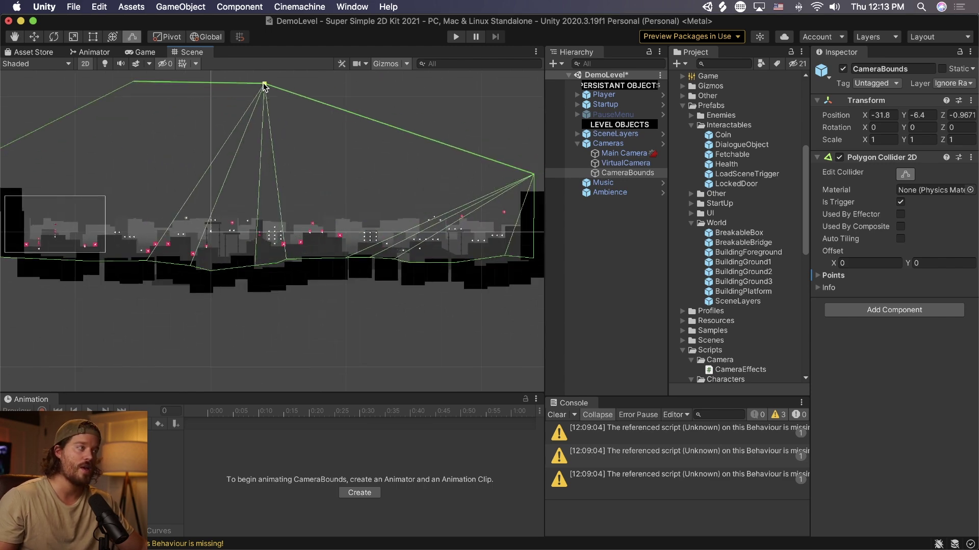
middle_drag(372, 135, 233, 120)
drag(402, 152, 401, 239)
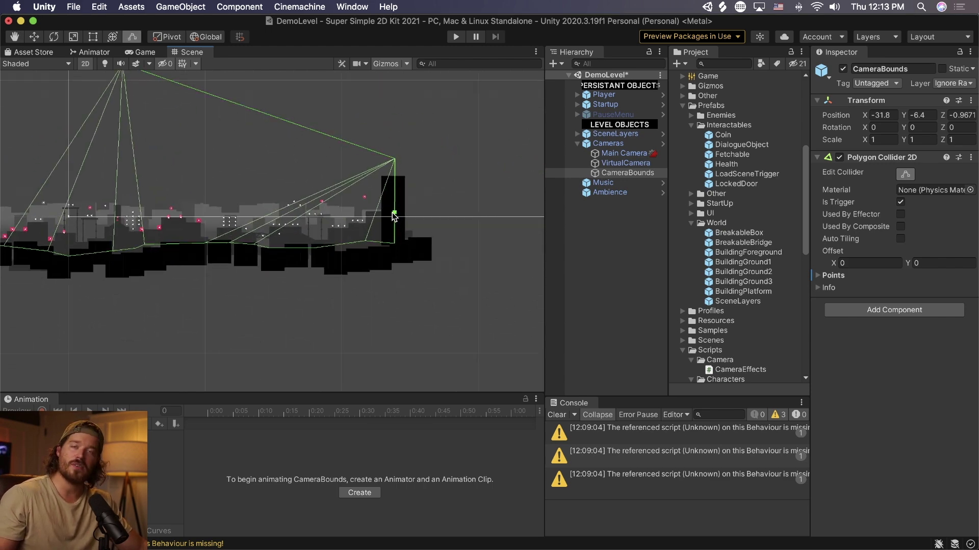
middle_drag(125, 250, 399, 270)
drag(257, 269, 313, 271)
click(34, 37)
- Collapse VirtualCamera's Body and Lens settings and examine the Bounding Shape 2D assigned in its Cinemachine Confiner
click(625, 163)
click(819, 335)
click(818, 258)
scroll(840, 380, down, 5)
scroll(839, 376, up, 2)
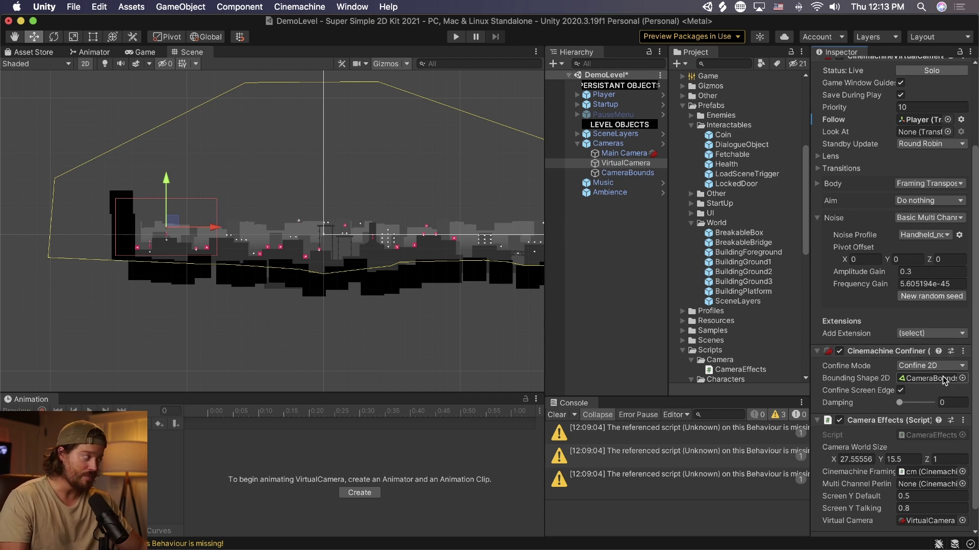
click(630, 163)
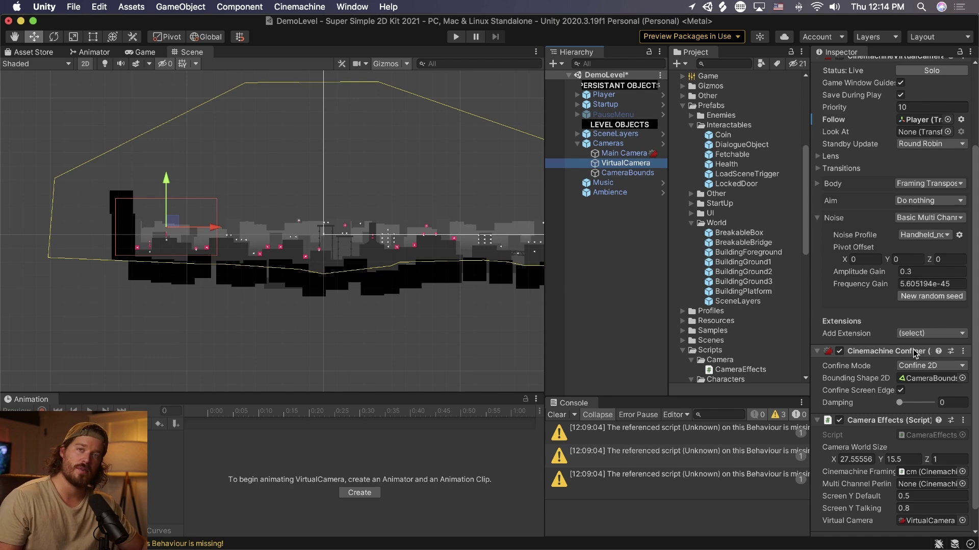
- Review the Audio Trigger settings of the Music and Ambience objects, collapsing the Cameras group
click(596, 183)
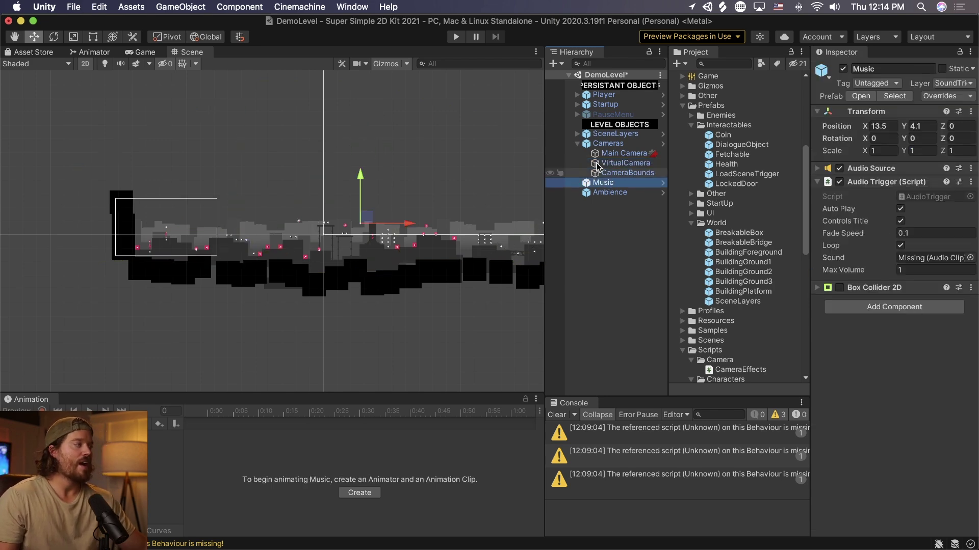
click(577, 144)
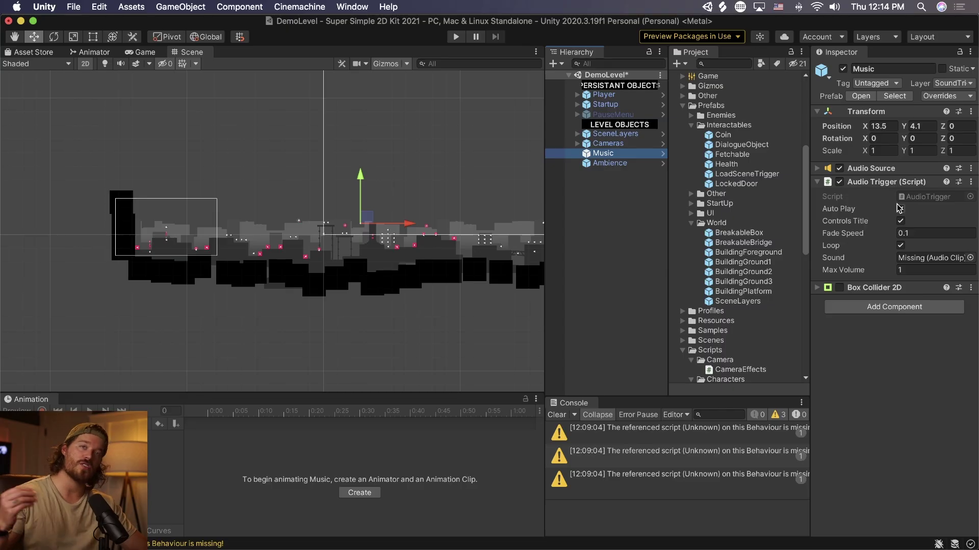
click(651, 163)
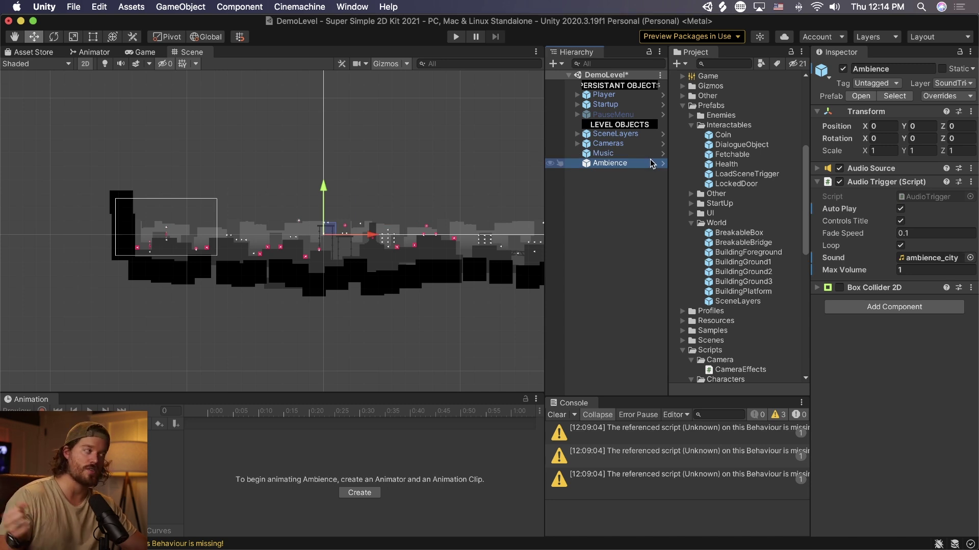
- Check the Fade Speed in Music's Audio Trigger and turn off its Auto Play option
click(631, 154)
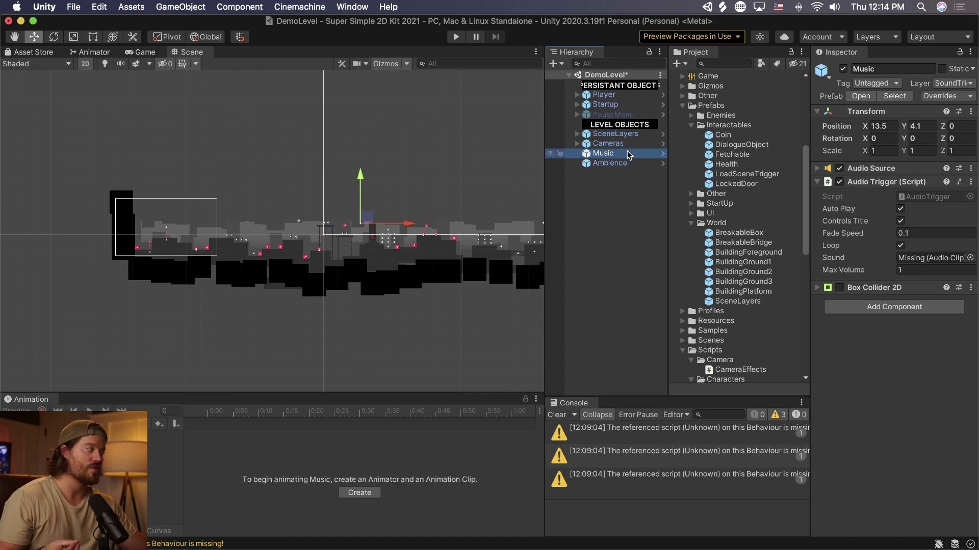
click(927, 234)
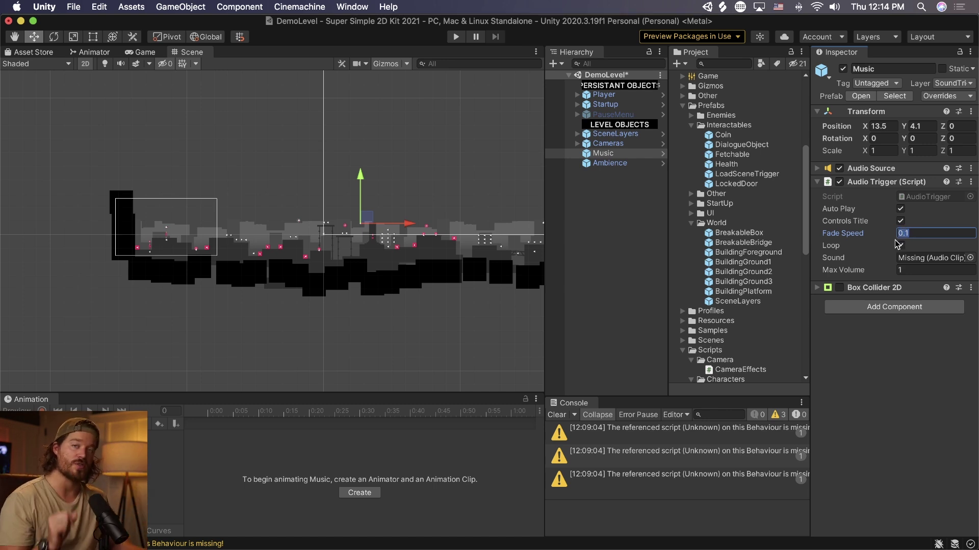
click(900, 210)
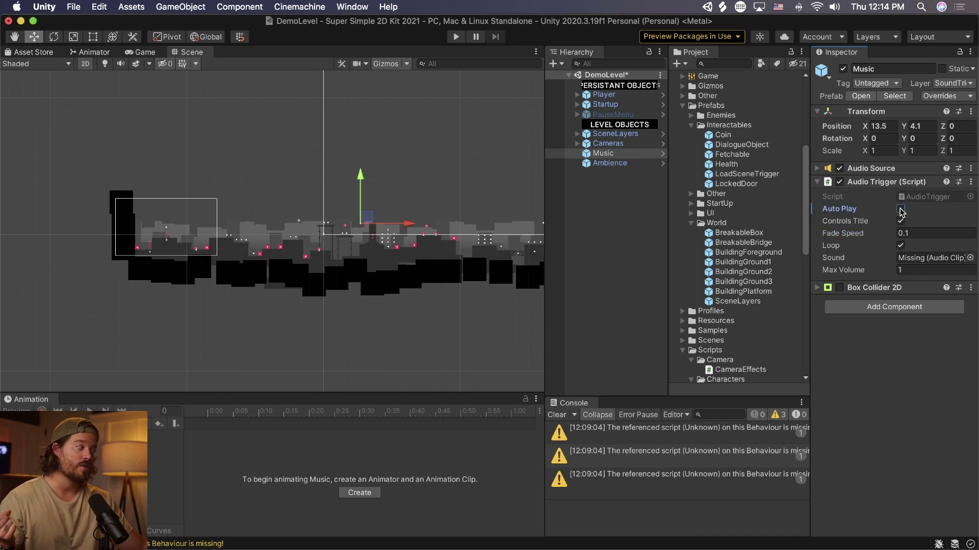
- Enable Music's Box Collider 2D and move its left edge inward to narrow the trigger area to about 48.9 wide
click(839, 287)
click(873, 287)
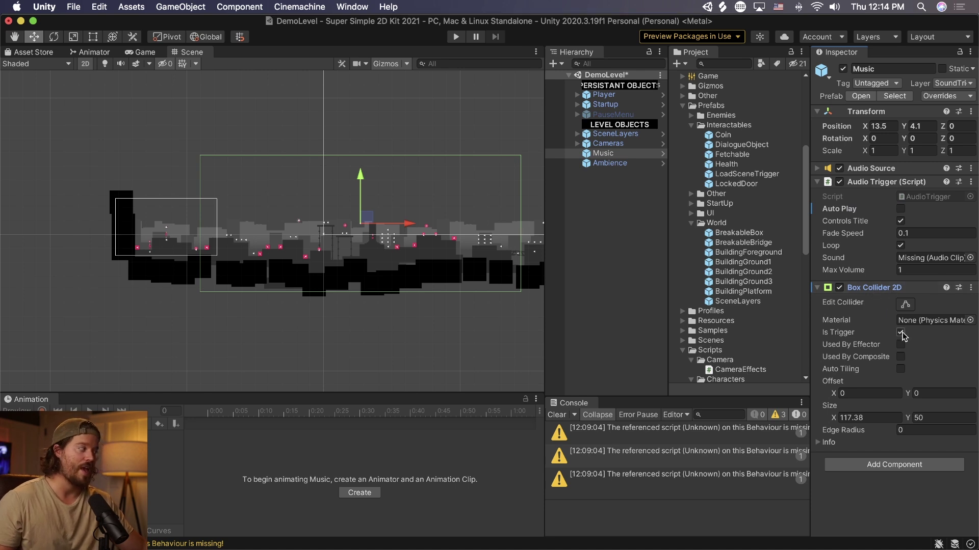
click(905, 304)
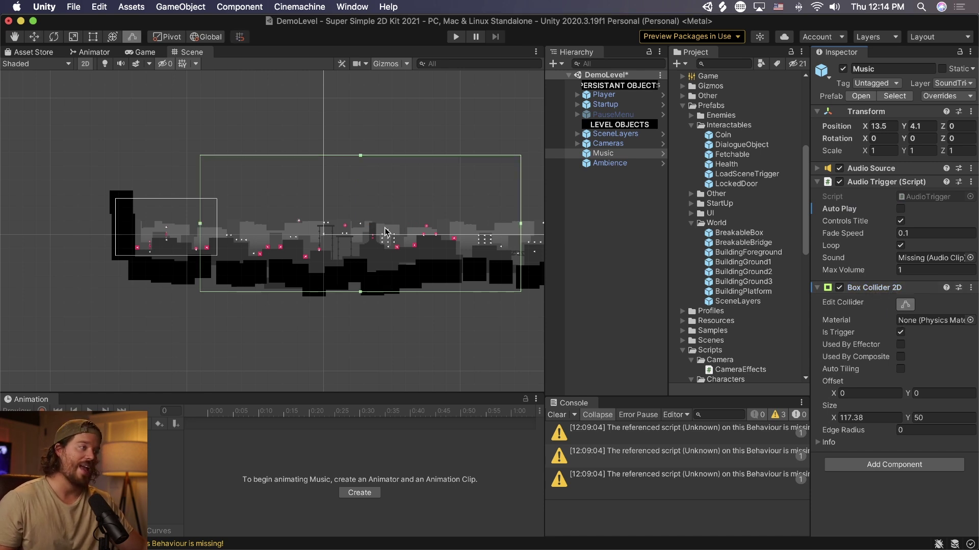
drag(200, 224, 387, 223)
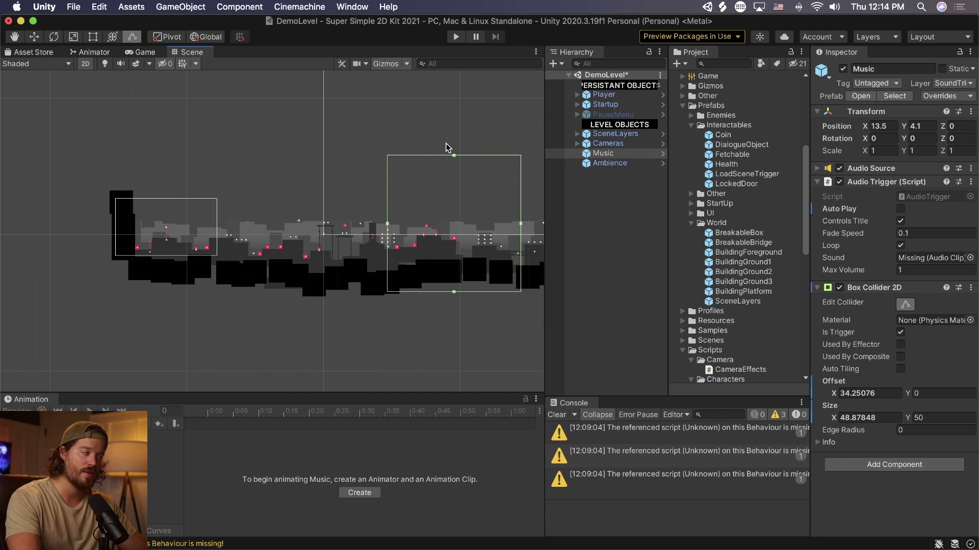
- Undo the resizing and enabling of Music's Box Collider 2D and leave collider editing
key(super+z)
key(super+z)
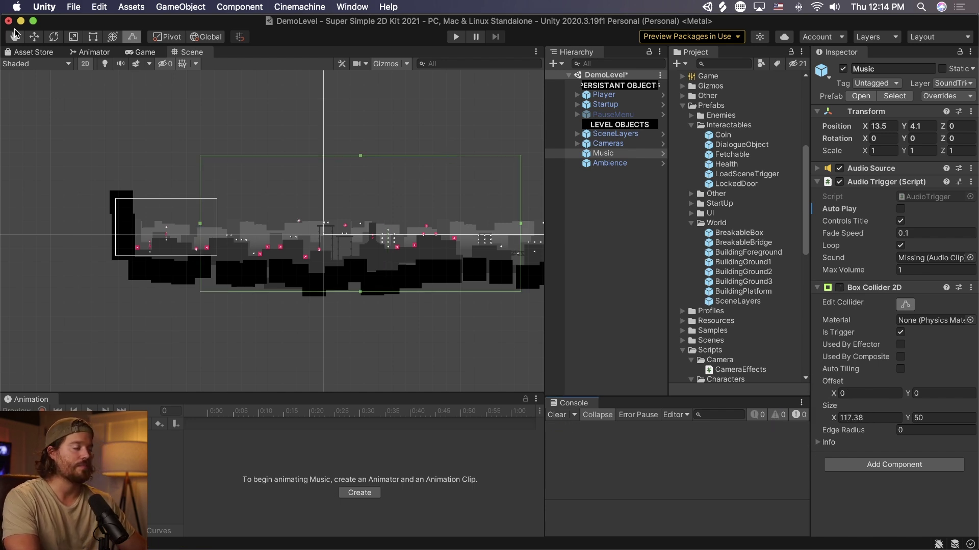
click(39, 37)
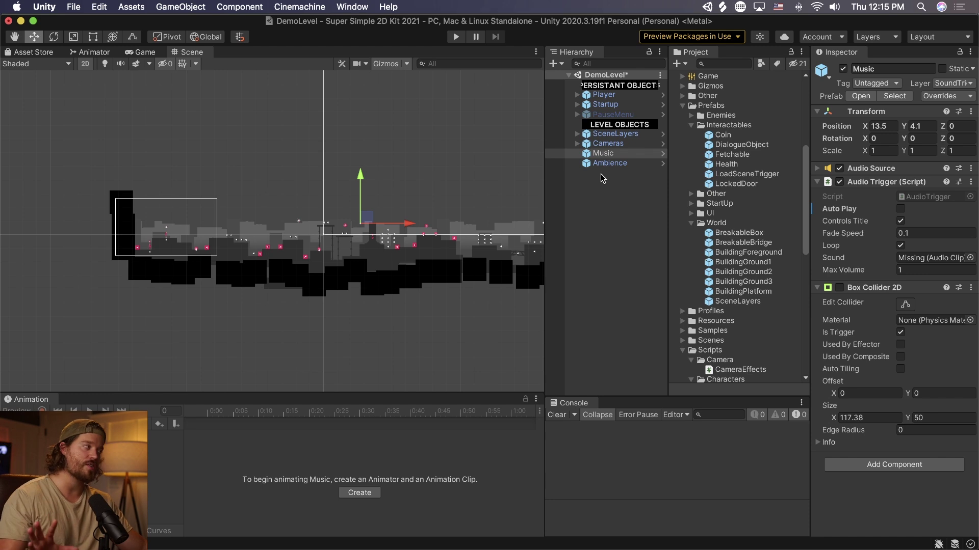
- Collapse the Interactables and Prefabs folders in the project and select the first Ground1 object under Layer0
click(692, 125)
click(683, 106)
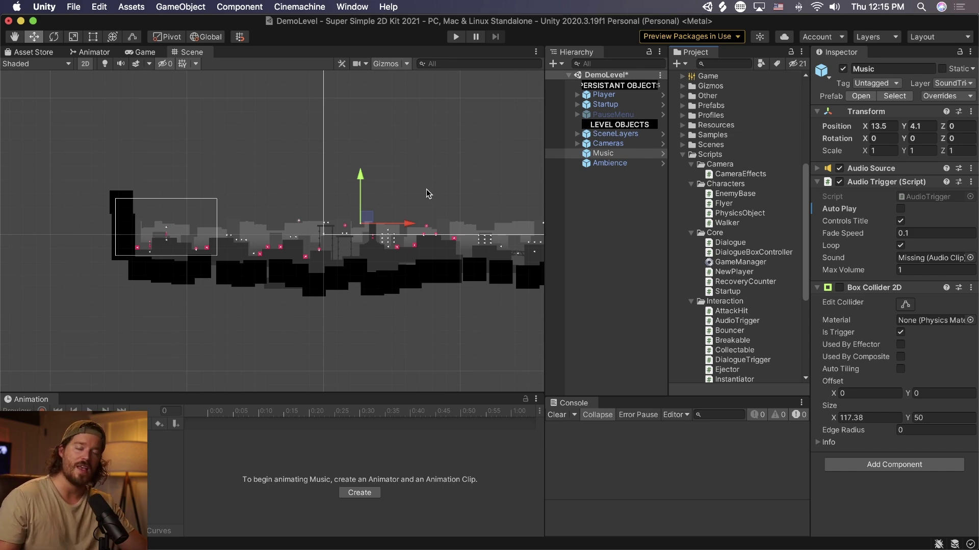
click(389, 268)
click(390, 265)
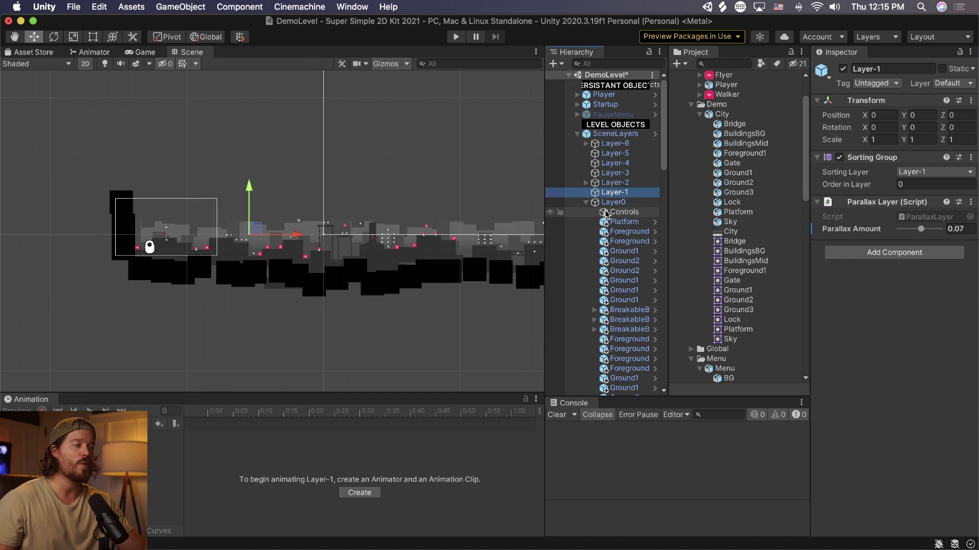
click(624, 250)
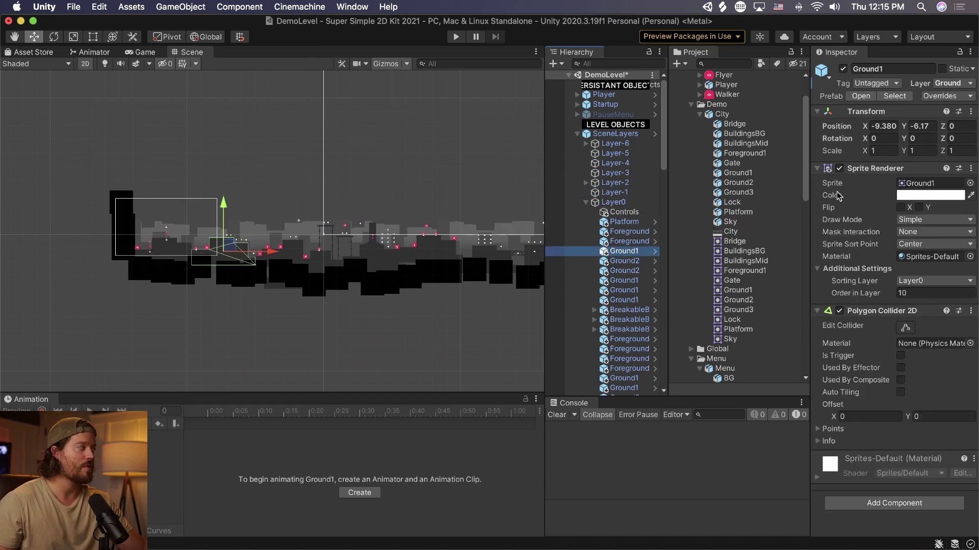
- Check the sprite assigned to Ground1, collapse the City asset in the Demo folder, and open City in Photoshop
click(918, 185)
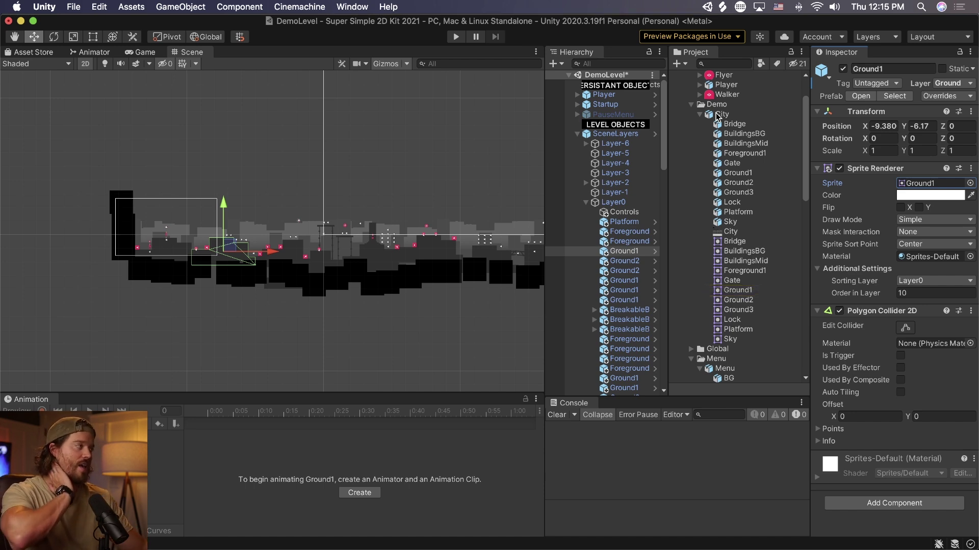
click(699, 114)
click(719, 116)
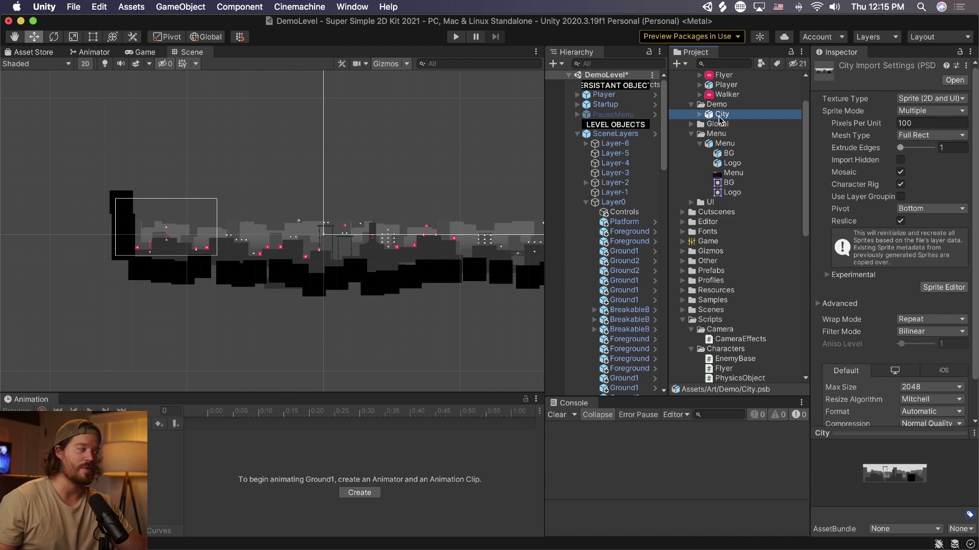
double_click(720, 117)
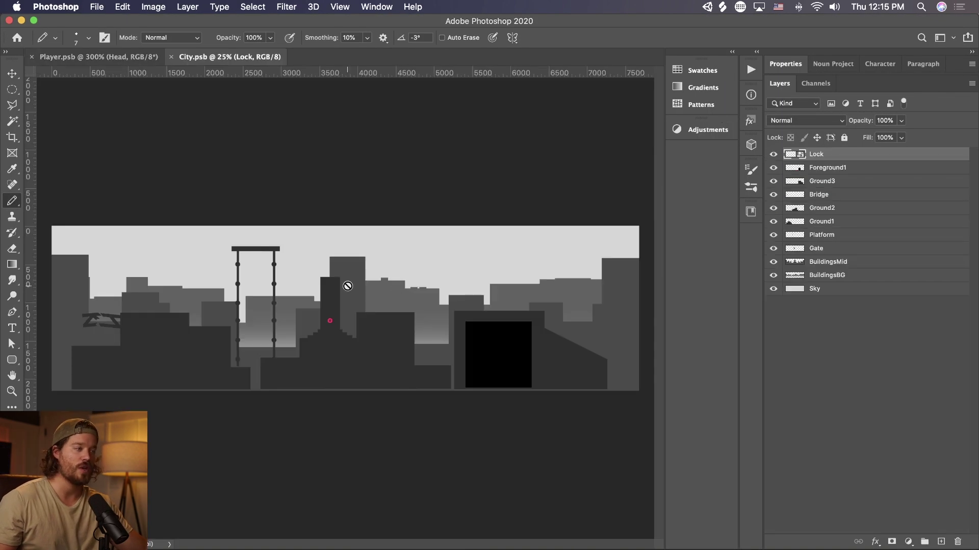
- Select the BuildingsMid artwork with the Move tool and check the document's canvas width and height without changing them
key(v)
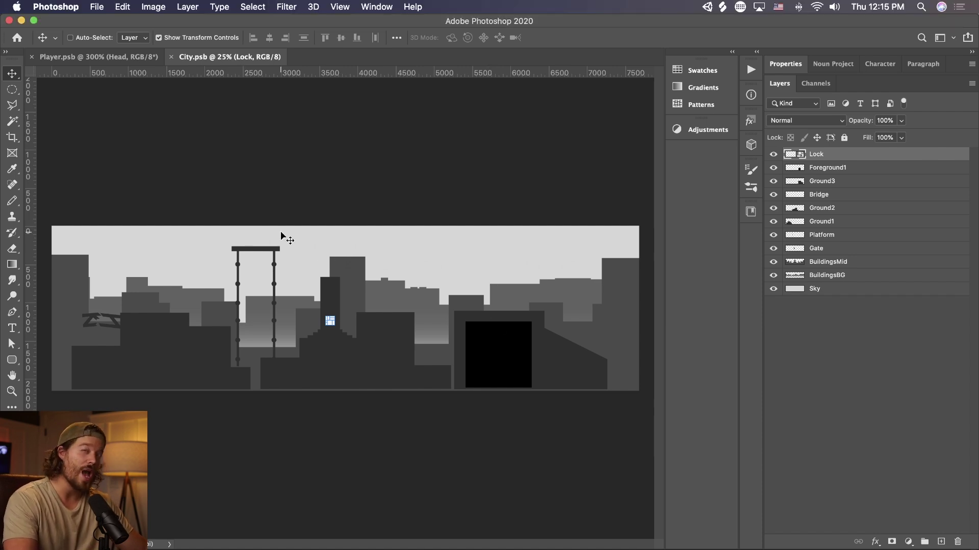
super+click(349, 277)
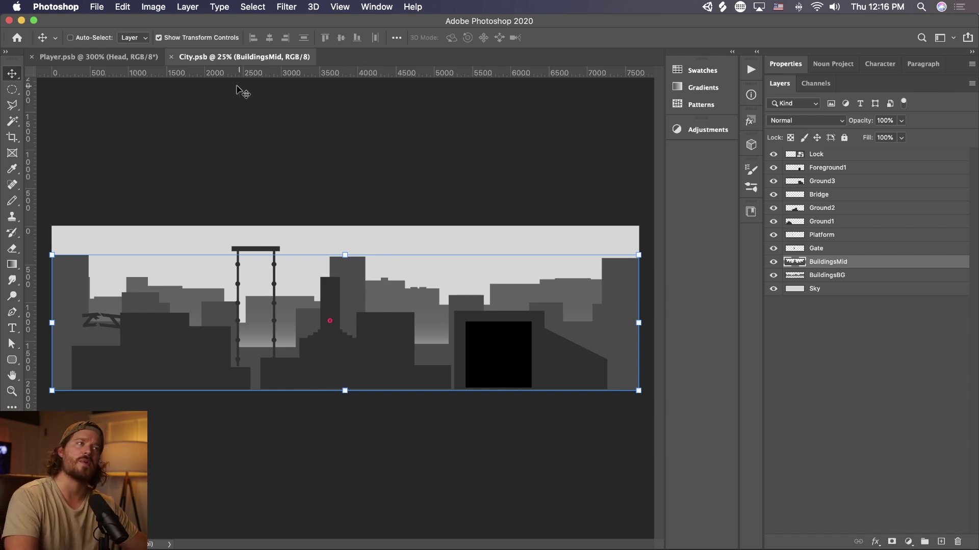
click(170, 5)
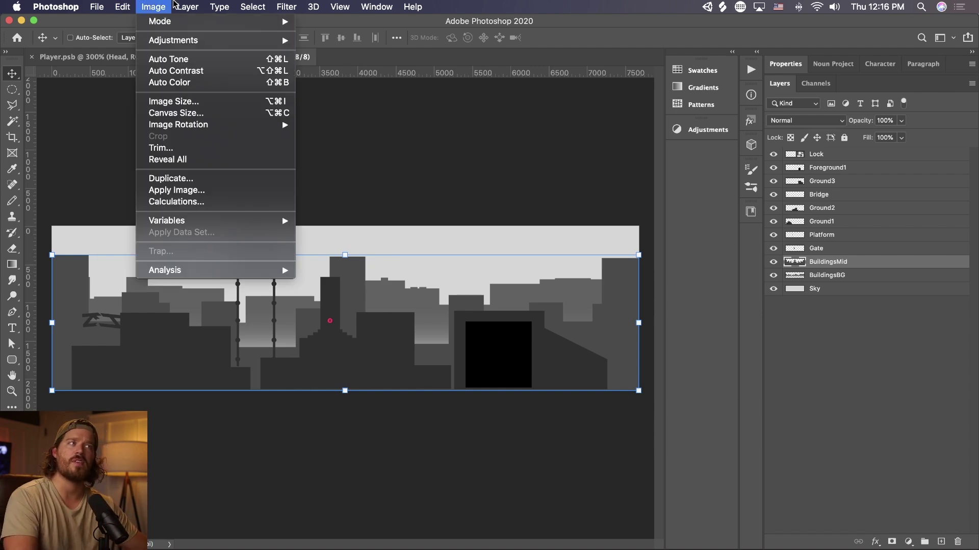
click(196, 112)
drag(830, 189, 540, 144)
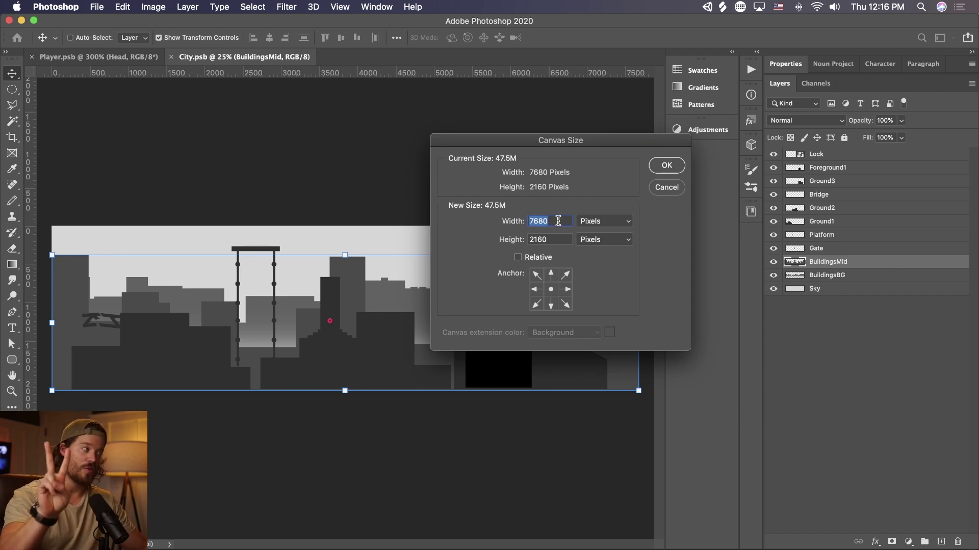
key(Tab)
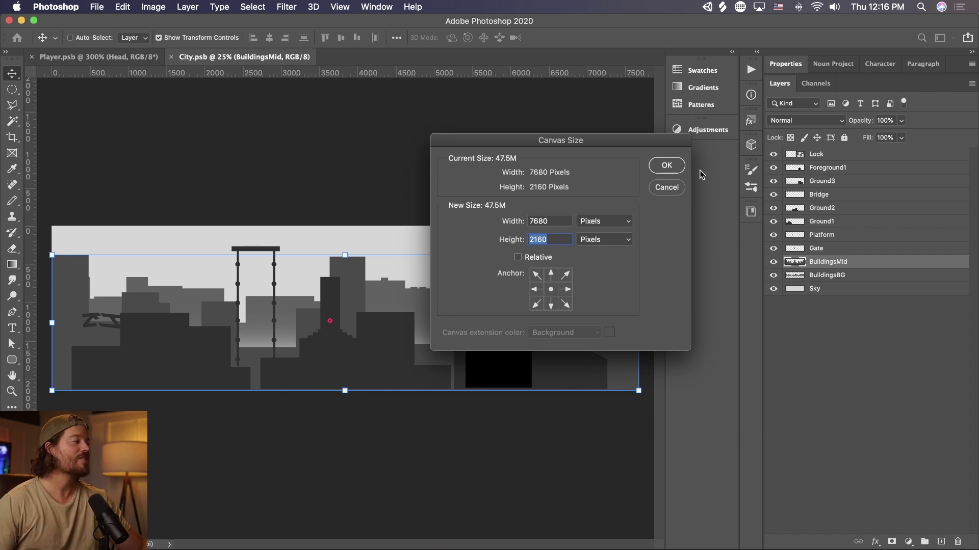
click(660, 190)
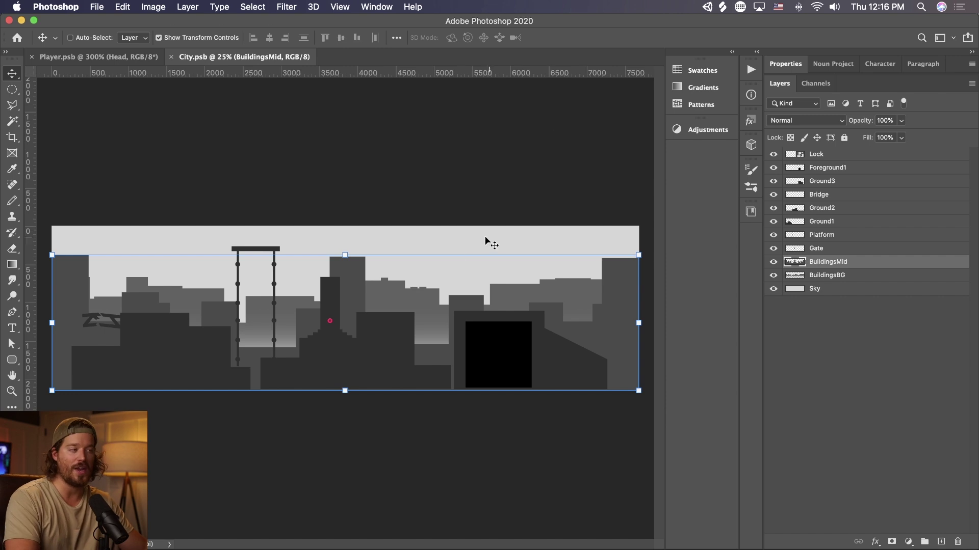
- Pick the middle buildings, platform and Ground1 pieces on the canvas, try moving Ground1 upward, and undo the move
super+click(343, 290)
super+click(341, 285)
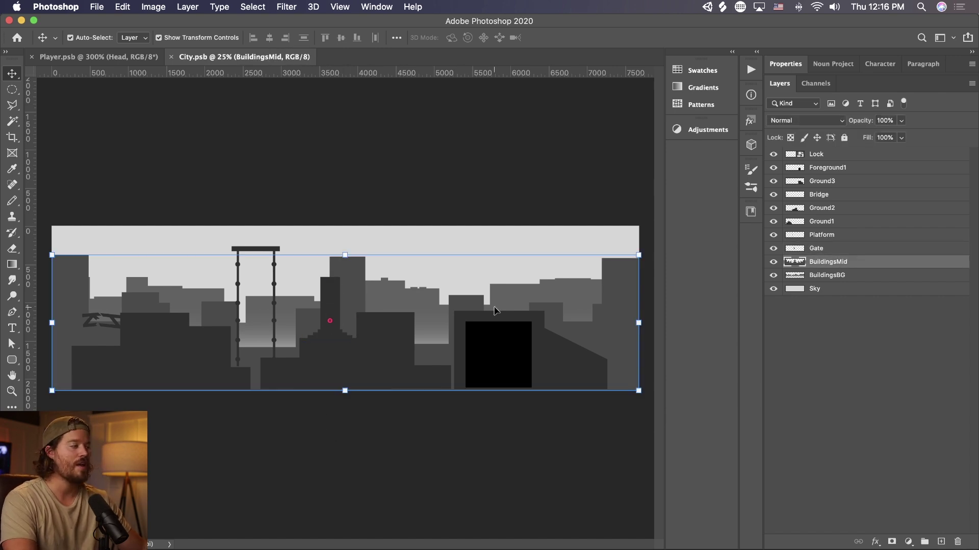
super+click(293, 269)
super+click(272, 287)
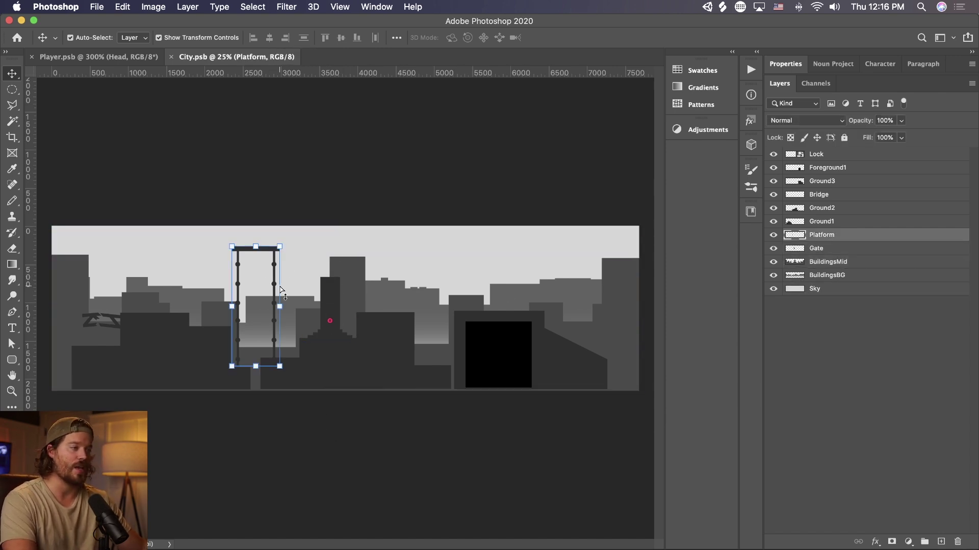
super+drag(131, 336, 132, 249)
key(super+z)
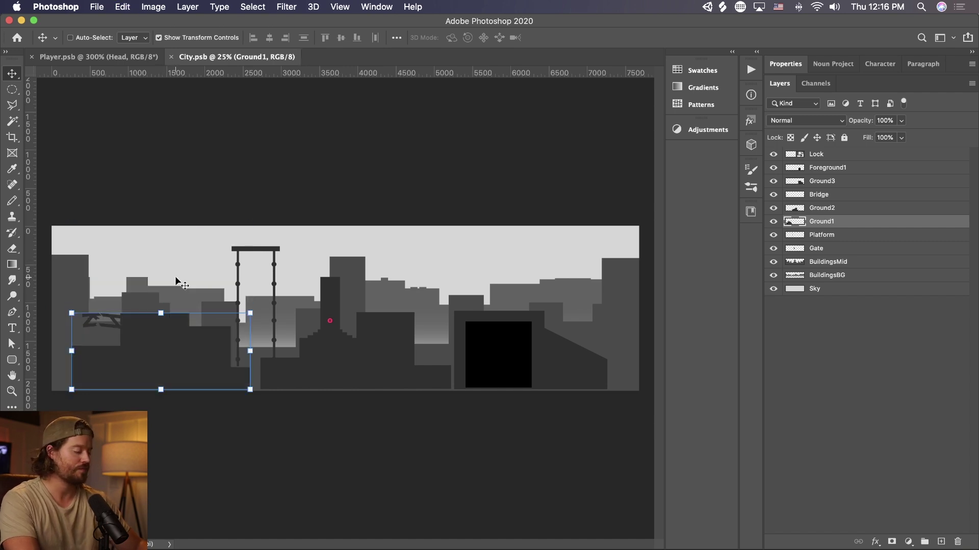
- Outline a slanted corner beside Ground1's tall block with the Polygonal Lasso, fill it with the ground's dark grey, and deselect
key(super+equal)
key(super+equal)
click(12, 105)
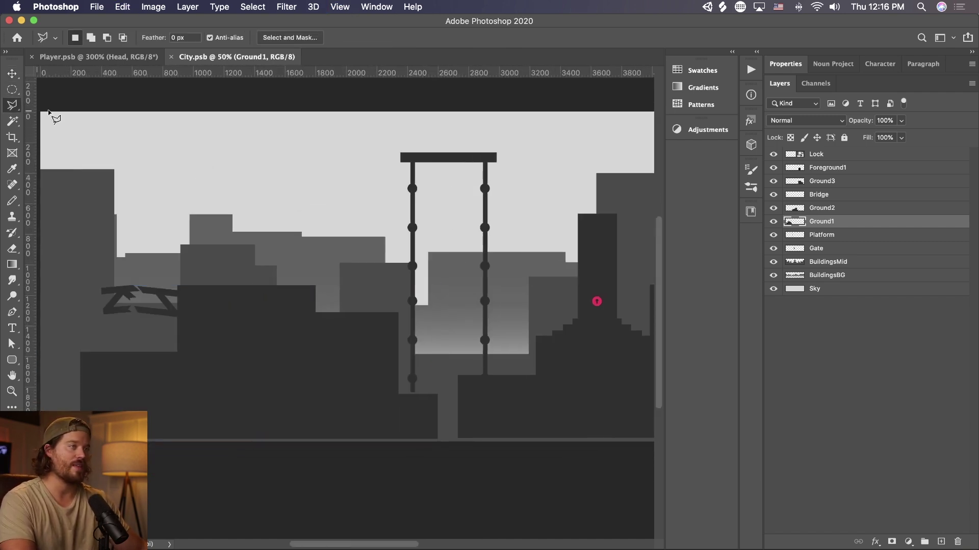
click(142, 361)
shift+click(207, 315)
shift+double_click(208, 380)
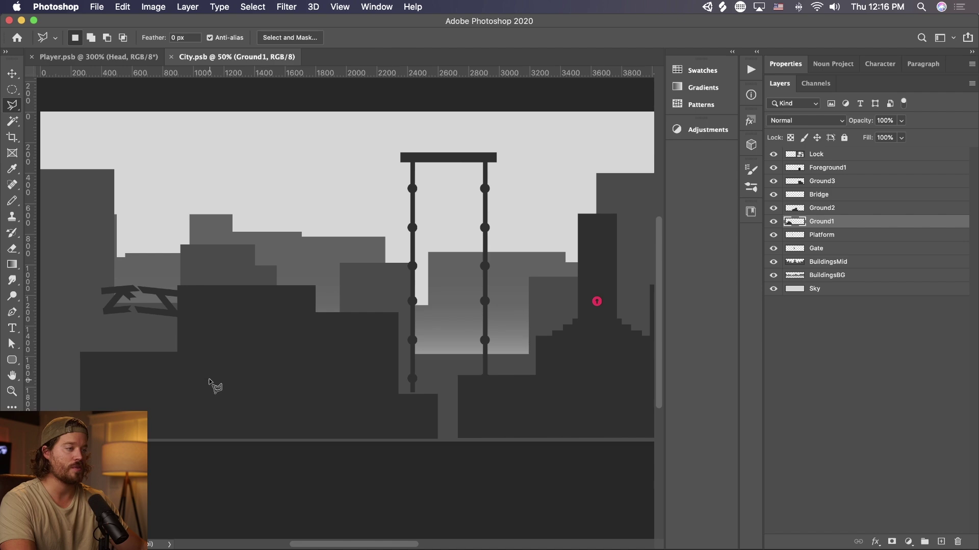
key(g)
alt+click(209, 379)
drag(165, 349, 175, 345)
key(super+d)
key(v)
- Add a Pattern fill layer with a brick pattern above Ground1 and clip it to the Ground1 layer
click(907, 542)
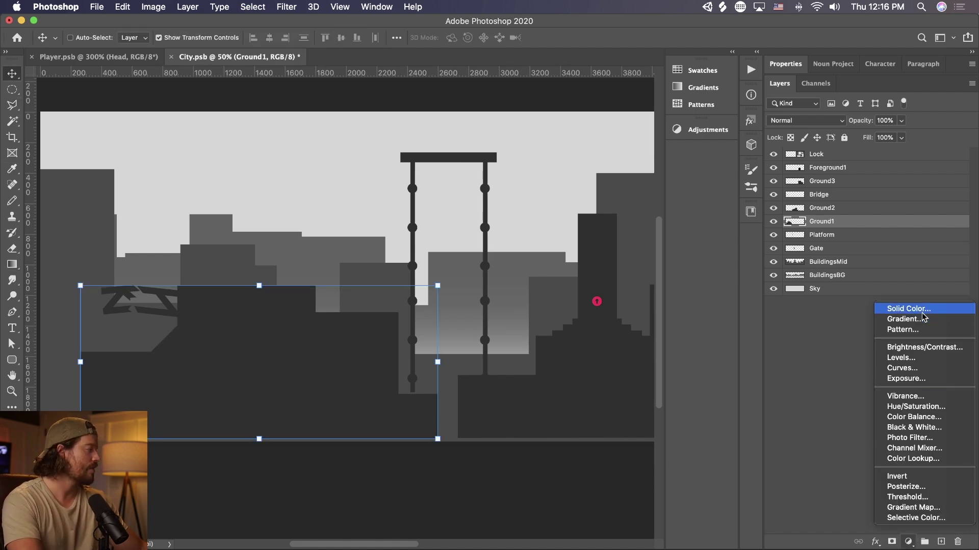
click(912, 331)
click(547, 334)
scroll(538, 410, down, 3)
click(569, 379)
click(718, 328)
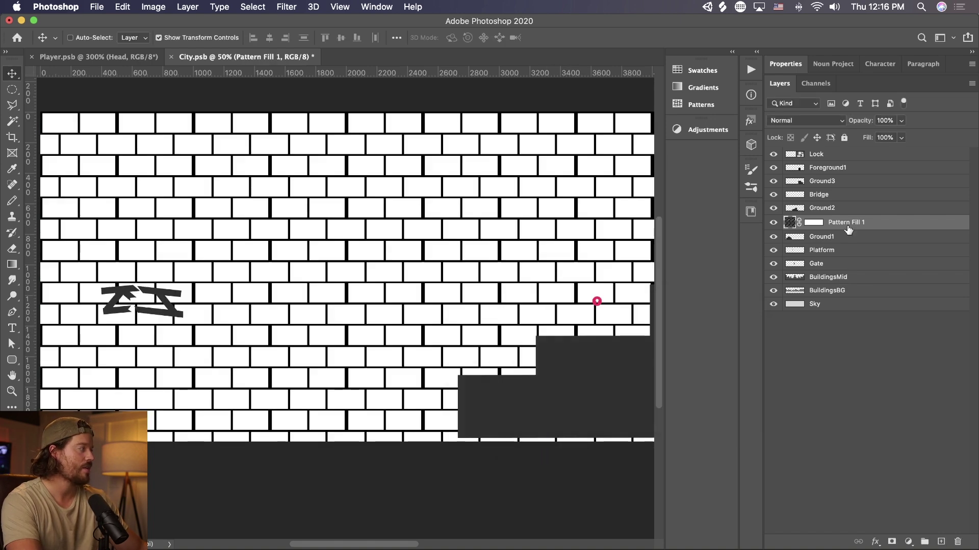
alt+click(856, 229)
- Set the brick pattern layer's blend mode to Darker Color and lower its opacity to make the bricks faint
click(806, 120)
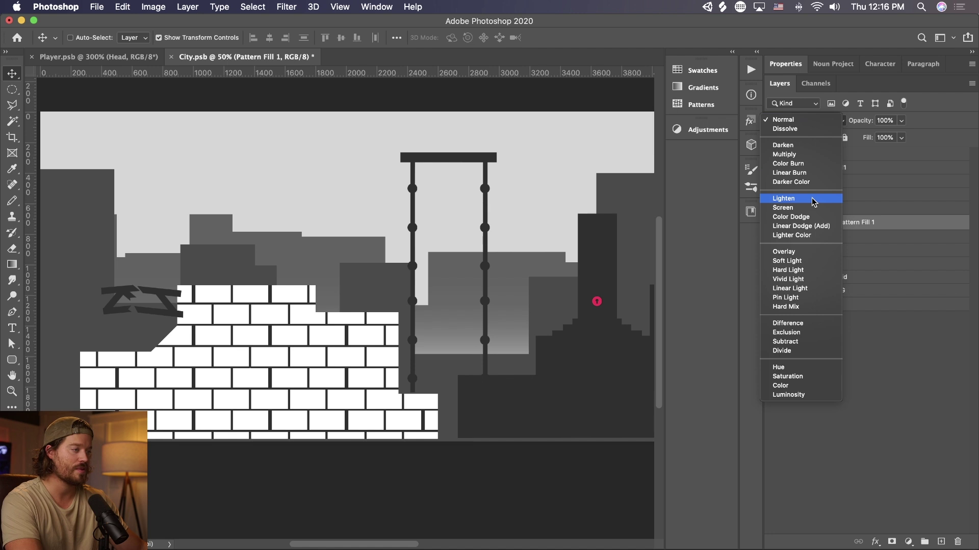
click(811, 182)
click(902, 120)
drag(903, 136, 849, 136)
- Add a clipped layer above the bricks and draw a dark fading gradient inside a rectangular selection beside Ground1's tall block
click(941, 542)
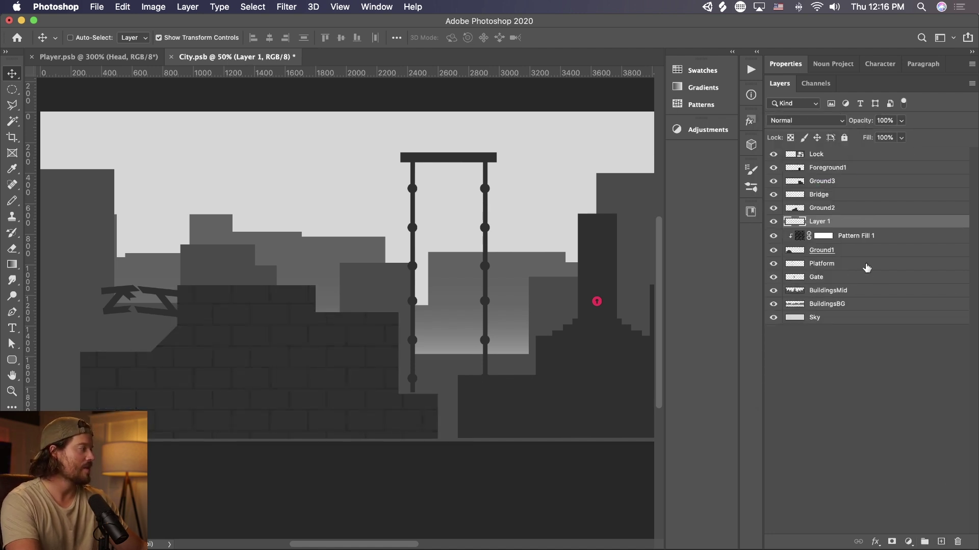
right_click(17, 97)
click(56, 90)
drag(463, 218, 316, 499)
click(12, 265)
click(9, 426)
drag(576, 343, 685, 384)
click(731, 198)
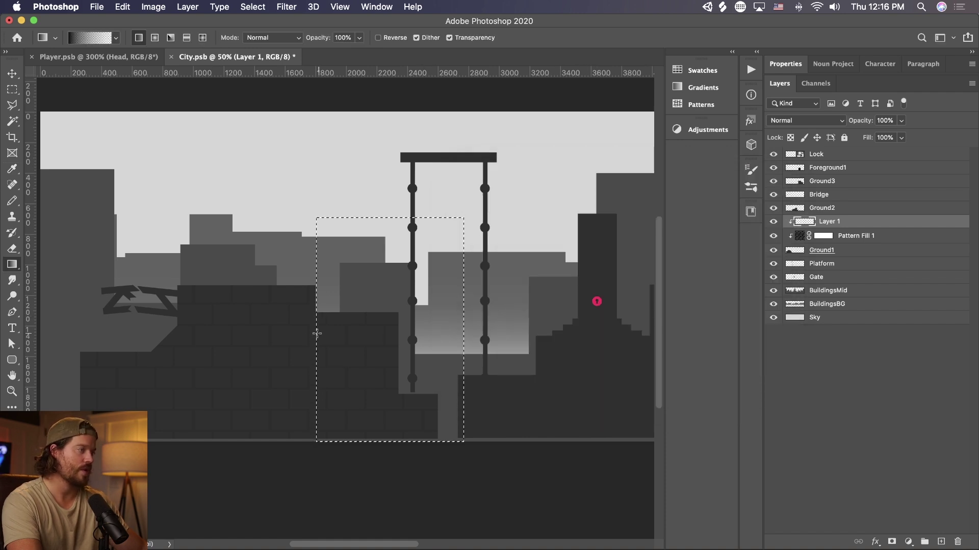
drag(324, 321, 336, 322)
key(ctrl+d)
- Duplicate the gradient shadow onto Ground1's other steps, flipping it to shade the side left of the tall block
key(v)
drag(420, 343, 302, 338)
key(ctrl+alt+t)
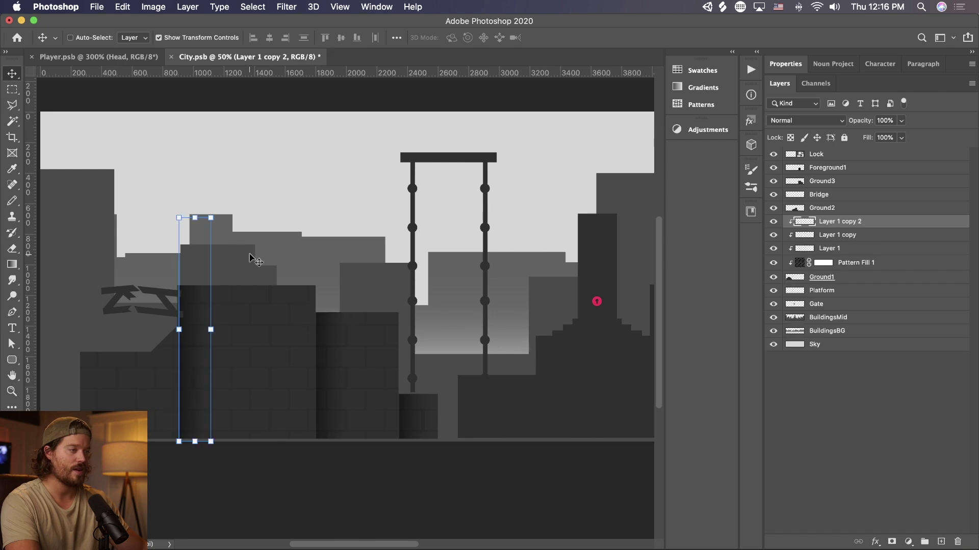
drag(219, 209, 168, 414)
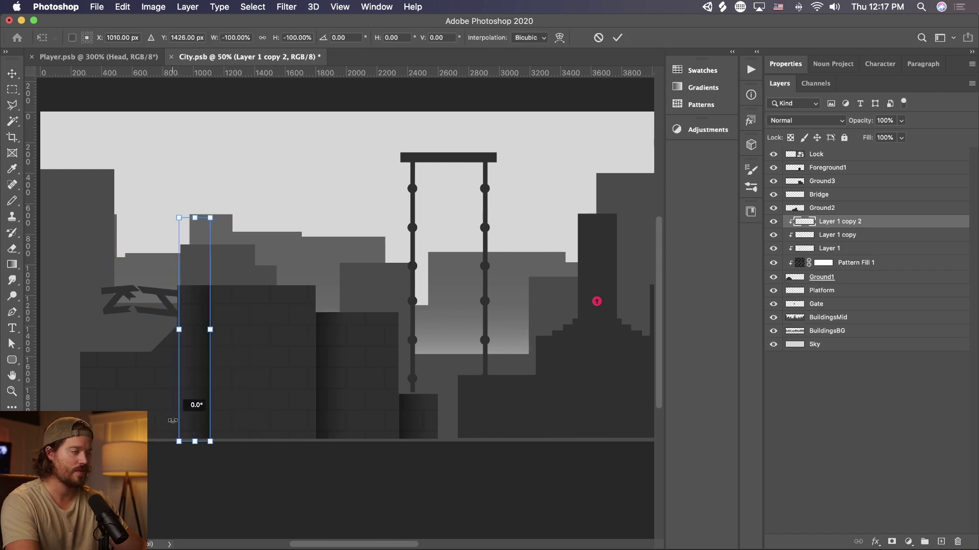
key(Return)
drag(230, 376, 255, 389)
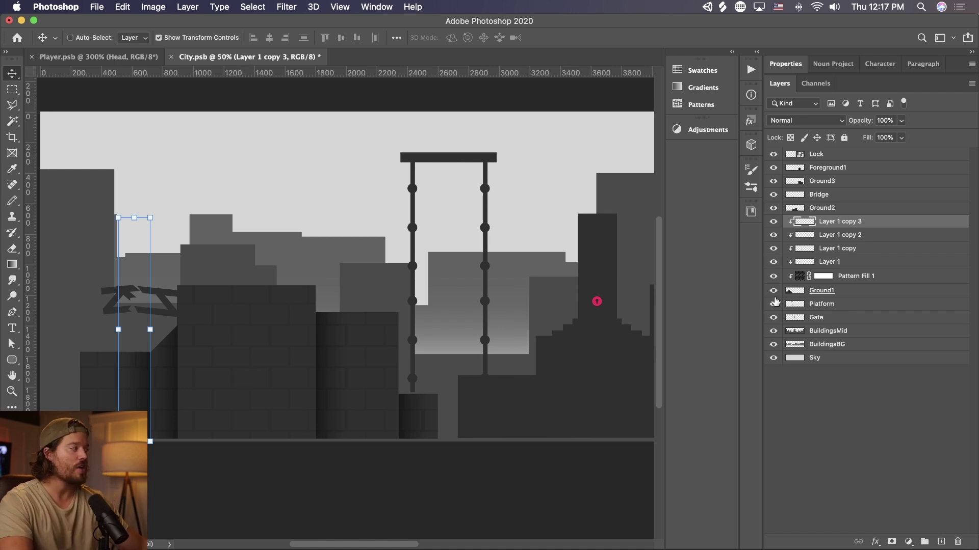
- Merge the Ground1 layer with its brick pattern and all of its shadow layers
click(822, 292)
click(856, 227)
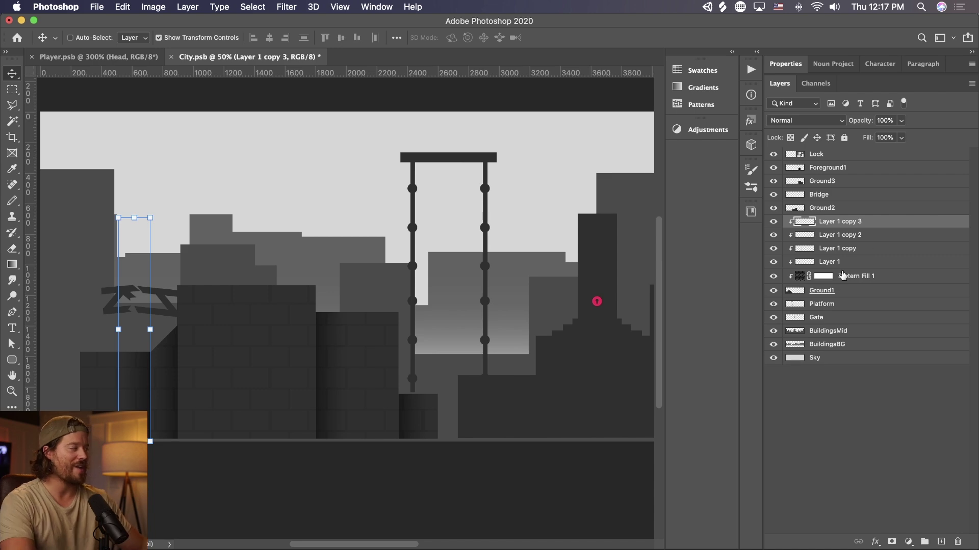
shift+click(845, 292)
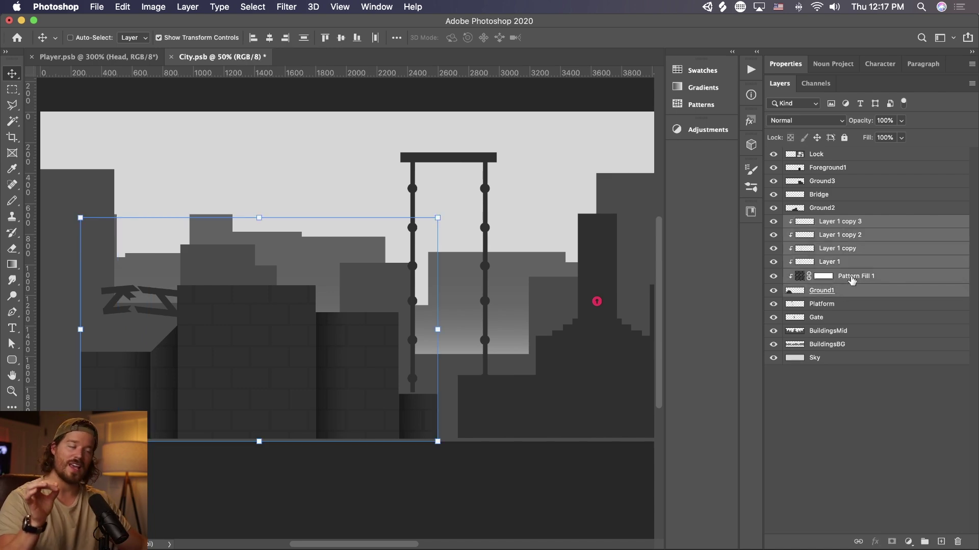
right_click(850, 282)
click(746, 380)
- Rename the merged layer Ground1 and save City.psb
double_click(832, 222)
text(Ground1)
key(Return)
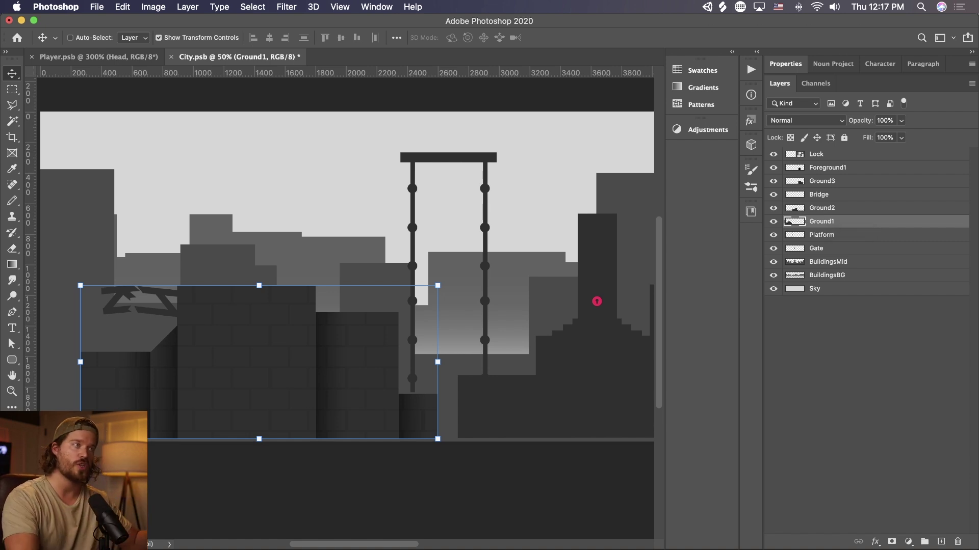
key(super+s)
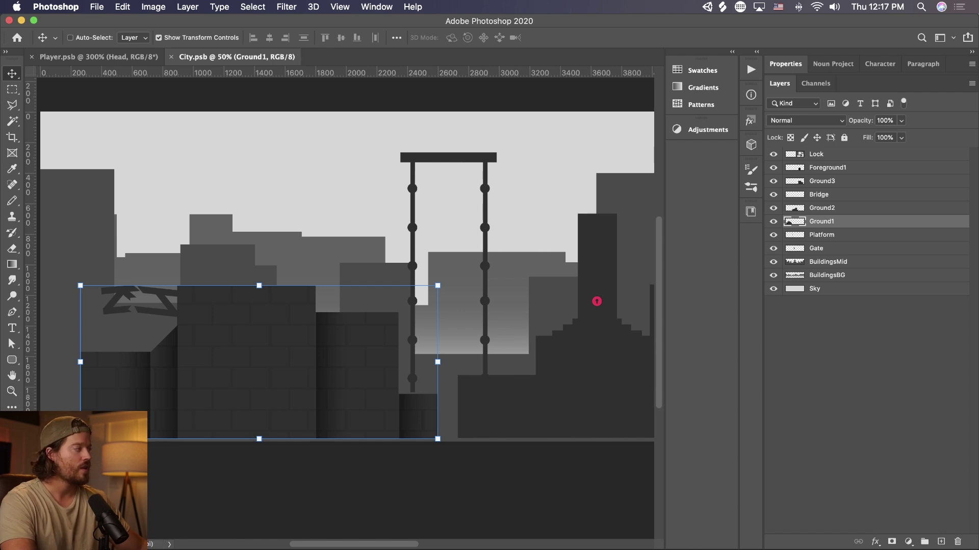
- Switch back to Unity and open the prefab of the first Ground1 object under Layer0 for editing
key(super+Tab)
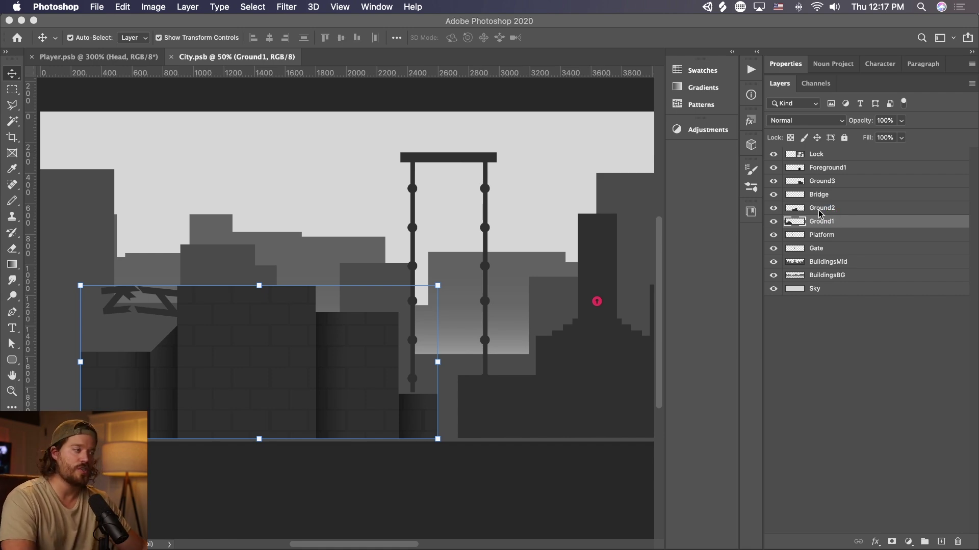
key(super+Tab)
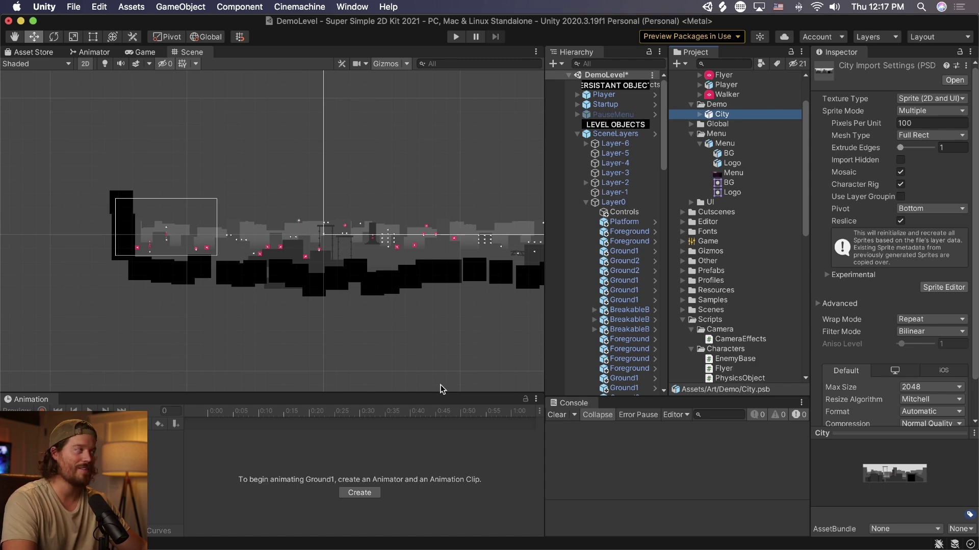
click(655, 250)
scroll(245, 248, up, 5)
middle_drag(193, 273, 325, 219)
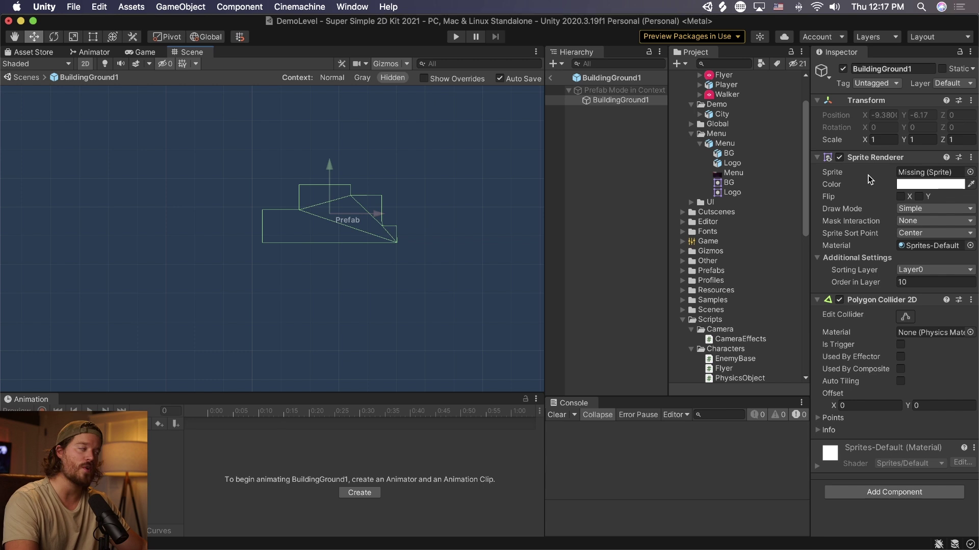
- Open the City asset in the Sprite Editor and enlarge the editor window
click(724, 115)
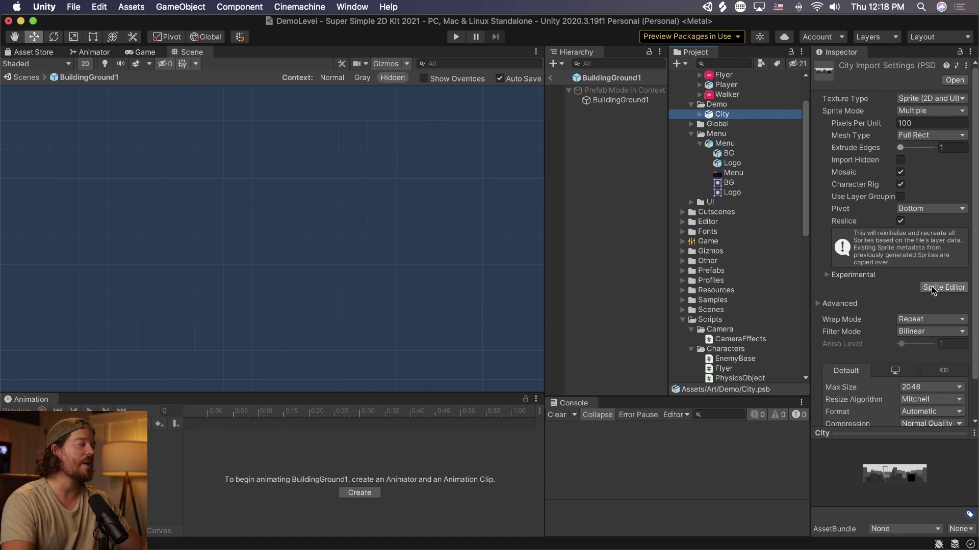
click(942, 288)
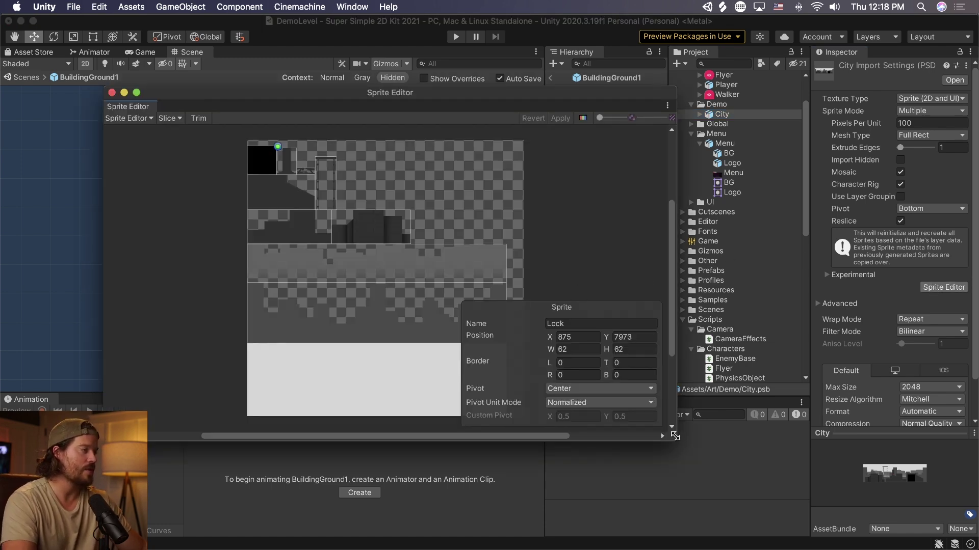
drag(673, 437, 927, 468)
- Frame the Ground1 sprite, lower its rectangle's top edge to a height of 902, and raise it back to 1005
click(526, 239)
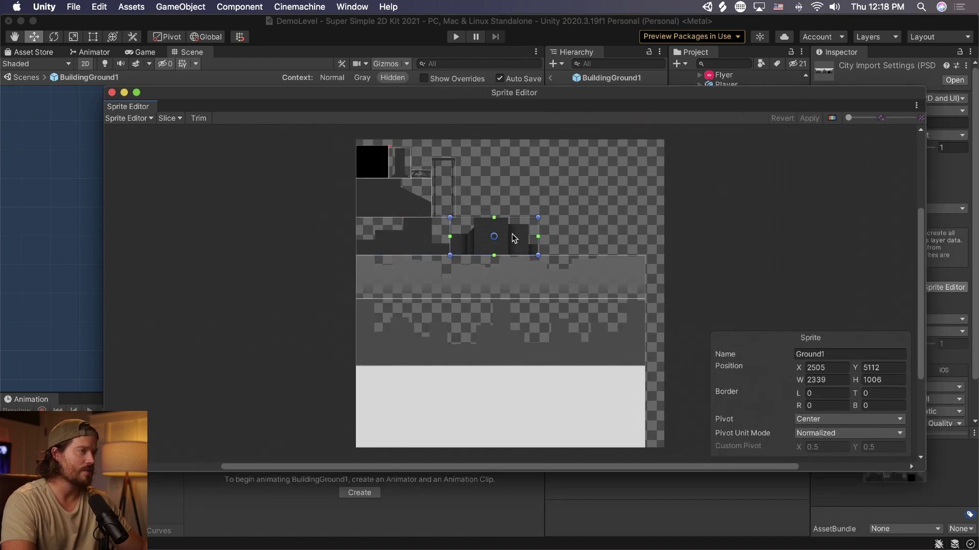
key(f)
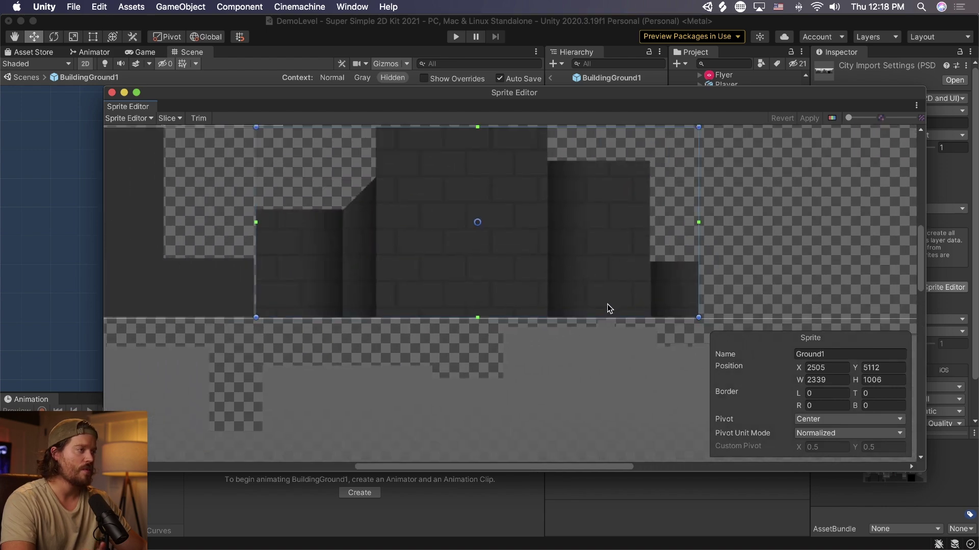
drag(529, 193, 530, 213)
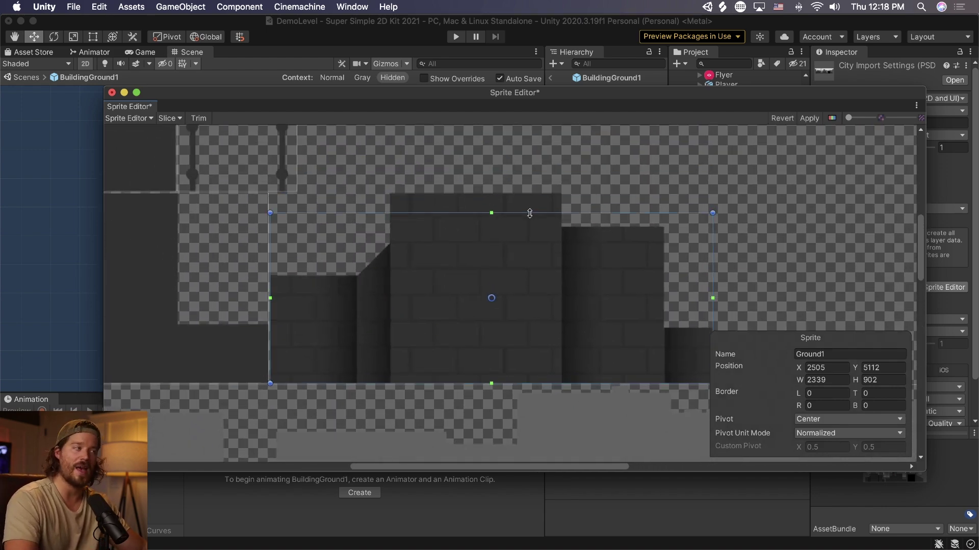
drag(530, 213, 529, 199)
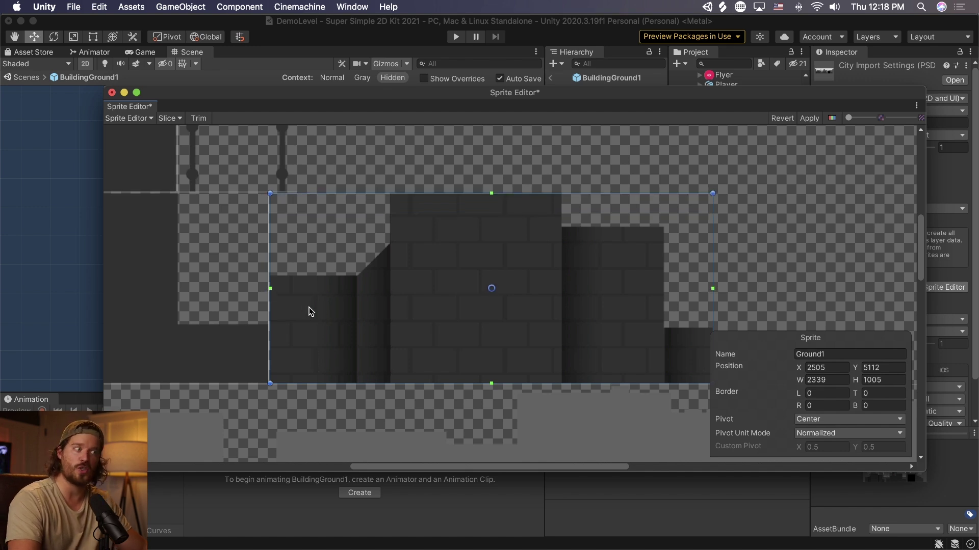
- Extend the left edge of the Ground1 sprite rectangle to X 2500 and width 2344, apply it and close the Sprite Editor
drag(271, 329, 269, 328)
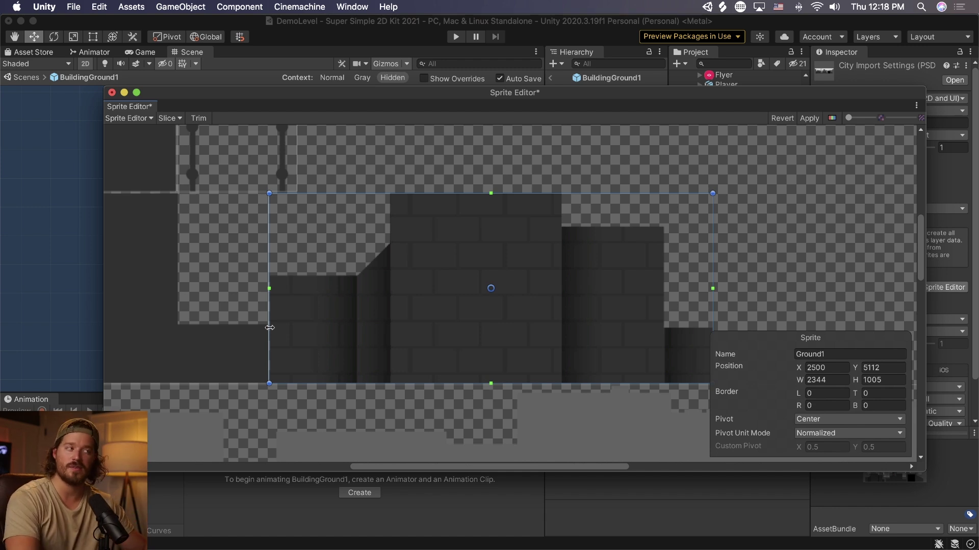
click(843, 352)
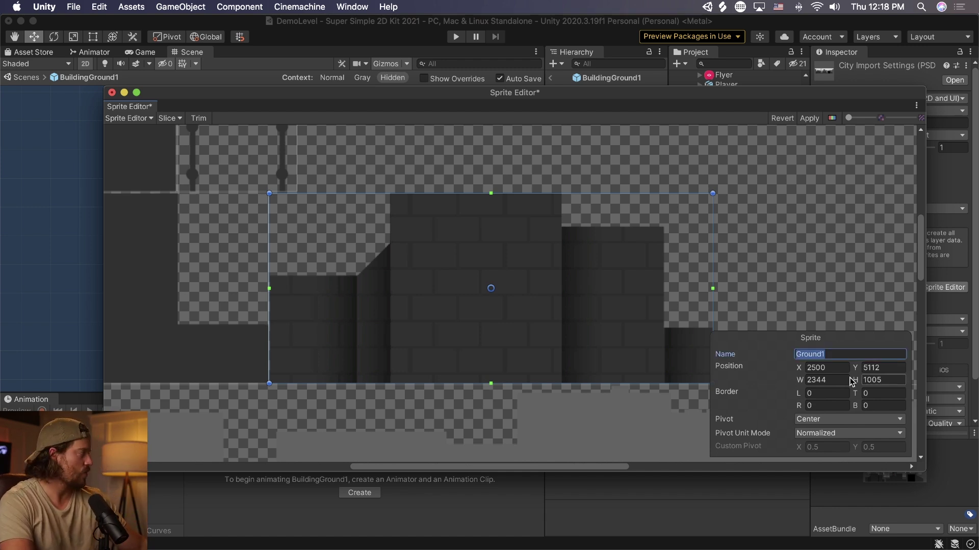
click(809, 118)
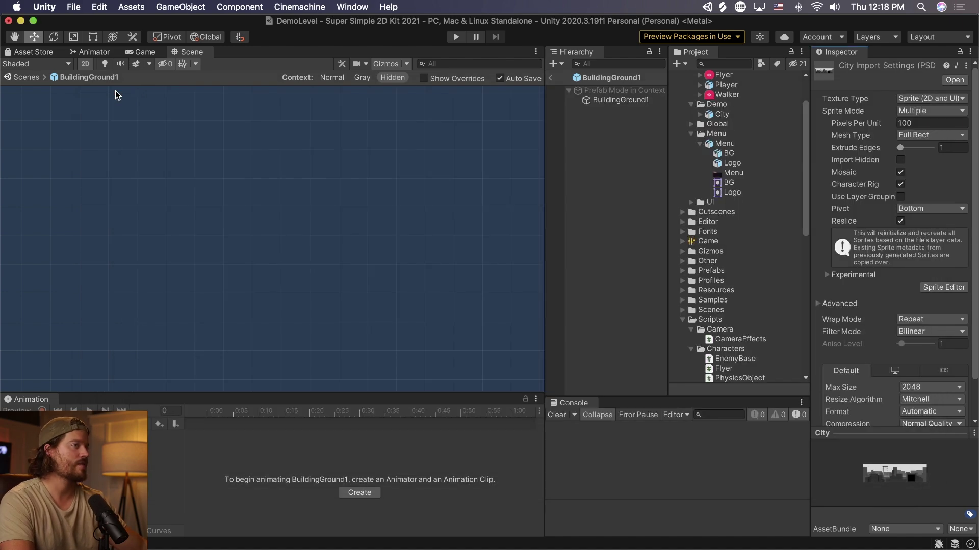
click(113, 91)
- Assign the Ground1 sprite from the City asset to the Sprite Renderer of the BuildingGround1 prefab
click(631, 102)
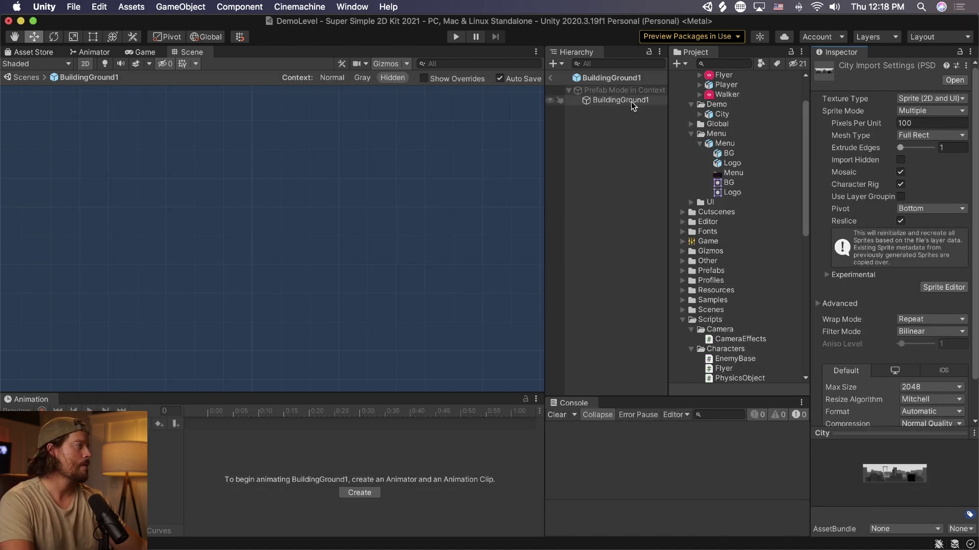
click(699, 114)
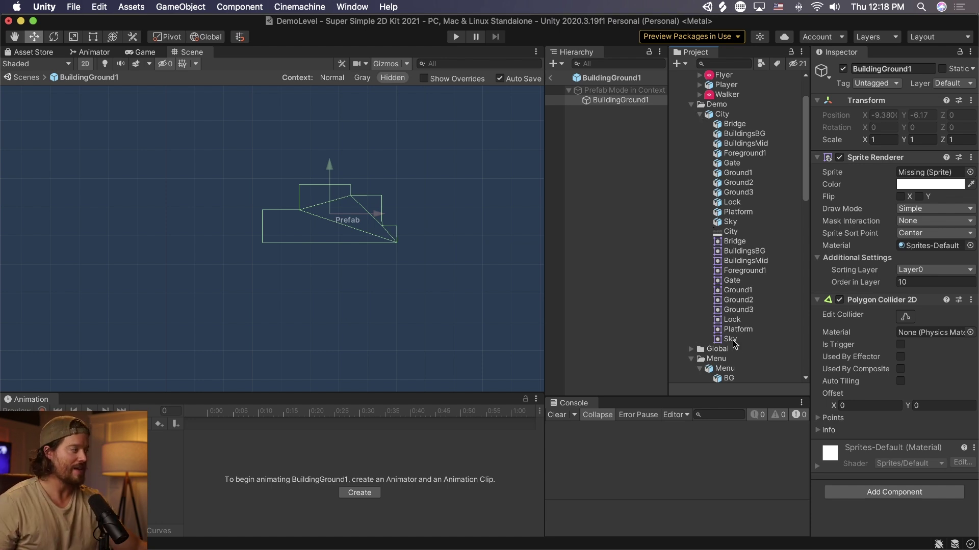
drag(737, 291, 913, 175)
scroll(83, 232, up, 6)
middle_drag(343, 189, 156, 227)
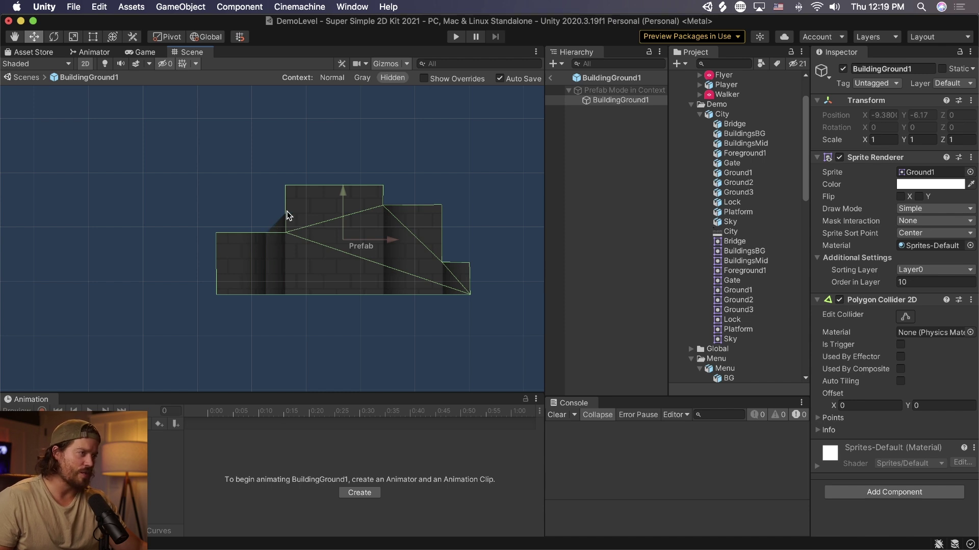
- Reshape BuildingGround1's polygon collider to follow the sloped edge beside the tall block, and return to the DemoLevel scene
scroll(269, 238, up, 2)
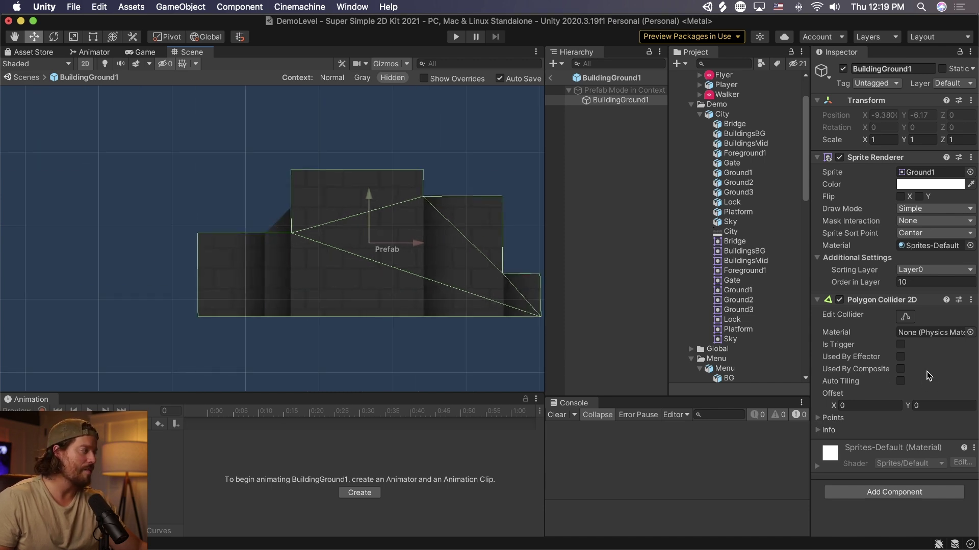
click(905, 317)
drag(295, 237, 290, 211)
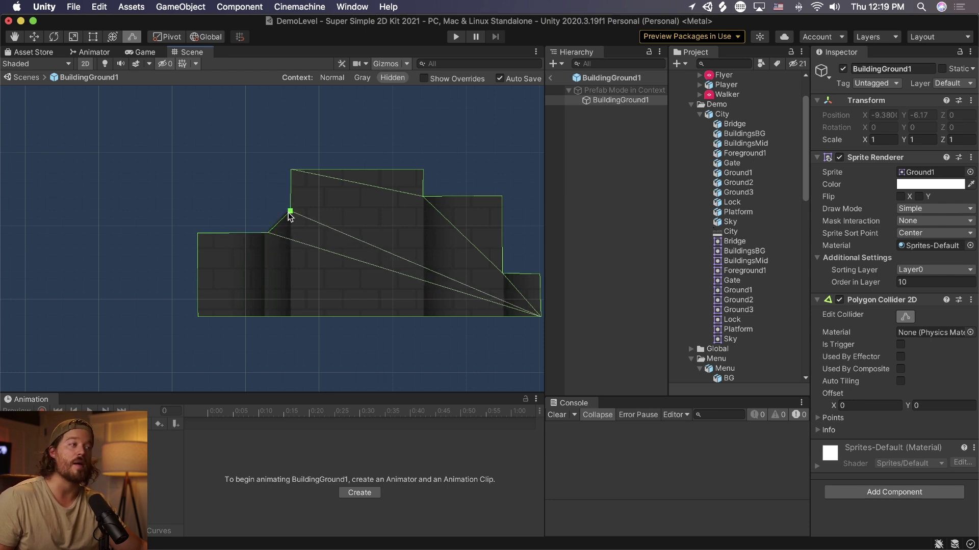
click(550, 79)
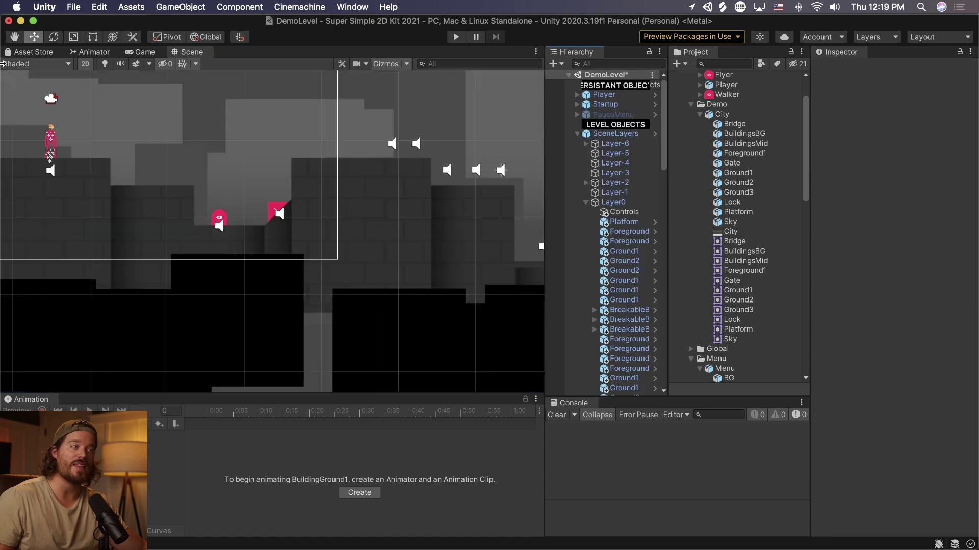
- Look over the full length of the DemoLevel scene through to its right end
scroll(282, 233, down, 3)
scroll(347, 230, down, 2)
scroll(397, 229, up, 6)
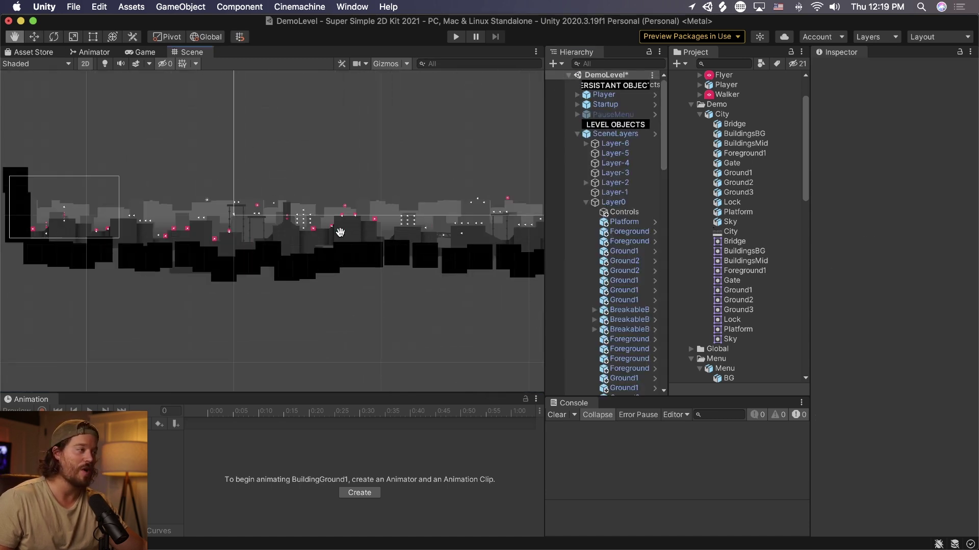
scroll(316, 233, right, 3)
scroll(260, 270, right, 3)
scroll(204, 267, down, 5)
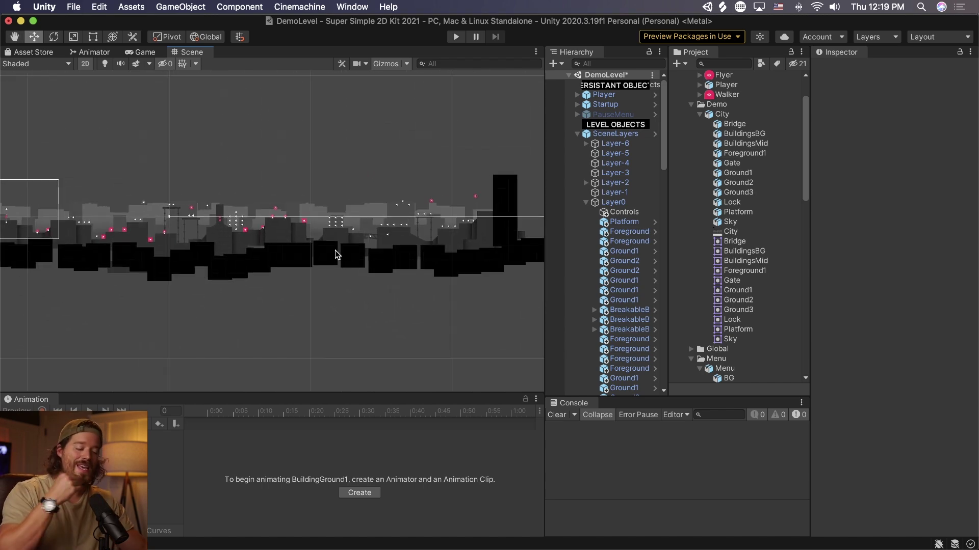
- Switch to Photoshop and look across the City.psb artwork at a reduced zoom
key(super+Tab)
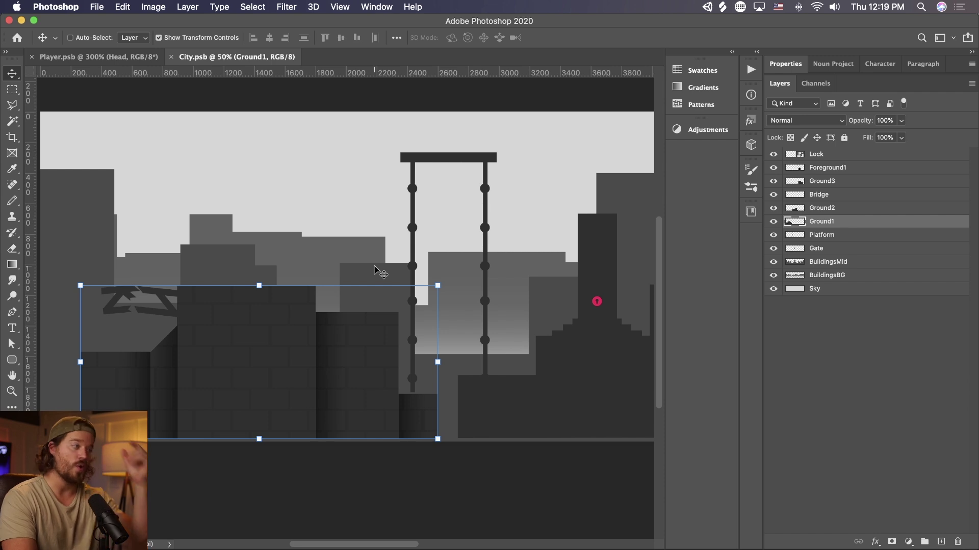
key(super+minus)
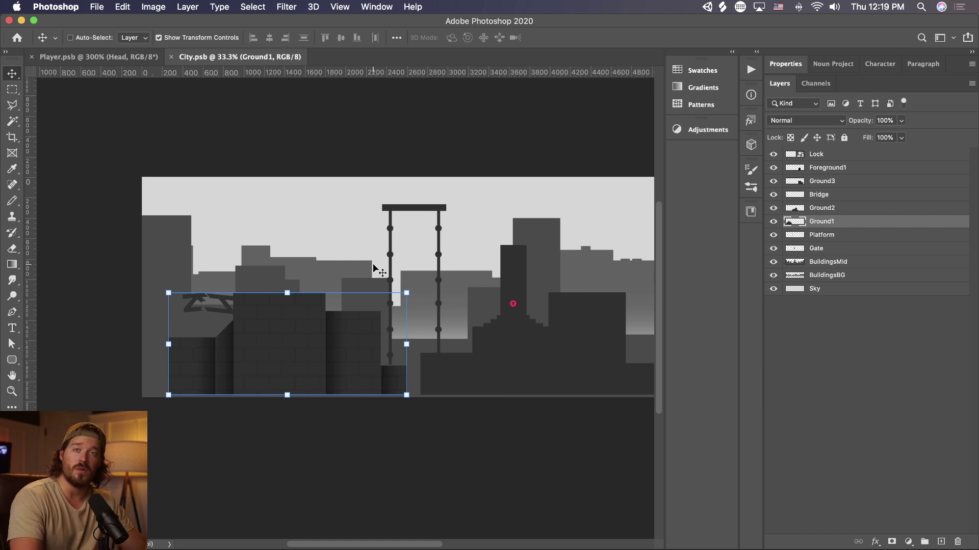
drag(521, 249, 359, 247)
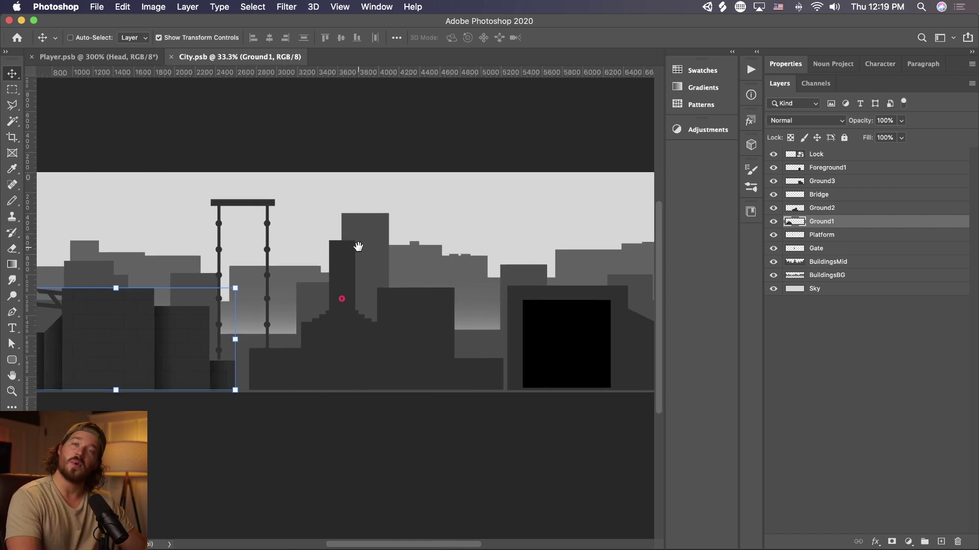
- Switch back to Unity, collapse Layer0 and examine the settings of the individual layers under SceneLayers
key(super+Tab)
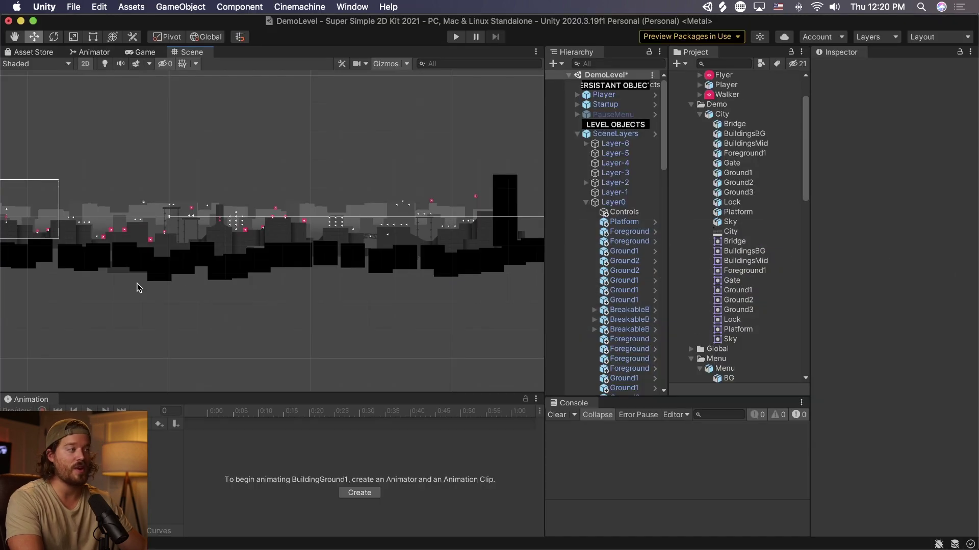
click(586, 203)
click(617, 232)
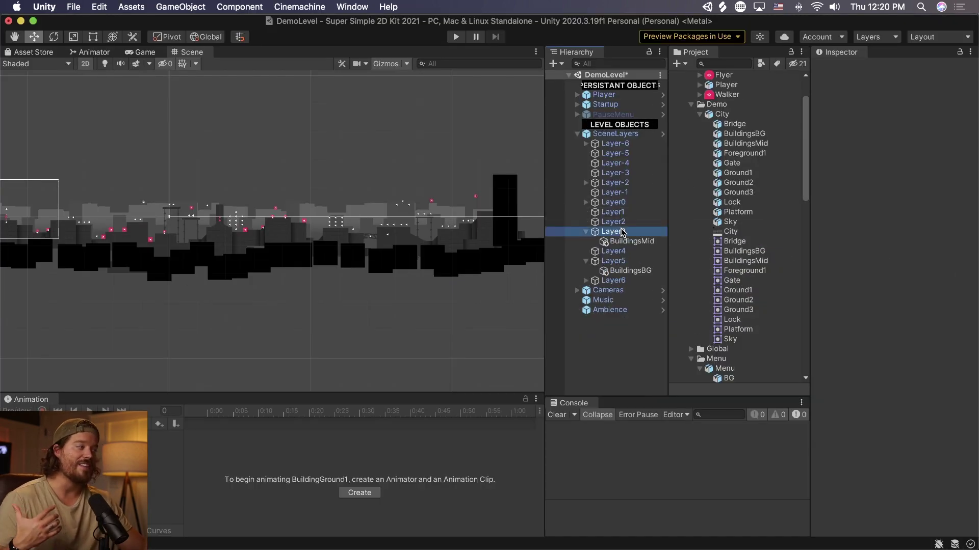
click(618, 202)
key(Up)
key(Up)
key(Up)
key(Up)
key(Up)
key(Up)
key(Down)
key(Down)
key(Down)
key(Down)
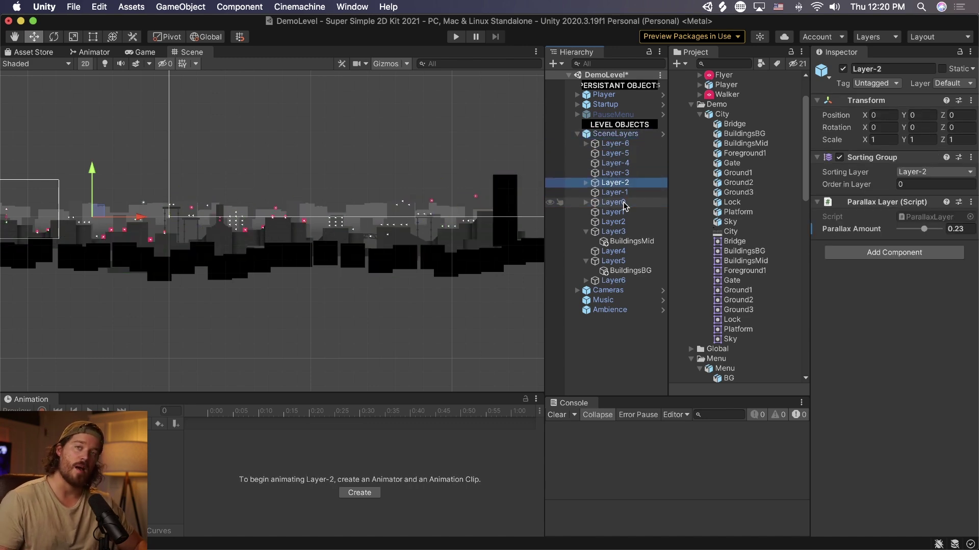
- Expand Layer0 and examine its objects one by one down to the first Ground2
key(Down)
key(Down)
key(Down)
key(Up)
key(Right)
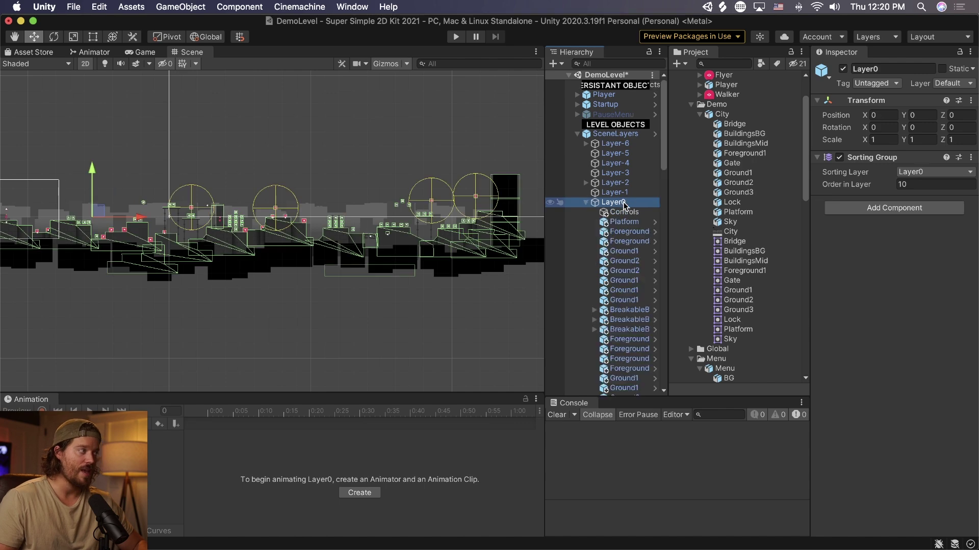
key(Down)
key(Down)
key(Down)
key(Down)
key(Down)
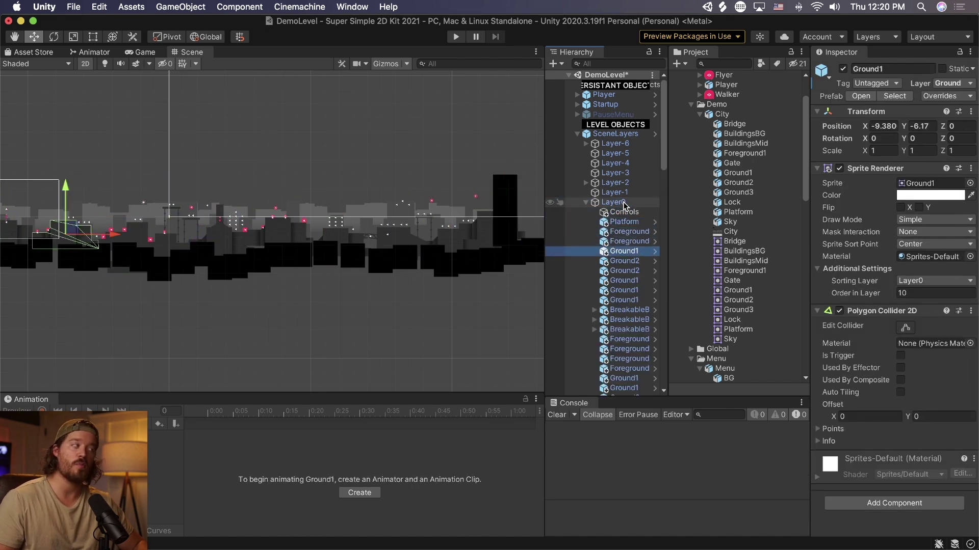
key(Down)
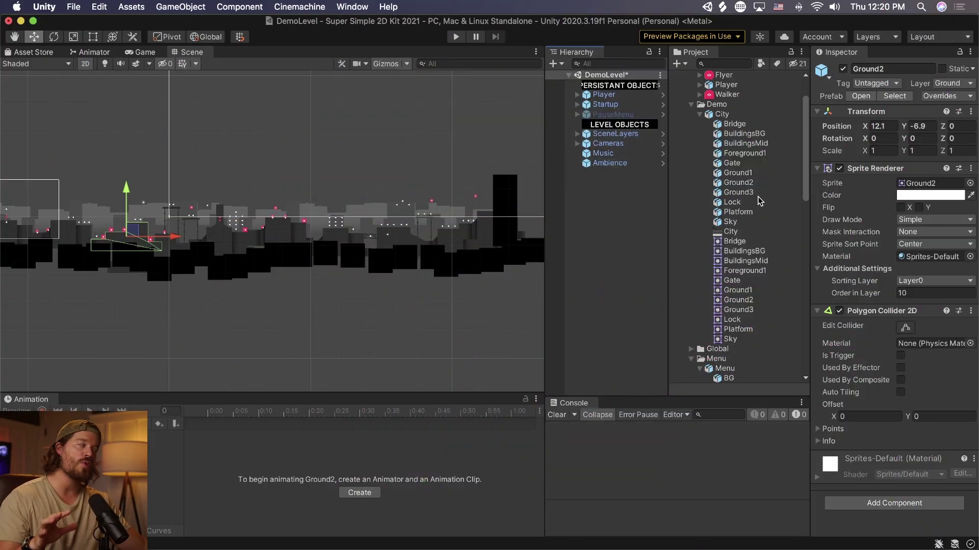
- Collapse the Demo and Art folders in the project assets and show the Scripts folder's contents
scroll(760, 200, up, 3)
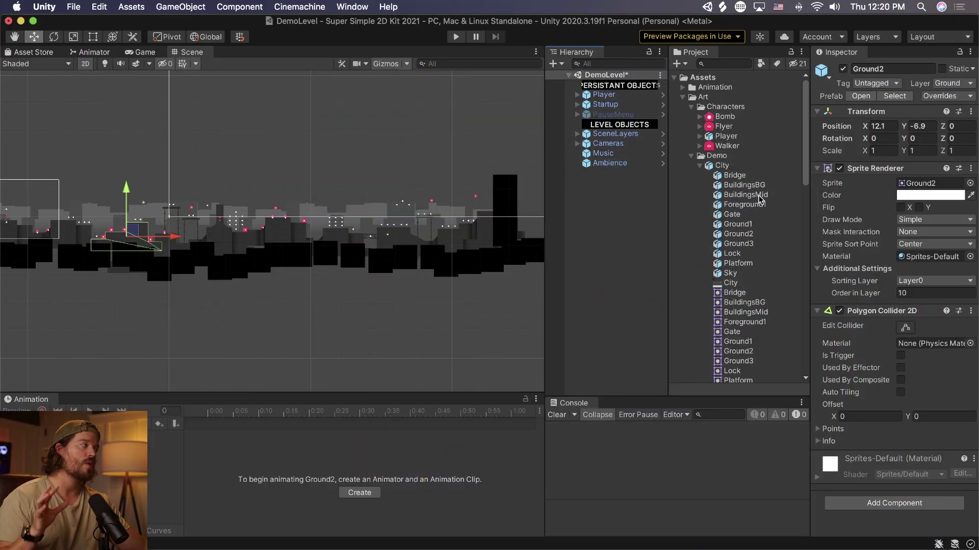
click(691, 156)
click(681, 97)
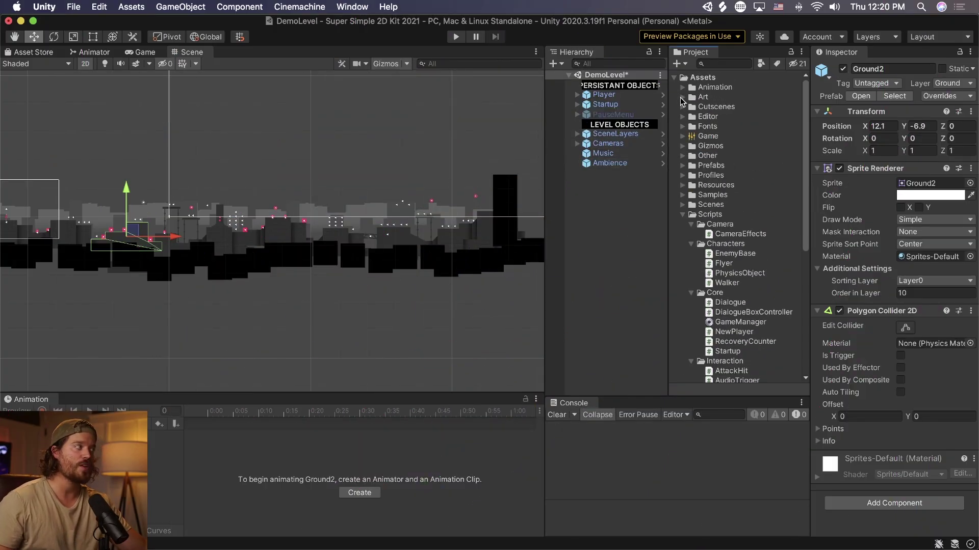
scroll(718, 234, down, 5)
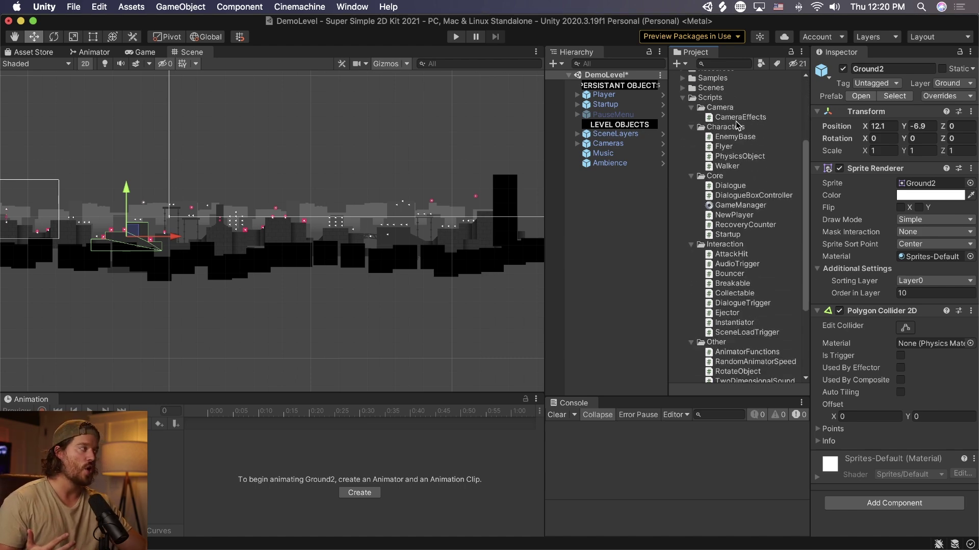
- Inspect the Flyer script in Characters and the AudioTrigger script in Interaction
click(739, 147)
scroll(739, 147, down, 4)
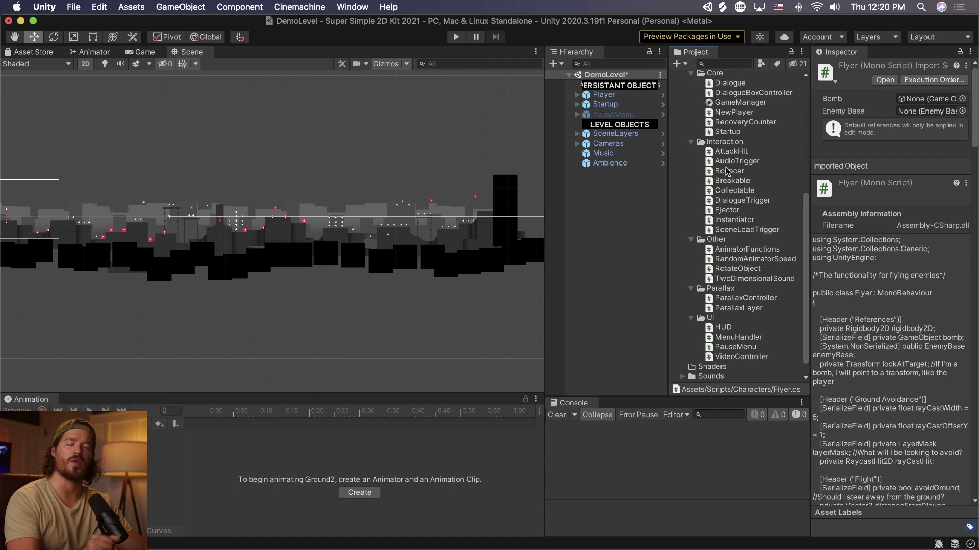
click(726, 163)
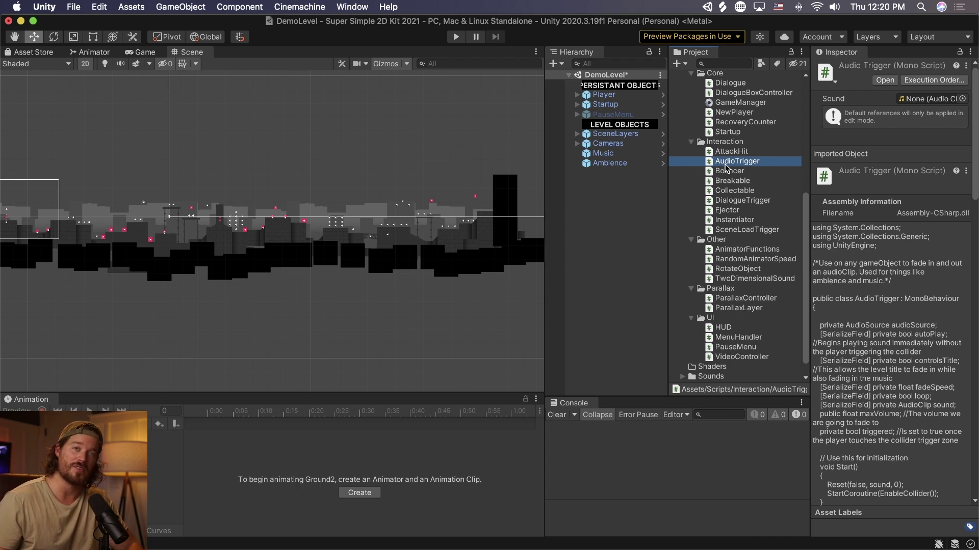
scroll(726, 167, up, 5)
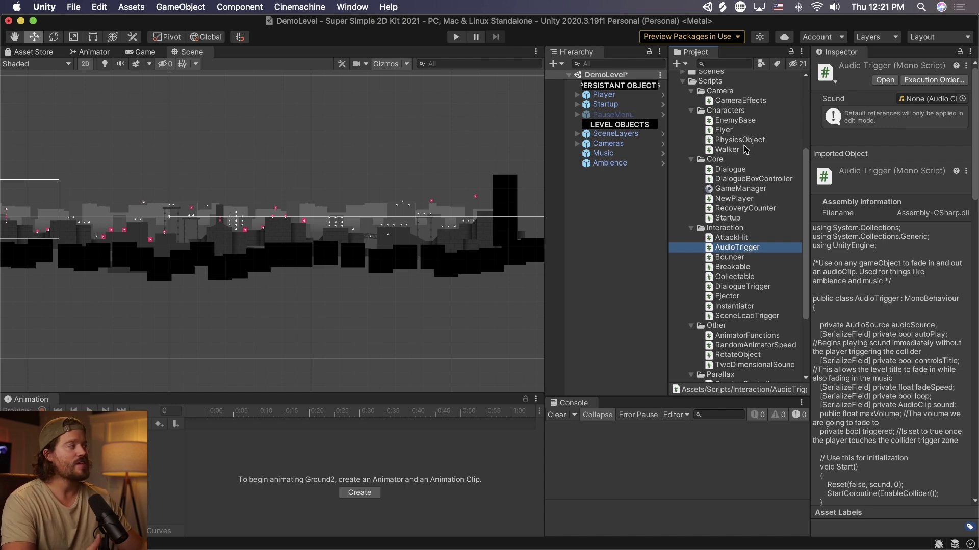
- Examine the organization of the Scripts folder, including CameraEffects, EnemyBase and the Core subfolder
scroll(746, 149, down, 1)
click(743, 94)
click(744, 112)
click(753, 152)
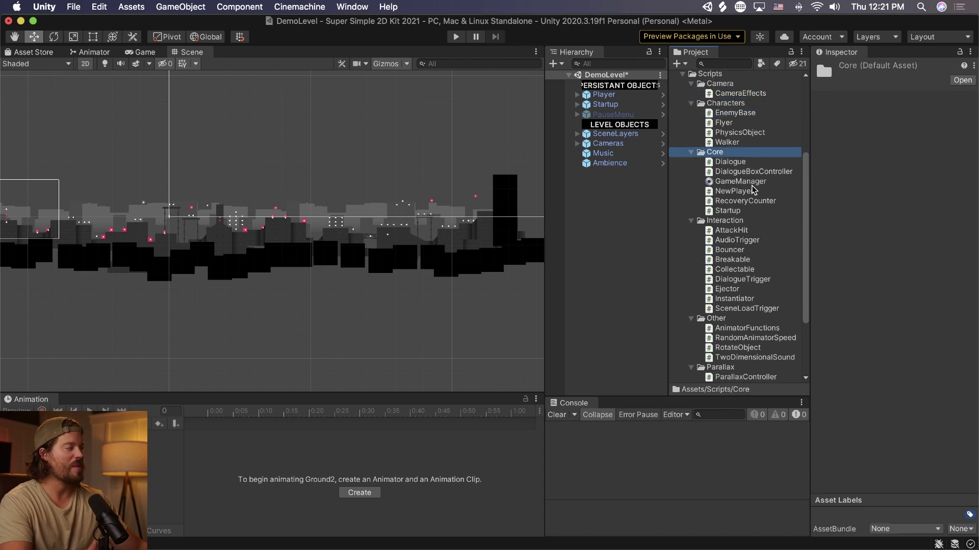
scroll(752, 184, down, 6)
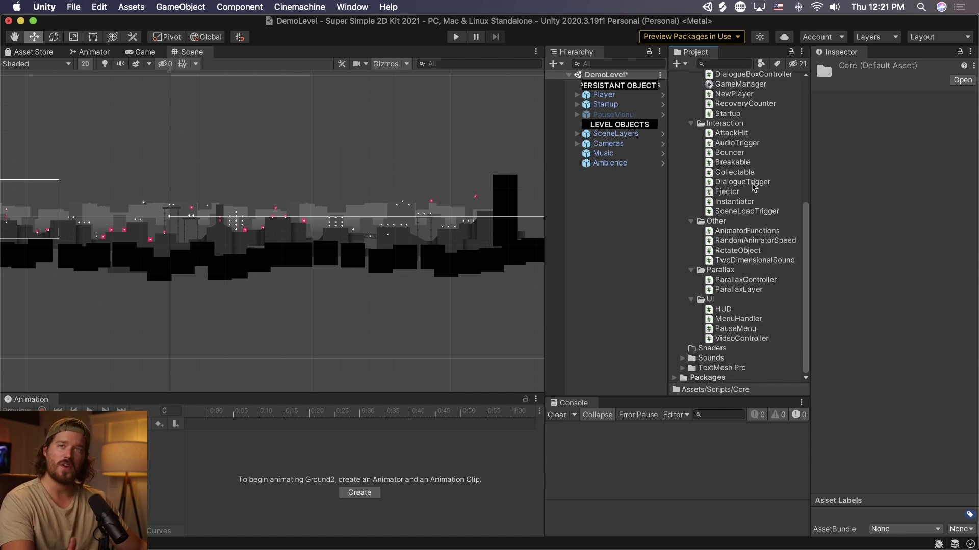
scroll(751, 210, up, 5)
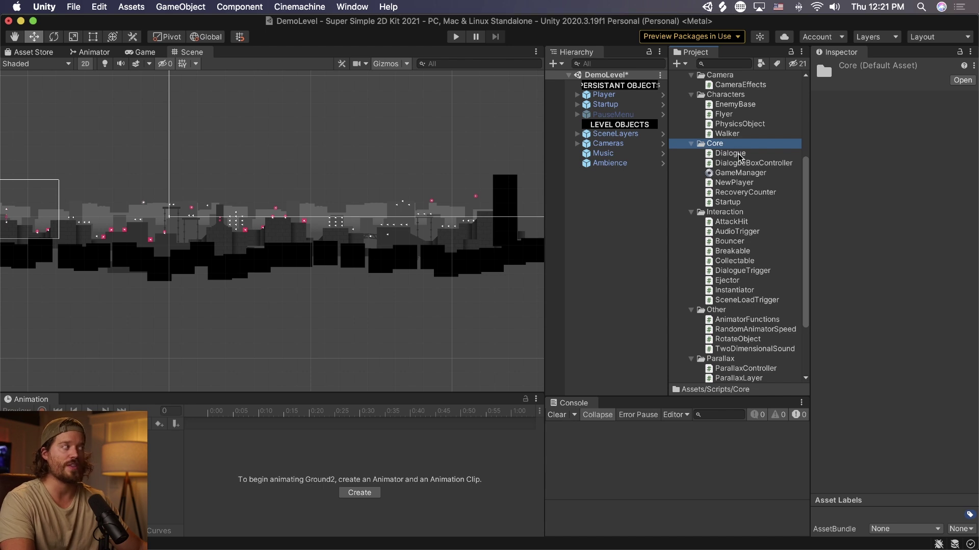
scroll(739, 155, up, 3)
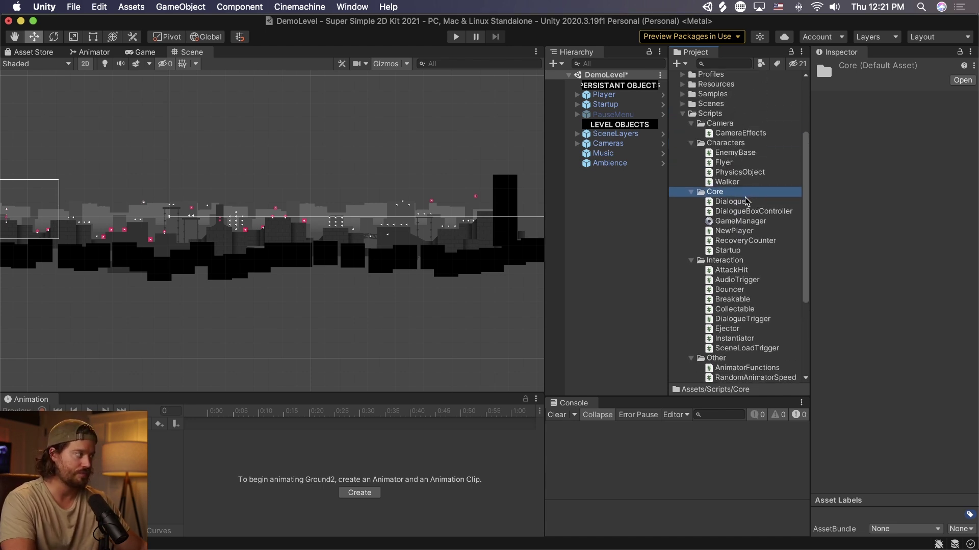
- Inspect the Dialogue, DialogueBoxController, GameManager, NewPlayer and RecoveryCounter scripts in the Core folder
click(746, 201)
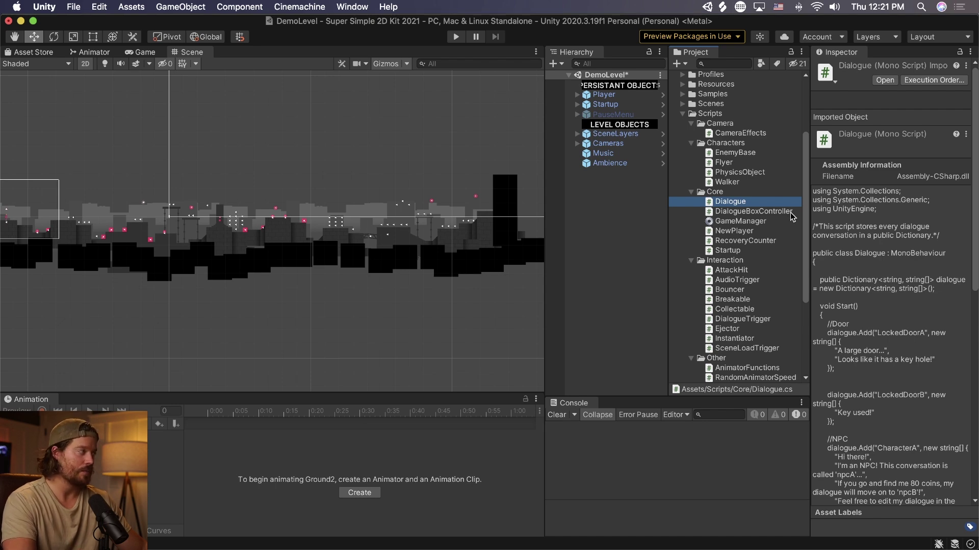
click(776, 211)
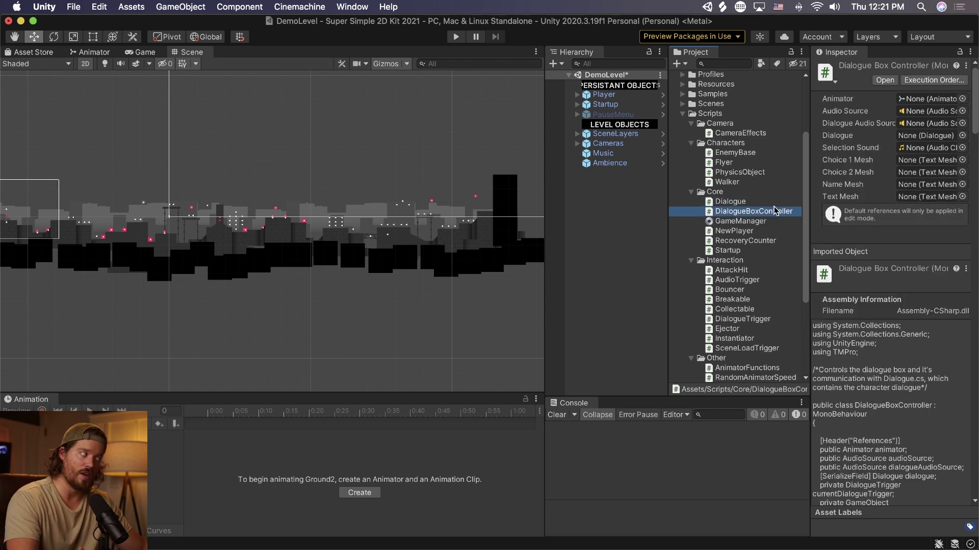
click(760, 222)
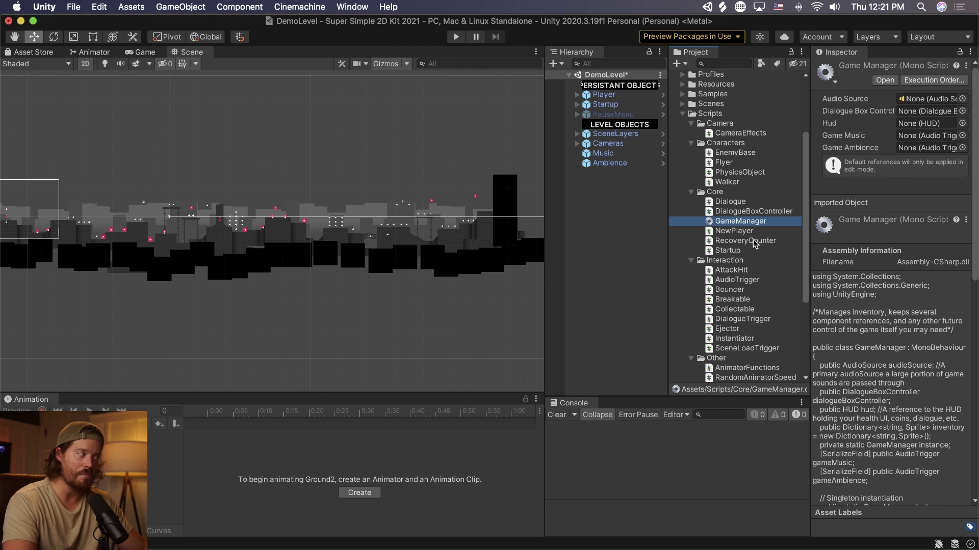
click(752, 237)
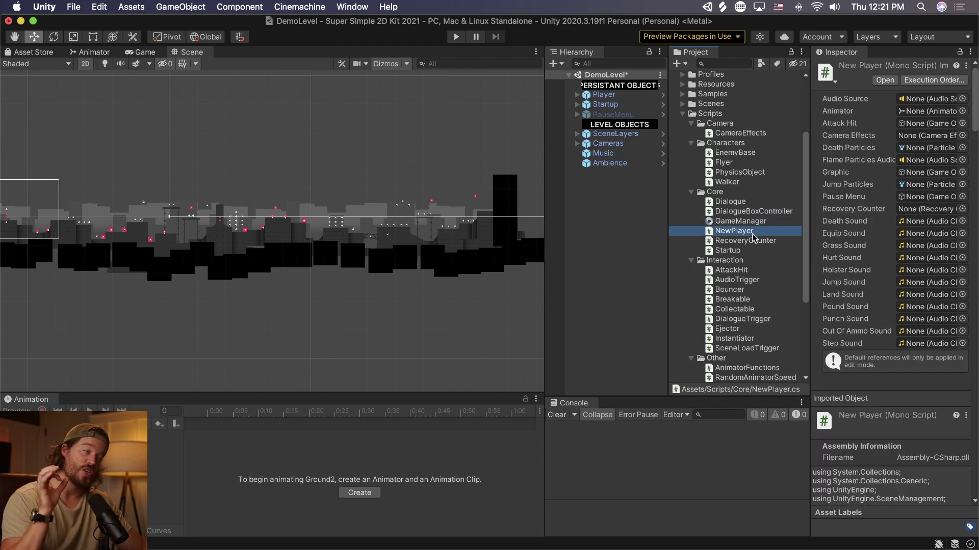
click(762, 243)
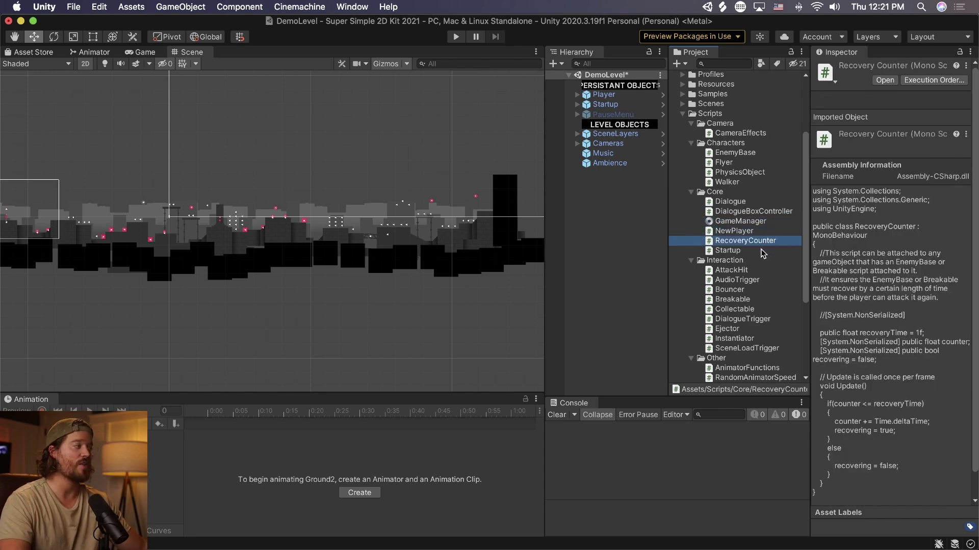
- Inspect the Startup script in the Core folder and the AttackHit script in the Interaction folder
click(761, 250)
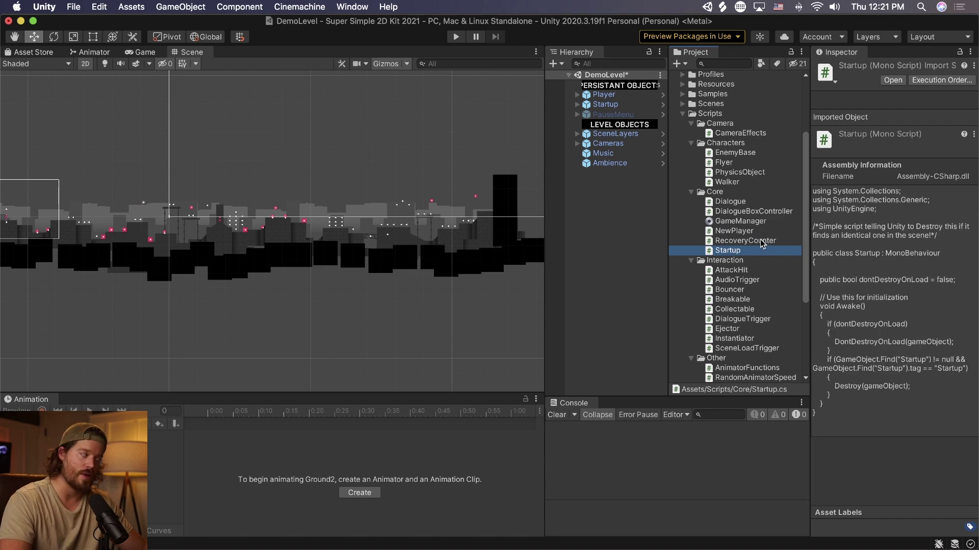
click(736, 261)
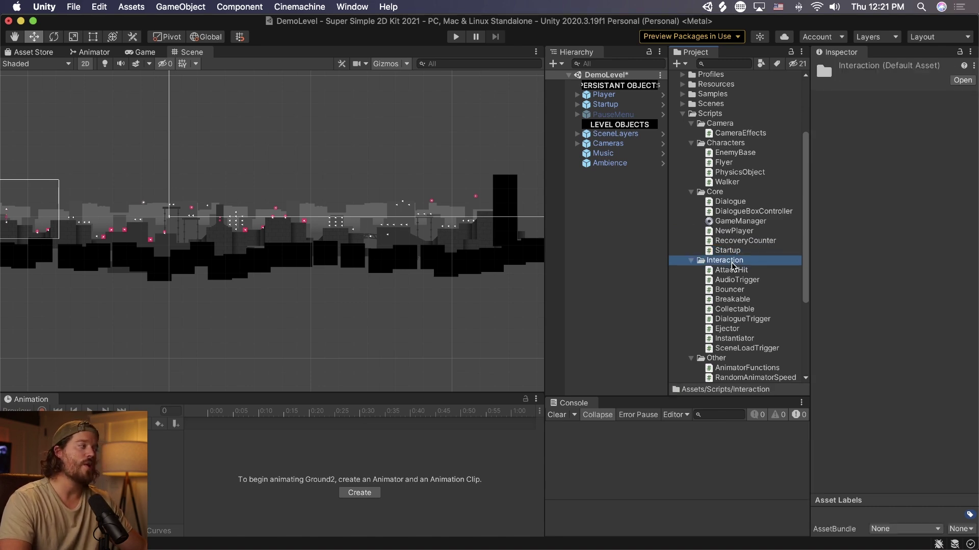
click(731, 270)
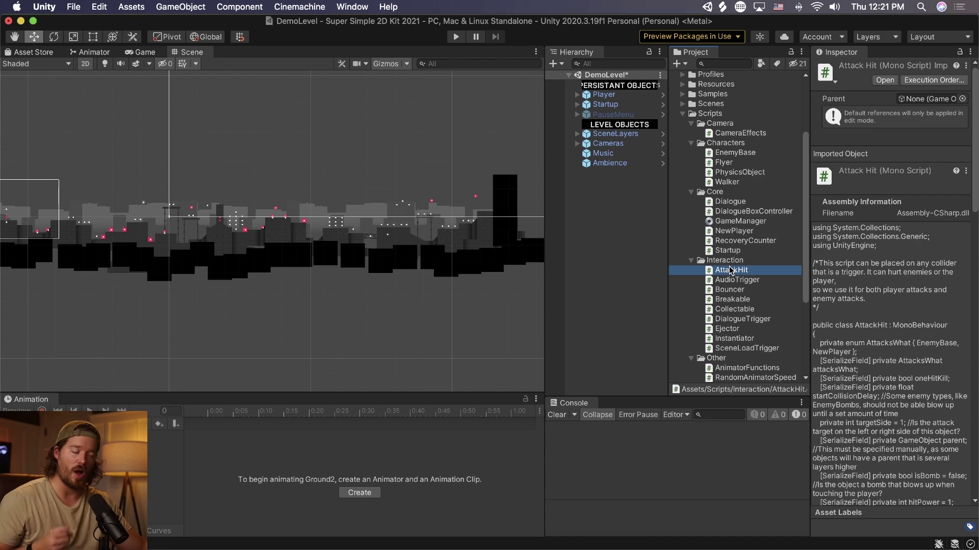
- Frame the Player's AttackHit child object in the scene and collapse its Sprite Renderer and Attack Hit script components
click(577, 94)
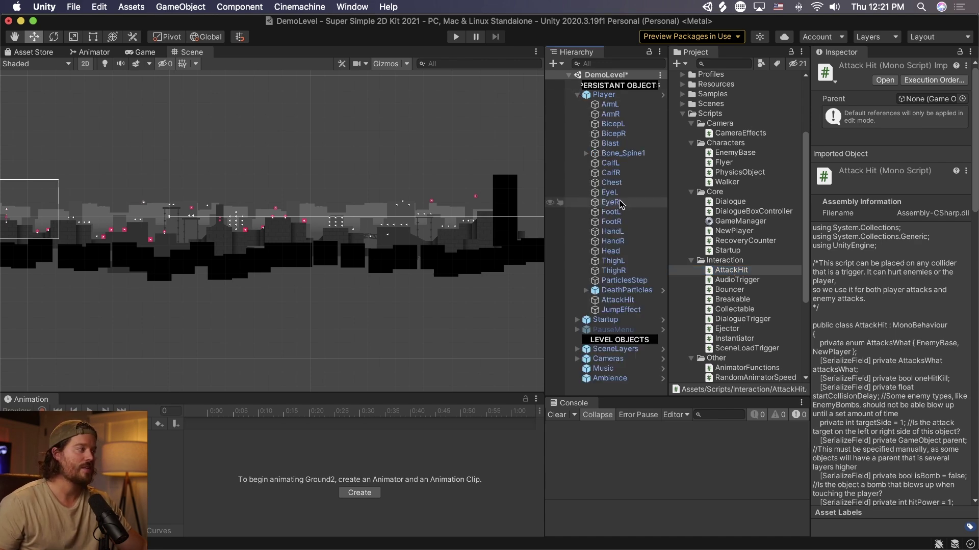
double_click(611, 300)
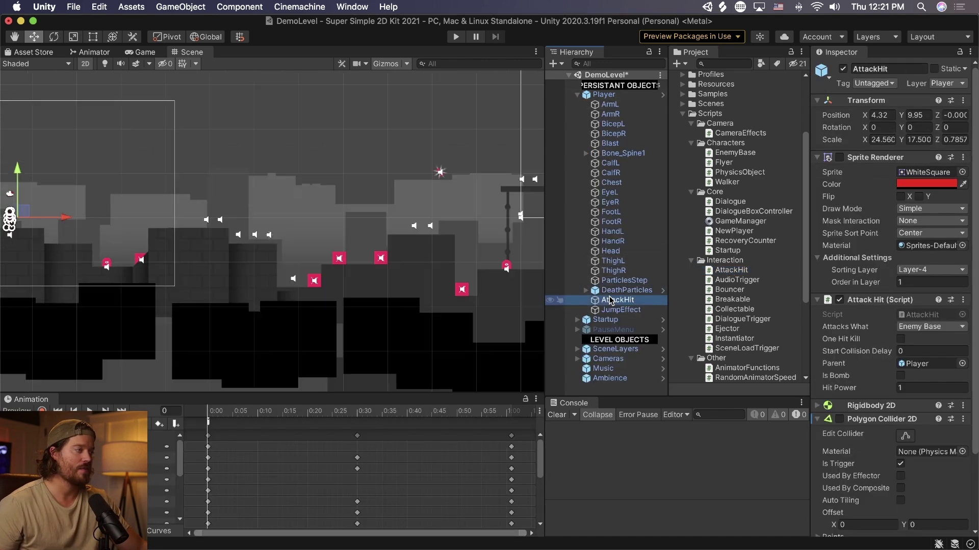
scroll(288, 247, down, 5)
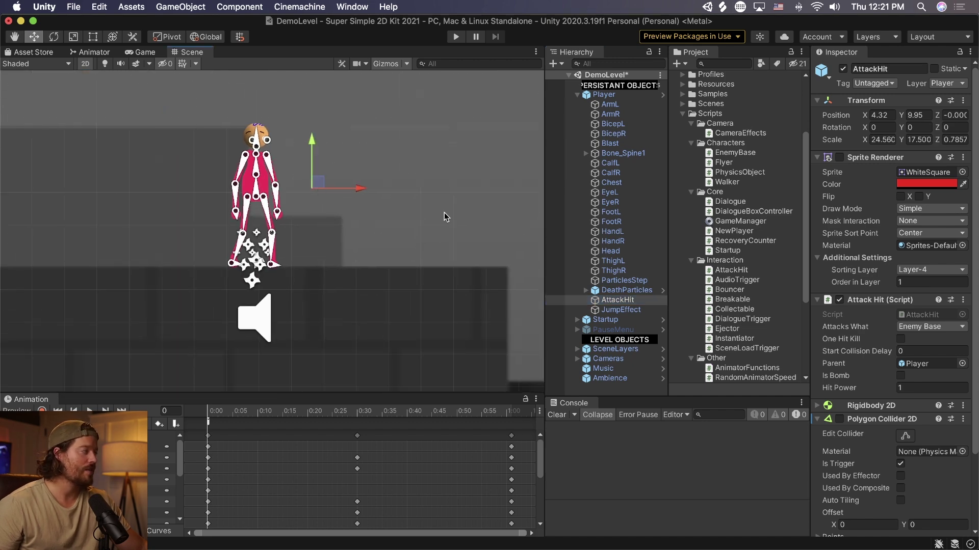
click(874, 158)
click(869, 172)
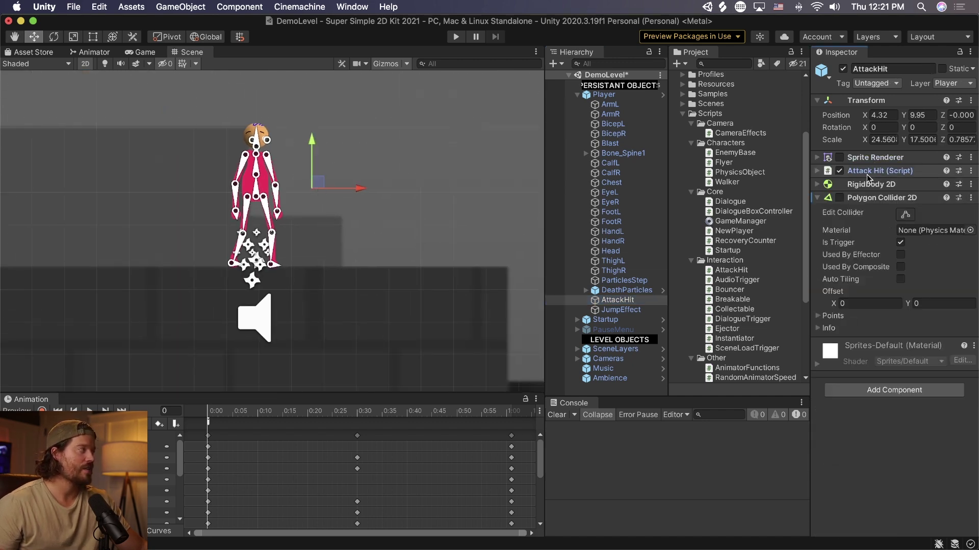
- Toggle the AttackHit object's Polygon Collider 2D on and off repeatedly, ending with it disabled
click(840, 198)
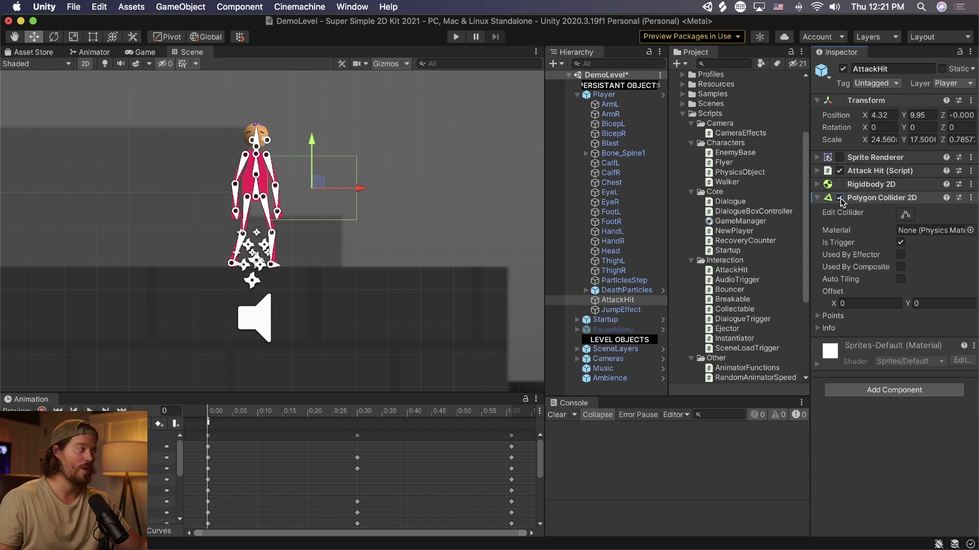
click(840, 199)
click(840, 198)
click(840, 198)
click(839, 198)
click(839, 198)
click(840, 199)
click(839, 198)
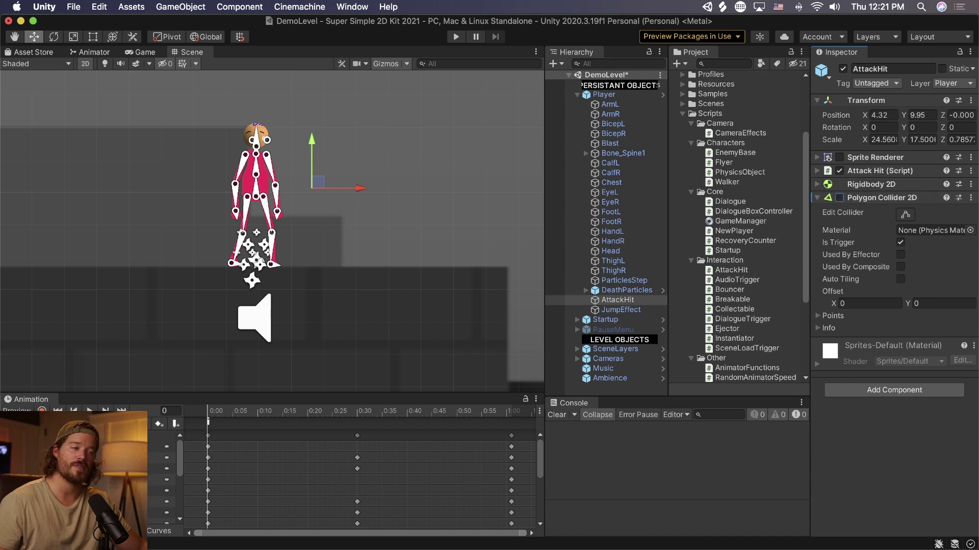
- Switch the Player's animation clip to AttackPunch and scrub its timeline back to the first frame
click(76, 423)
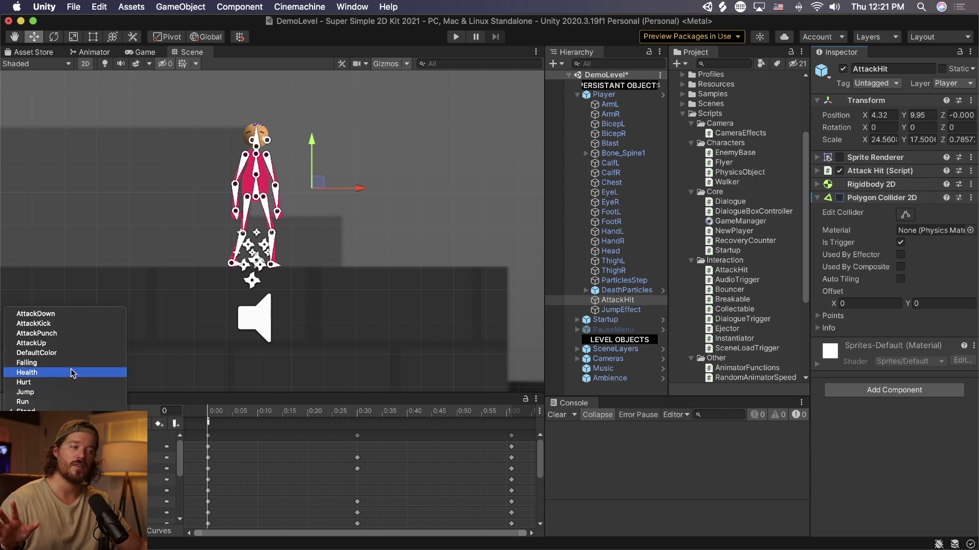
click(71, 334)
drag(221, 411, 202, 366)
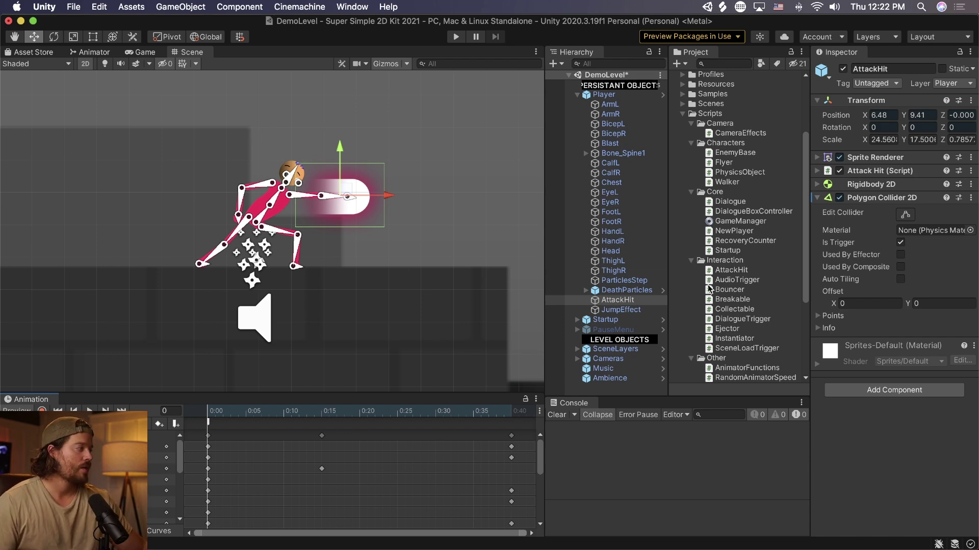
- Inspect the AudioTrigger, Bouncer, Breakable and Collectable scripts in the Interaction folder
click(747, 281)
click(745, 289)
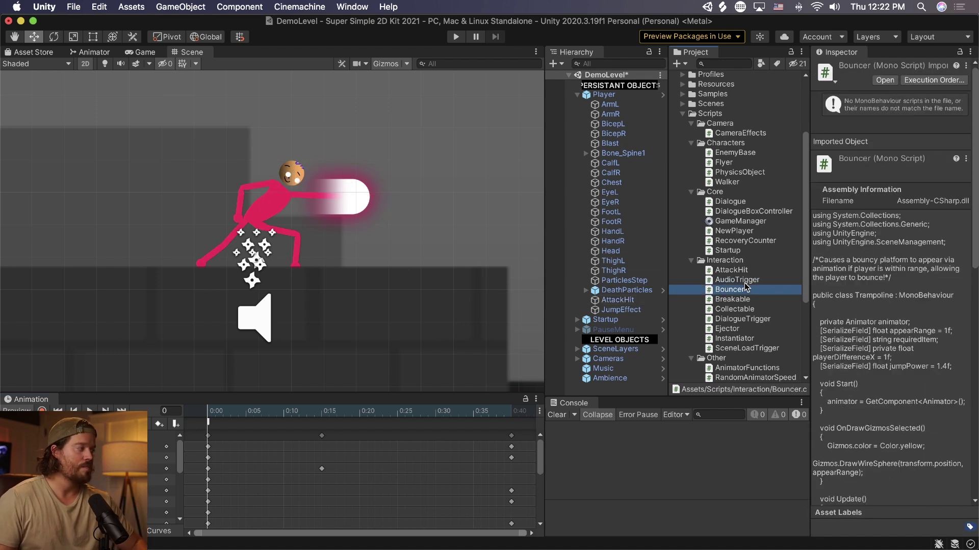
key(Down)
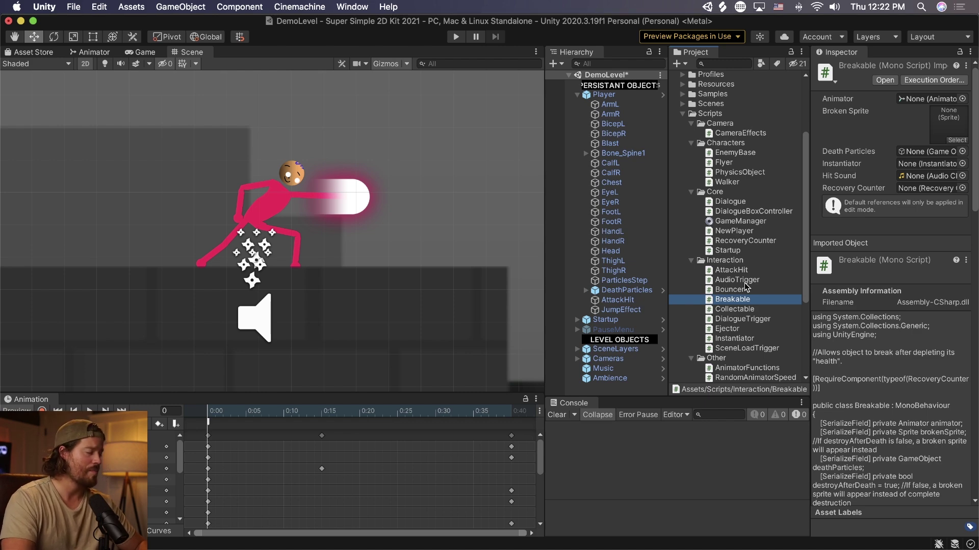
key(Down)
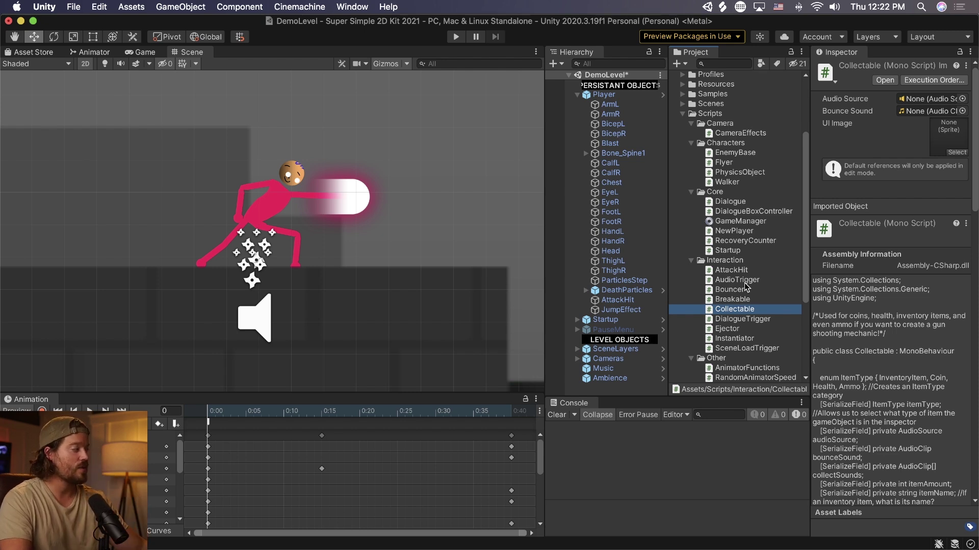
- Inspect the DialogueTrigger, Ejector and SceneLoadTrigger scripts in the Interaction folder
scroll(744, 283, down, 3)
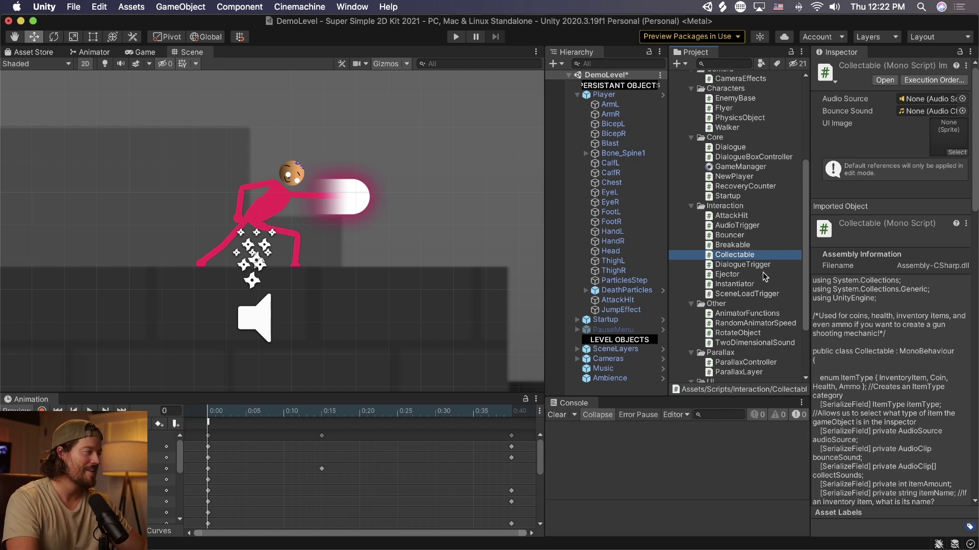
key(Down)
click(759, 283)
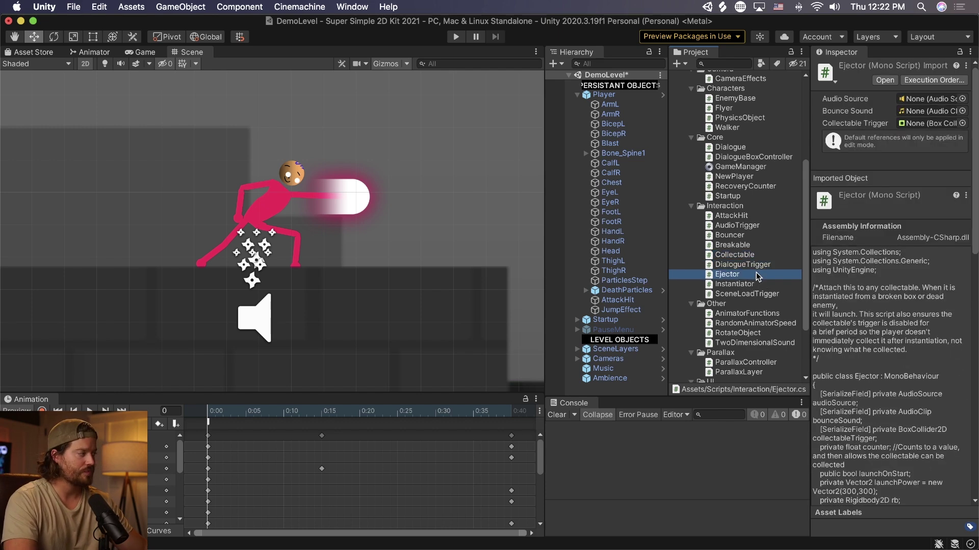
scroll(756, 272, down, 1)
click(756, 277)
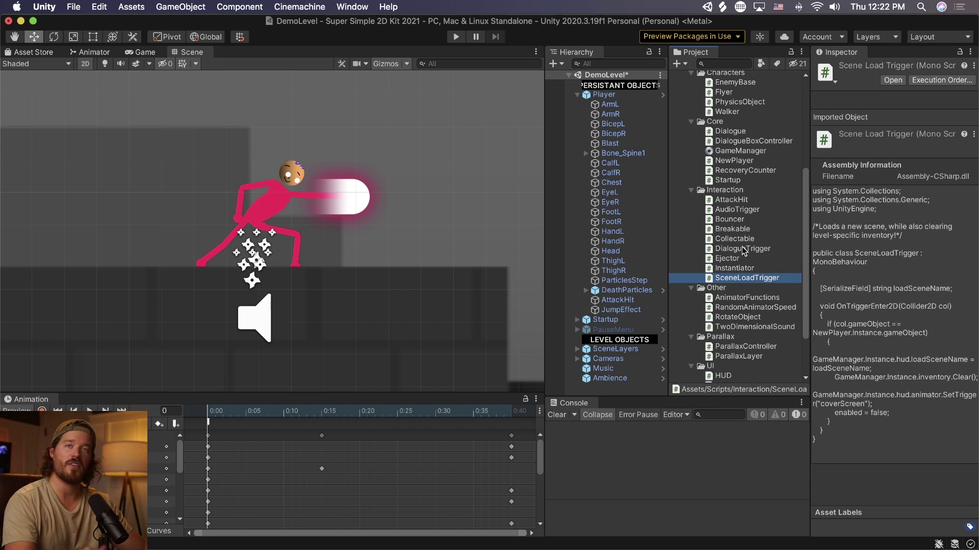
- Inspect the AnimatorFunctions, RandomAnimatorSpeed, RotateObject and TwoDimensionalSound scripts in the Other folder, finishing on AnimatorFunctions
scroll(741, 246, down, 2)
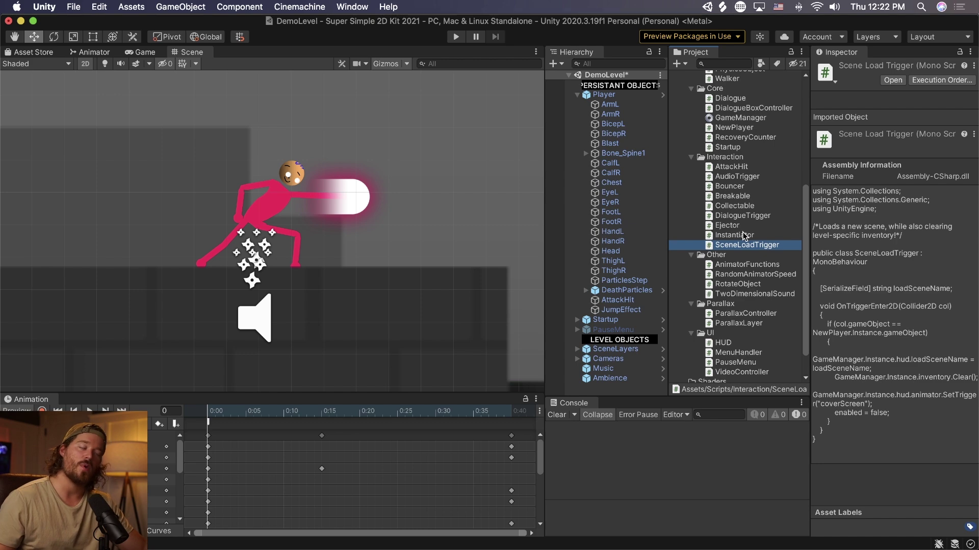
click(750, 266)
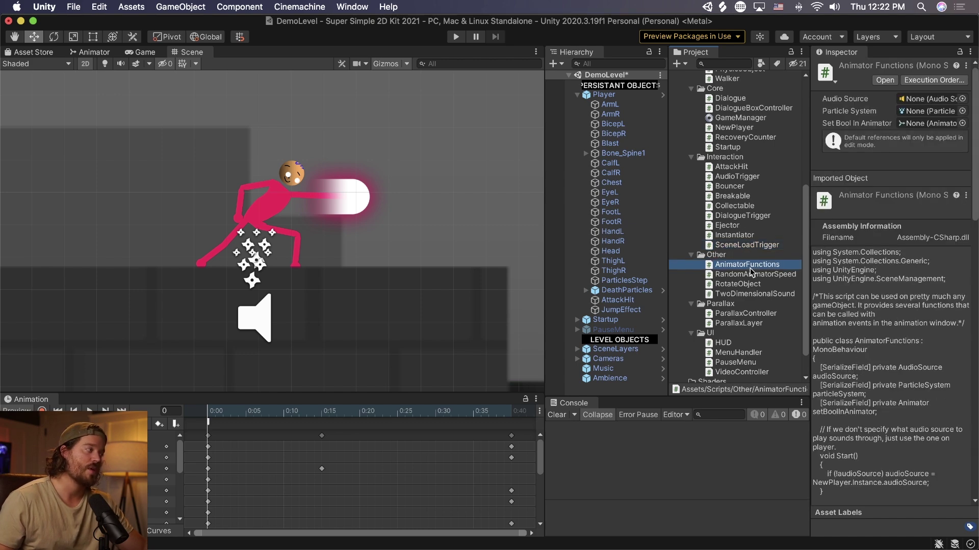
click(750, 275)
click(752, 284)
click(753, 294)
click(752, 266)
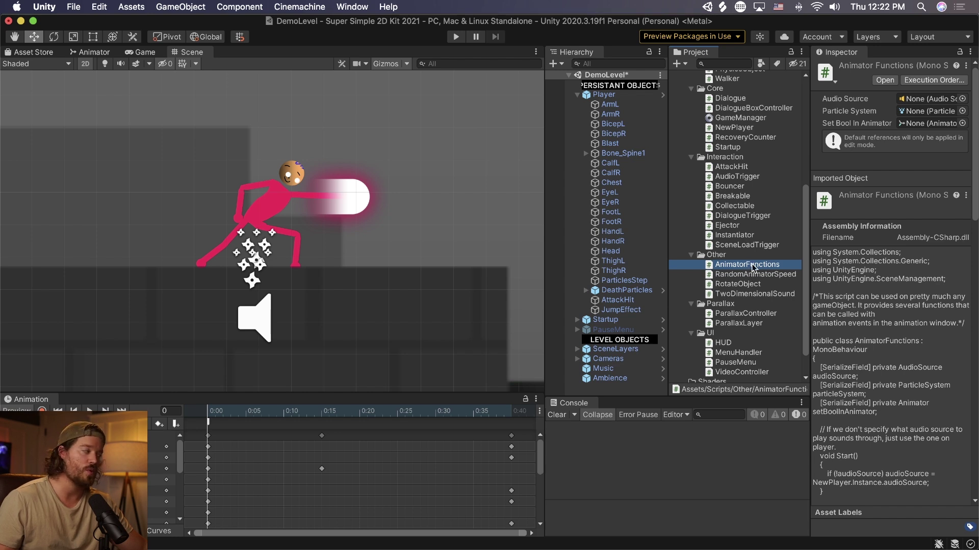
- Examine the functions available to the animation event on the first frame of the punch clip, keeping PunchEffect
click(208, 424)
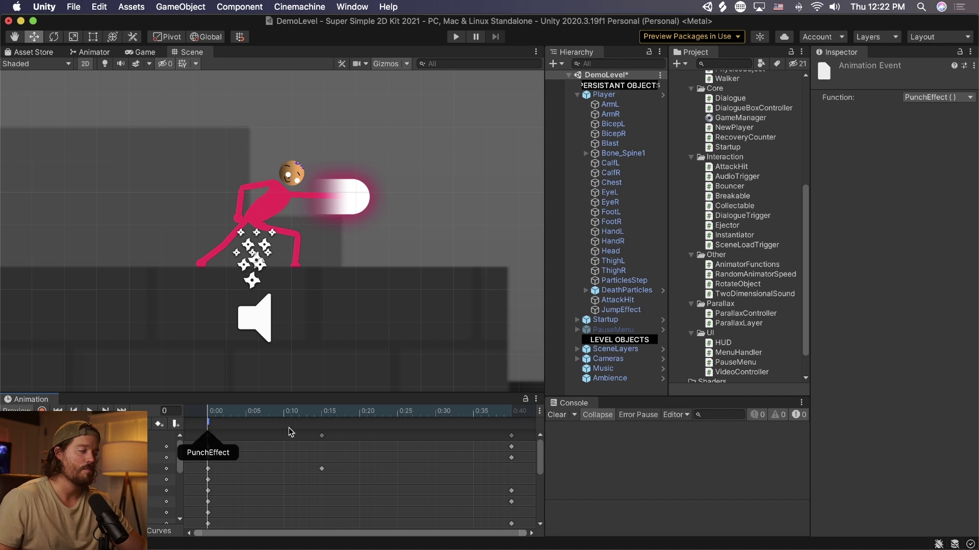
click(933, 97)
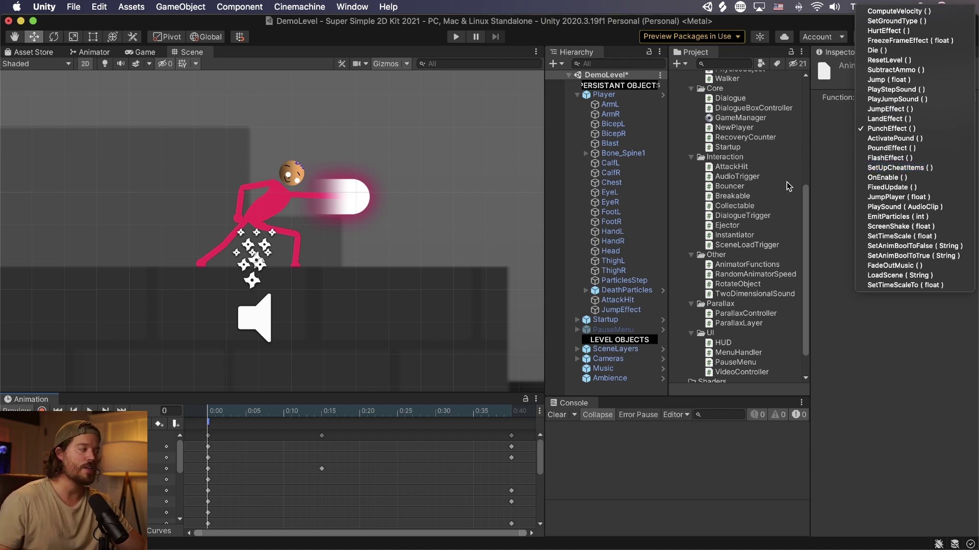
click(437, 360)
- Open the AnimatorFunctions script in Visual Studio from the Player object's Animator Functions component
click(607, 94)
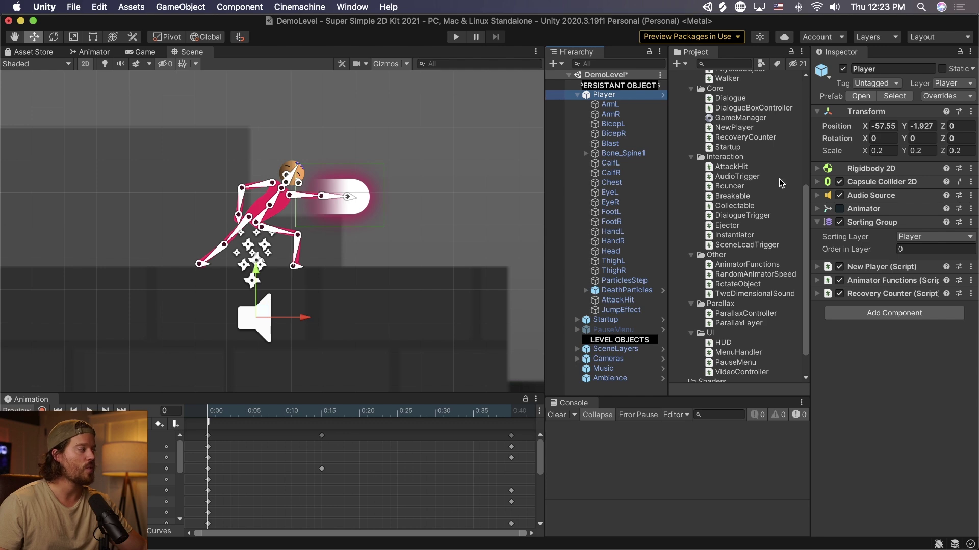
click(914, 282)
click(925, 298)
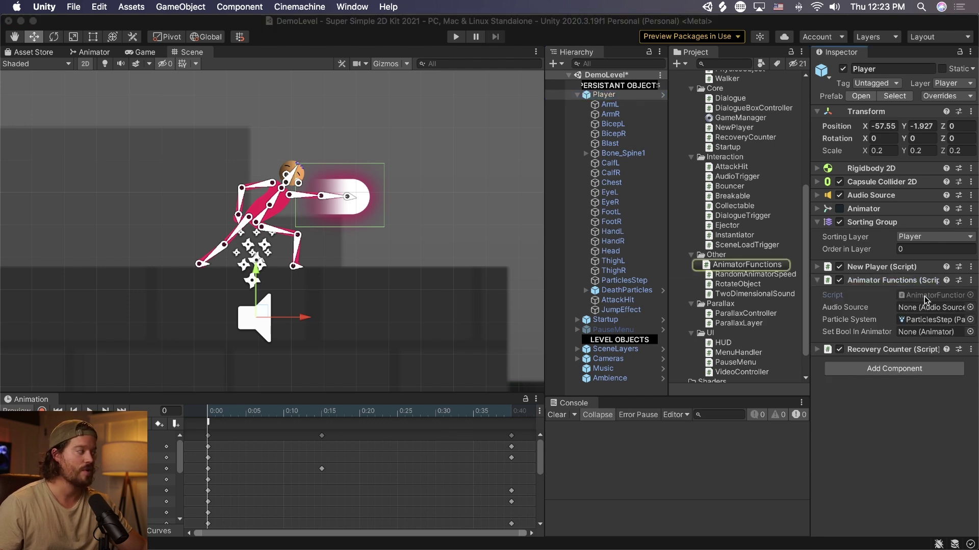
double_click(925, 299)
- Read the HidePlayer and JumpPlayer methods in AnimatorFunctions.cs, highlighting each code block
scroll(612, 379, down, 4)
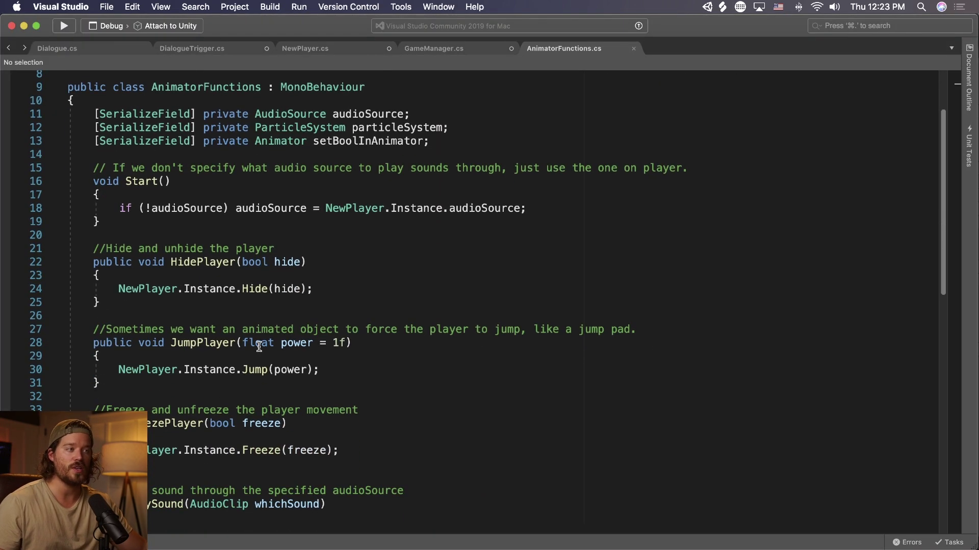
scroll(77, 305, down, 3)
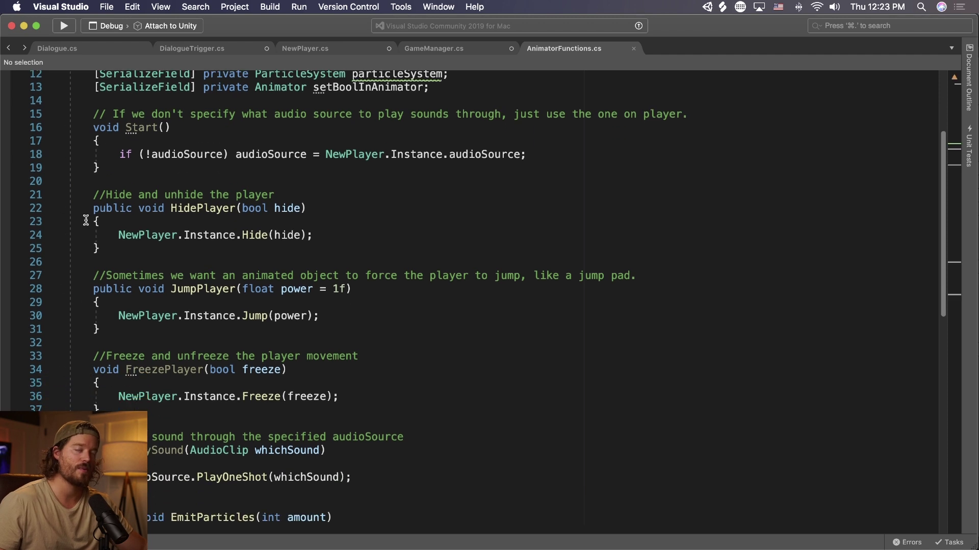
drag(87, 194, 131, 248)
click(96, 289)
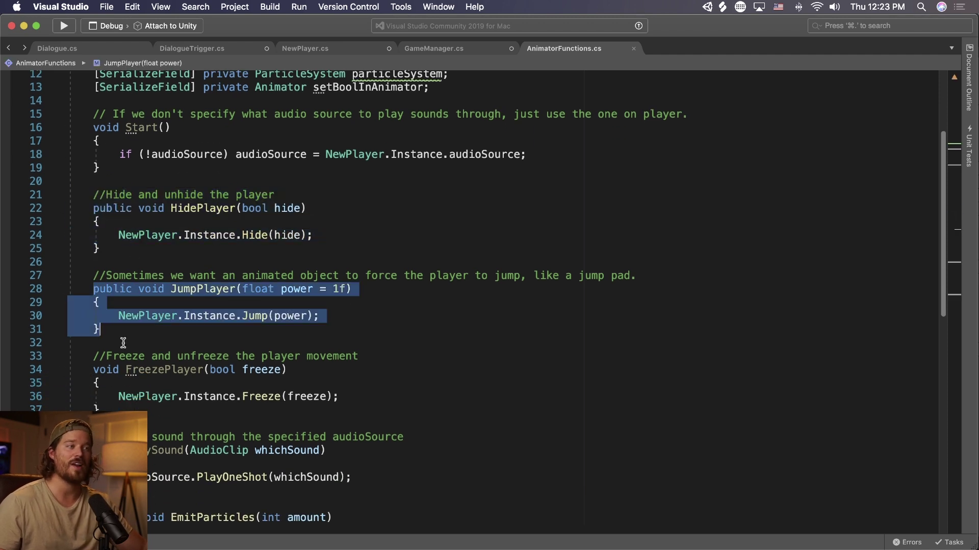
shift+click(117, 338)
- Highlight the FreezePlayer and PlaySound methods in AnimatorFunctions.cs and read through the remaining methods to the file's end
scroll(123, 339, down, 3)
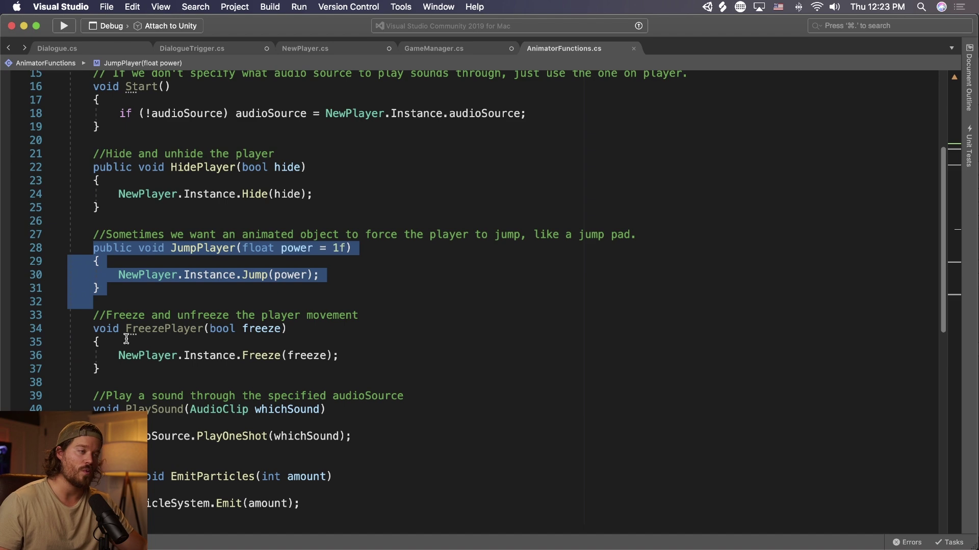
scroll(126, 340, down, 3)
drag(93, 274, 122, 337)
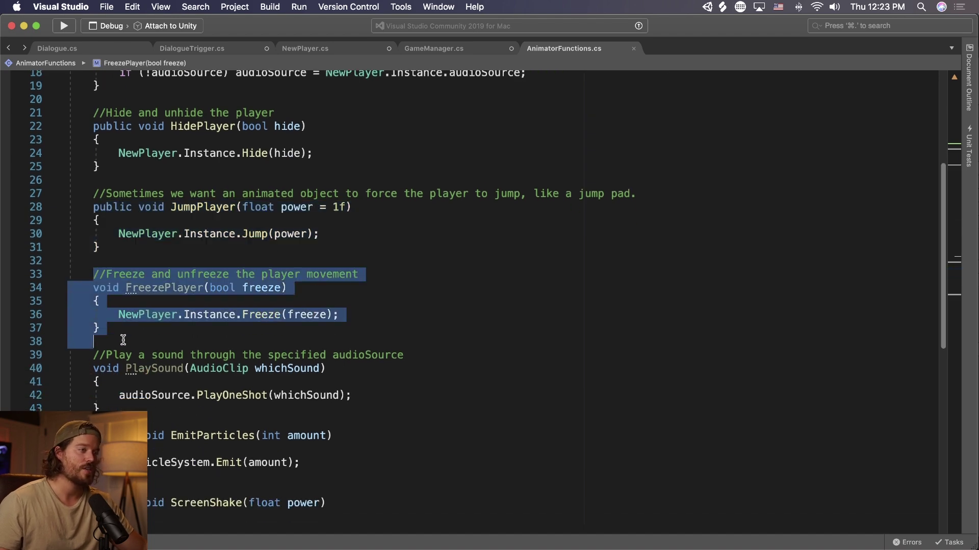
scroll(122, 338, down, 4)
drag(93, 191, 129, 238)
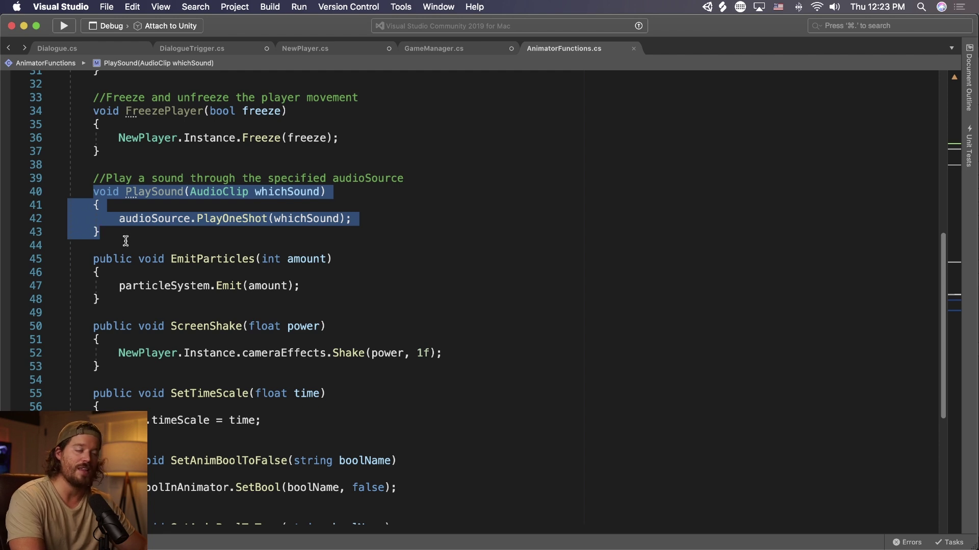
scroll(126, 241, down, 9)
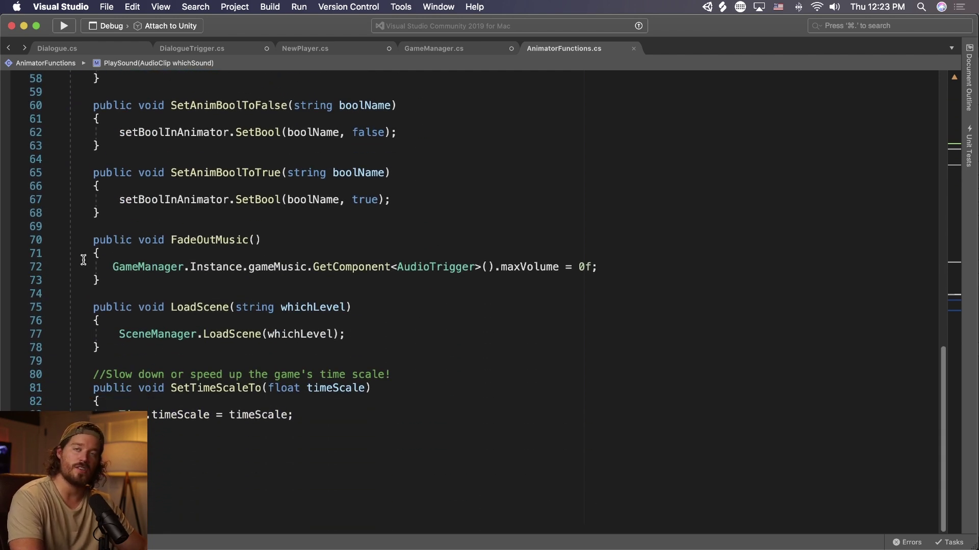
- Return to Unity and review the function choices for the first-frame punch animation event, leaving PunchEffect selected
key(super+Tab)
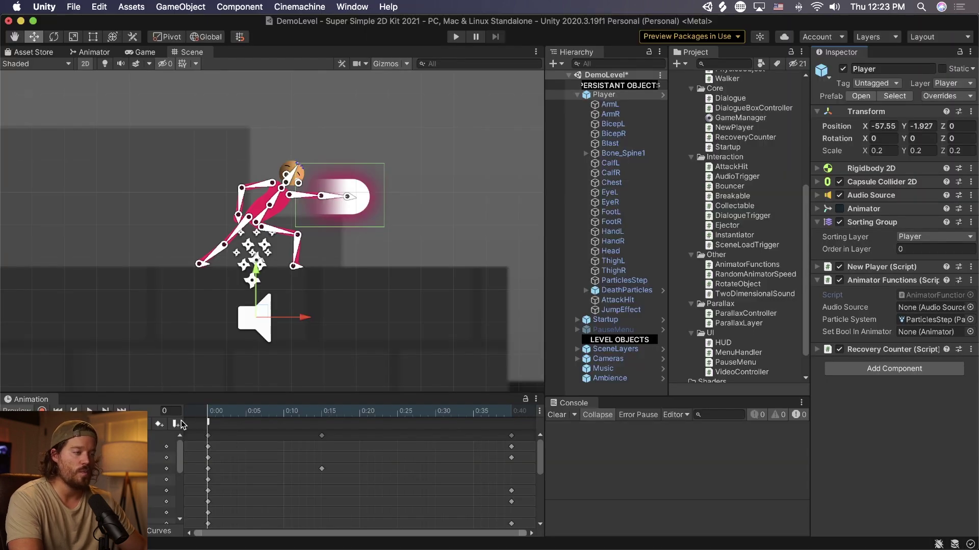
click(208, 422)
click(933, 97)
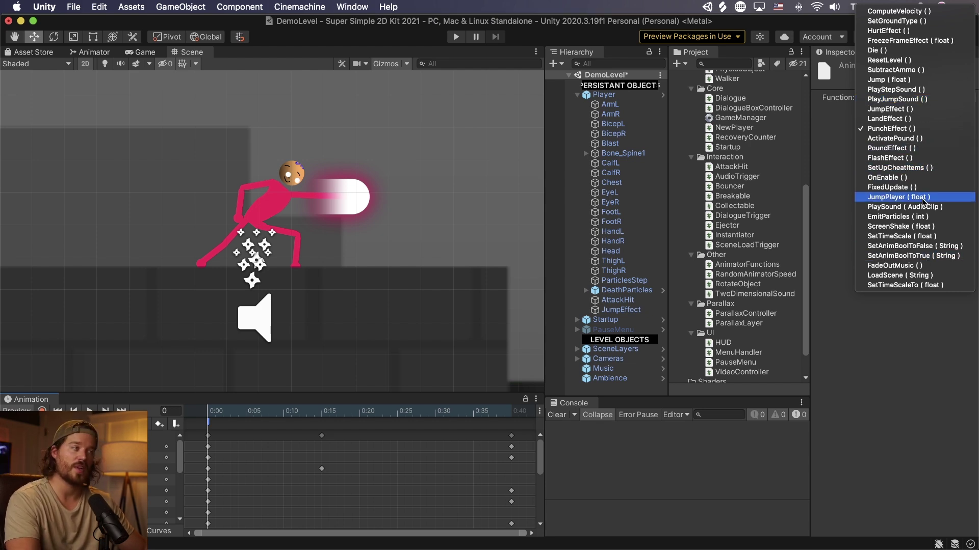
click(898, 377)
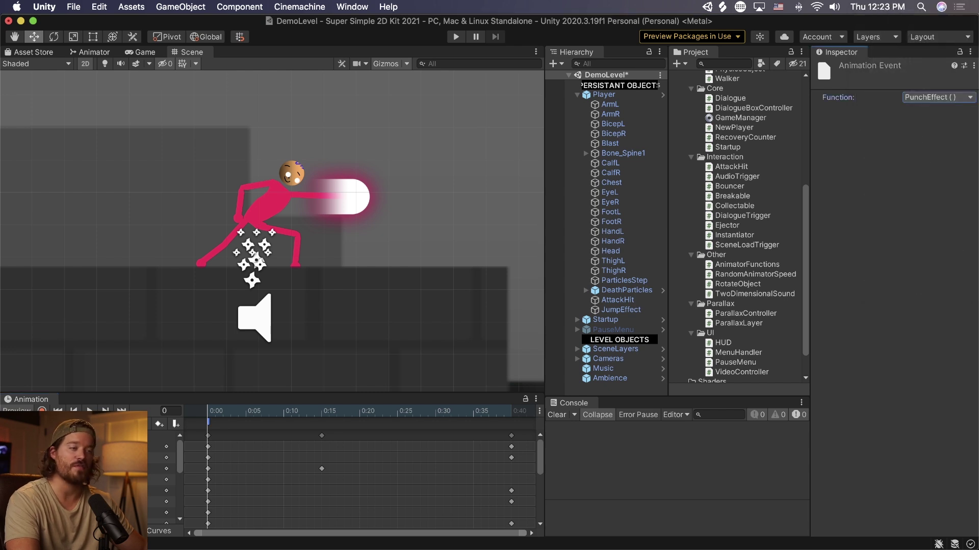
- Switch to another Player animation clip and inspect its PlayStepSound event and the first-frame EmitParticles event
click(71, 422)
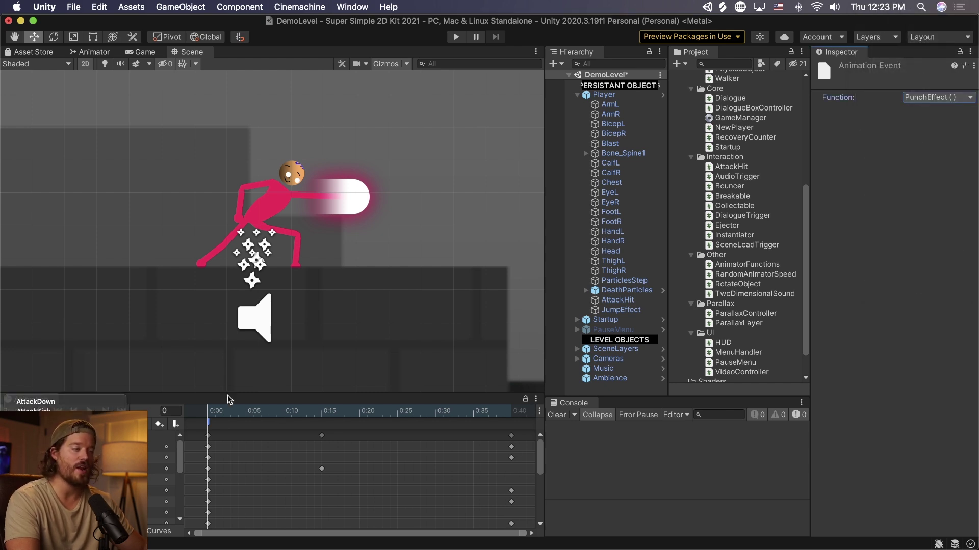
click(36, 402)
click(223, 422)
click(231, 422)
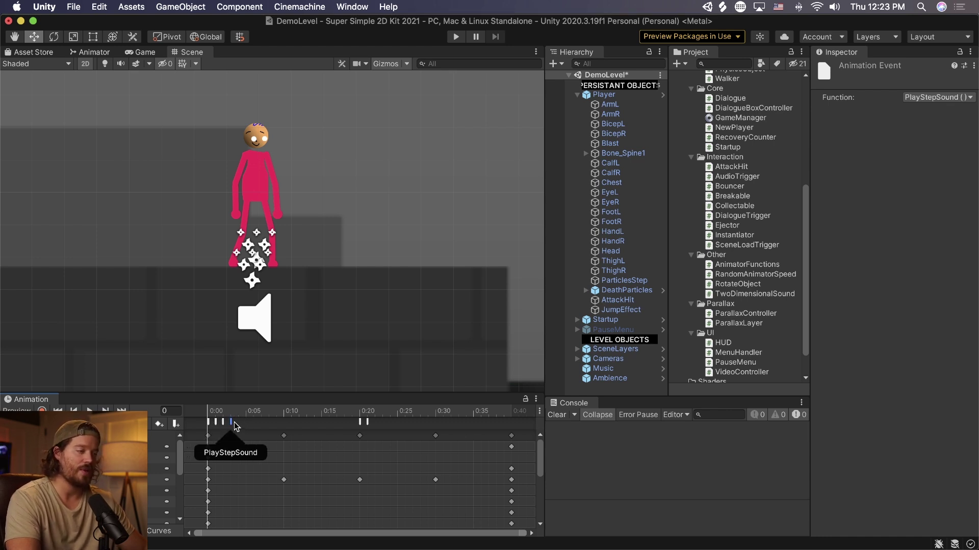
mouse_move(211, 412)
mouse_down()
mouse_move(397, 425)
mouse_move(210, 426)
mouse_up()
click(208, 423)
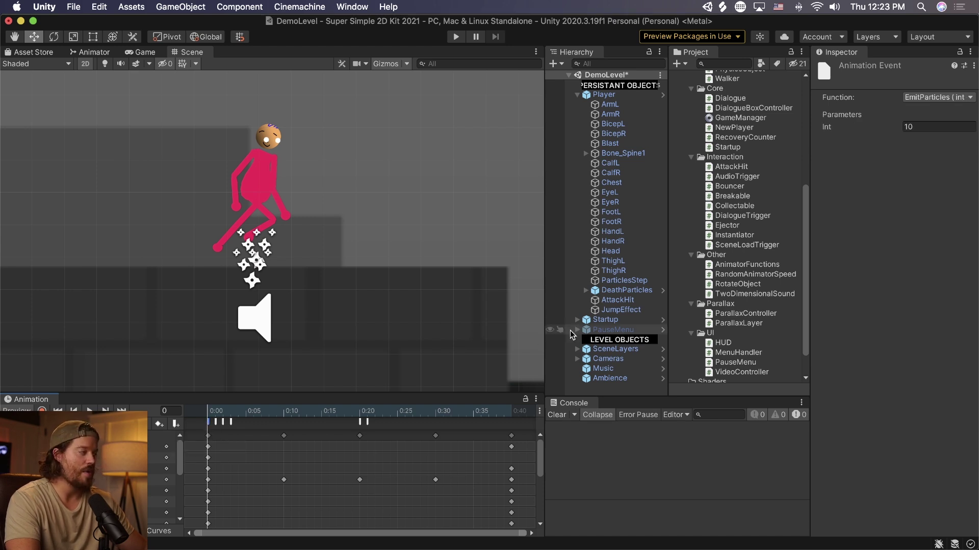
- Try an emission Rate over Time of 10 on the Player's ParticlesStep particle system
click(623, 282)
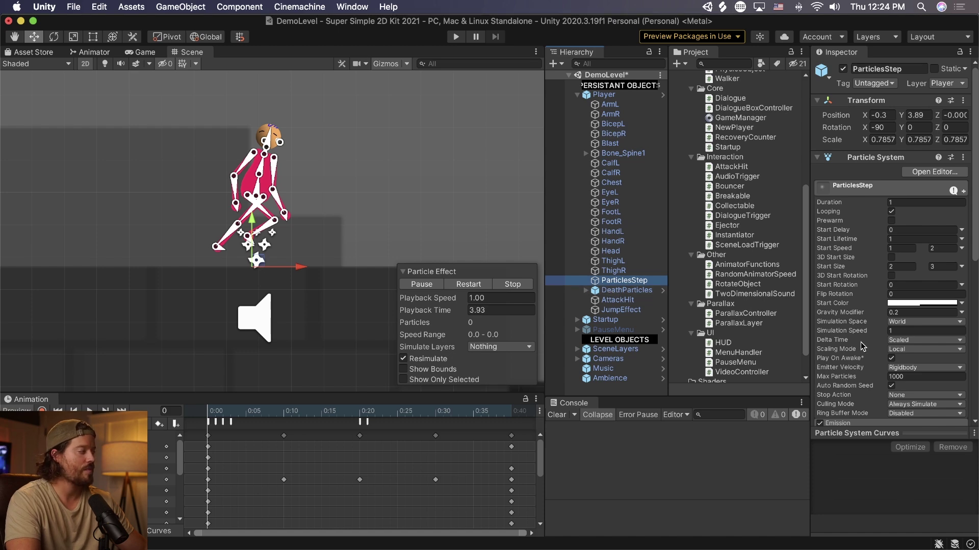
click(849, 424)
scroll(861, 397, down, 4)
click(928, 271)
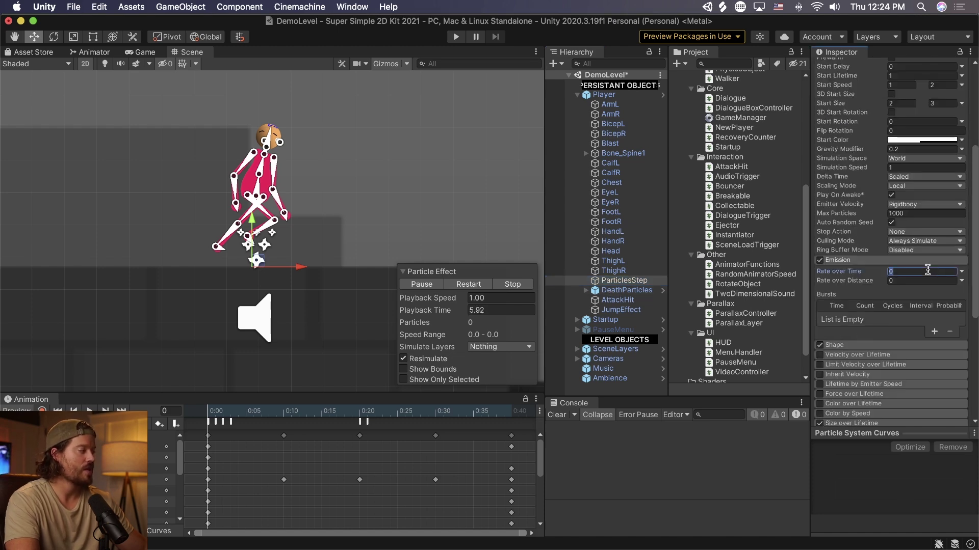
text(10)
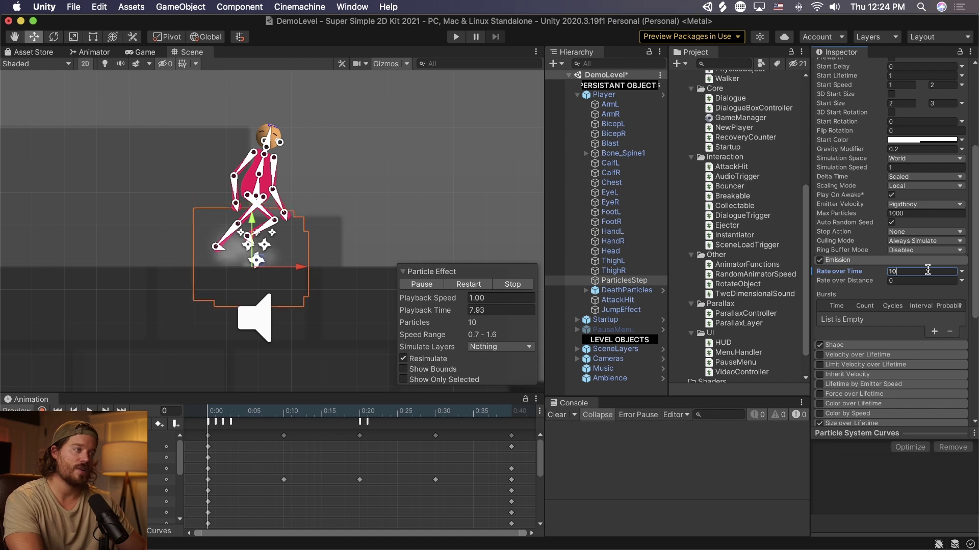
click(820, 259)
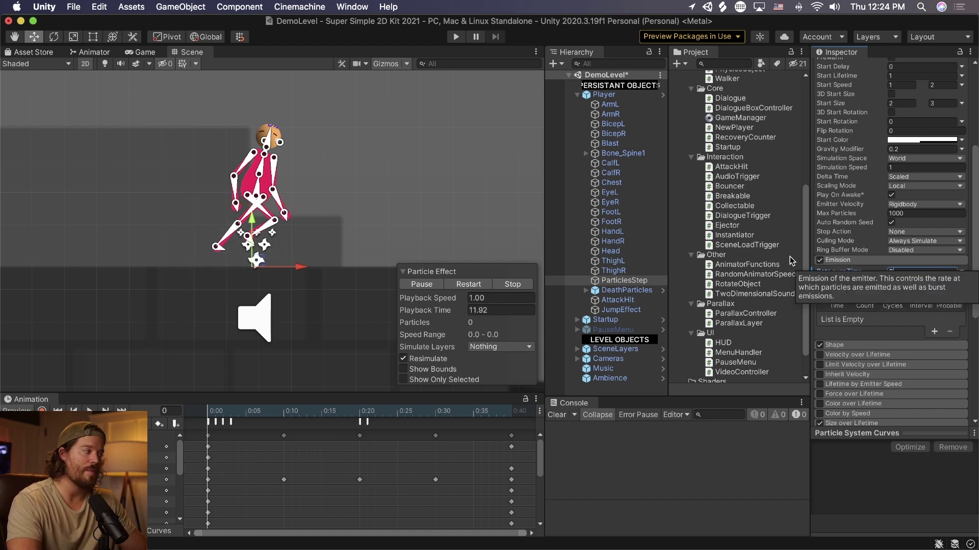
- Preview the ParallaxController and ParallaxLayer scripts in the Parallax scripts folder, comparing their code
click(745, 313)
scroll(787, 314, down, 2)
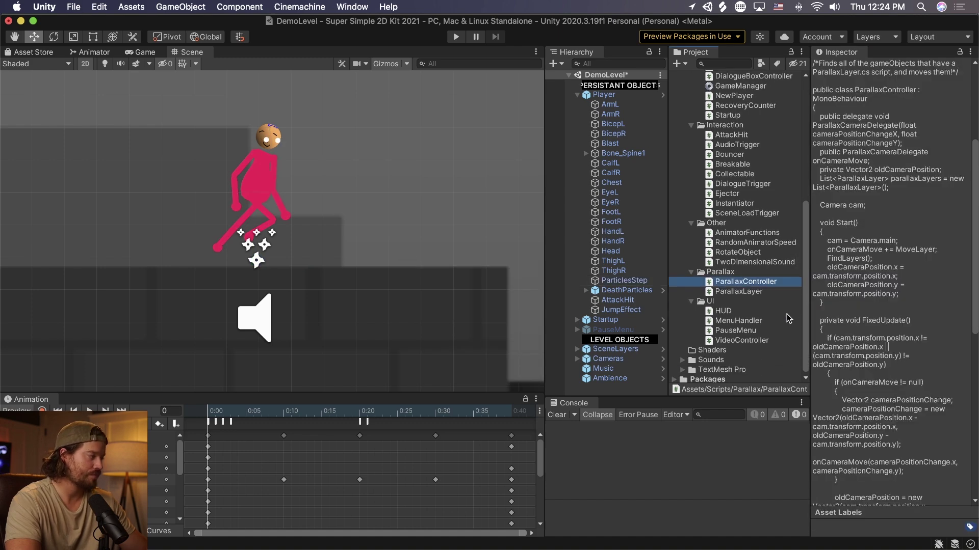
click(749, 294)
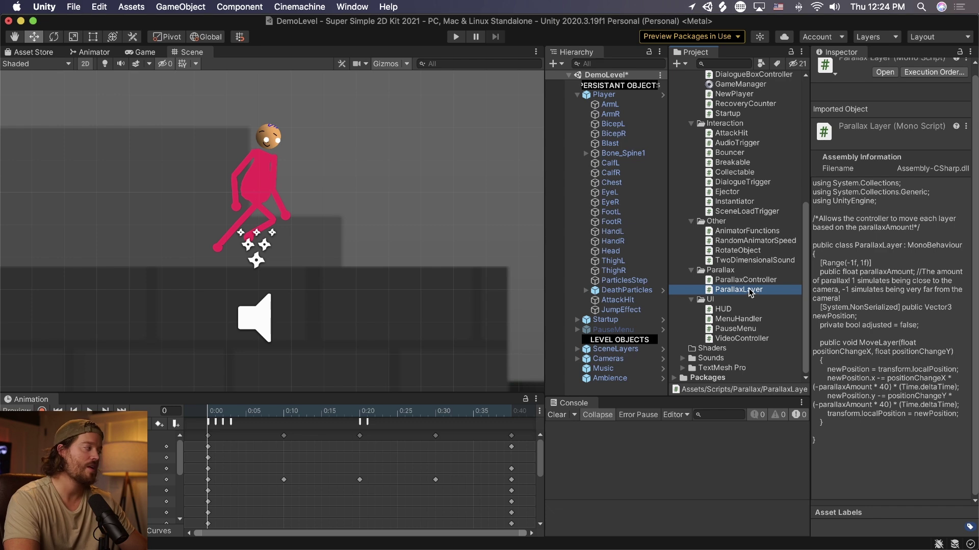
click(754, 280)
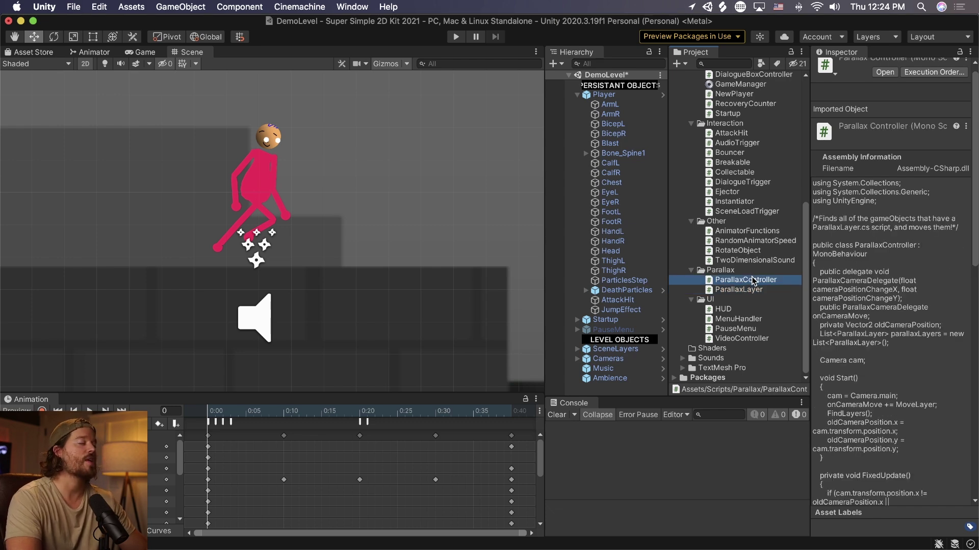
click(754, 291)
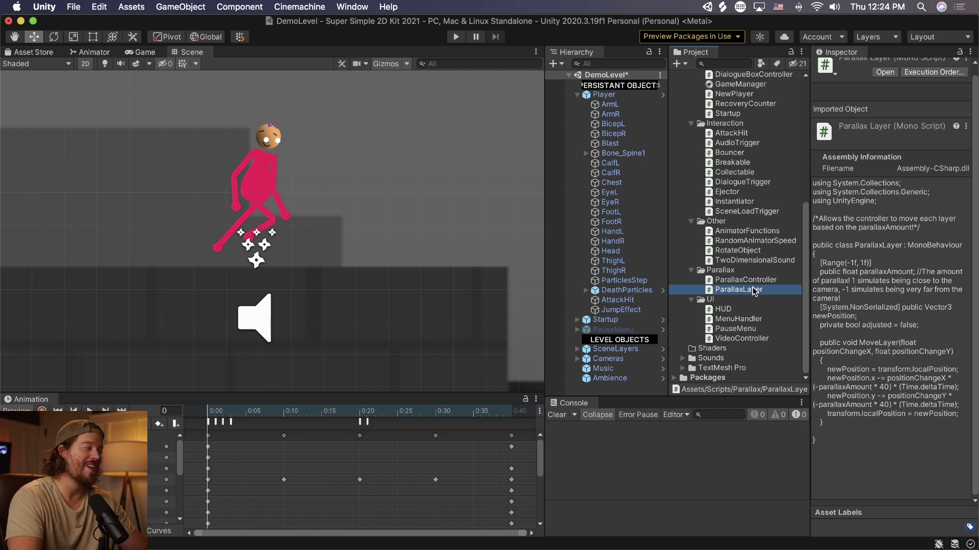
click(755, 281)
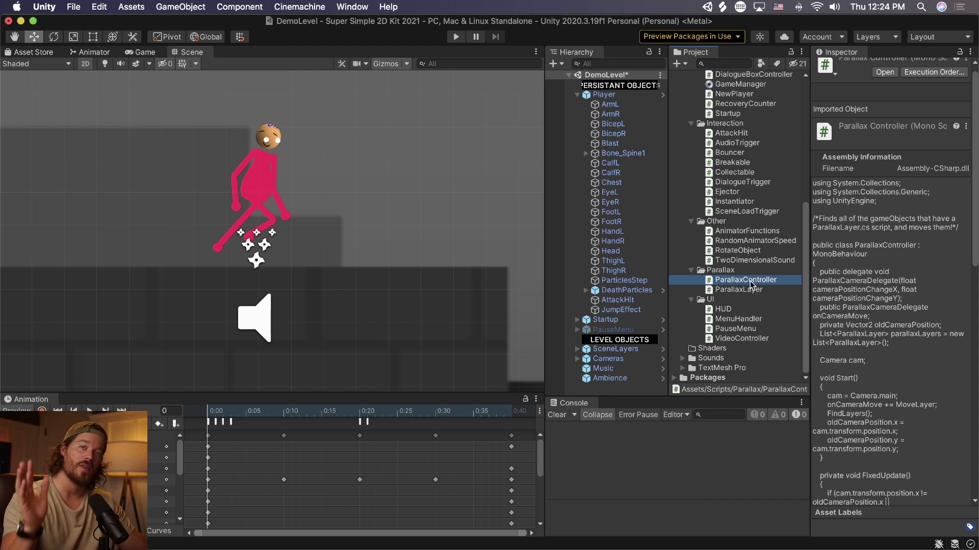
- Preview the UI folder's scripts in turn: HUD, MenuHandler, PauseMenu and VideoController
click(763, 319)
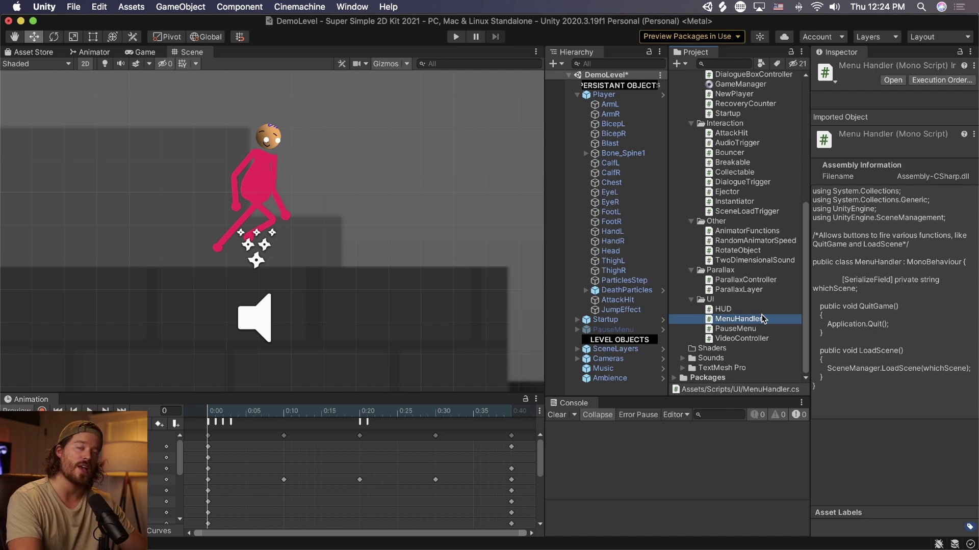
click(764, 327)
click(760, 337)
click(735, 311)
click(736, 318)
click(737, 326)
click(741, 338)
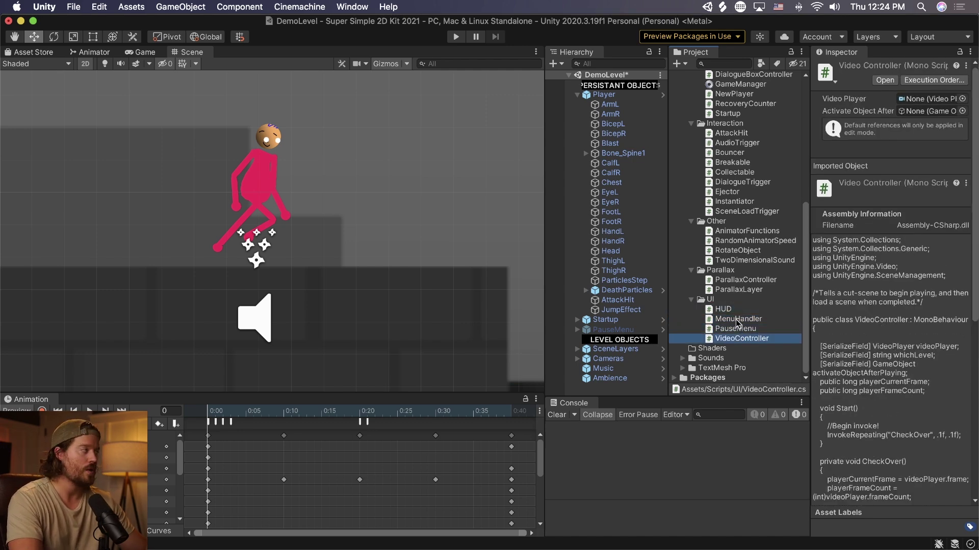
- Preview the Bouncer, Collectable and NewPlayer scripts, and survey the wider level layout in the Scene view
scroll(736, 324, up, 5)
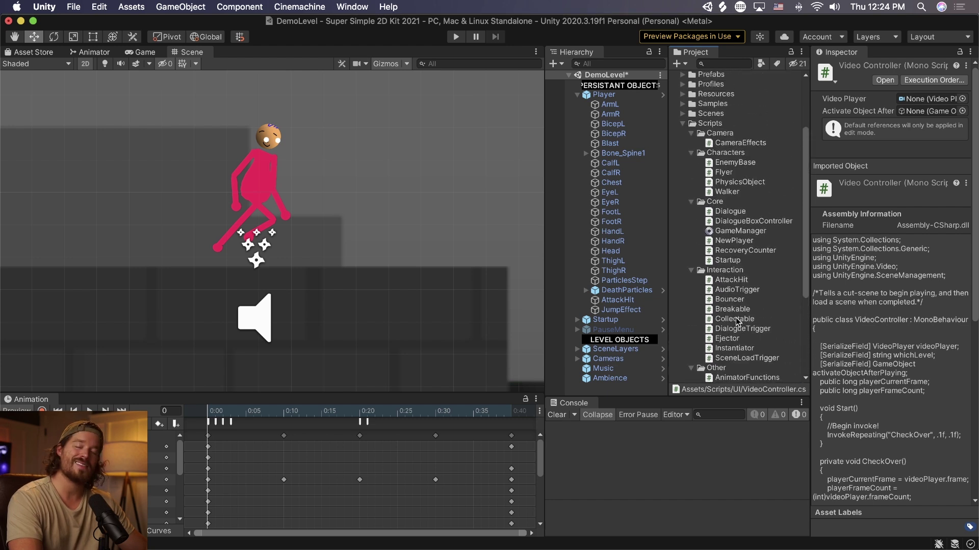
scroll(736, 317, down, 1)
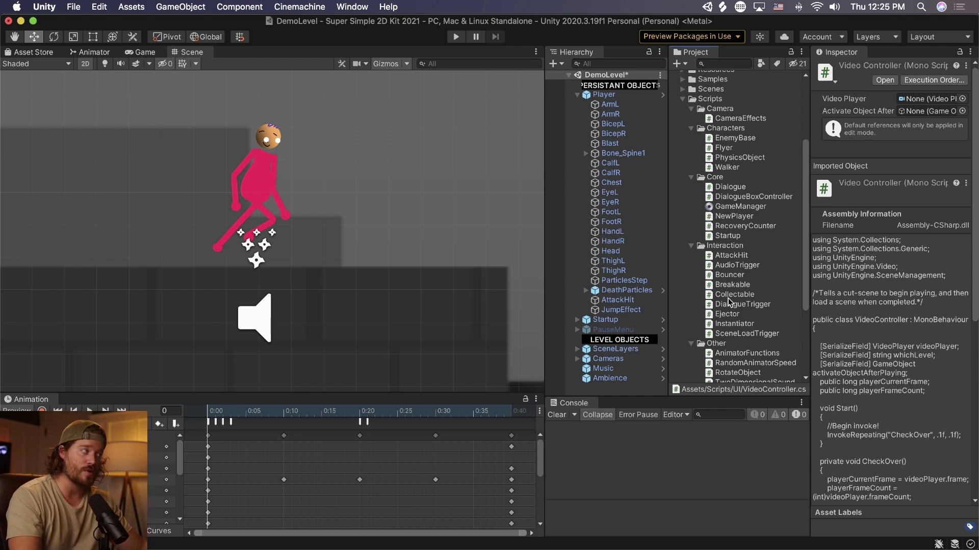
click(754, 275)
click(784, 292)
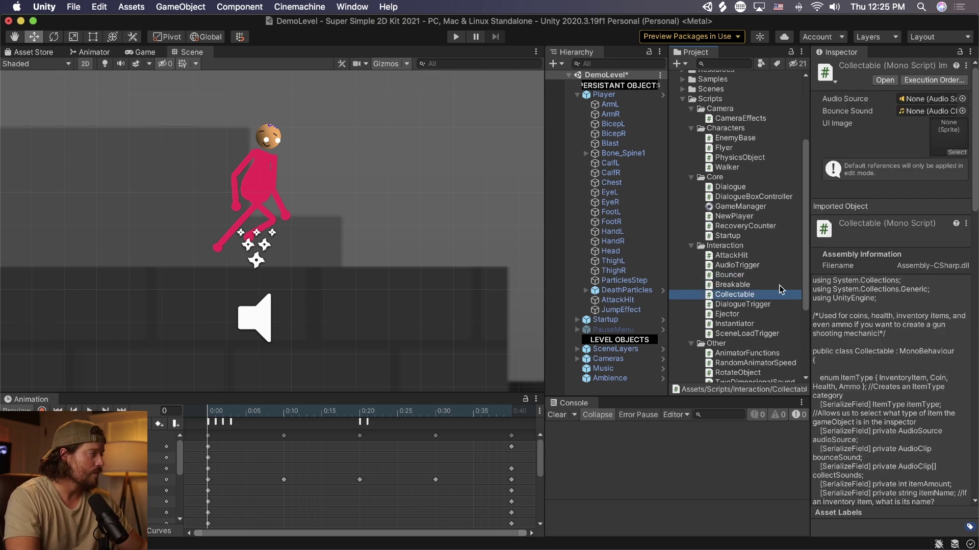
click(770, 215)
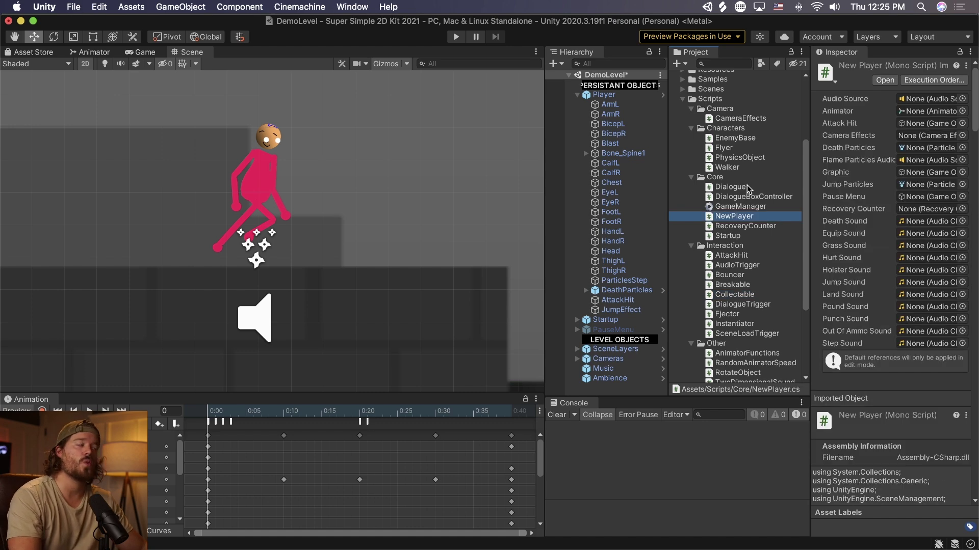
scroll(282, 310, down, 8)
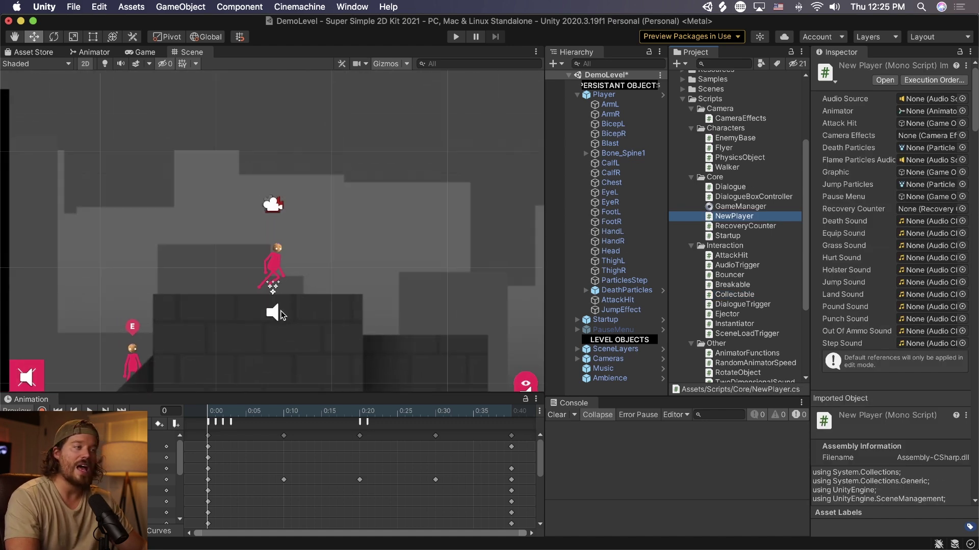
scroll(302, 289, down, 5)
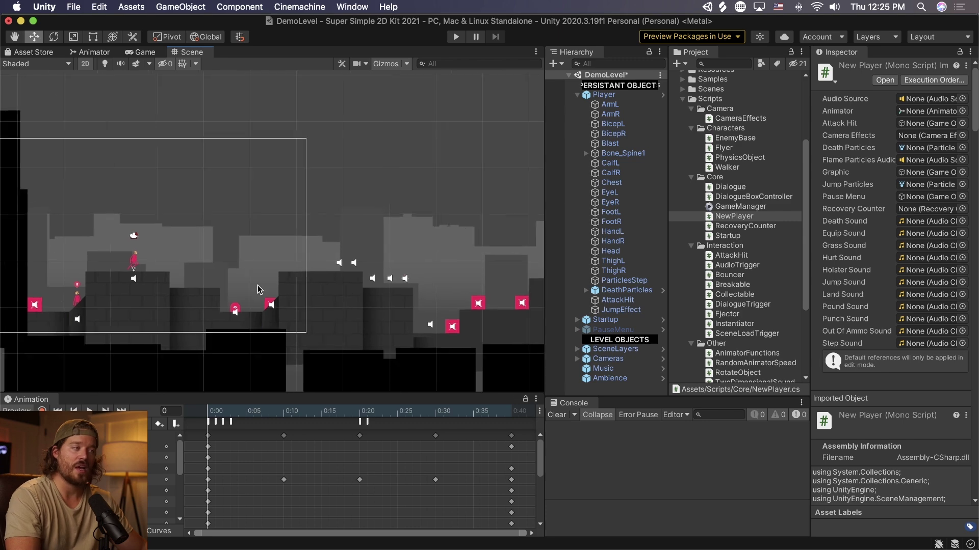
middle_drag(363, 275, 358, 274)
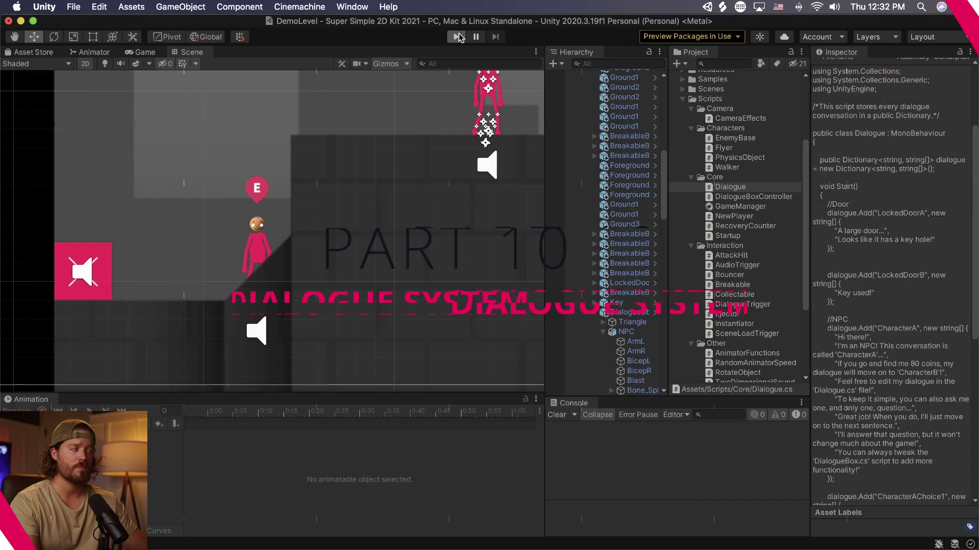
- Run the game, walk the player over to the NPC and start the conversation, advancing past its greeting
click(455, 37)
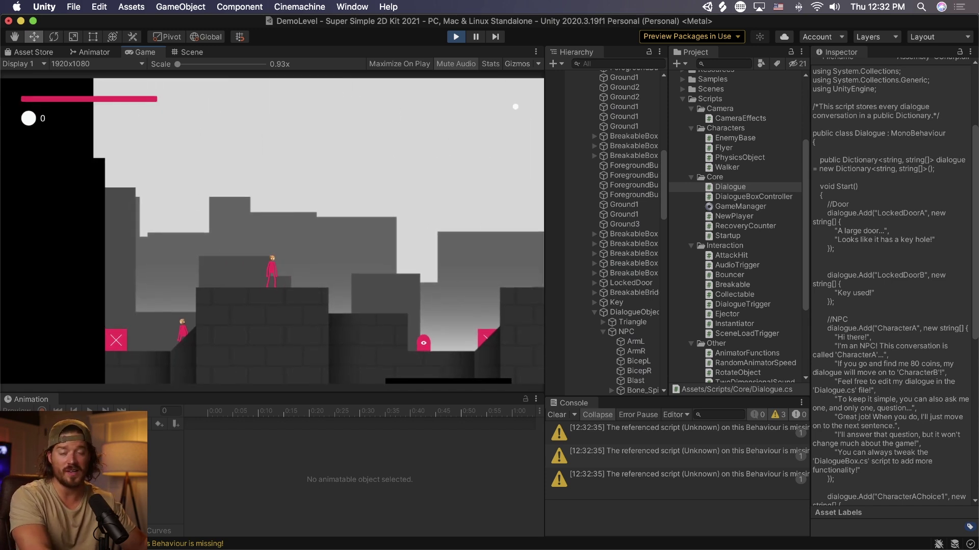
key(Left)
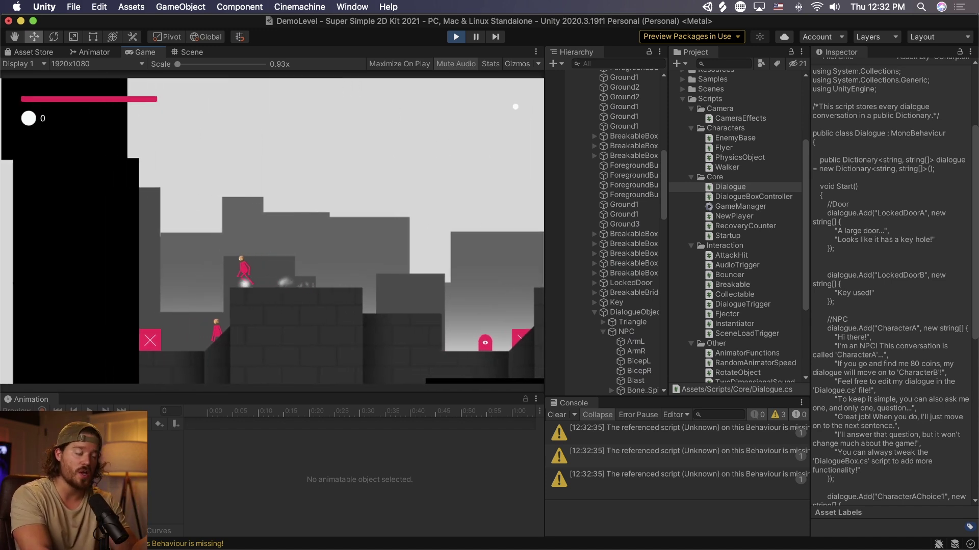
key(Left)
key(e)
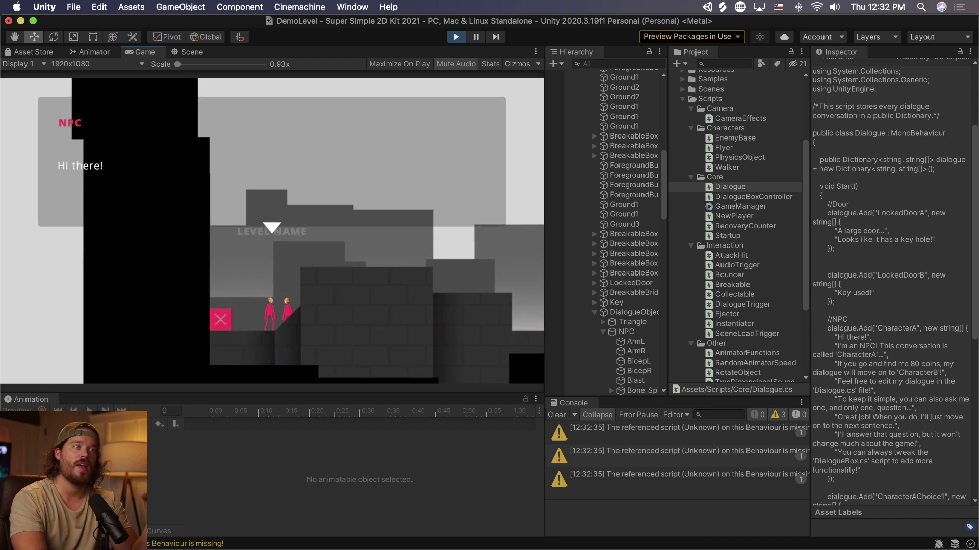
key(e)
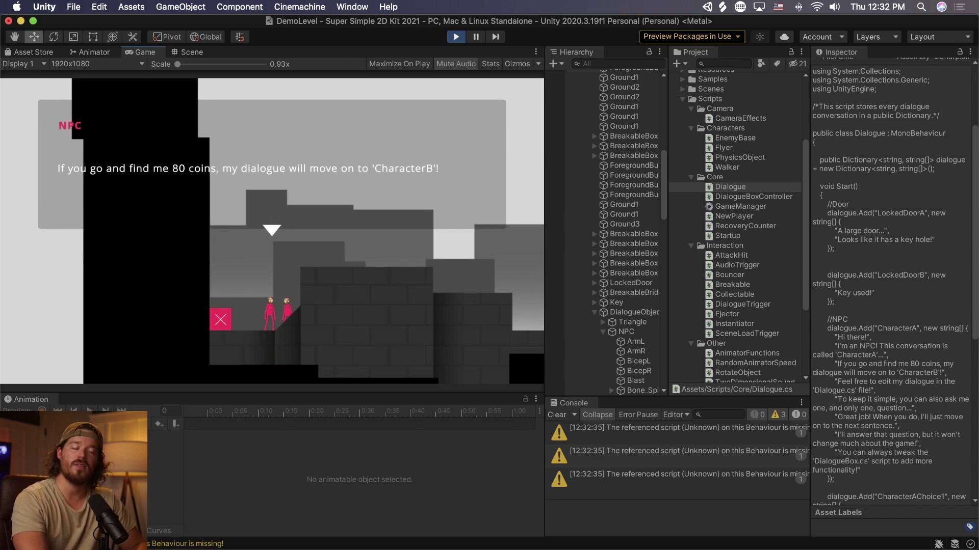
- Finish the NPC conversation with the reply "Cool! Like this?", and exit Play mode with the Console cleared
key(space)
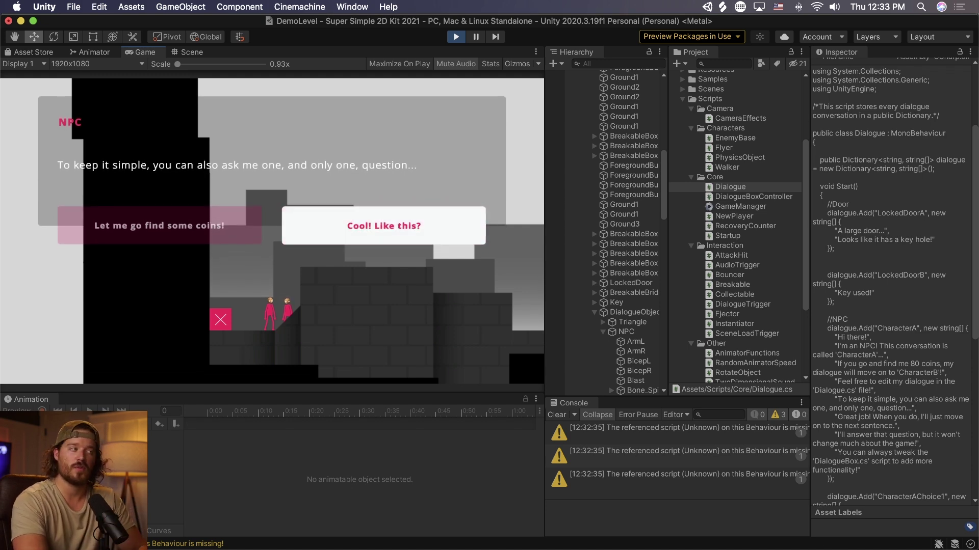
key(Return)
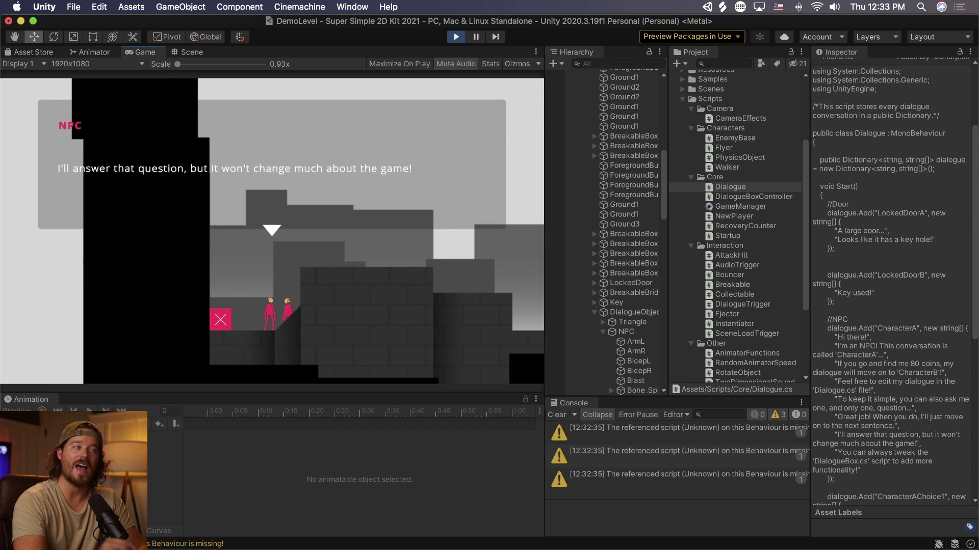
key(Return)
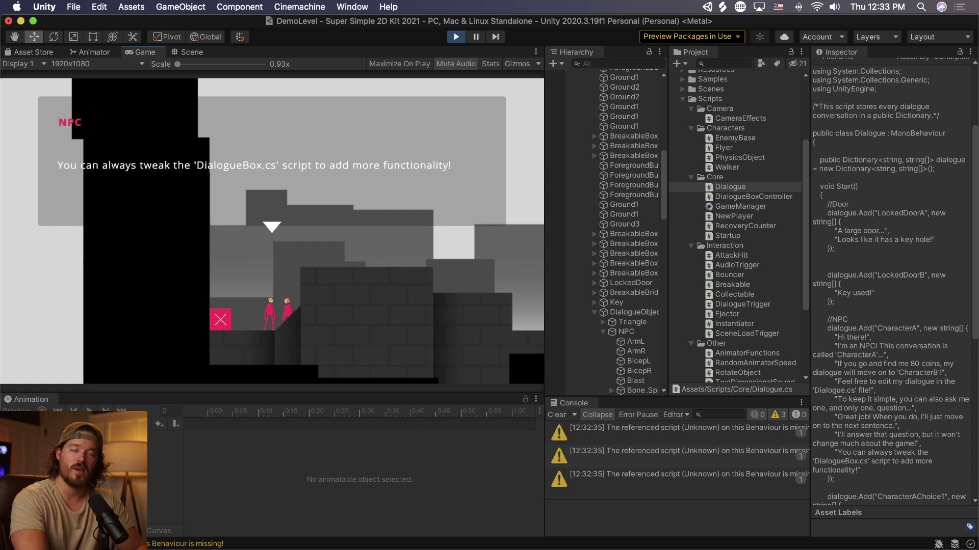
key(Return)
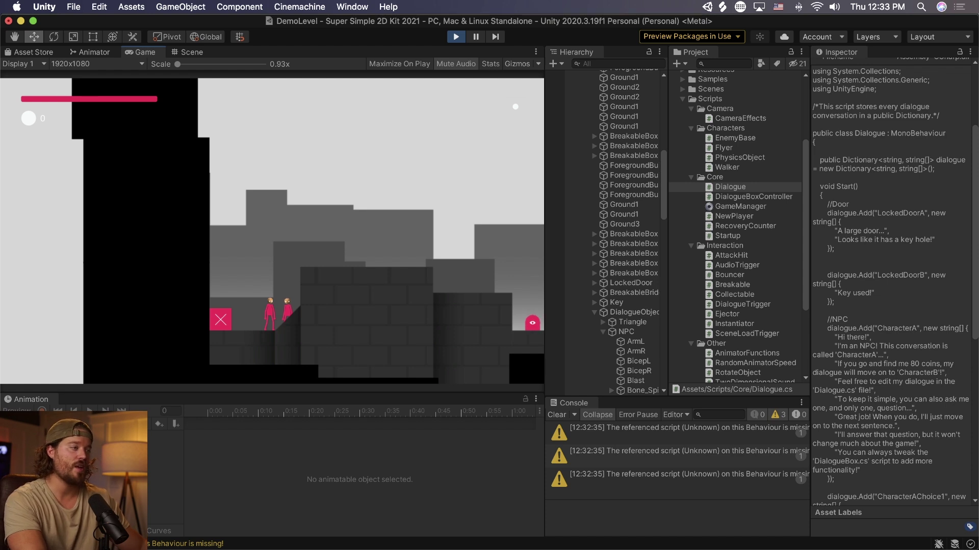
click(557, 414)
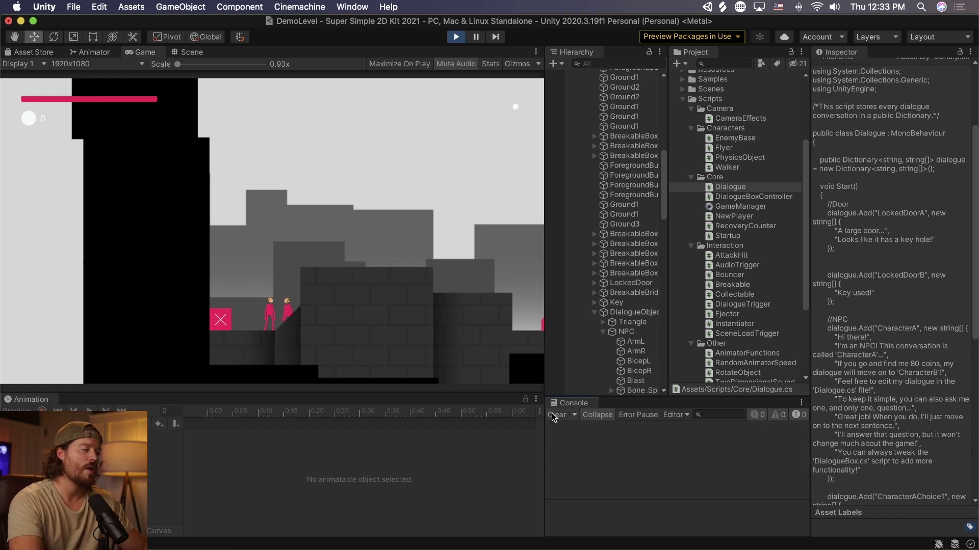
click(457, 36)
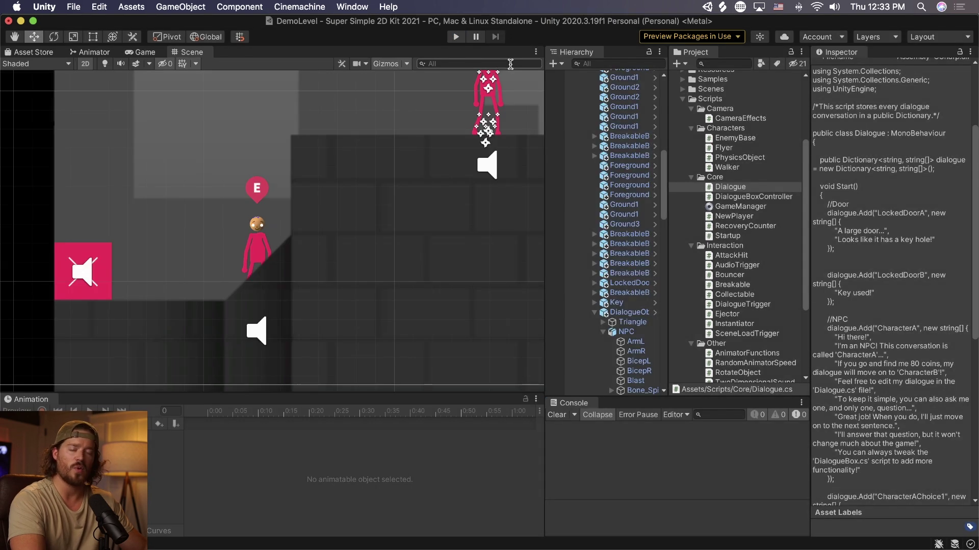
- Open the Dialogue script in Visual Studio and highlight the NPC conversations and the public dialogue Dictionary declaration
double_click(740, 188)
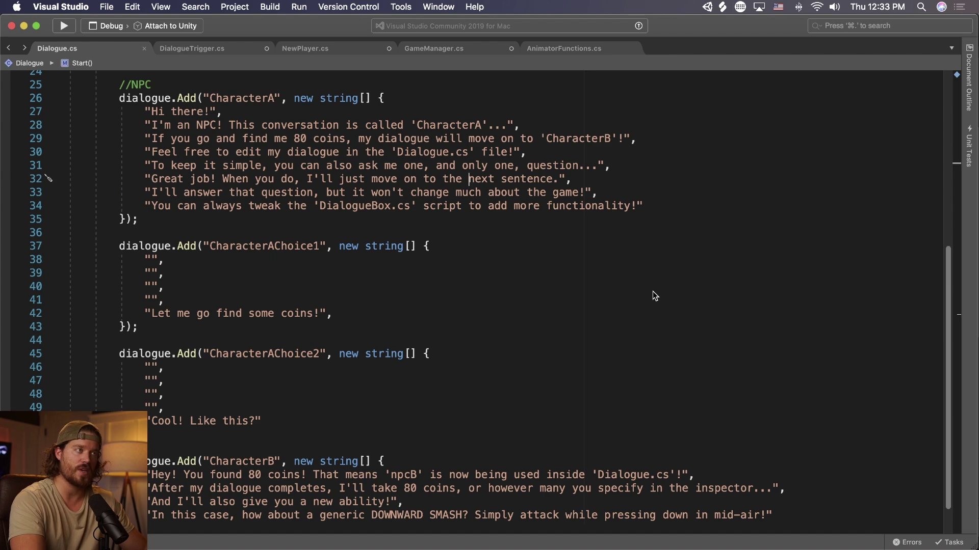
drag(119, 84, 528, 441)
scroll(527, 442, up, 10)
drag(94, 198, 678, 198)
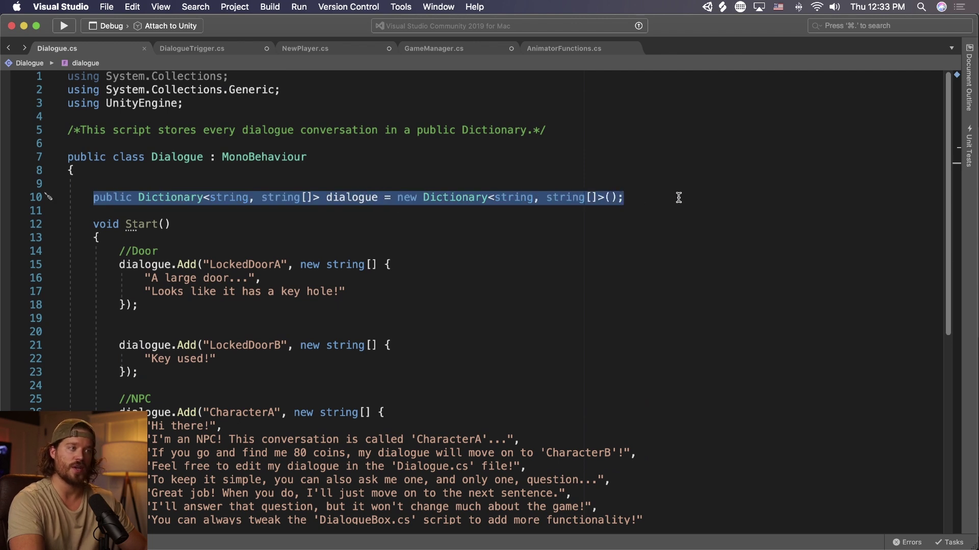
- Highlight the LockedDoorA and LockedDoorB dialogue entries in Start(), and the NPC entries CharacterA, CharacterAChoice1 and CharacterAChoice2
click(684, 252)
drag(119, 251, 219, 346)
scroll(283, 361, down, 2)
scroll(282, 360, down, 2)
click(258, 183)
double_click(244, 173)
click(248, 337)
scroll(247, 337, down, 8)
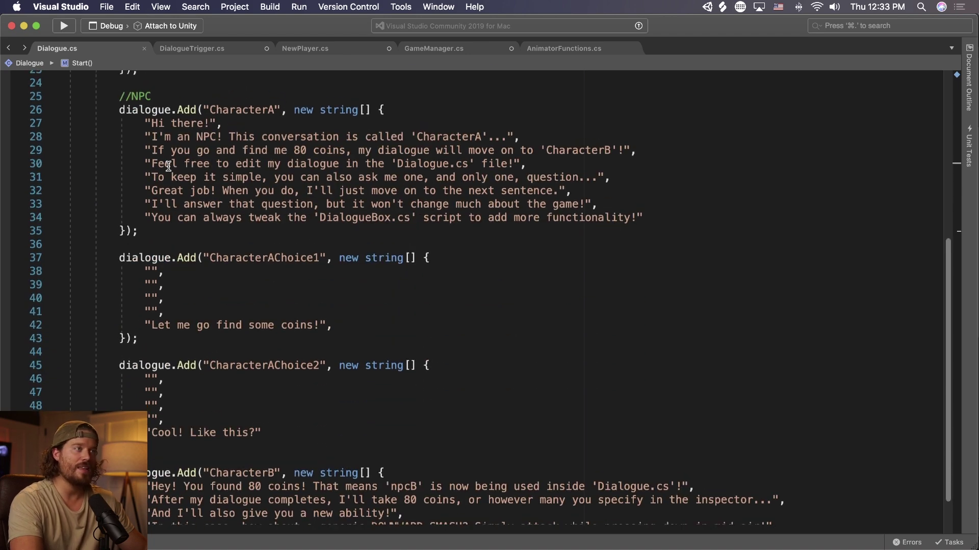
drag(105, 98, 259, 459)
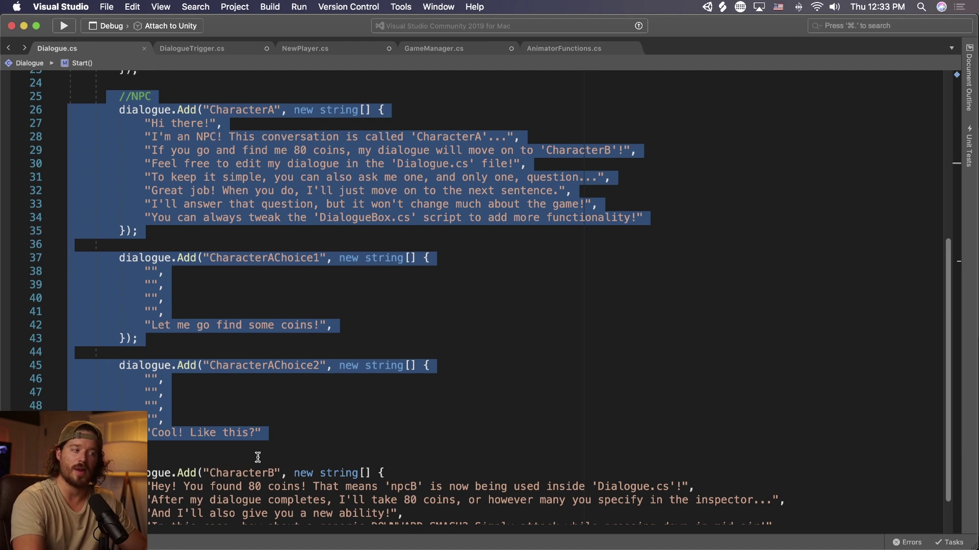
- Highlight the CharacterA and CharacterB conversation entries in the Dialogue script
click(258, 457)
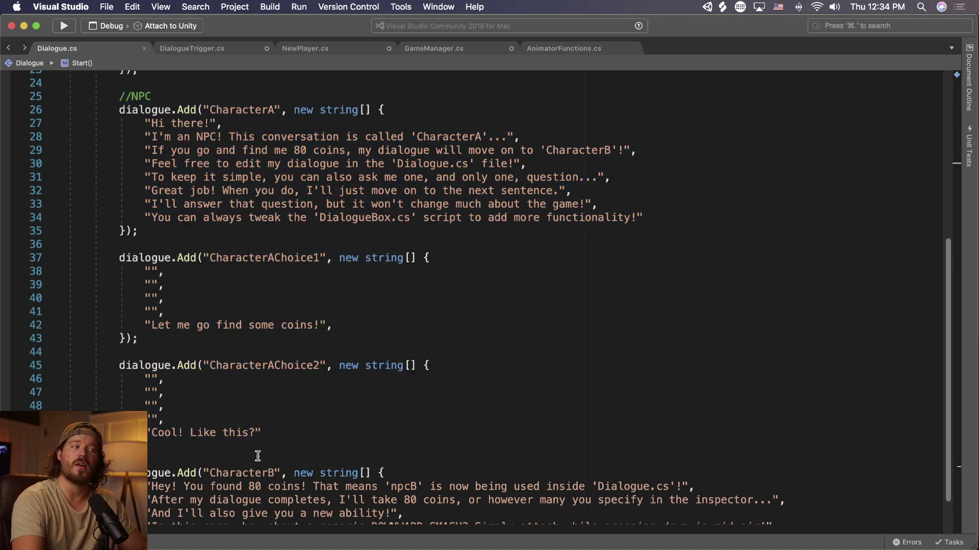
drag(115, 109, 200, 230)
scroll(197, 297, down, 5)
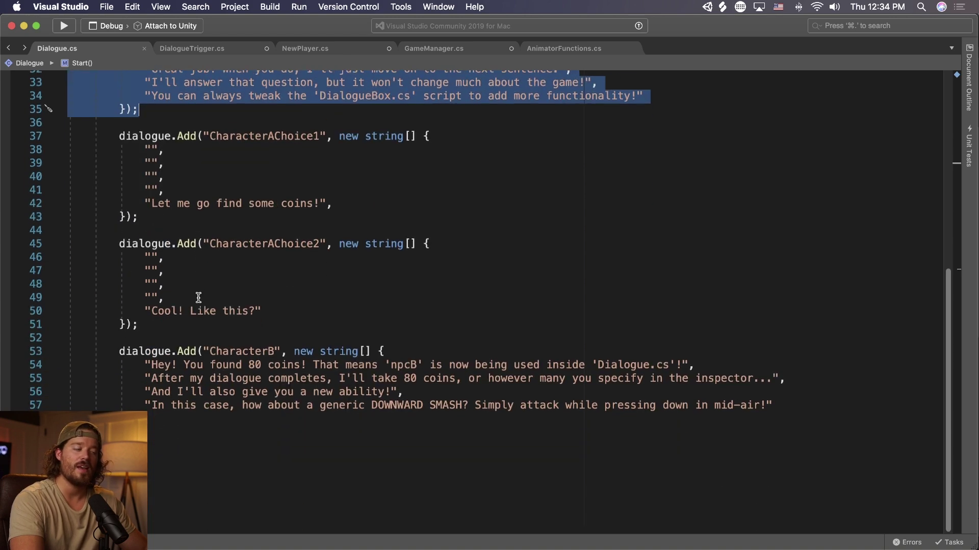
drag(117, 338, 184, 404)
scroll(184, 403, up, 10)
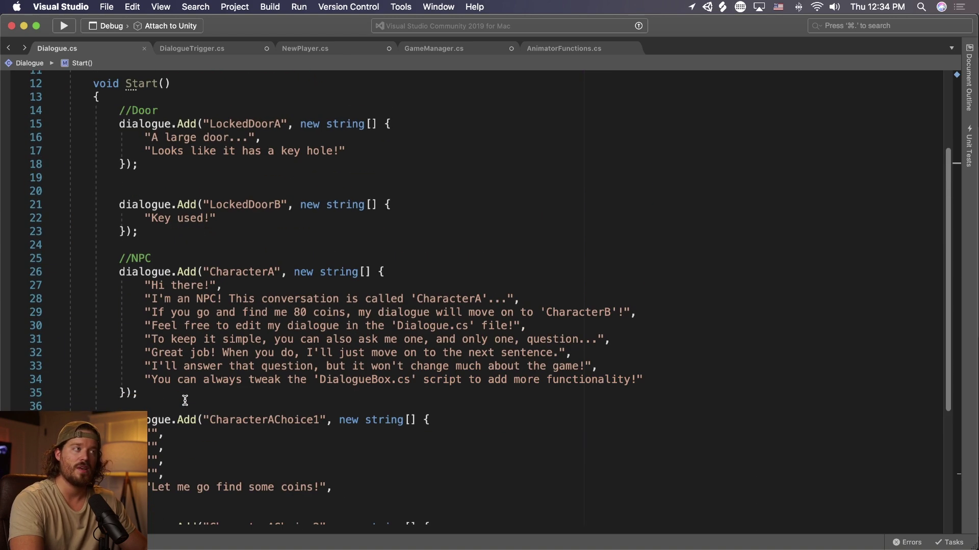
- Replace the word "Character" with a sample first name in the CharacterA and CharacterB dialogue keys, keeping the A and B suffixes
mouse_move(275, 272)
mouse_down()
mouse_move(218, 272)
mouse_move(268, 271)
mouse_up()
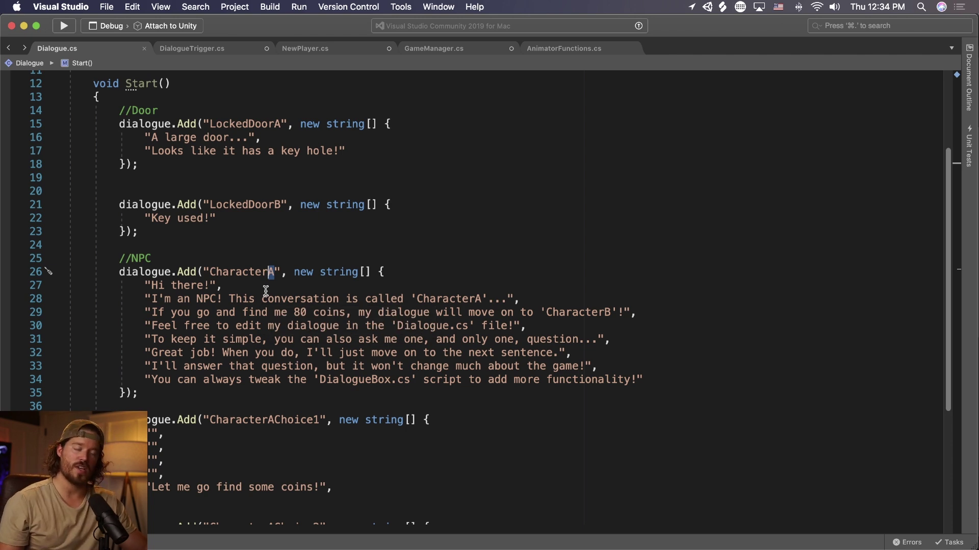
drag(268, 272, 212, 273)
text(John)
scroll(247, 321, down, 6)
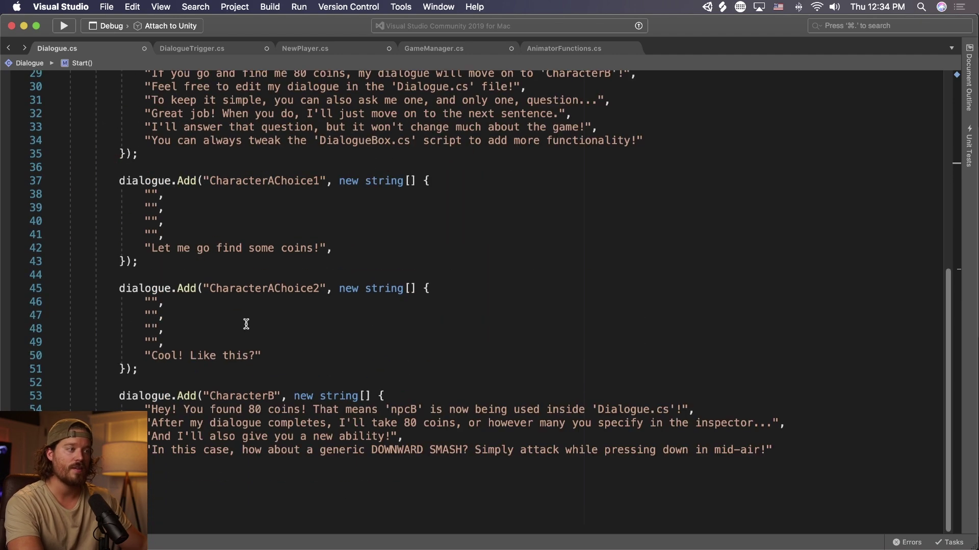
drag(209, 397, 275, 396)
text(Jo)
key(BackSpace)
text(o)
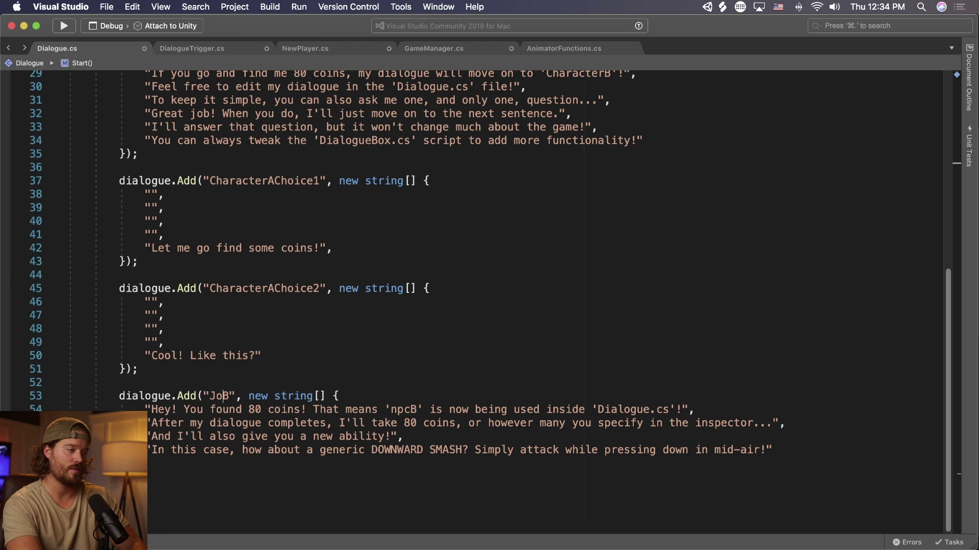
text(hn)
- Highlight the dialogue lines of the two renamed entries, including the first entry's line about moving on to 'CharacterB'
scroll(295, 324, up, 3)
scroll(144, 87, down, 1)
drag(141, 87, 728, 181)
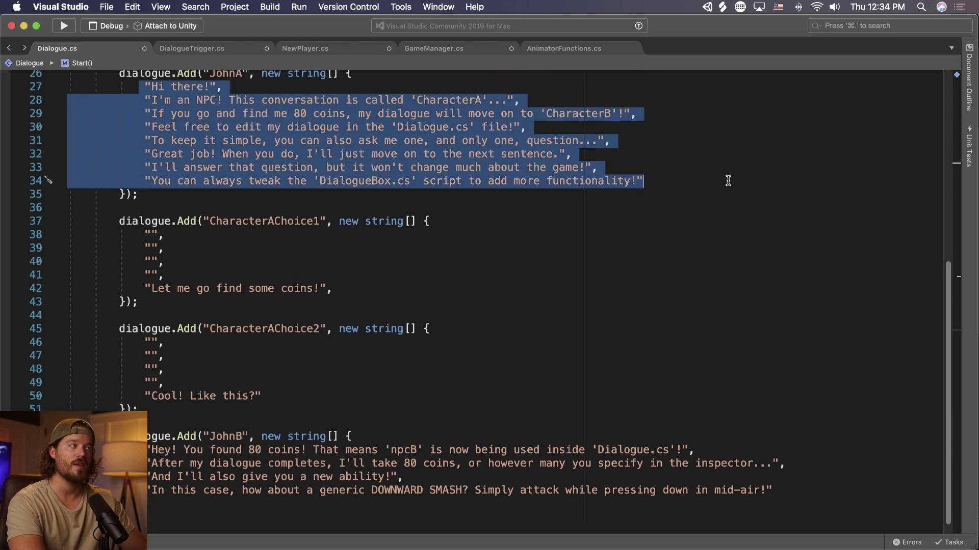
drag(281, 114, 345, 113)
scroll(255, 429, down, 4)
click(208, 273)
double_click(209, 274)
drag(147, 286, 437, 310)
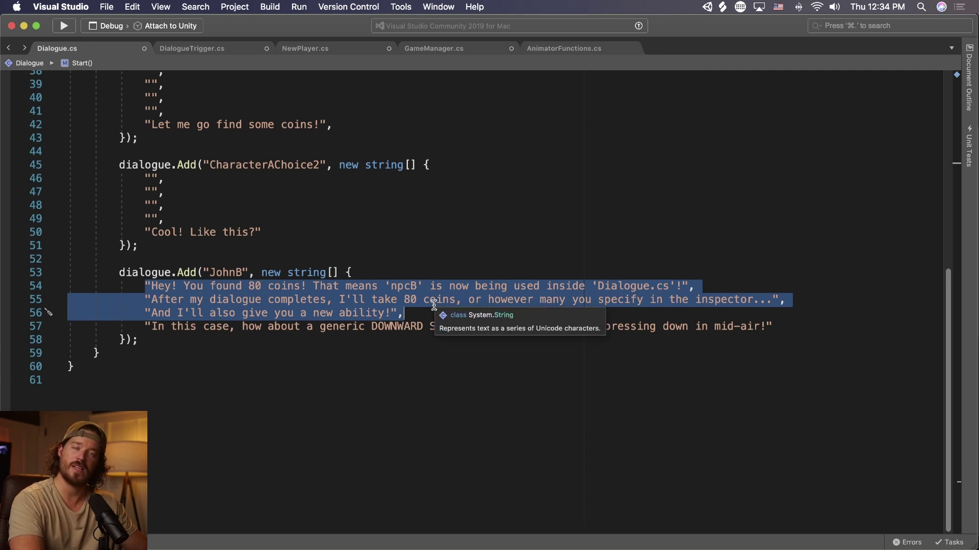
- Undo the renaming of both NPC dialogue keys
key(super+z)
key(super+z)
key(super+z)
key(super+z)
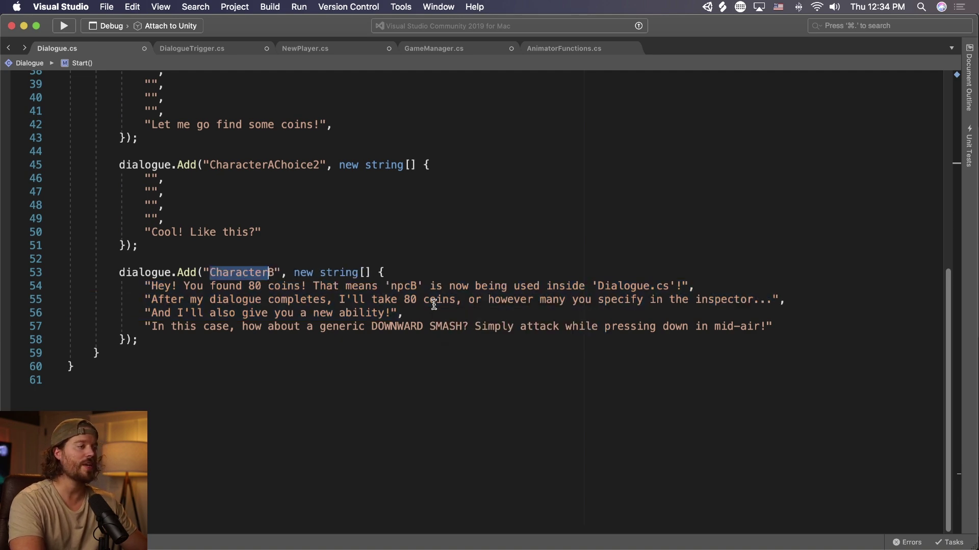
key(super+z)
key(super+z)
key(super+z)
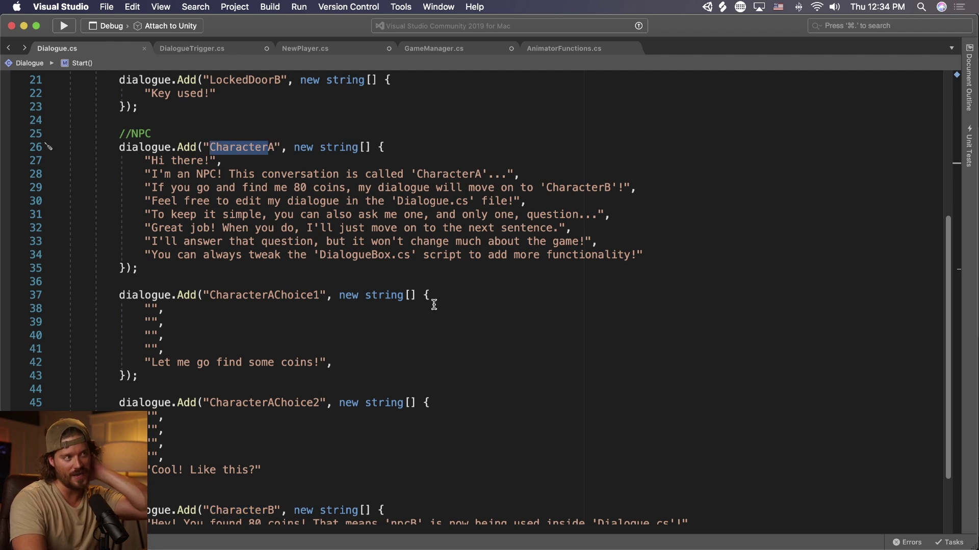
- Highlight CharacterA's sentences and its question line, plus the choice replies "Let me go find some coins!" and "Cool! Like this?"
drag(137, 160, 656, 254)
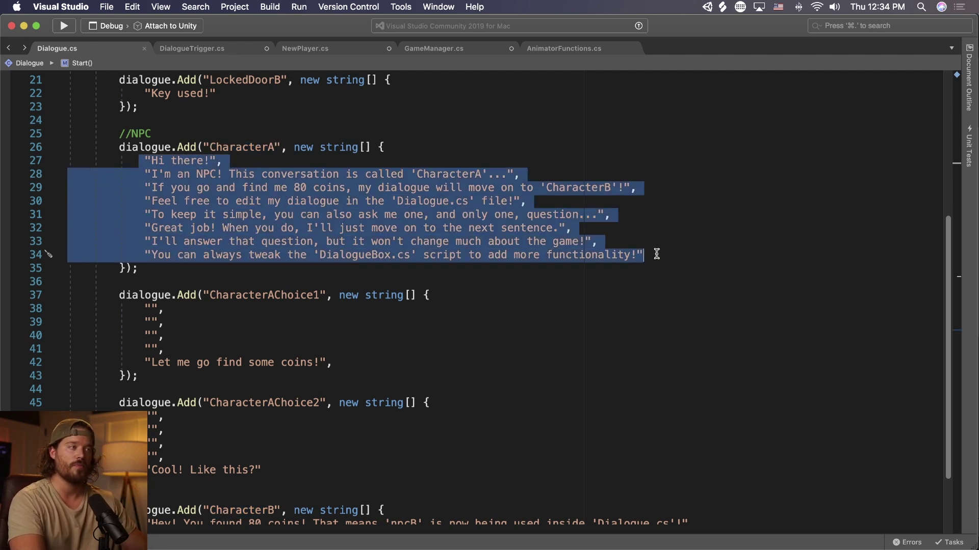
click(641, 255)
drag(146, 214, 620, 218)
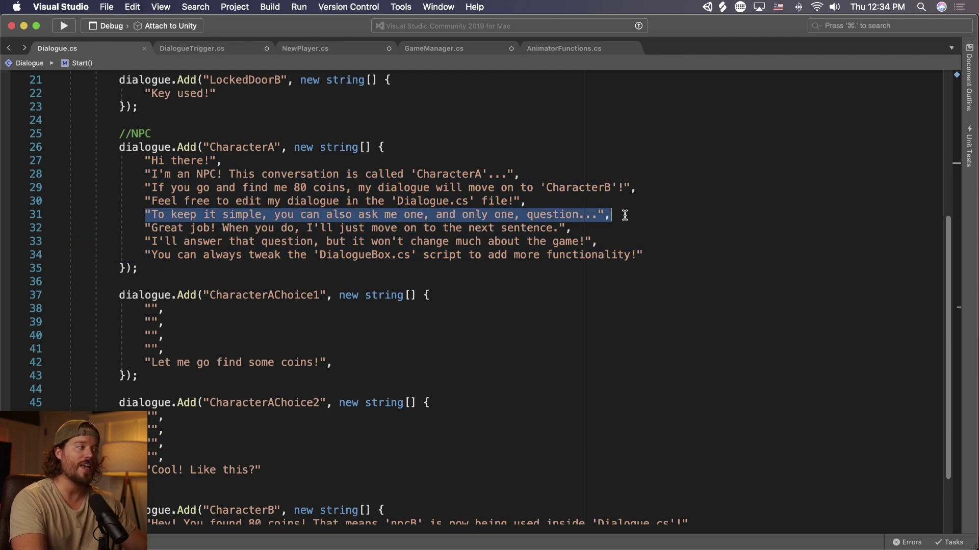
click(627, 216)
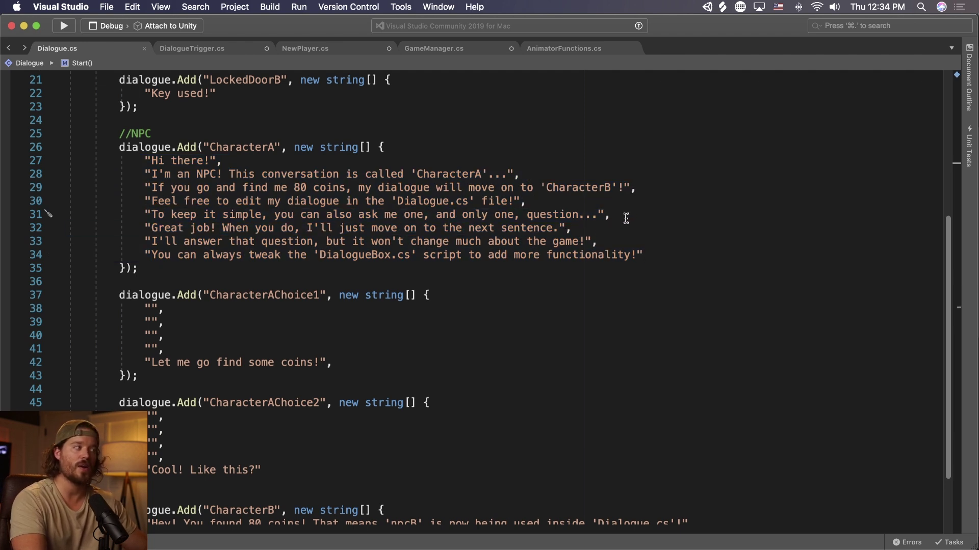
drag(143, 362, 332, 364)
click(189, 441)
drag(144, 469, 257, 463)
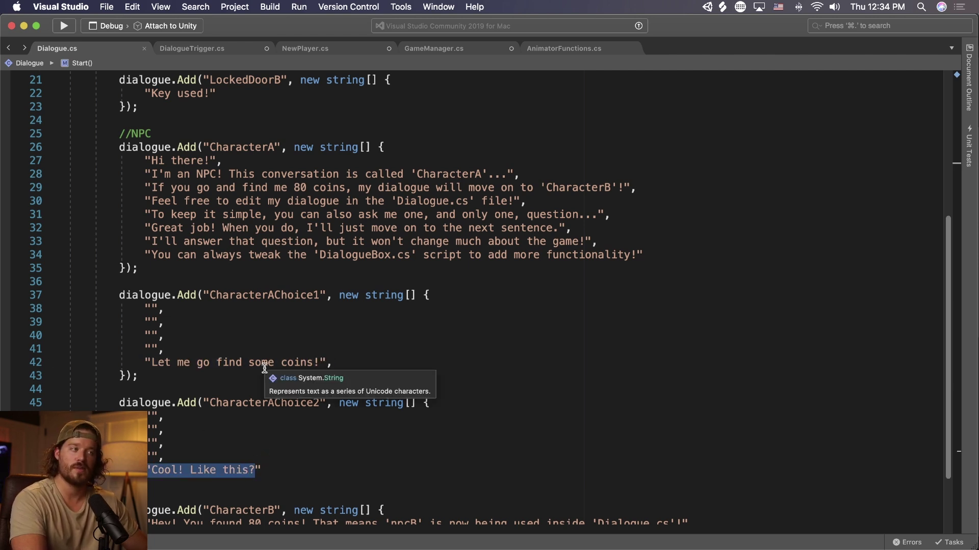
scroll(265, 367, down, 2)
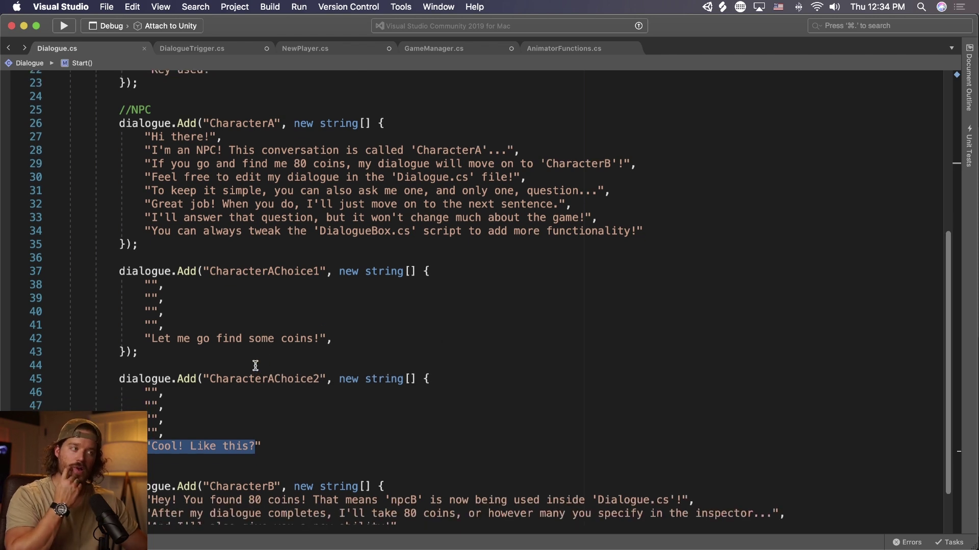
- Highlight how the choice keys combine CharacterA with the Choice1 and Choice2 suffixes, and the whole CharacterAChoice2 entry
drag(210, 271, 270, 270)
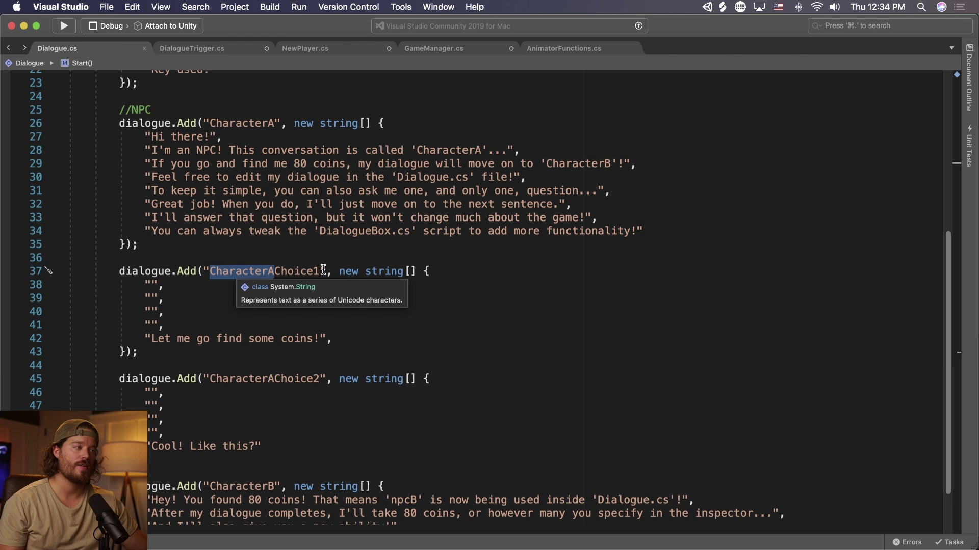
double_click(256, 123)
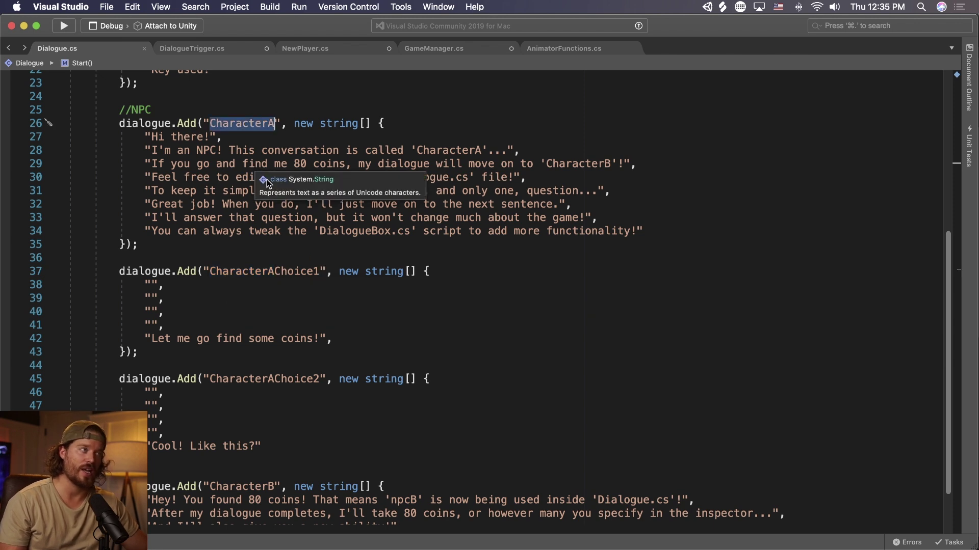
drag(275, 271, 318, 270)
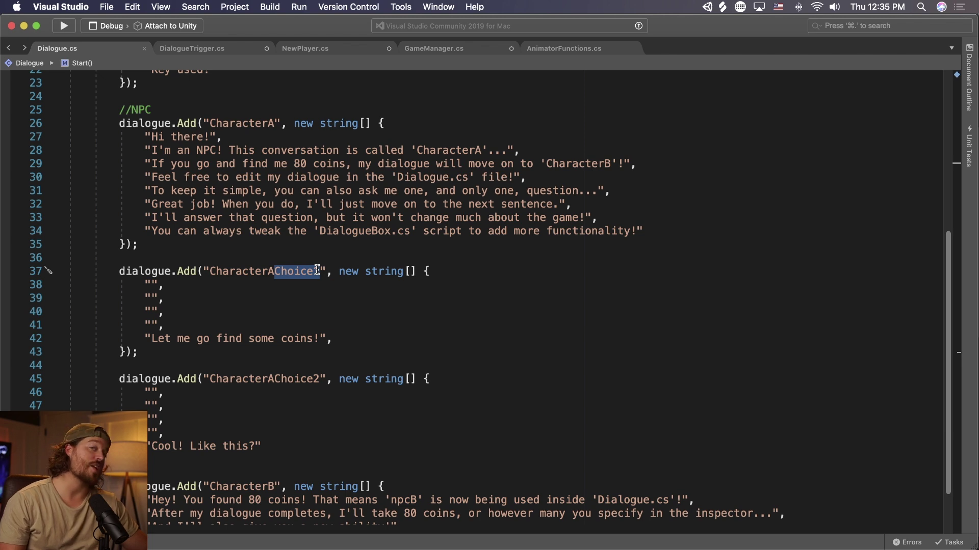
drag(276, 379, 320, 379)
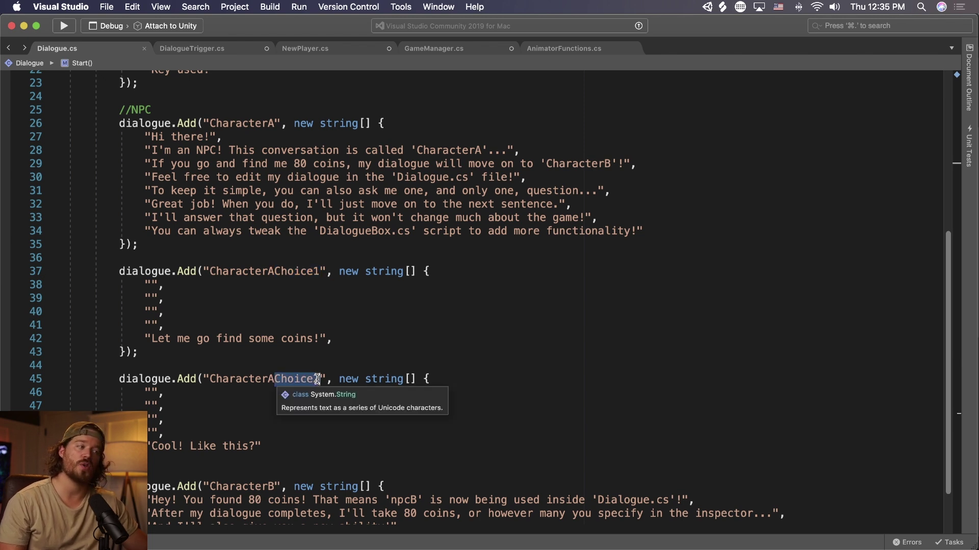
click(126, 382)
drag(121, 380, 195, 458)
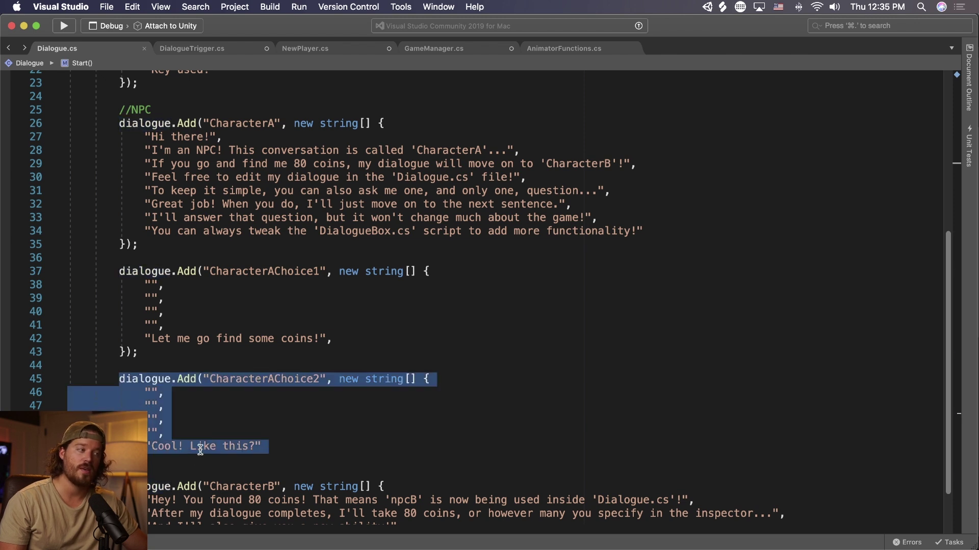
- Compare the CharacterAChoice1 empty strings and reply with CharacterA's question line, and highlight the CharacterAChoice2 reply and key
drag(139, 284, 146, 321)
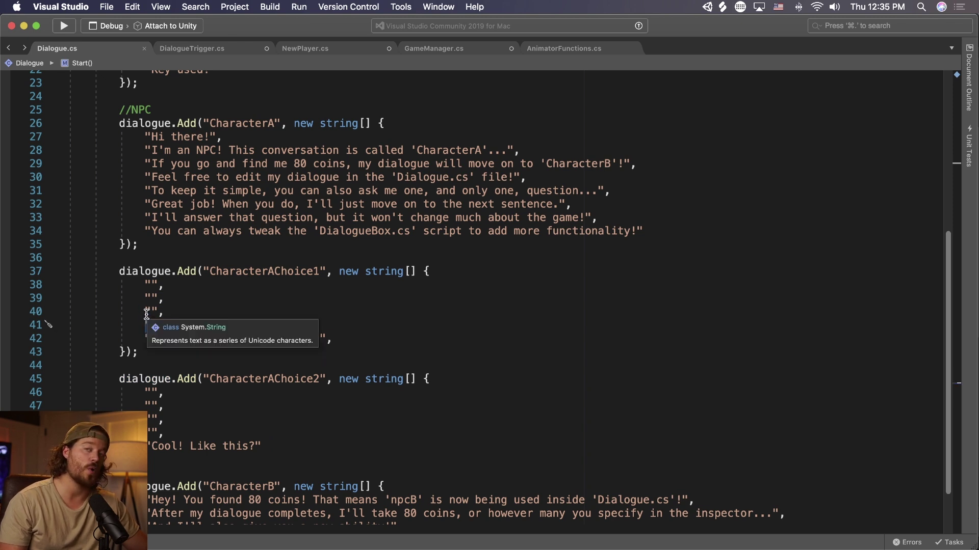
drag(140, 338, 347, 338)
drag(146, 190, 627, 191)
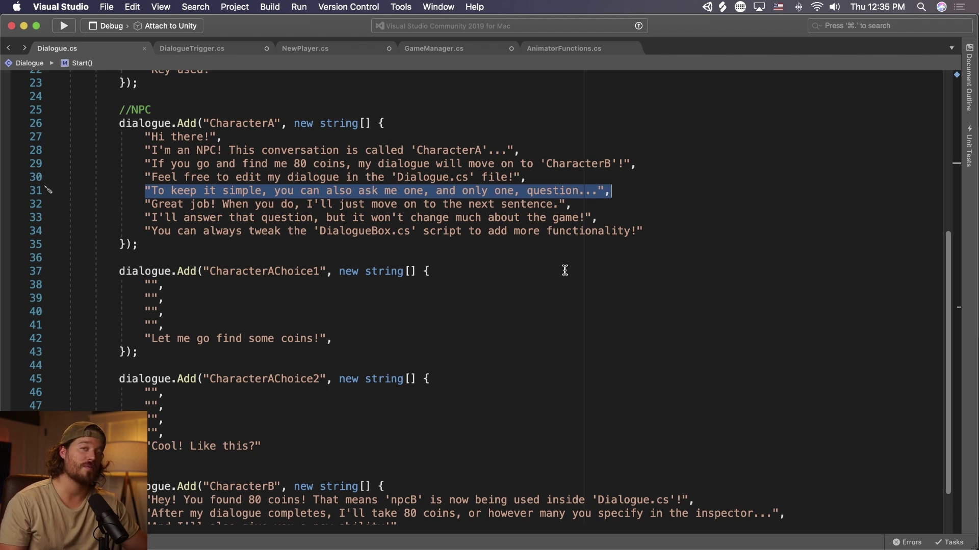
drag(262, 447, 146, 447)
double_click(313, 379)
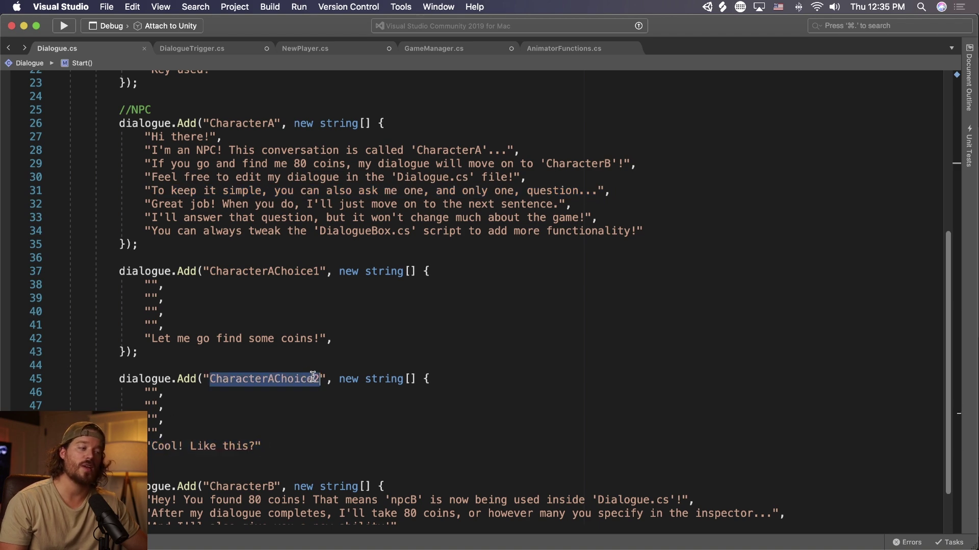
click(321, 380)
- Highlight the three CharacterA sentences that follow the question line, from "Great job!" to the DialogueBox.cs line
scroll(321, 382, down, 5)
scroll(321, 382, up, 4)
scroll(319, 382, up, 1)
drag(145, 190, 681, 213)
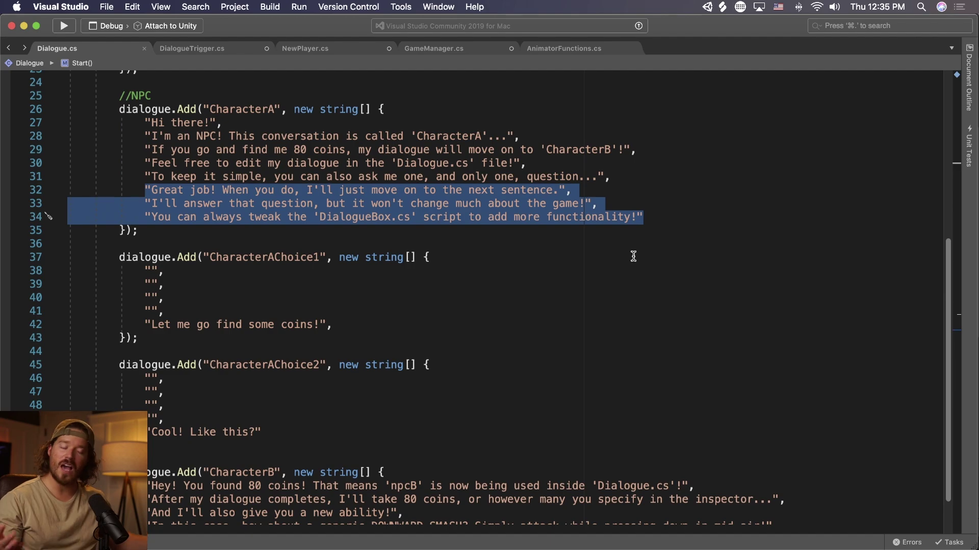
- Switch to Unity, select the NPC's DialogueObject, and widen the Inspector to show its Dialogue Trigger component
key(ctrl+Up)
click(407, 214)
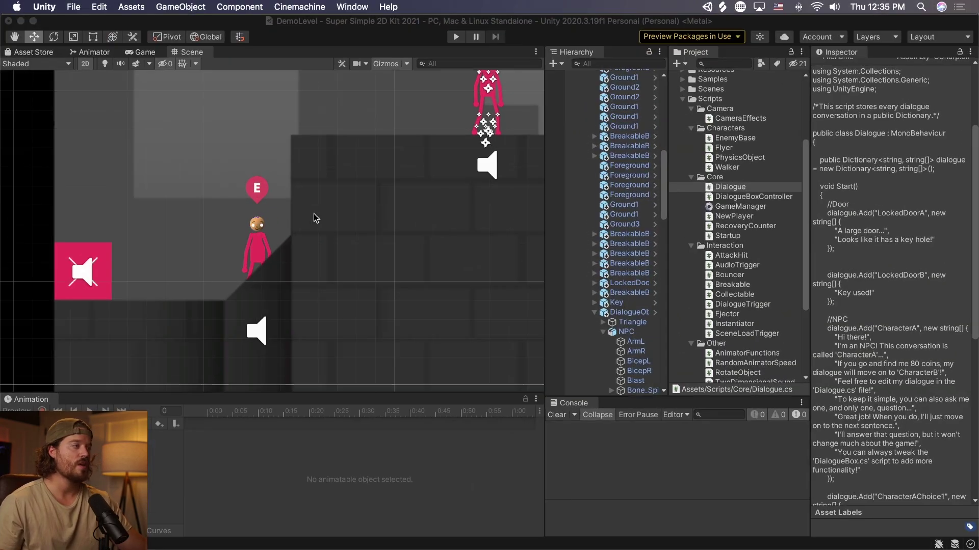
click(638, 301)
drag(810, 235, 672, 230)
click(764, 182)
click(764, 182)
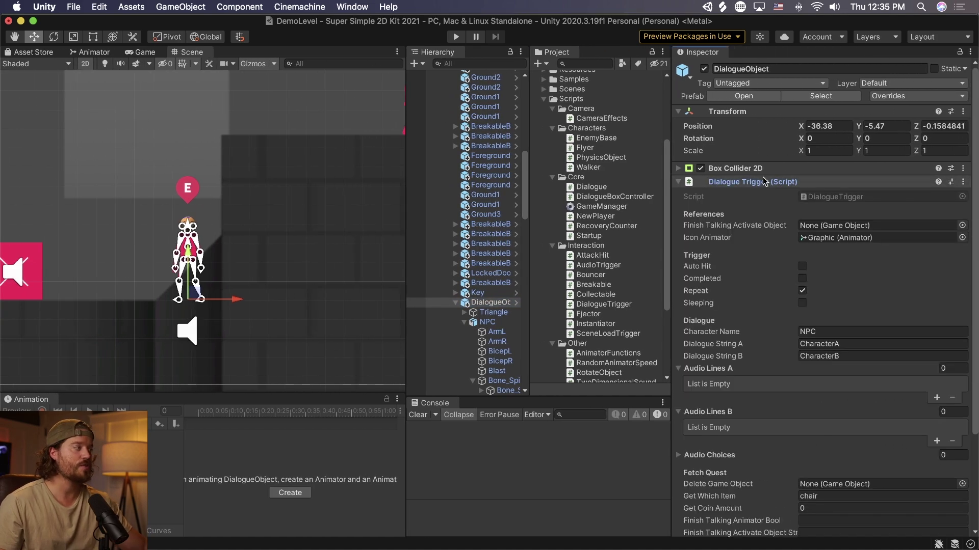
- Examine the Get Which Item and Required Coins fields in the Dialogue Trigger's Fetch Quest settings, and the level around the NPC
scroll(975, 162, down, 5)
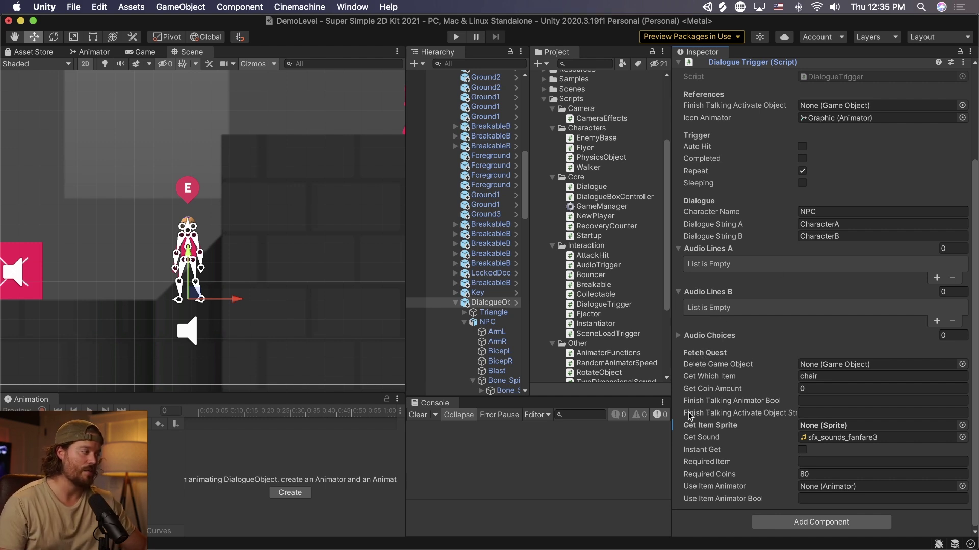
click(810, 377)
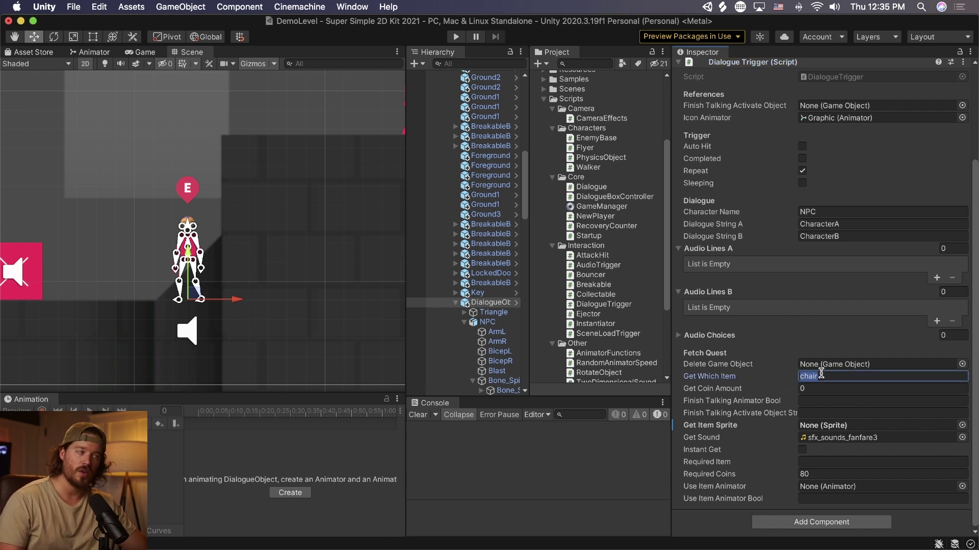
click(817, 475)
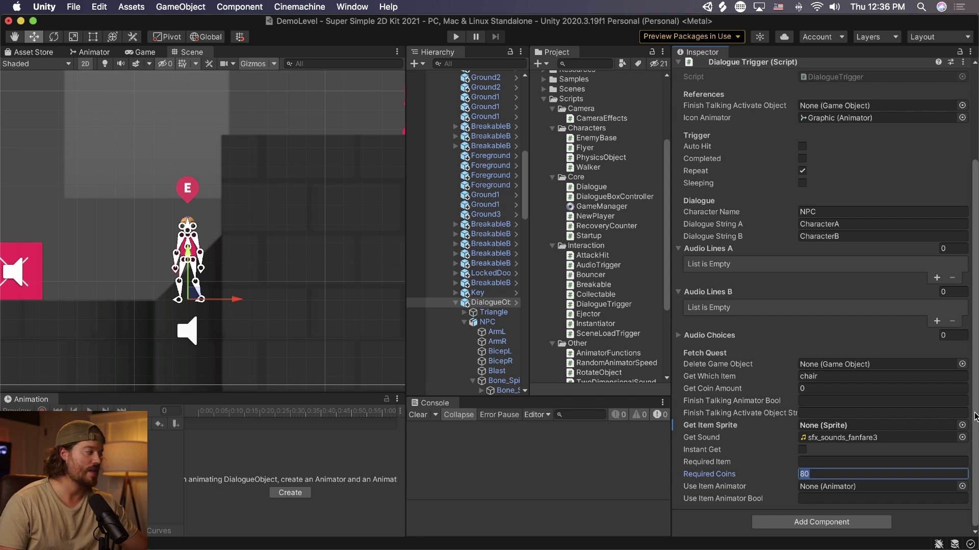
click(833, 375)
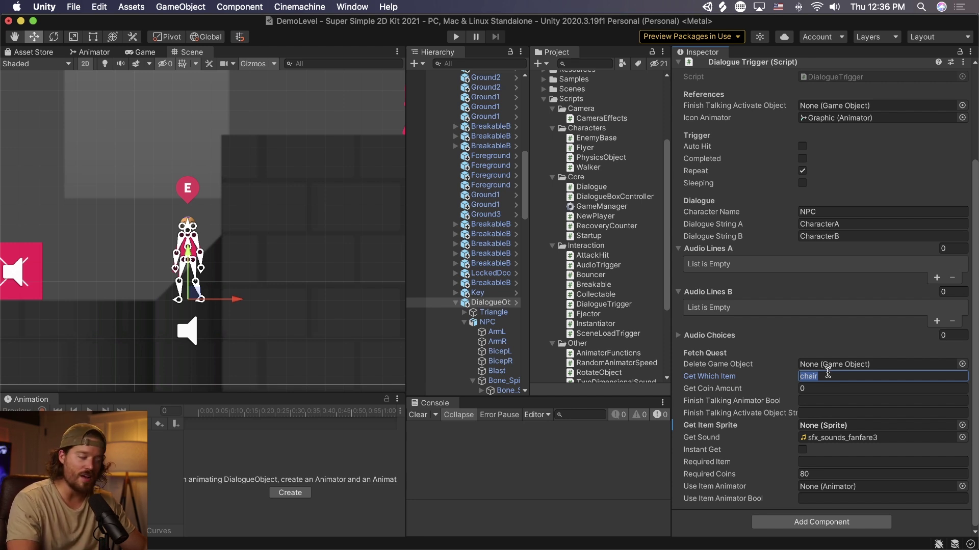
scroll(167, 189, down, 10)
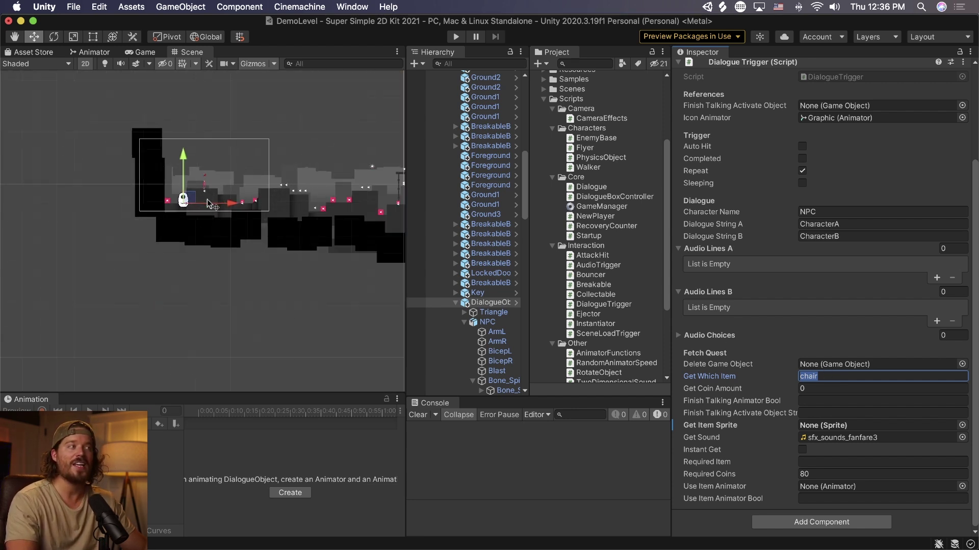
key(f)
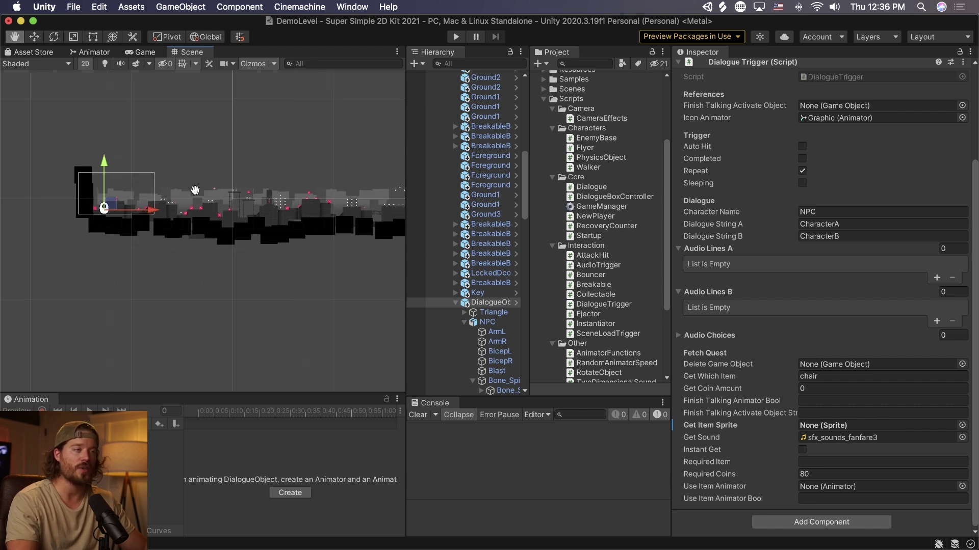
key(f)
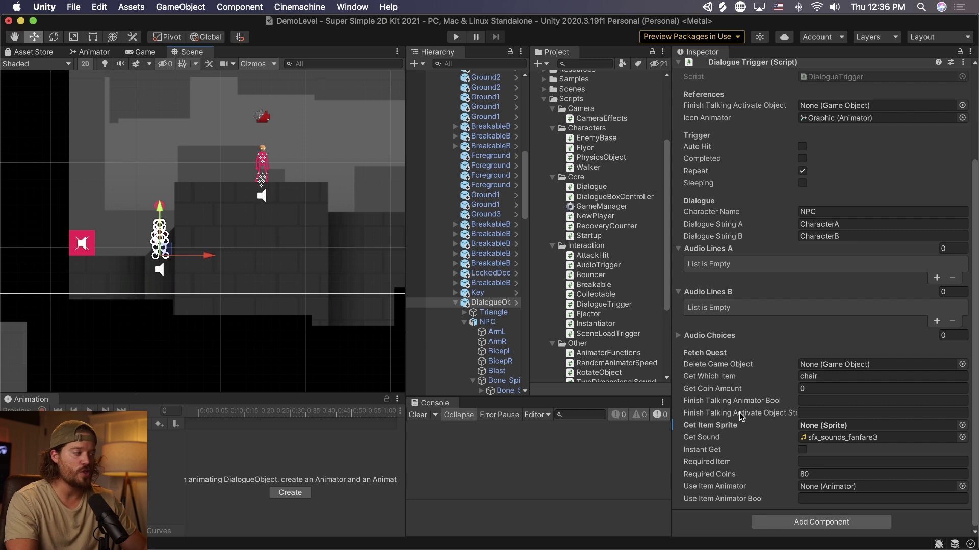
- Inspect the Get Item Sprite field, show the Game view, and locate the Get Sound clip sfx_sounds_fanfare3 in the project
click(830, 426)
click(196, 64)
key(super+2)
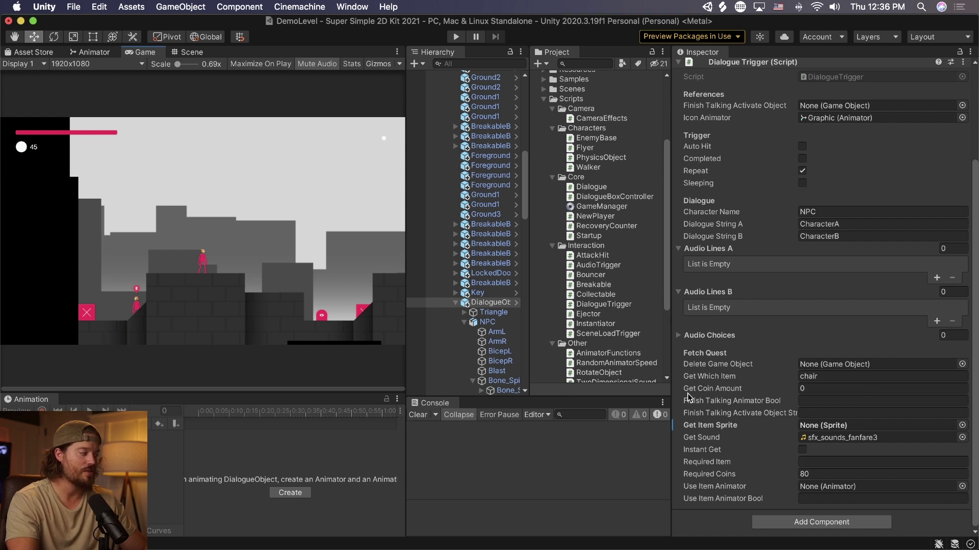
click(841, 437)
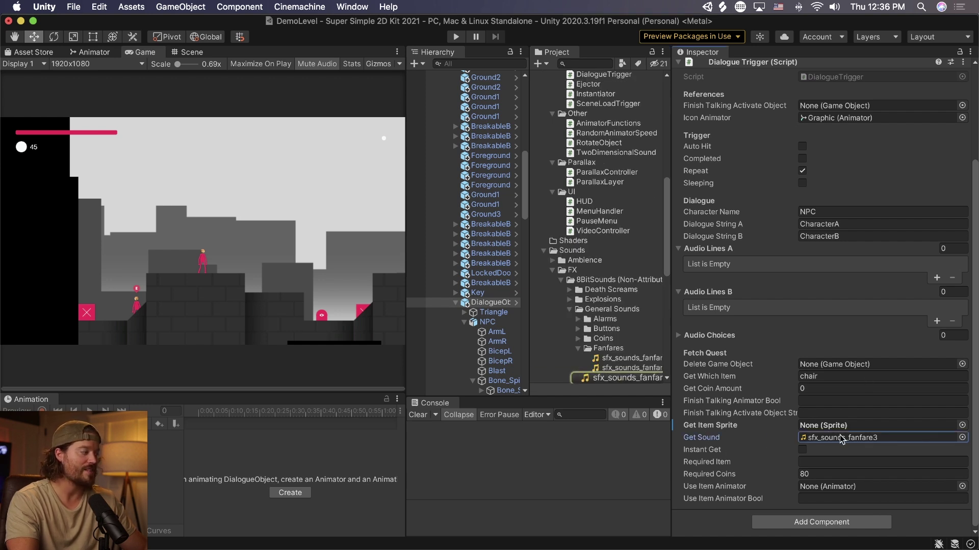
- Inspect the import settings of the sfx_sounds_fanfare3 audio clip, and collapse the NPC's DialogueObject in the Hierarchy
click(621, 378)
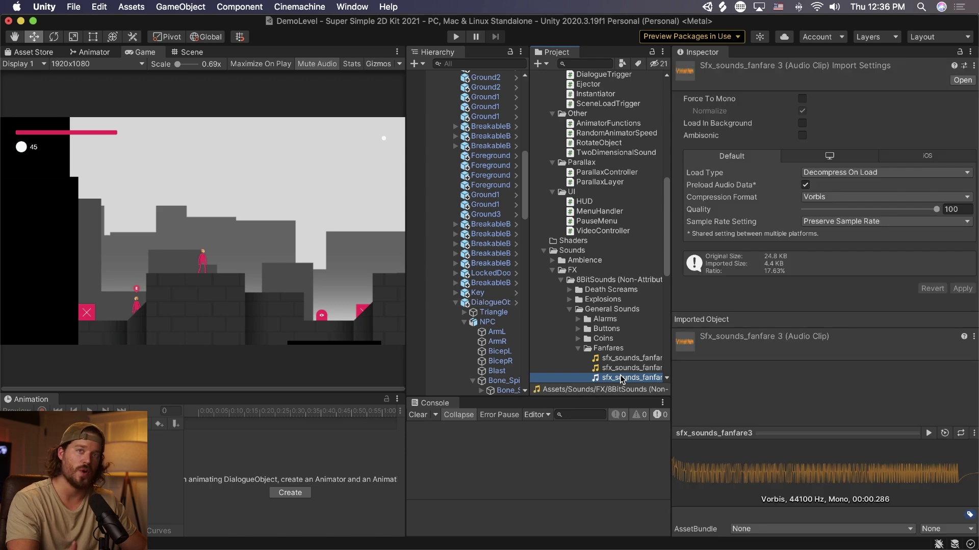
click(455, 302)
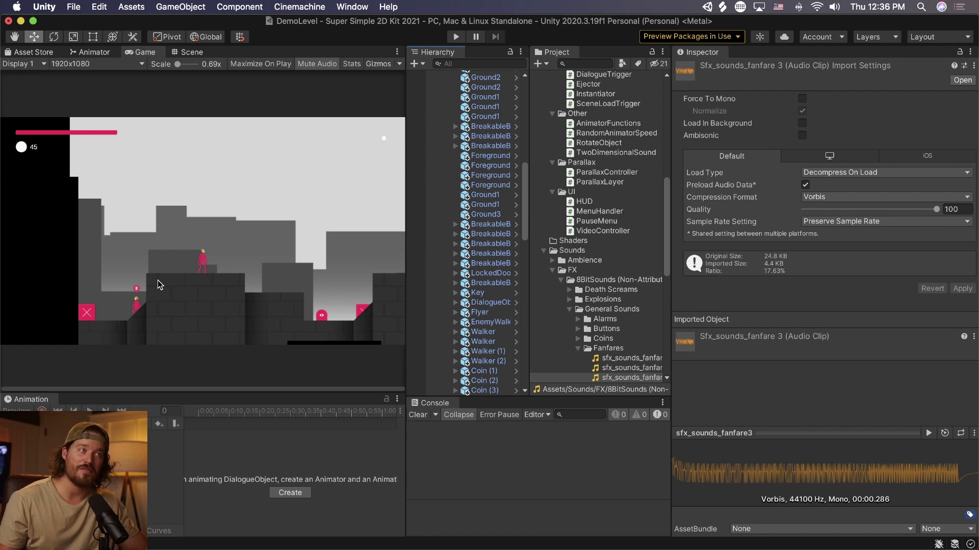
- Survey the whole level in the Scene view, and inspect the Flyer enemy hovering above the raised brick platform
click(191, 51)
scroll(308, 241, down, 5)
middle_drag(321, 242, 219, 233)
scroll(249, 225, down, 3)
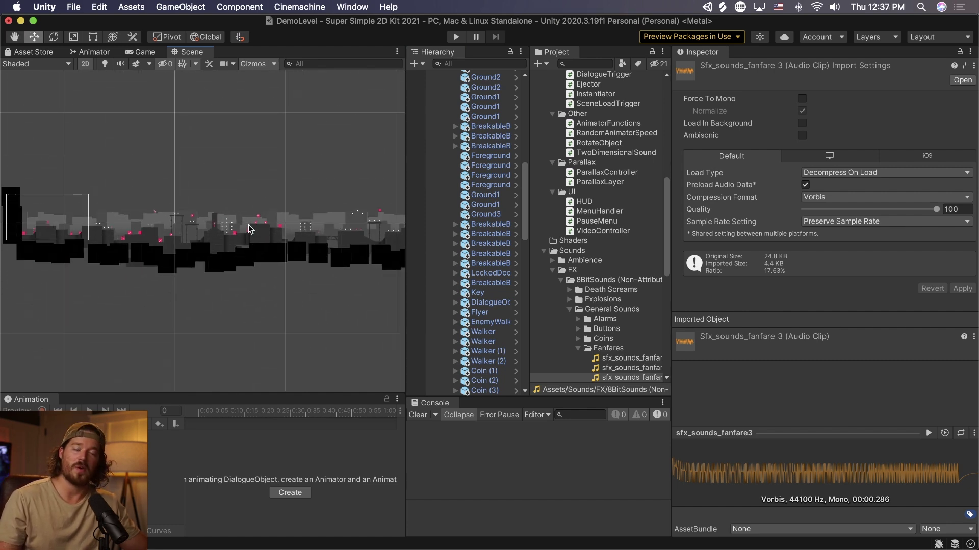
scroll(249, 224, up, 1)
click(248, 225)
scroll(249, 225, up, 6)
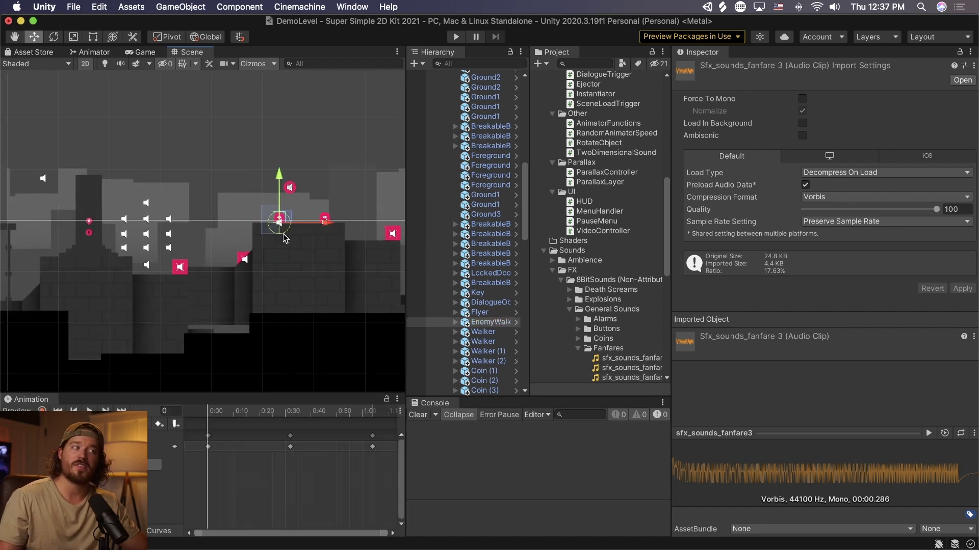
middle_drag(283, 238, 215, 252)
click(222, 202)
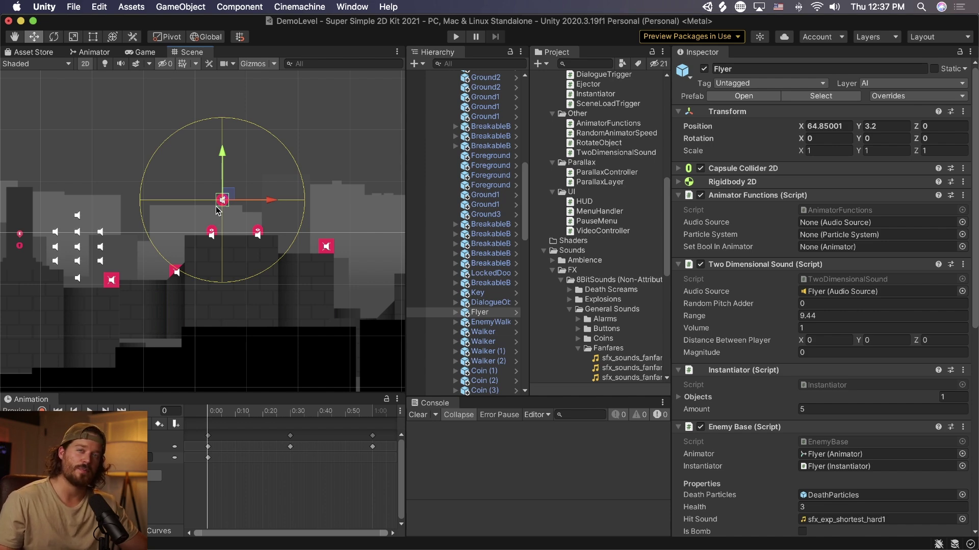
- Collapse the Scripts and Sounds folders in the project assets, and expand the Scenes folder
scroll(559, 215, up, 10)
click(543, 214)
click(543, 234)
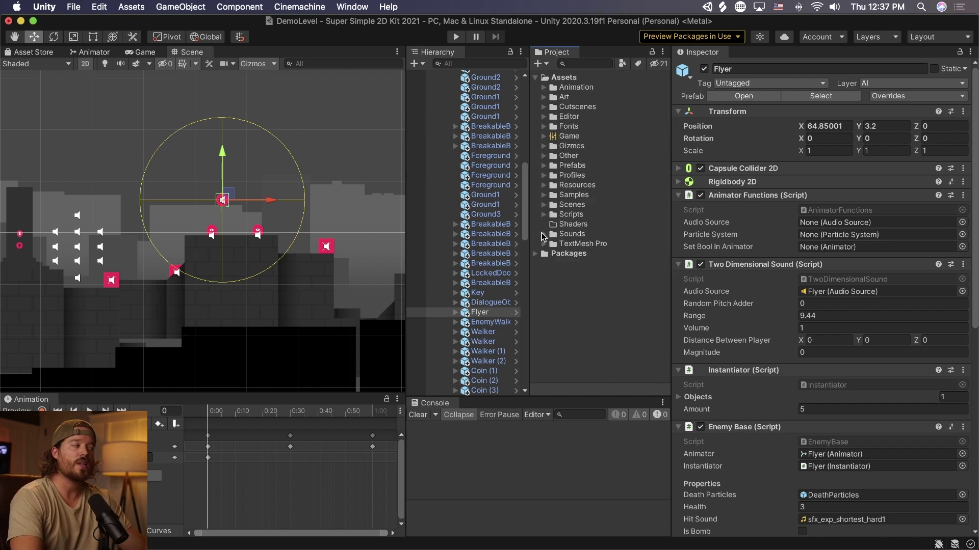
click(543, 205)
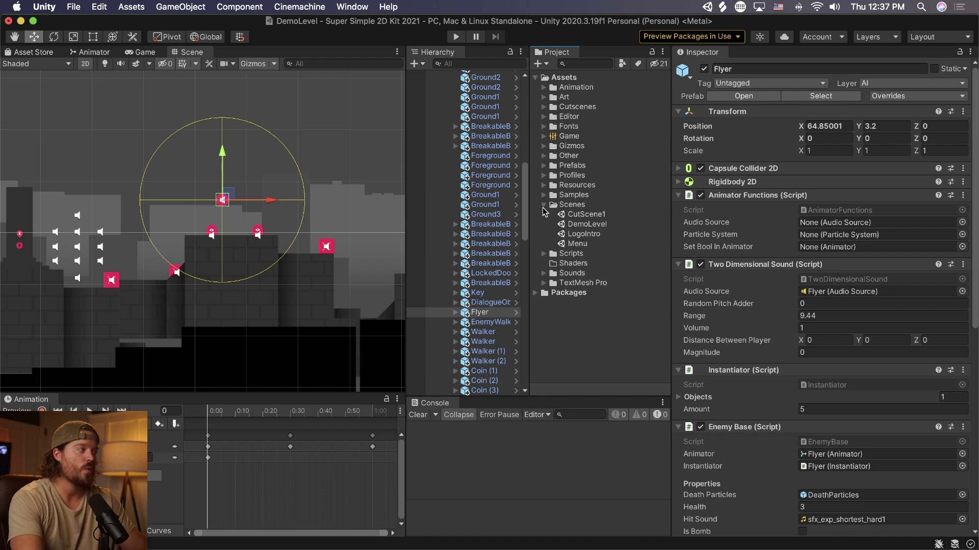
- Point out the CutScene1, DemoLevel, LogoIntro and Menu scene assets by selecting each one, returning to DemoLevel
click(585, 216)
click(586, 225)
click(585, 234)
click(585, 245)
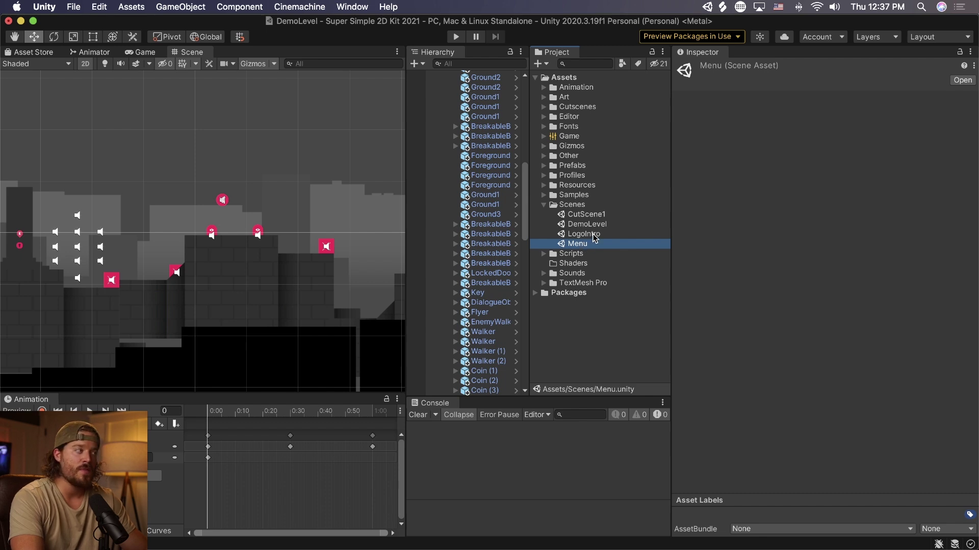
click(595, 225)
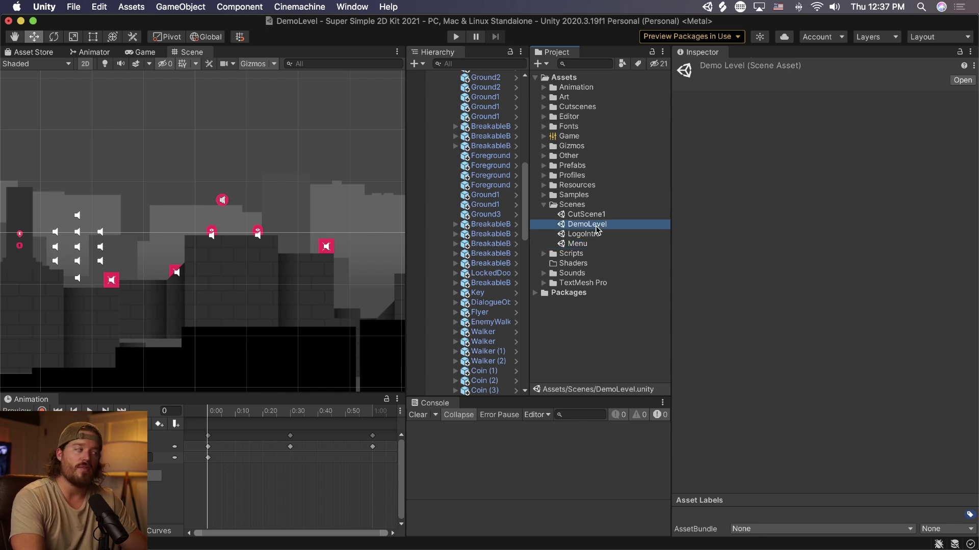
- Open the LogoIntro scene without saving the DemoLevel changes, and run the game from it
double_click(595, 235)
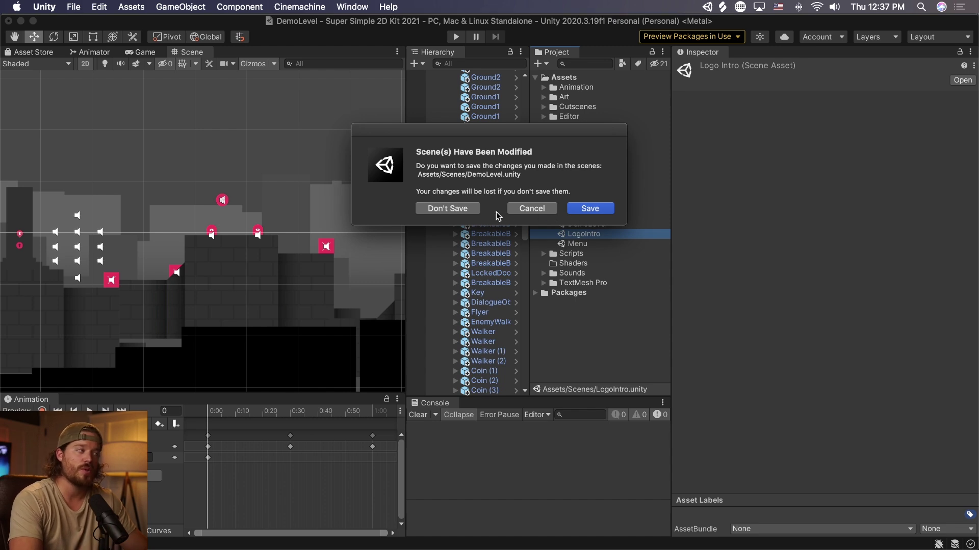
click(447, 208)
click(455, 38)
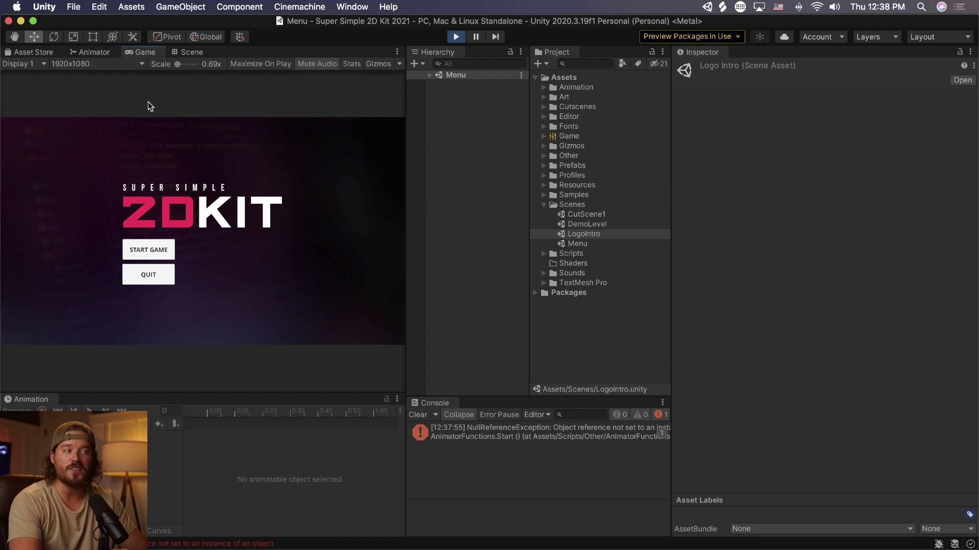
- Highlight the Menu scene asset and start the game from its running menu, clearing the Console once play mode is stopped
click(594, 244)
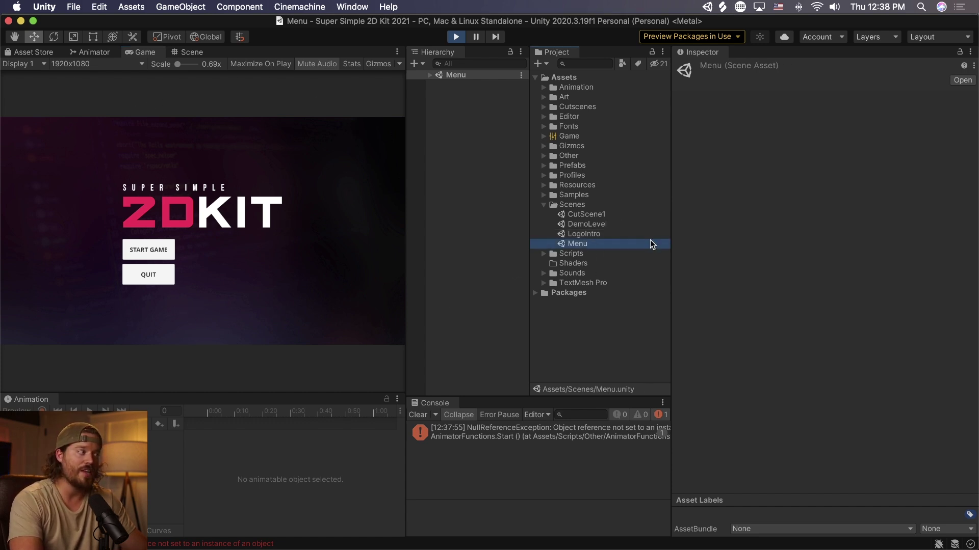
click(135, 265)
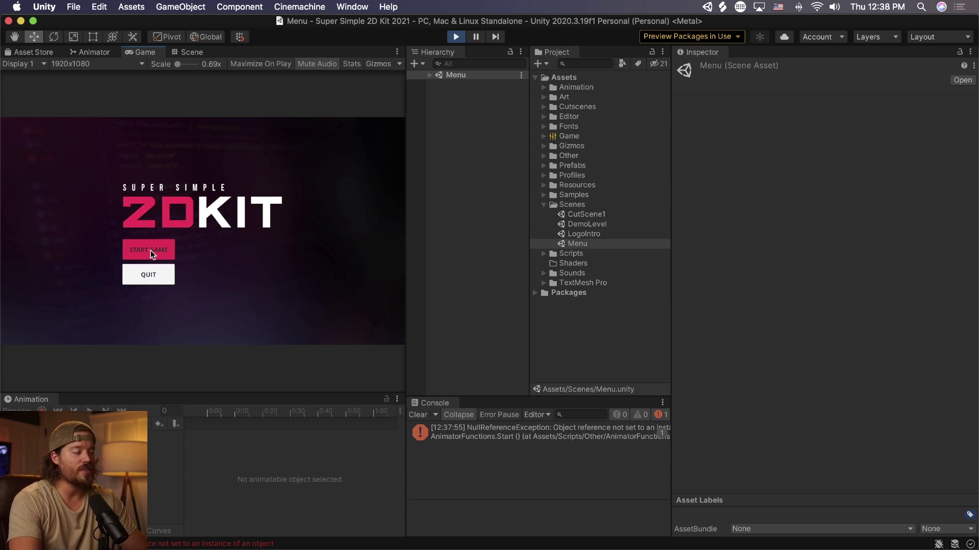
click(151, 250)
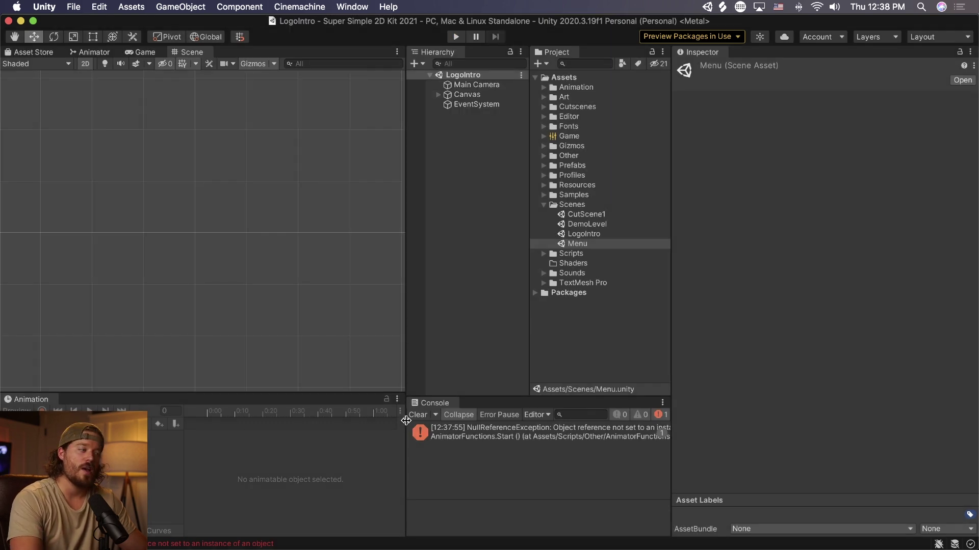
click(417, 415)
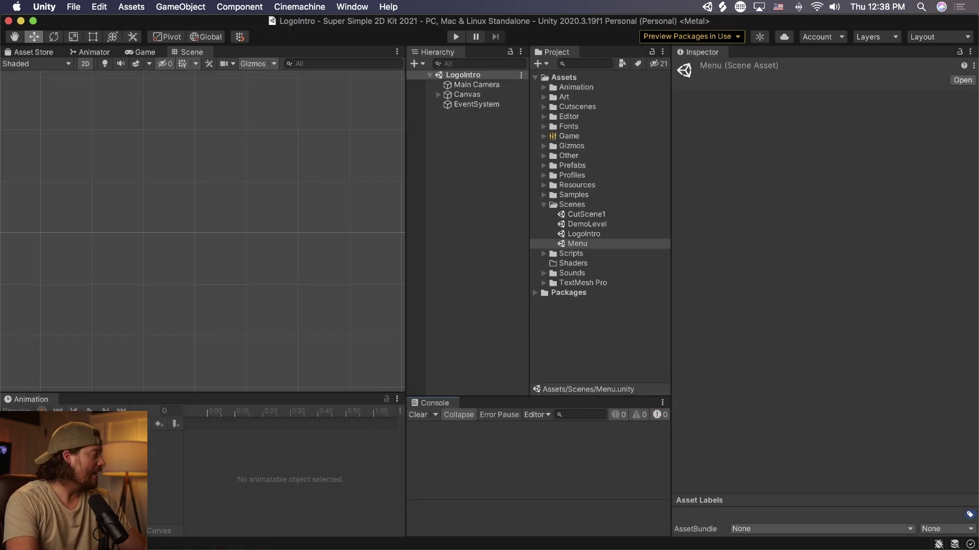